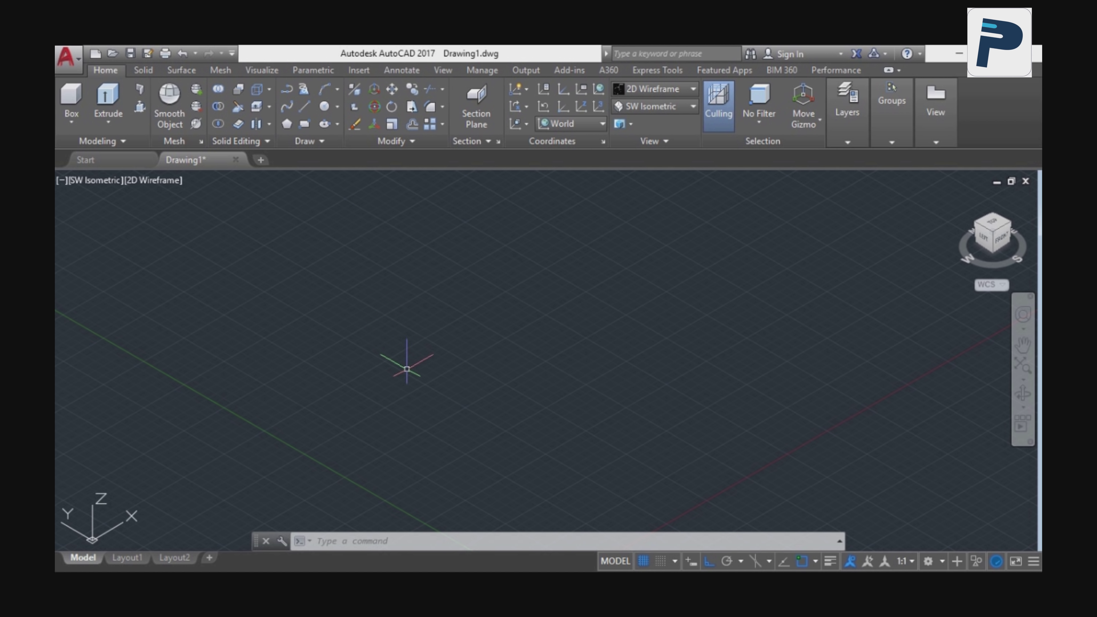
- Pan the drawing area and open the UCS Icon dropdown in the Coordinates panel
{"action": "middle_click_drag", "start_coordinate": [438, 355], "coordinate": [498, 310]}
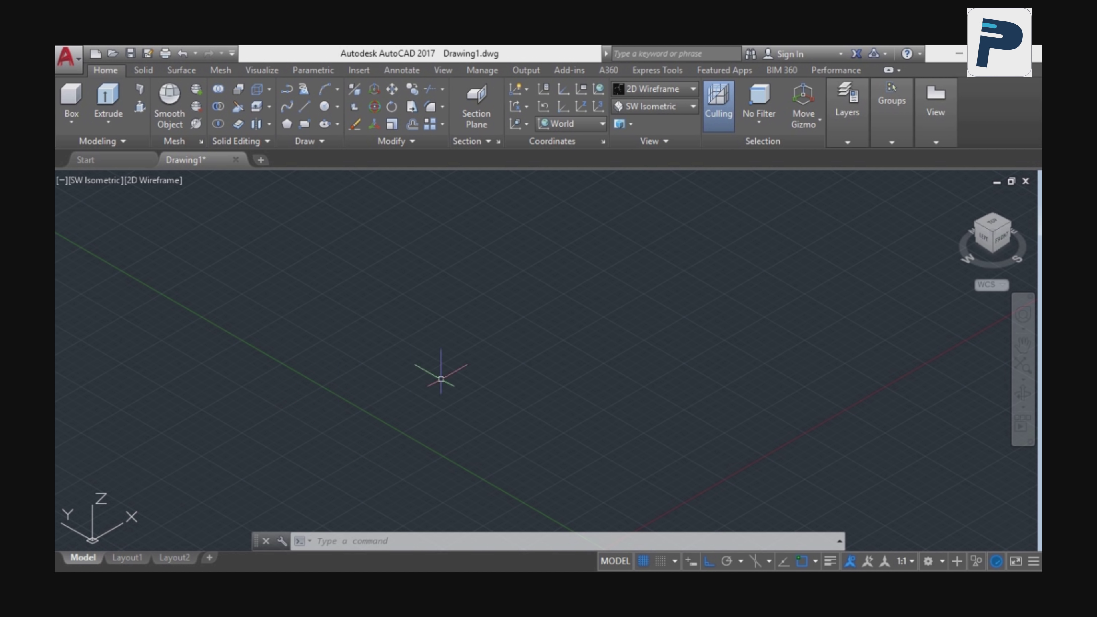
{"action": "left_click", "coordinate": [518, 89]}
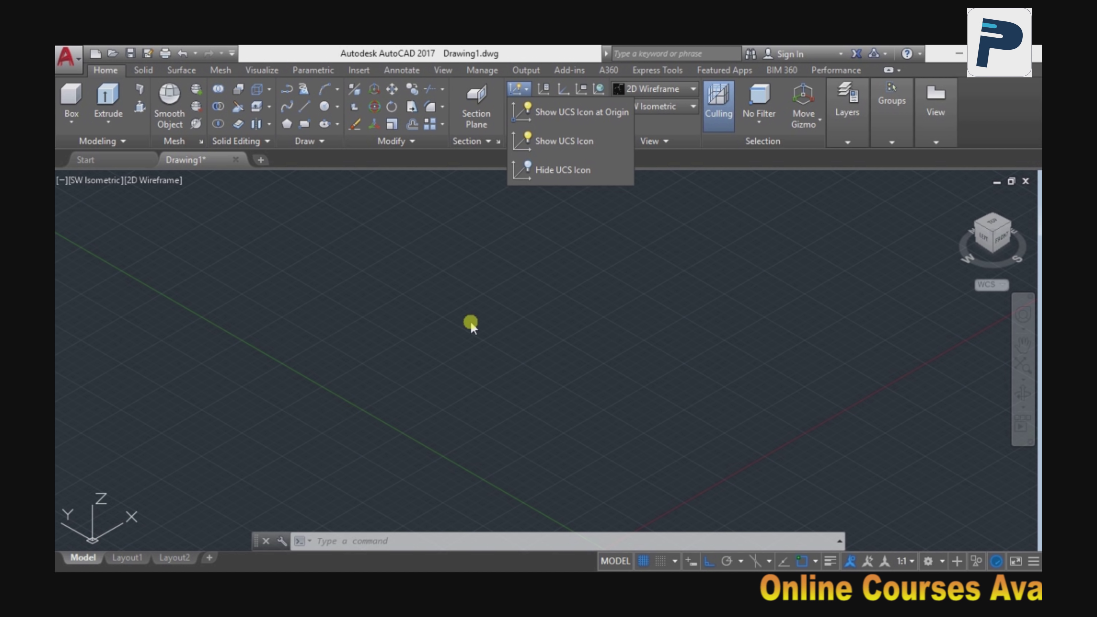
- Hide the UCS icon, then show it again in the corner
{"action": "left_click", "coordinate": [492, 128]}
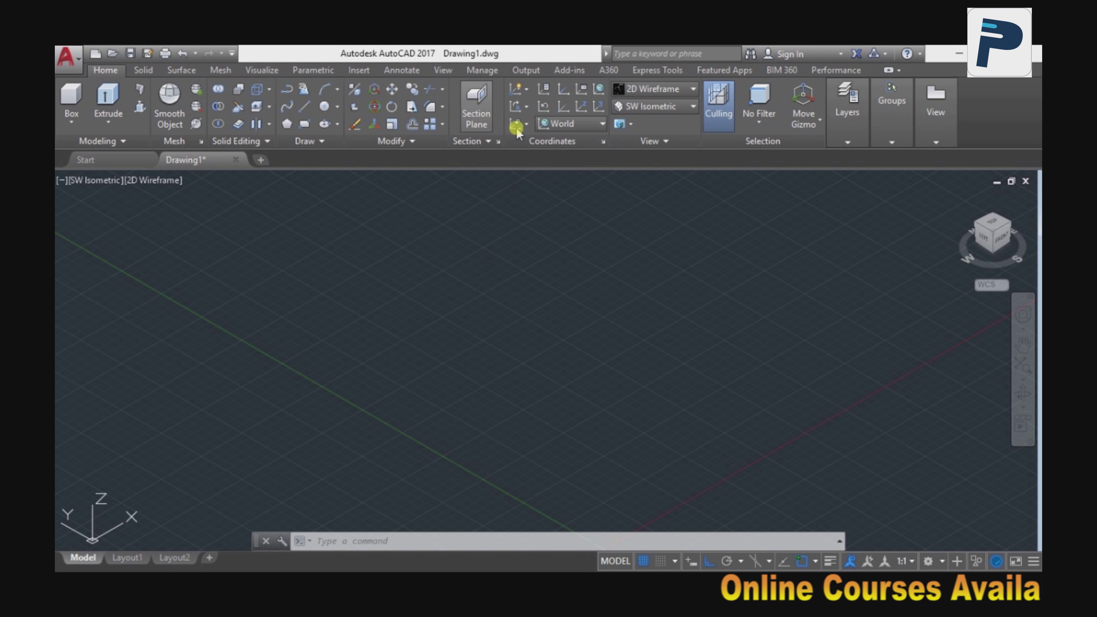
{"action": "key", "text": "Escape"}
{"action": "left_click", "coordinate": [517, 108]}
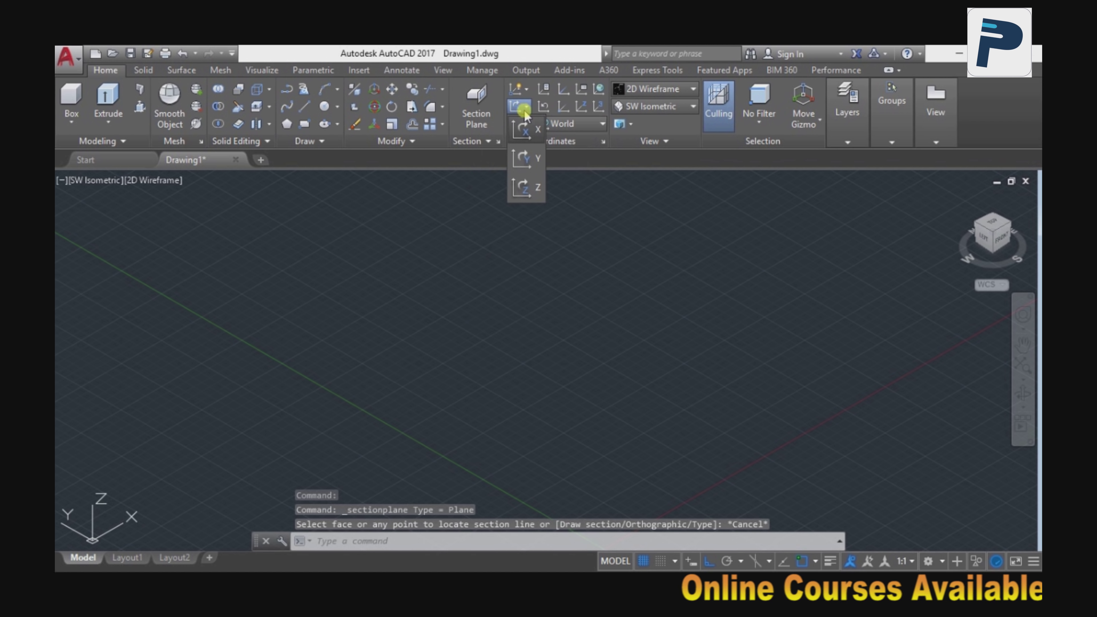
{"action": "left_click", "coordinate": [522, 92]}
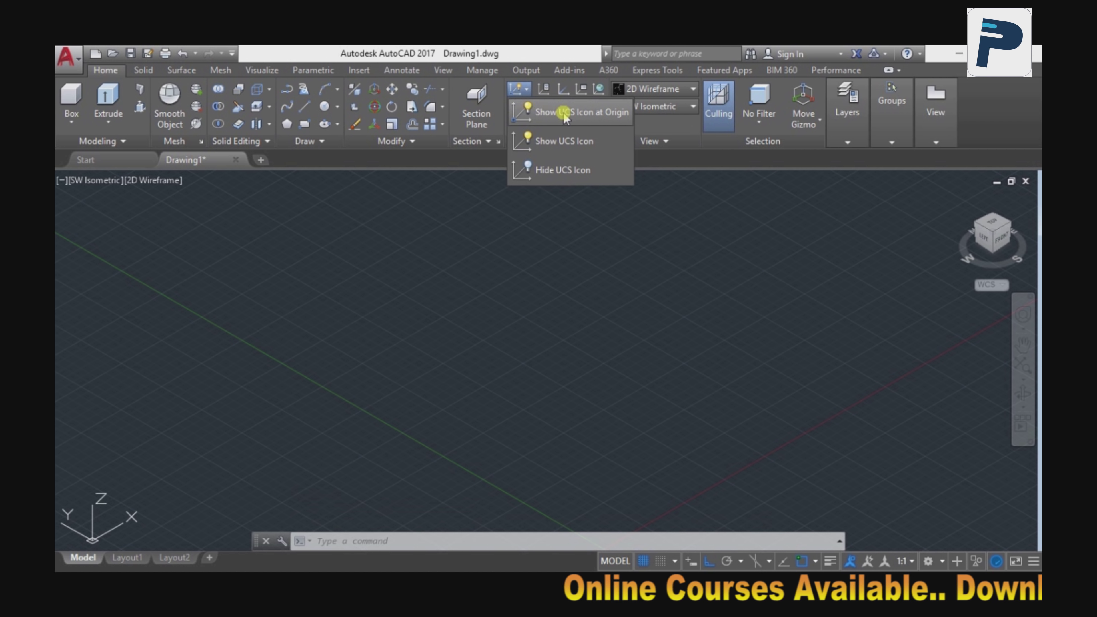
{"action": "left_click", "coordinate": [550, 171]}
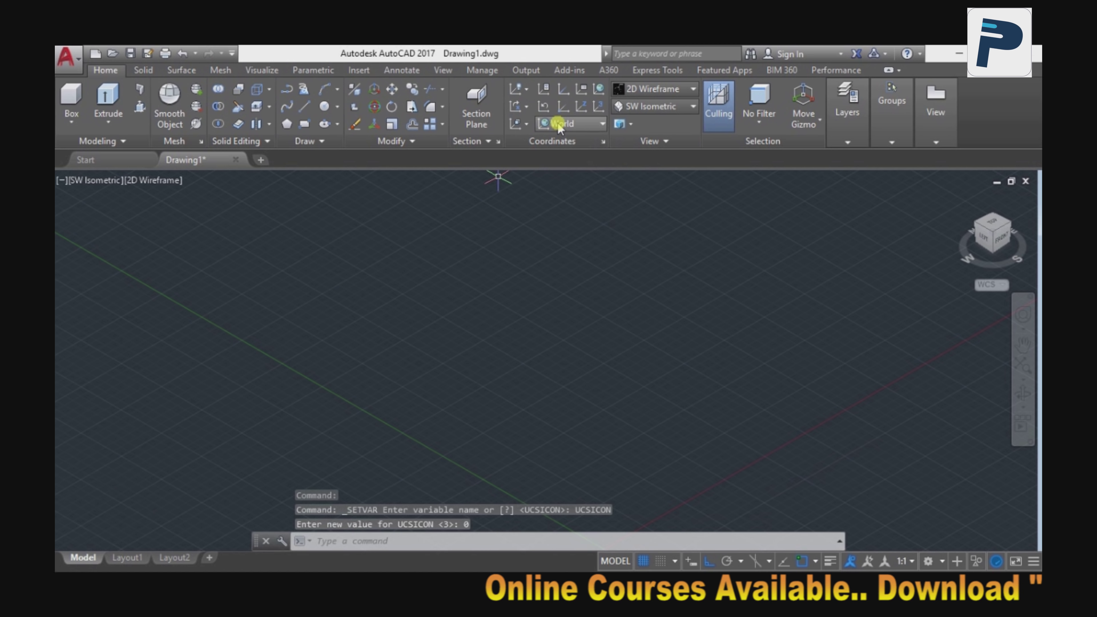
{"action": "left_click", "coordinate": [518, 89]}
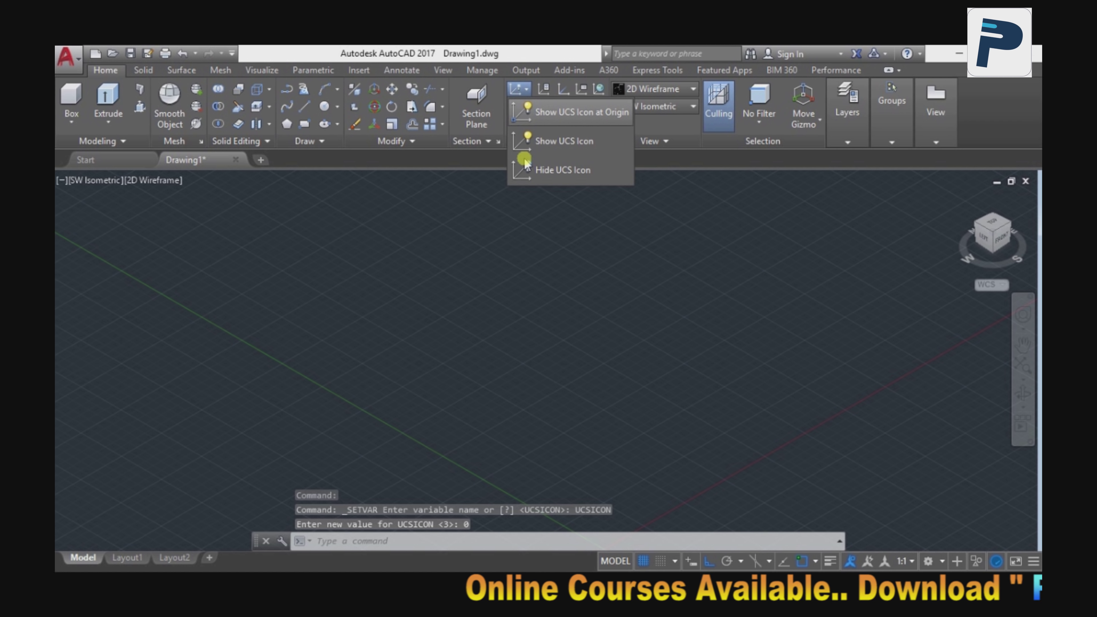
{"action": "left_click", "coordinate": [539, 143]}
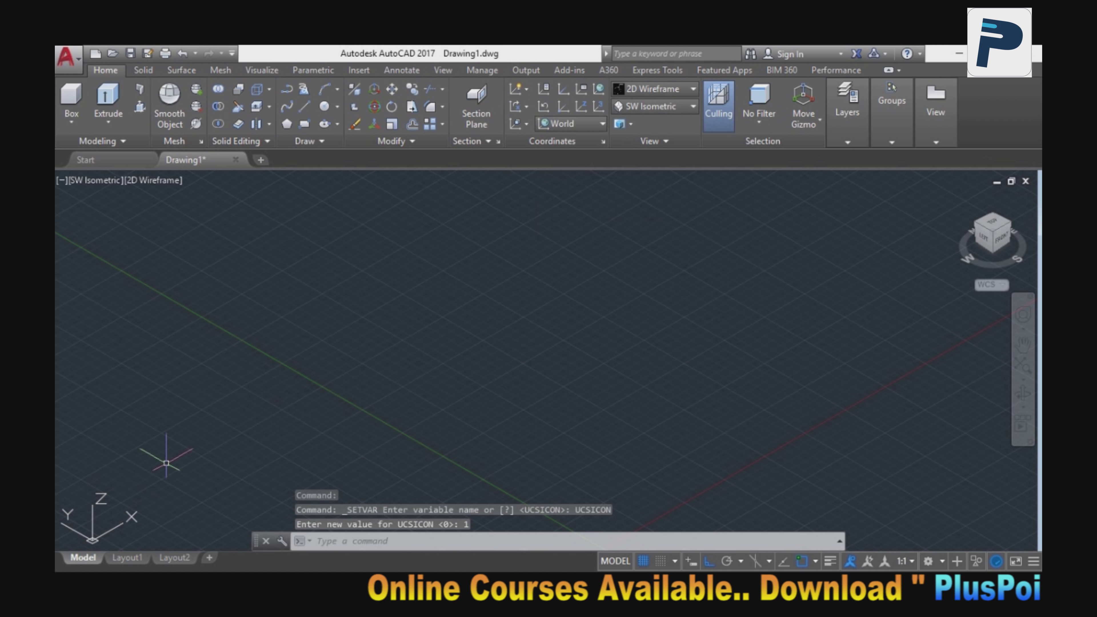
- Display the UCS icon at the drawing origin
{"action": "left_click", "coordinate": [517, 89]}
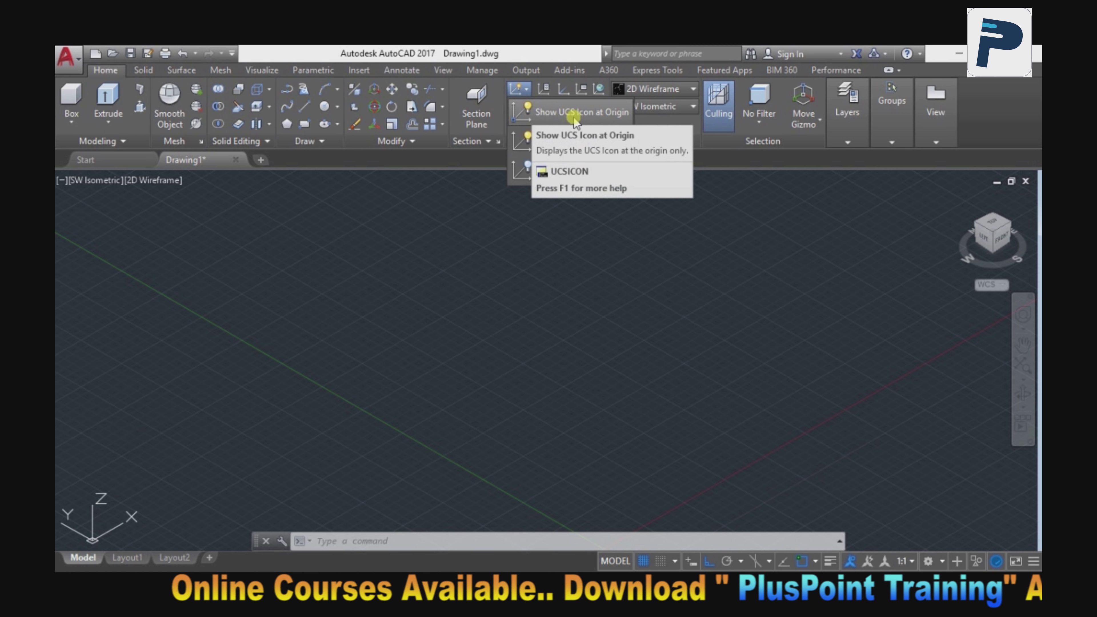
{"action": "left_click", "coordinate": [613, 113]}
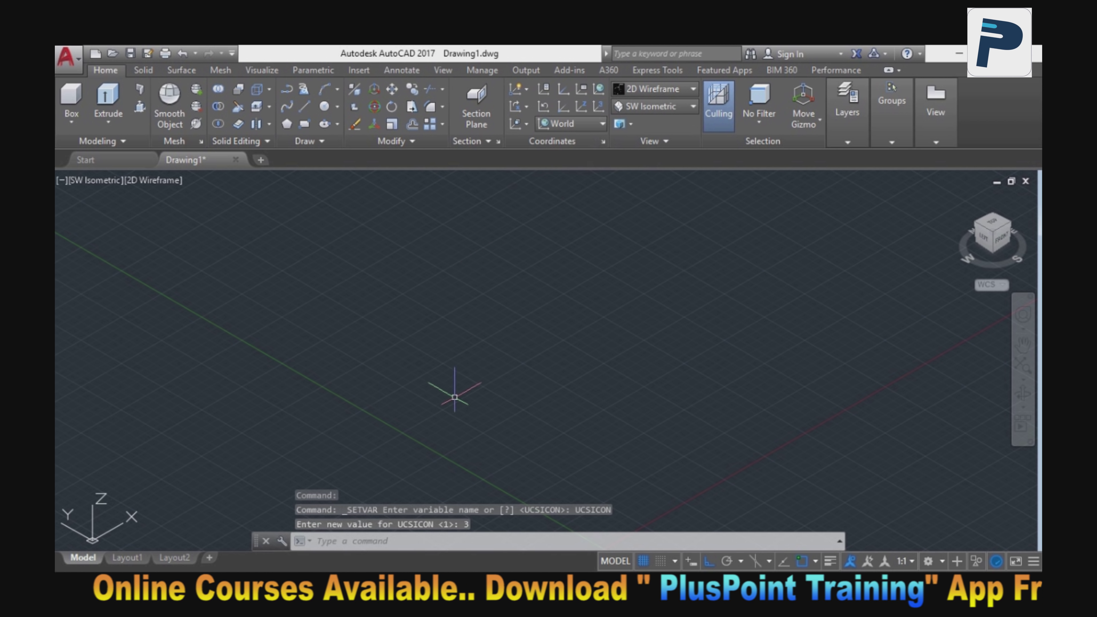
{"action": "left_click", "coordinate": [518, 89]}
{"action": "left_click", "coordinate": [555, 113]}
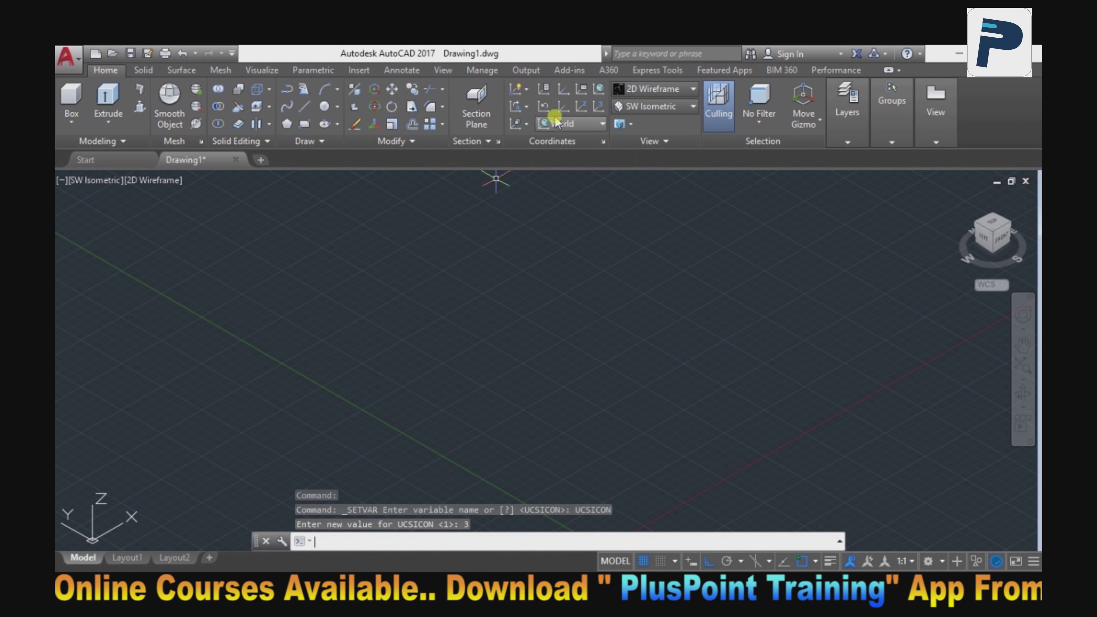
{"action": "scroll", "coordinate": [512, 392], "scroll_direction": "up", "scroll_amount": 2}
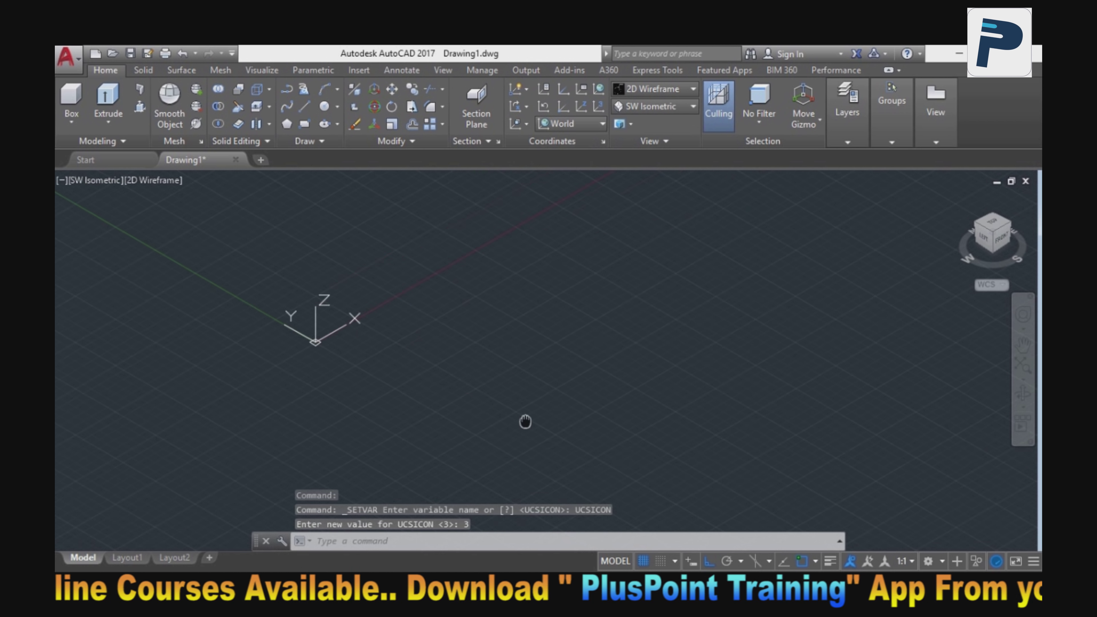
{"action": "scroll", "coordinate": [524, 422], "scroll_direction": "down", "scroll_amount": 2}
- Switch the UCS icon to the corner, then back to the origin
{"action": "left_click", "coordinate": [525, 91]}
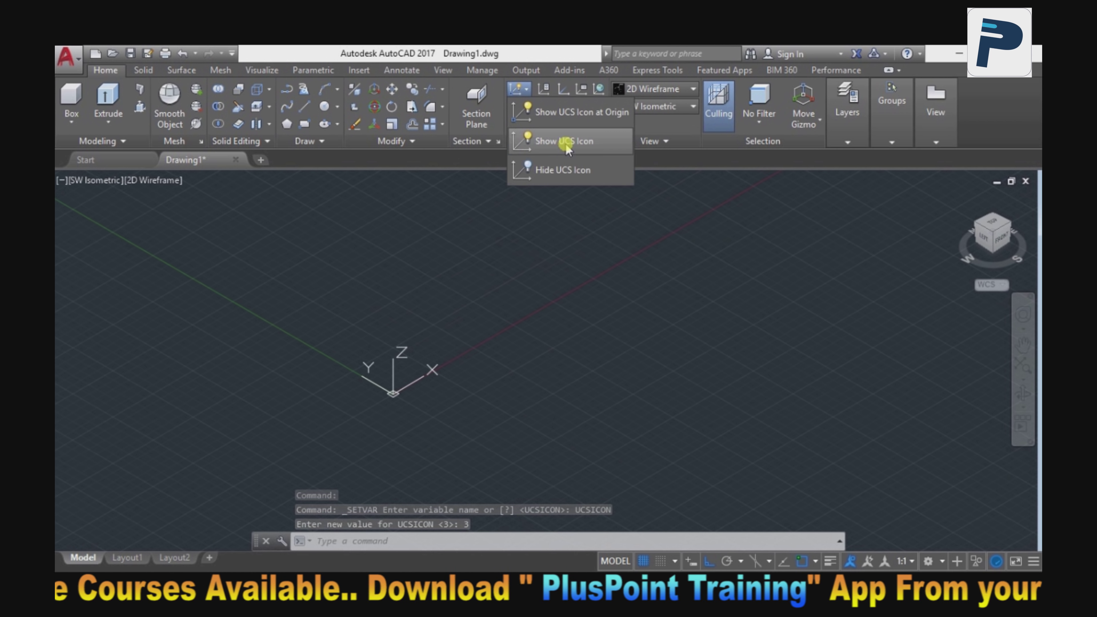
{"action": "left_click", "coordinate": [532, 143]}
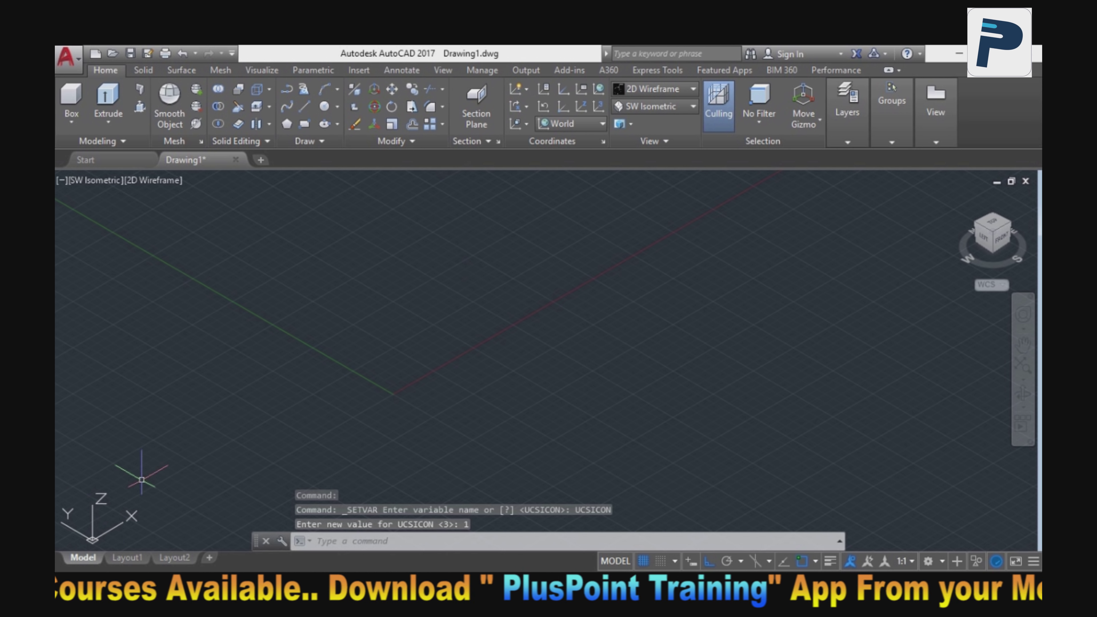
{"action": "left_click", "coordinate": [527, 90]}
{"action": "left_click", "coordinate": [557, 114]}
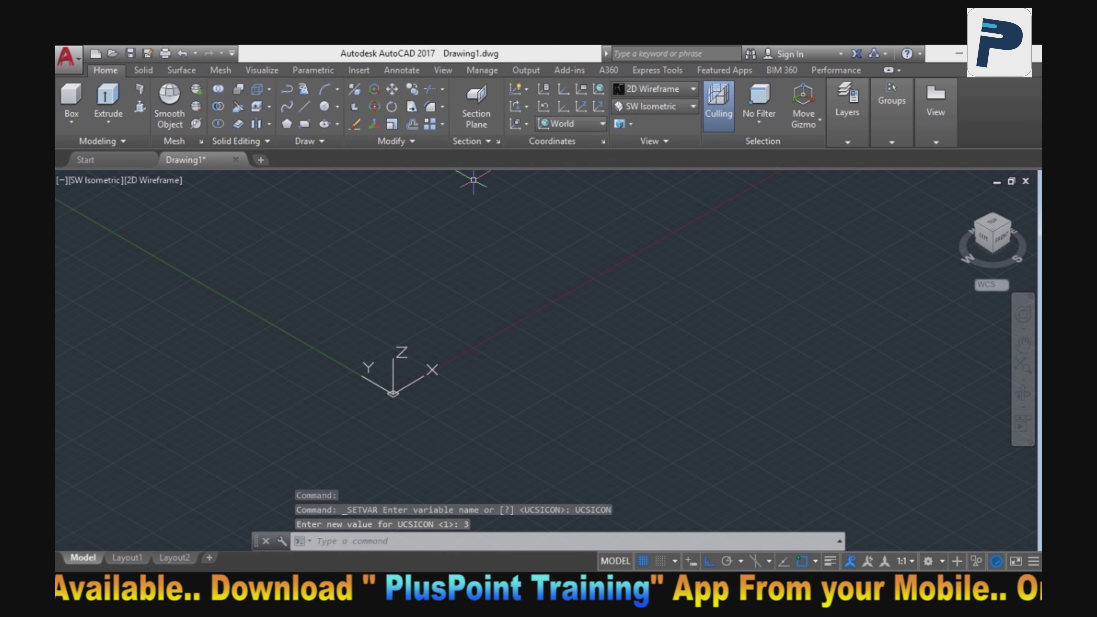
{"action": "left_click", "coordinate": [524, 106]}
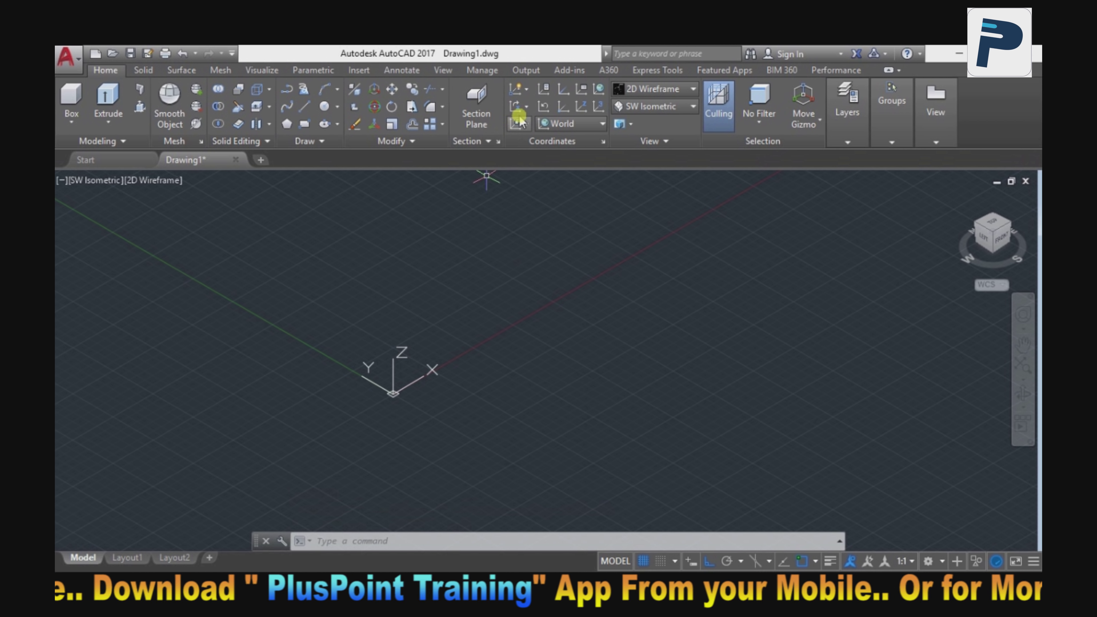
{"action": "left_click", "coordinate": [524, 106]}
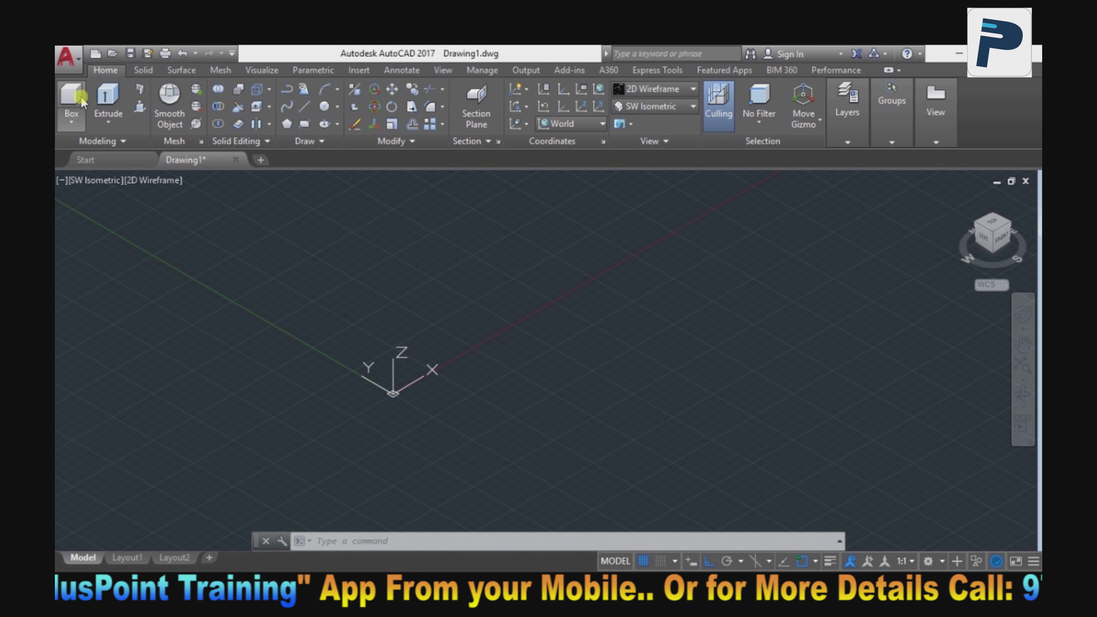
- Draw a box solid from two base corners and a picked height of 1843.6207
{"action": "left_click", "coordinate": [71, 121]}
{"action": "left_click", "coordinate": [77, 149]}
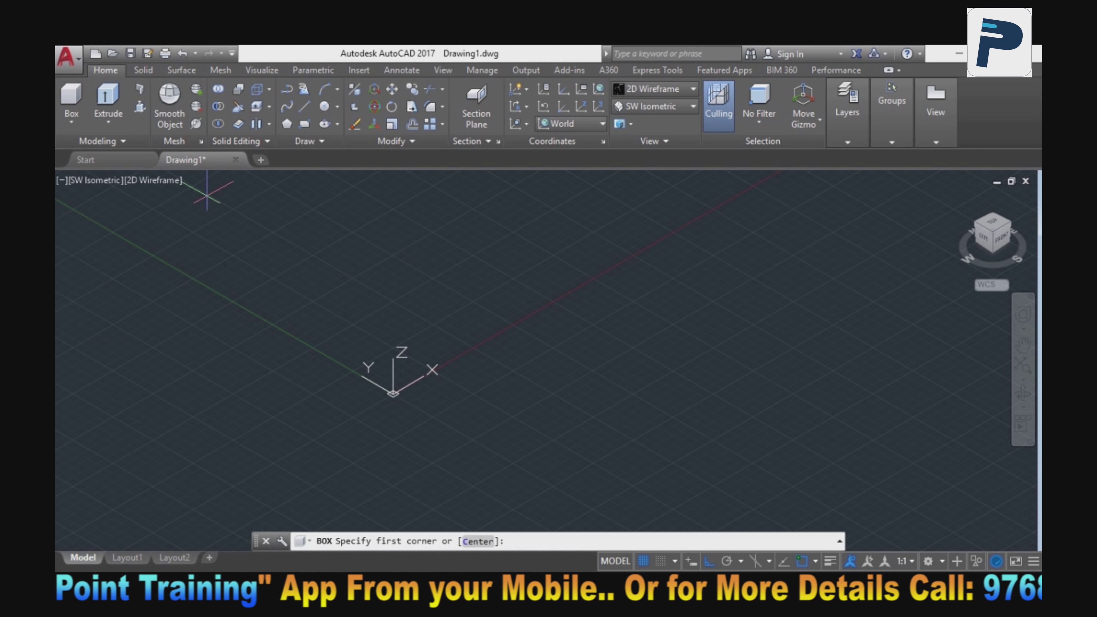
{"action": "left_click", "coordinate": [472, 235]}
{"action": "middle_click_drag", "start_coordinate": [220, 274], "coordinate": [179, 340]}
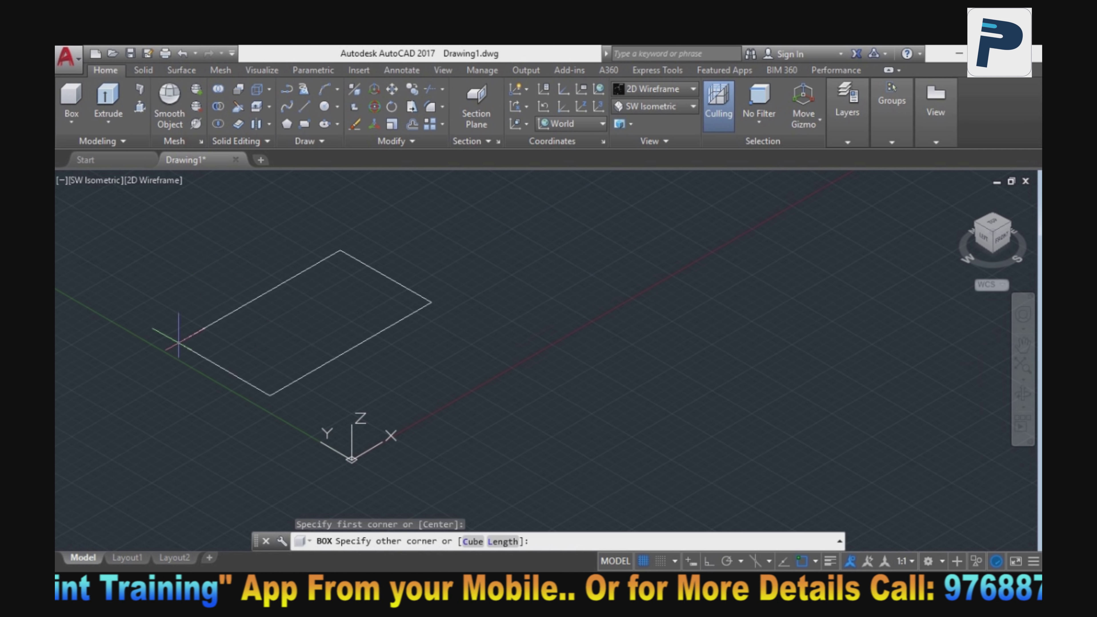
{"action": "left_click", "coordinate": [197, 330]}
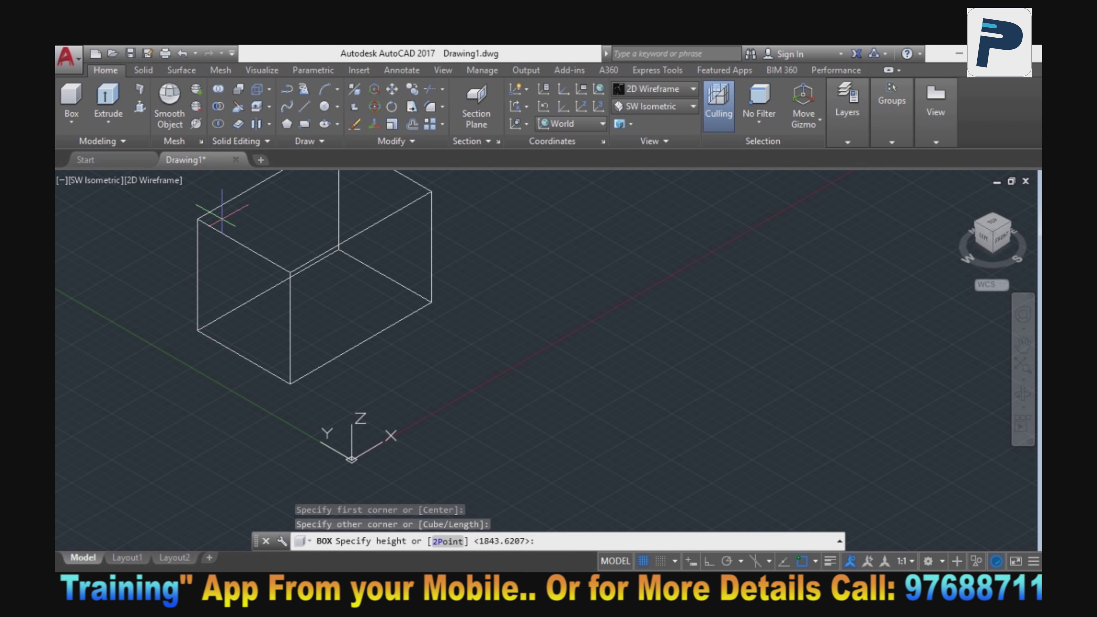
{"action": "left_click", "coordinate": [216, 216]}
{"action": "scroll", "coordinate": [363, 393], "scroll_direction": "down", "scroll_amount": 2}
{"action": "scroll", "coordinate": [382, 379], "scroll_direction": "down", "scroll_amount": 1}
{"action": "scroll", "coordinate": [382, 380], "scroll_direction": "up", "scroll_amount": 3}
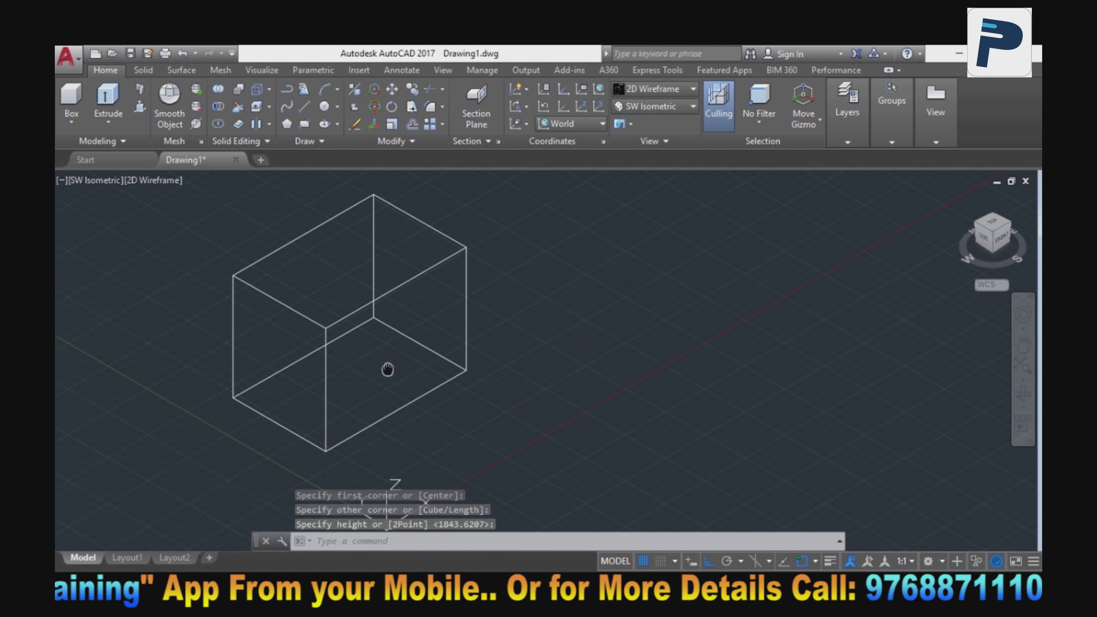
{"action": "scroll", "coordinate": [357, 409], "scroll_direction": "down", "scroll_amount": 1}
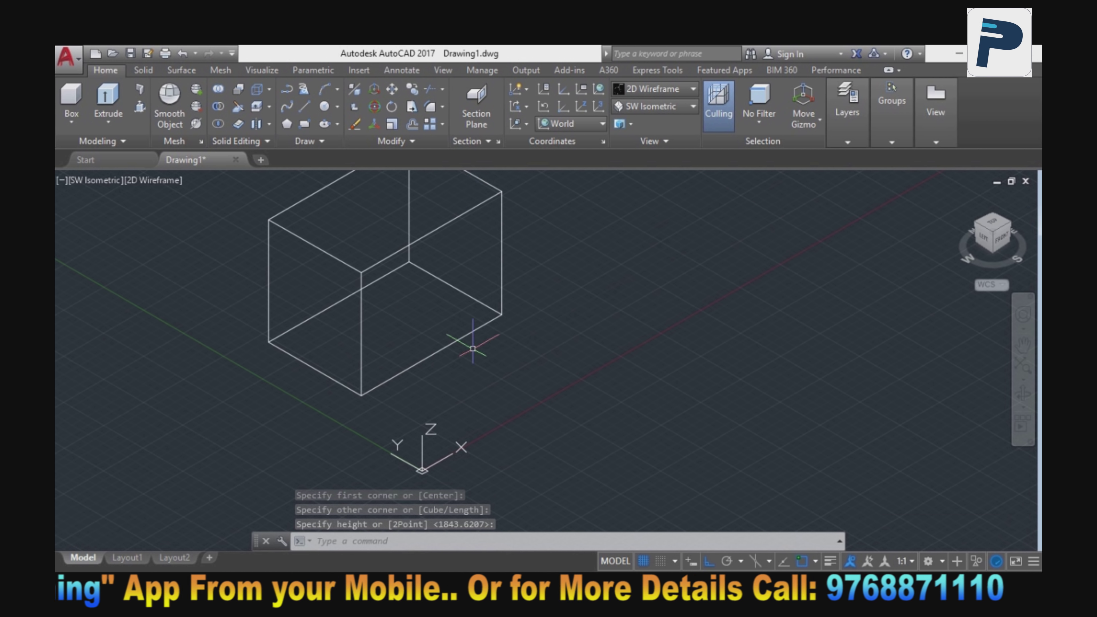
{"action": "left_click", "coordinate": [524, 106]}
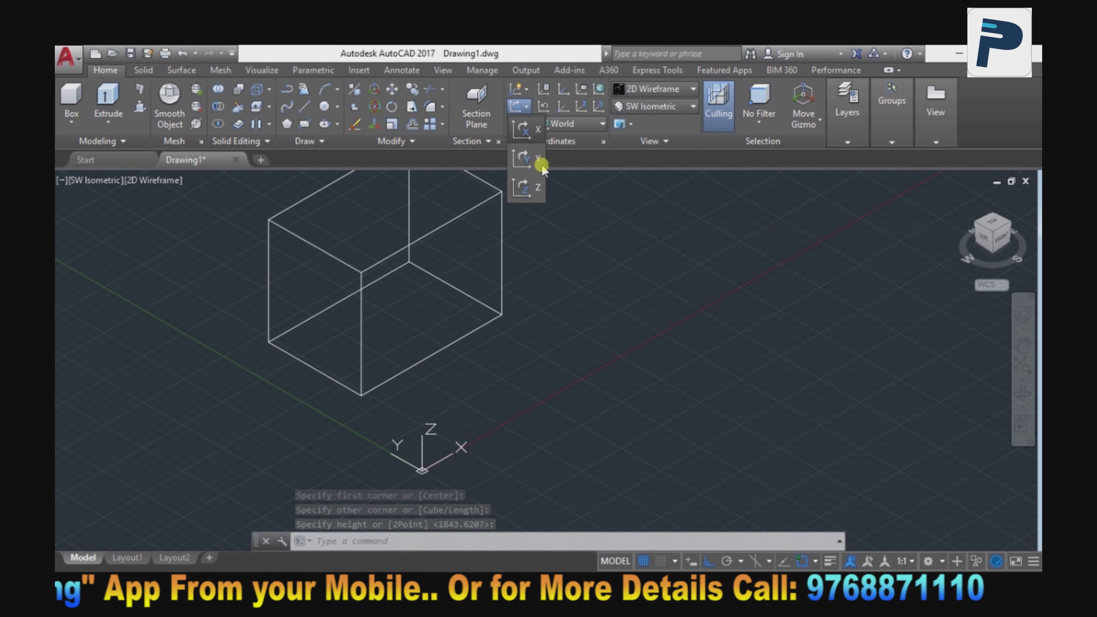
- Rotate the UCS 90° about X, Y and Z in turn, then restore the previous UCS
{"action": "left_click", "coordinate": [529, 134]}
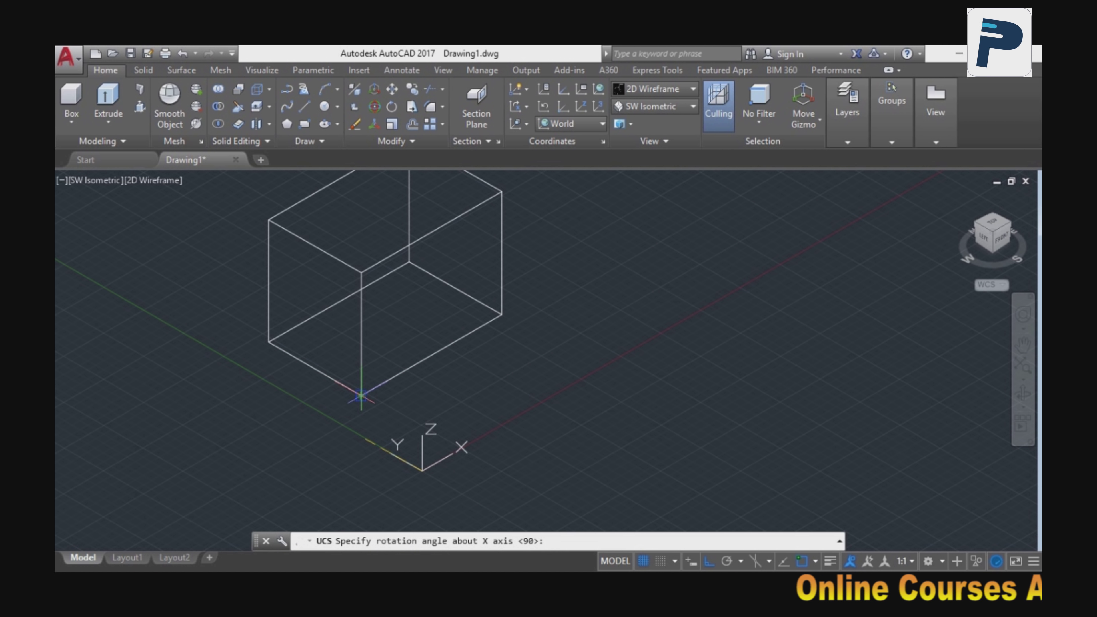
{"action": "key", "text": "Return"}
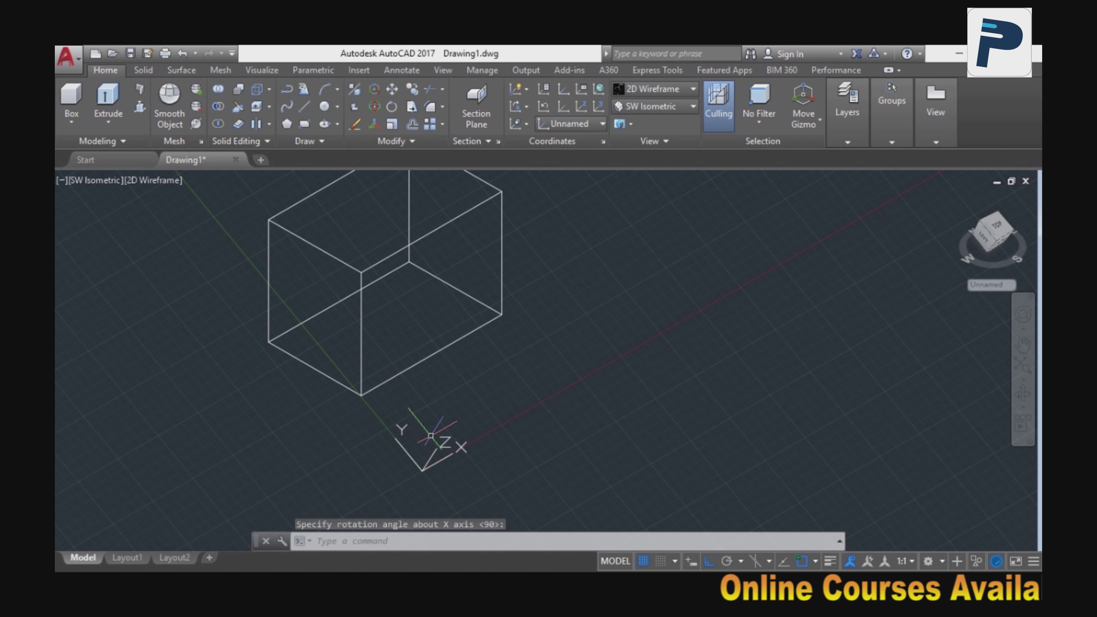
{"action": "mouse_move", "coordinate": [433, 414]}
{"action": "middle_mouse_down", "text": "shift"}
{"action": "mouse_move", "coordinate": [498, 379]}
{"action": "mouse_move", "coordinate": [435, 404]}
{"action": "middle_mouse_up", "text": "shift"}
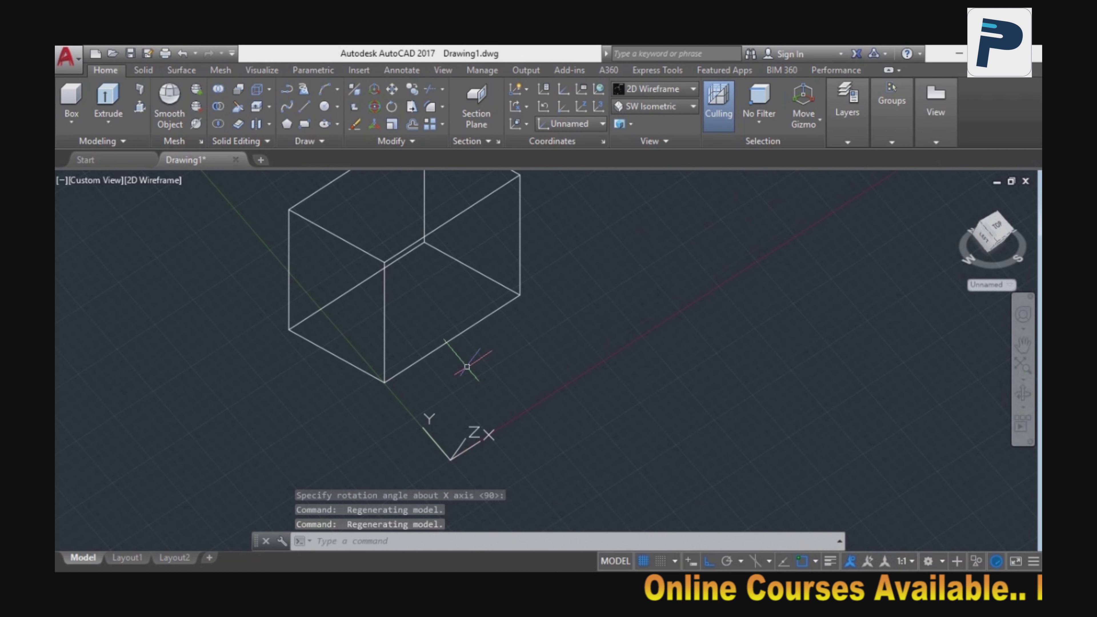
{"action": "left_click", "coordinate": [516, 115]}
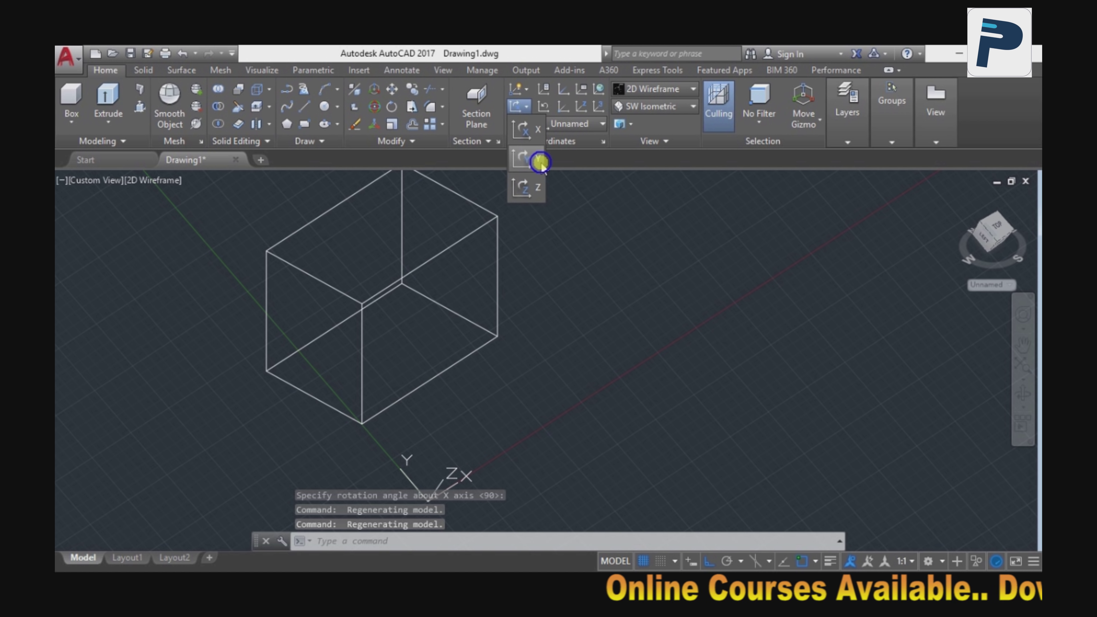
{"action": "left_click", "coordinate": [533, 161]}
{"action": "key", "text": "Return"}
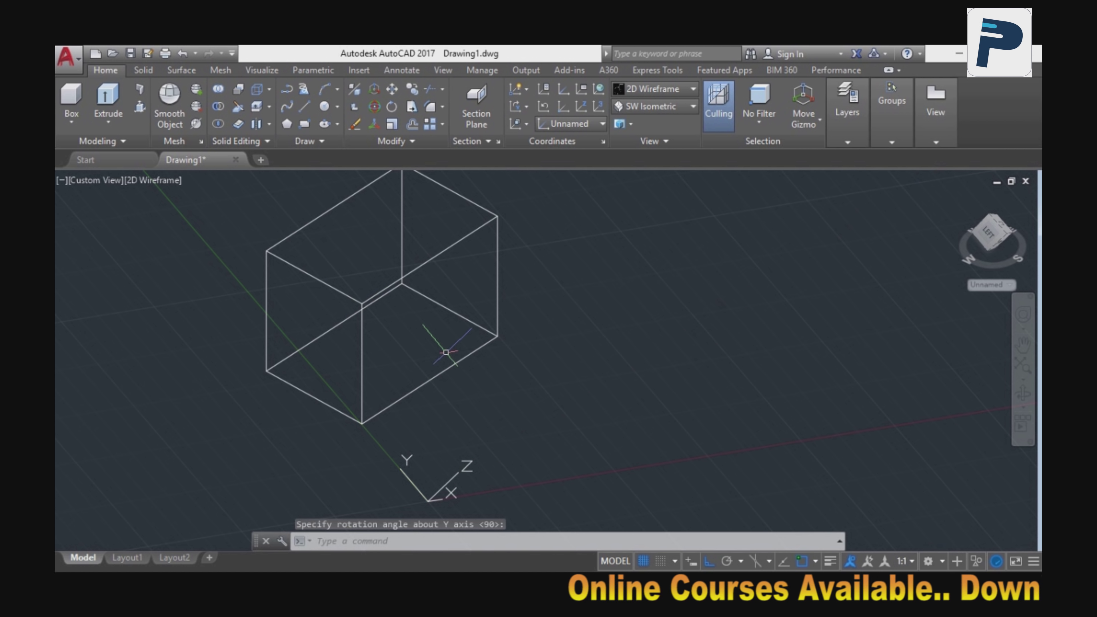
{"action": "left_click", "coordinate": [515, 125]}
{"action": "left_click", "coordinate": [524, 193]}
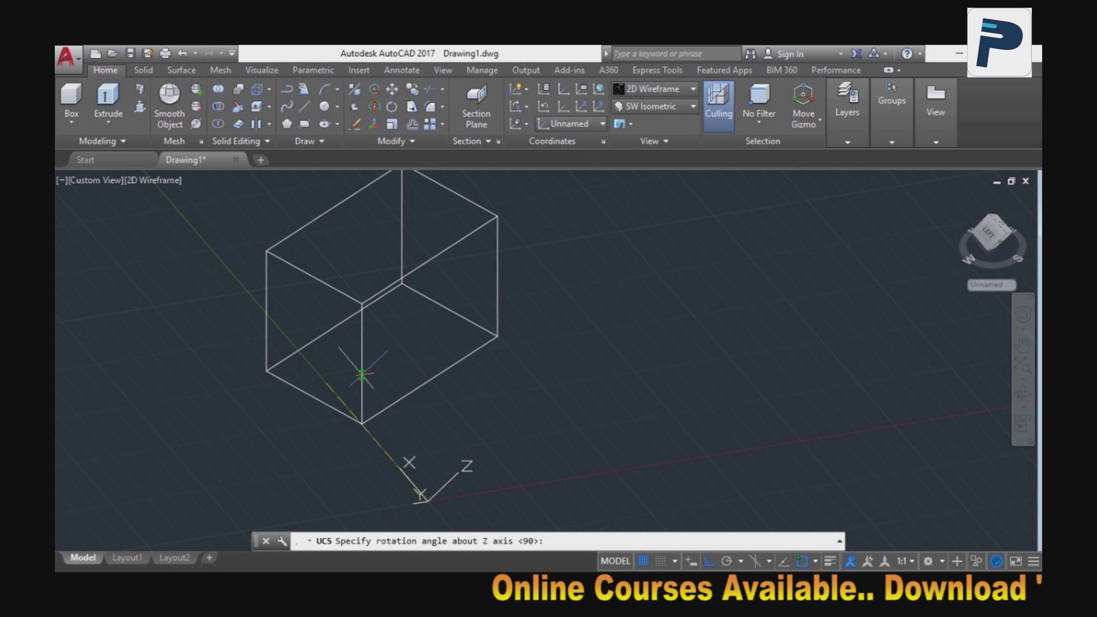
{"action": "key", "text": "Return"}
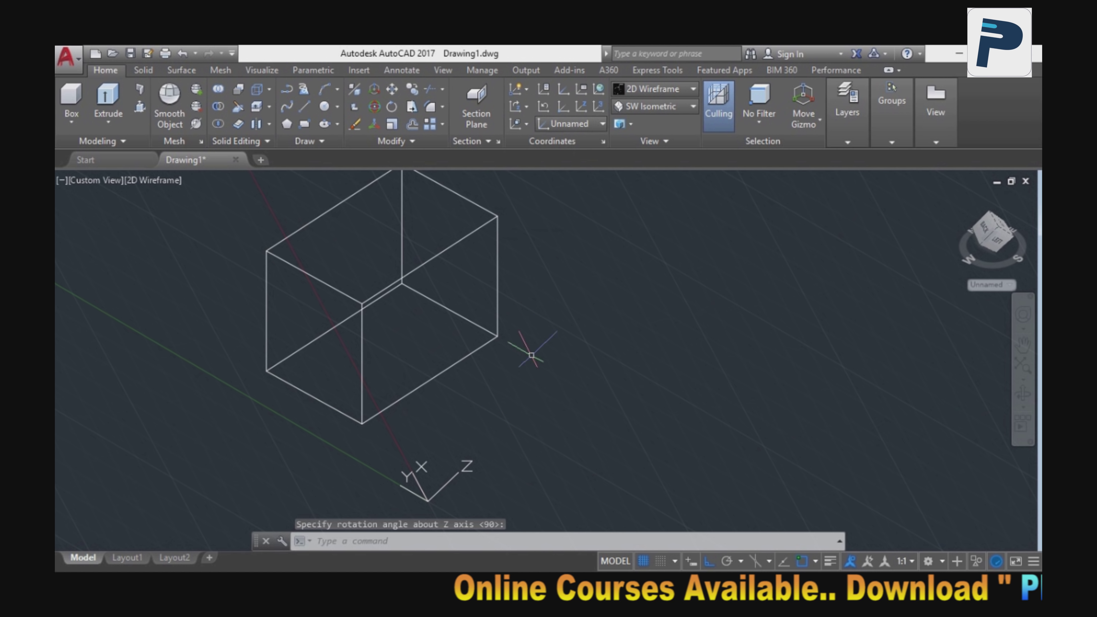
{"action": "left_click", "coordinate": [544, 106]}
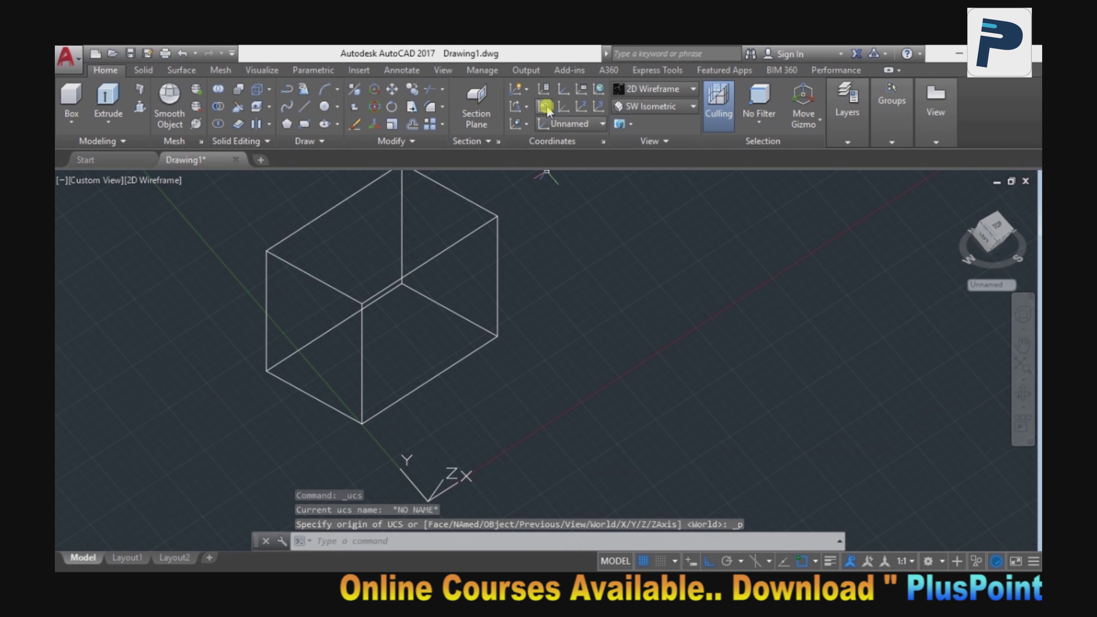
- Reset the UCS to World and pan the box lower in the view
{"action": "left_click", "coordinate": [598, 91]}
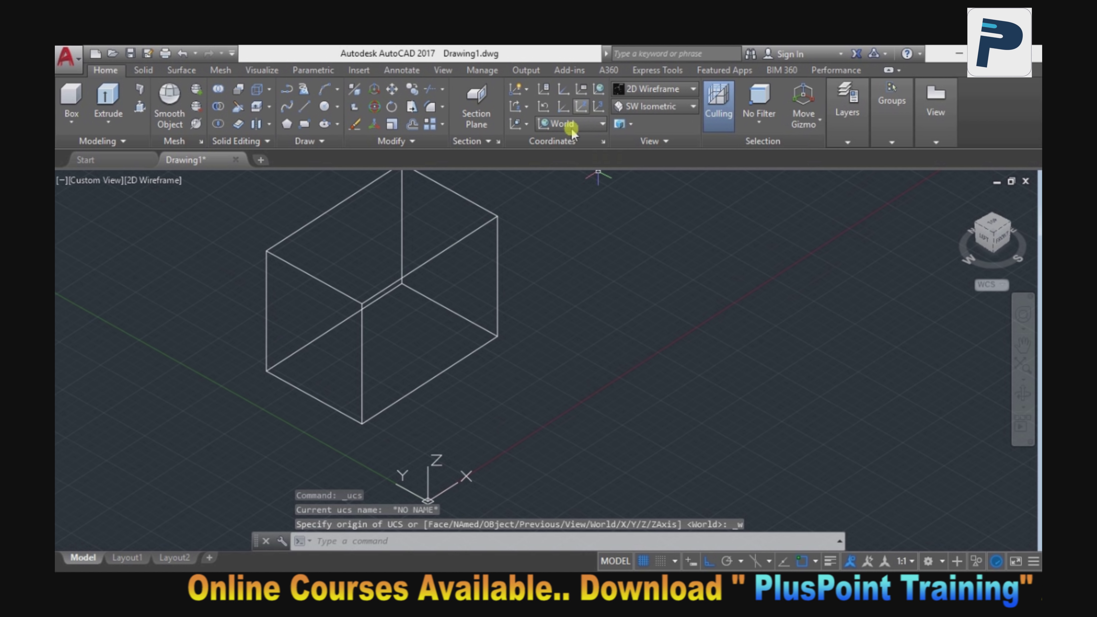
{"action": "middle_click_drag", "start_coordinate": [484, 345], "coordinate": [524, 357]}
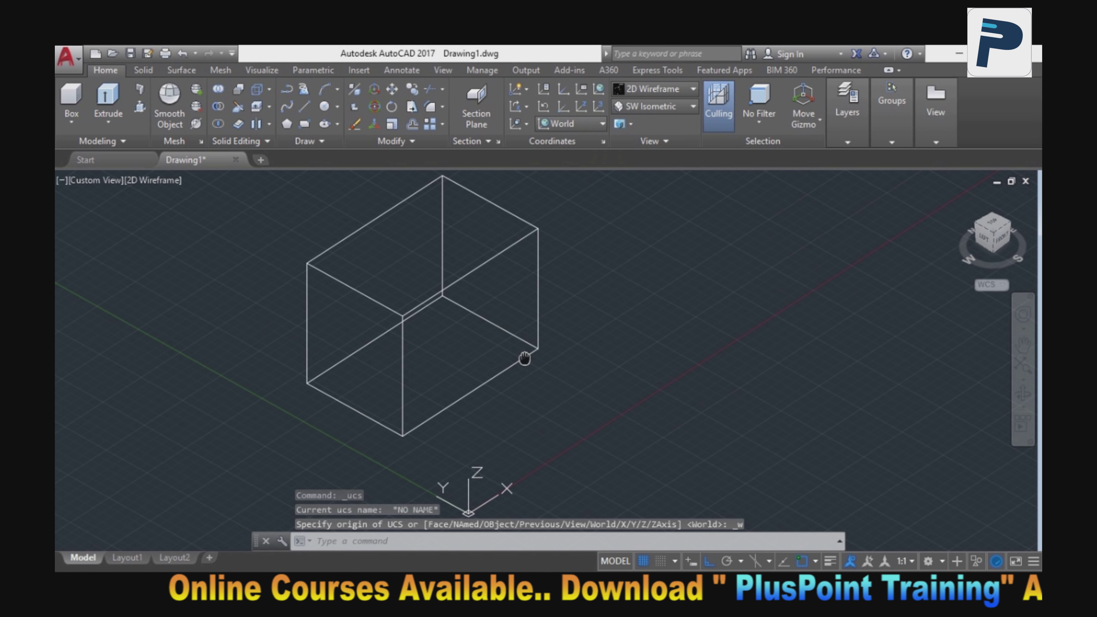
{"action": "left_click", "coordinate": [570, 124]}
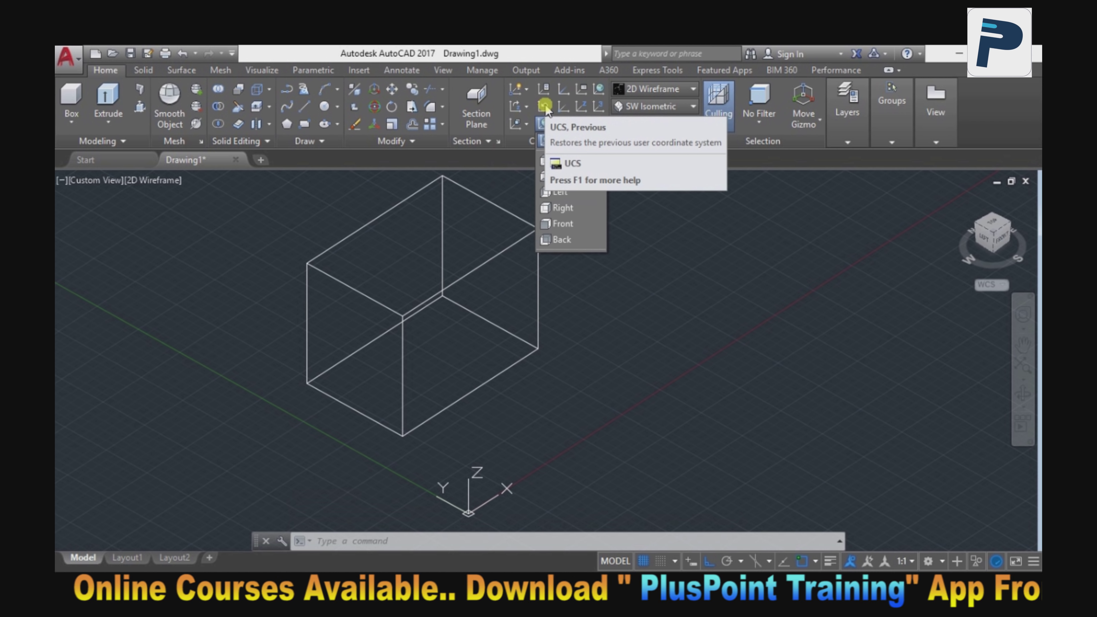
{"action": "left_click", "coordinate": [492, 255]}
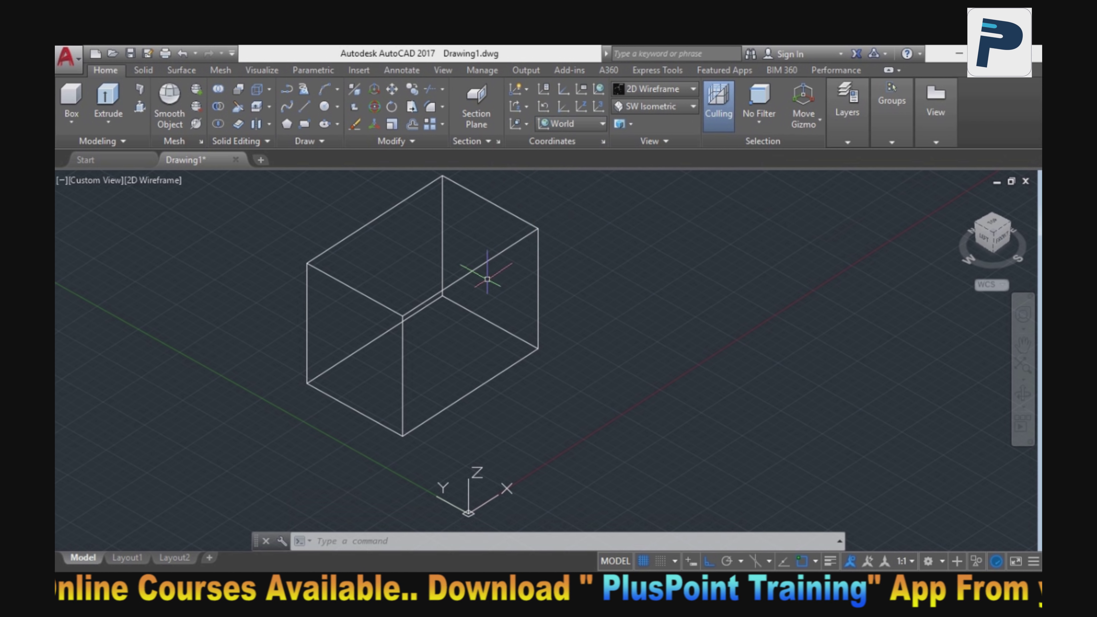
{"action": "middle_click_drag", "start_coordinate": [487, 277], "coordinate": [492, 291]}
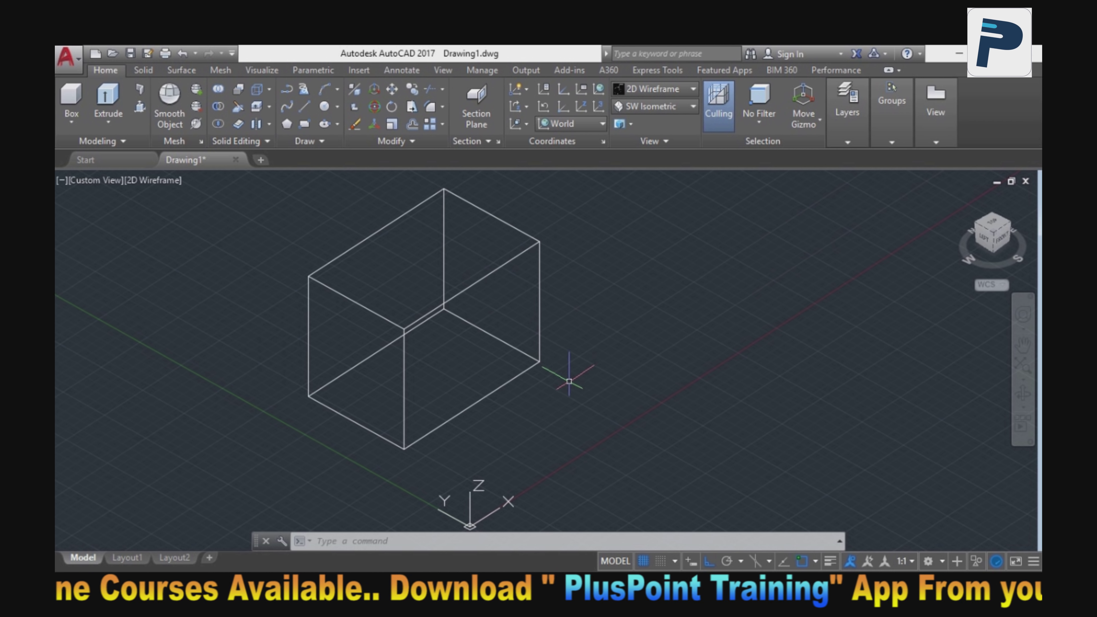
{"action": "left_click", "coordinate": [526, 124]}
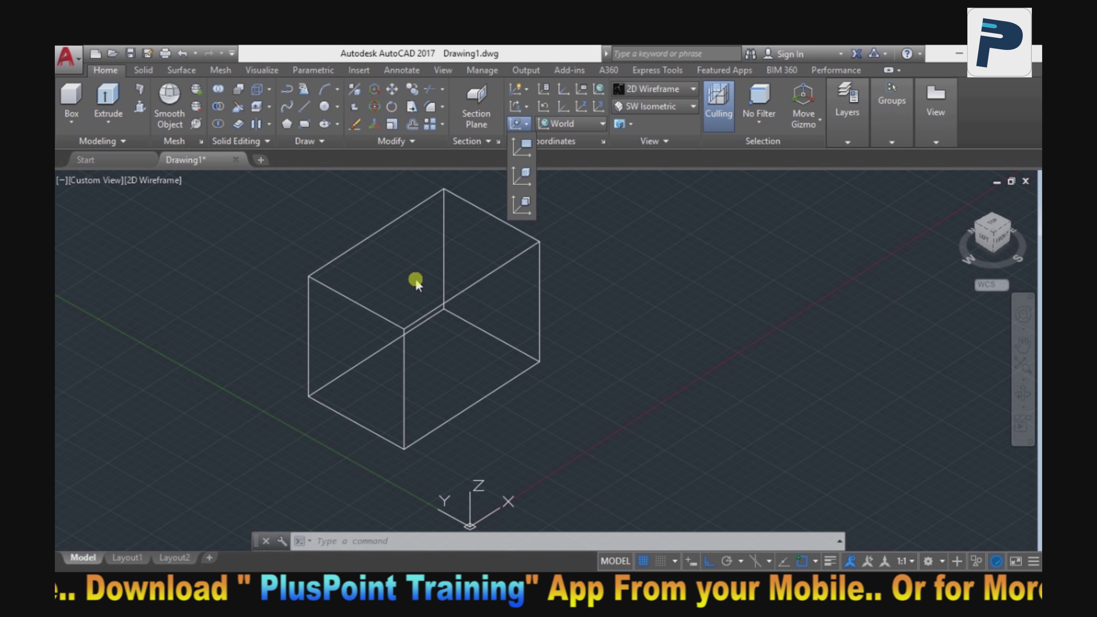
- Align the UCS to the view and pick a new UCS origin
{"action": "left_click", "coordinate": [523, 146]}
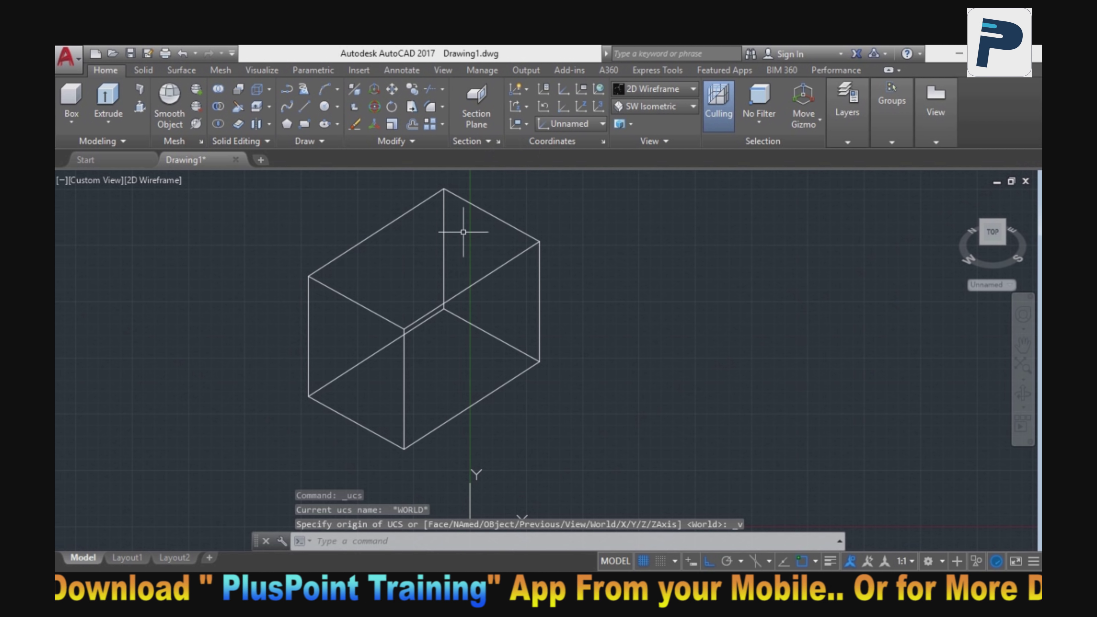
{"action": "left_click", "coordinate": [560, 110]}
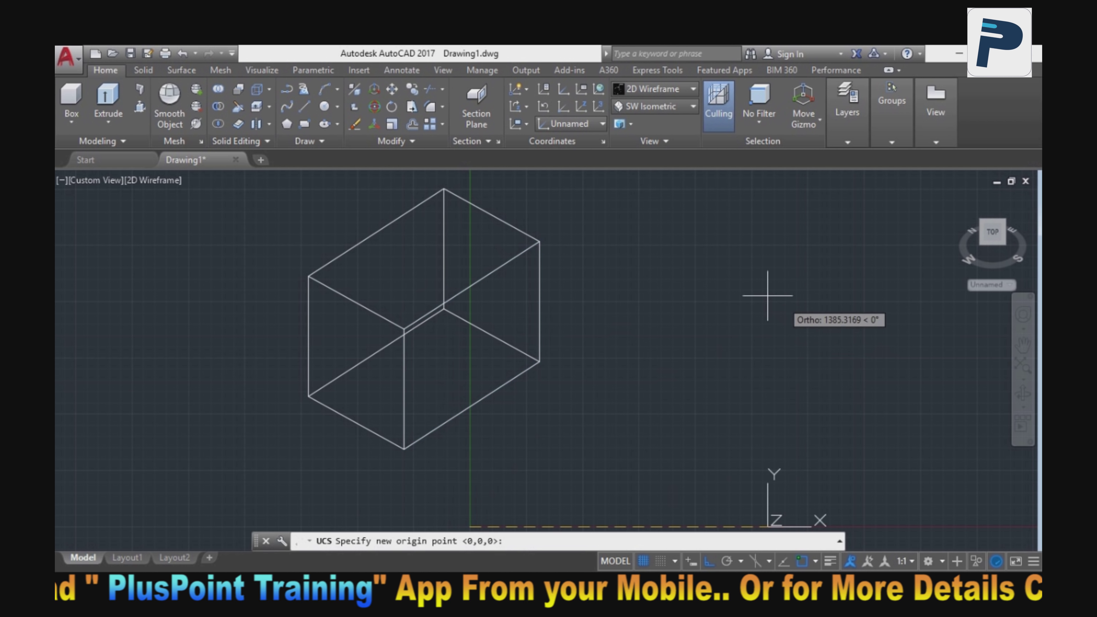
{"action": "scroll", "coordinate": [644, 337], "scroll_direction": "down", "scroll_amount": 4}
{"action": "scroll", "coordinate": [626, 346], "scroll_direction": "up", "scroll_amount": 2}
{"action": "scroll", "coordinate": [626, 346], "scroll_direction": "up", "scroll_amount": 2}
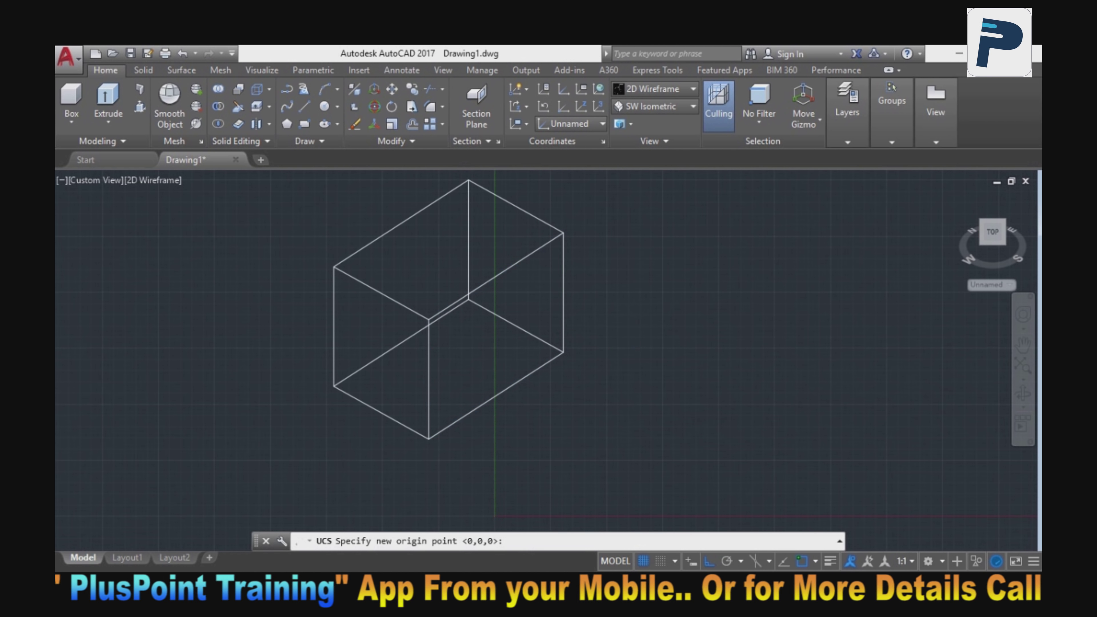
{"action": "left_click", "coordinate": [495, 324]}
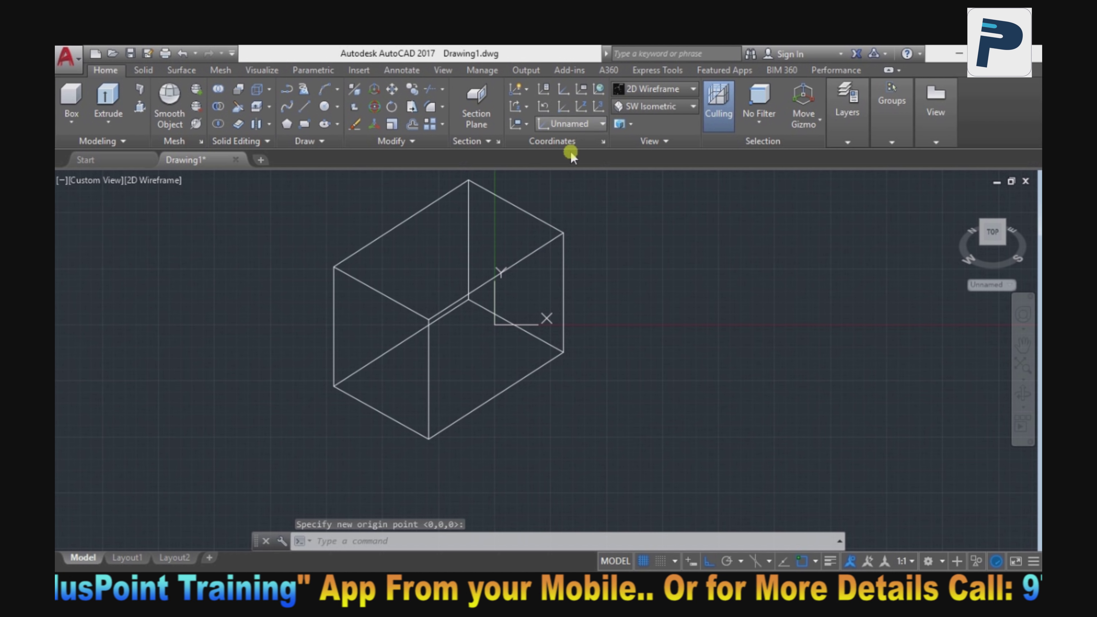
- Reset to World and move the UCS origin to a point right of the box
{"action": "left_click", "coordinate": [570, 124]}
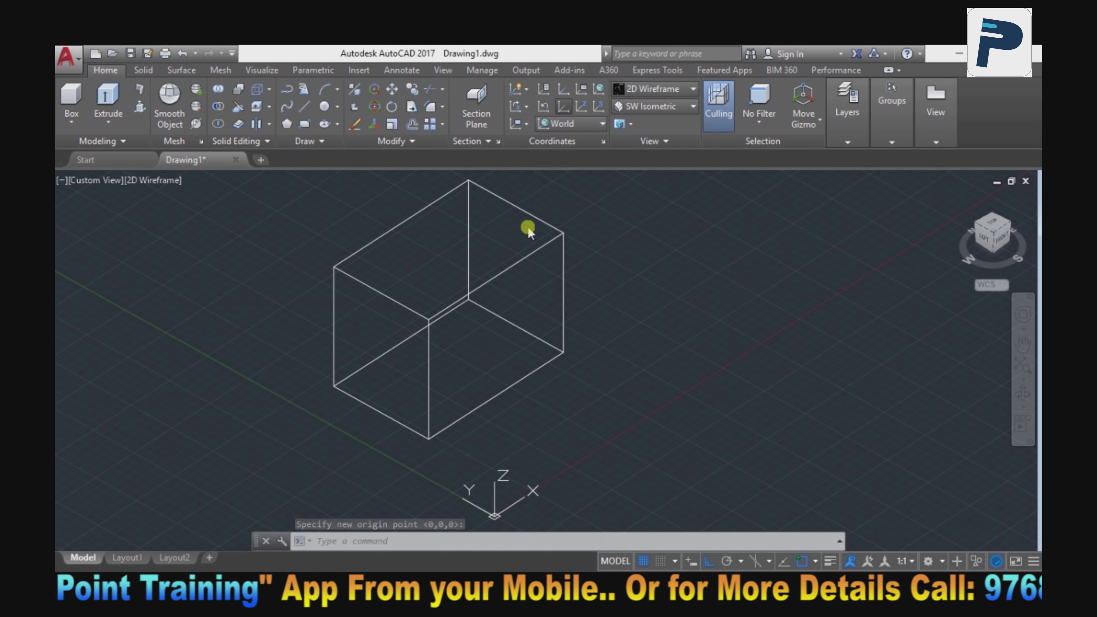
{"action": "left_click", "coordinate": [699, 382]}
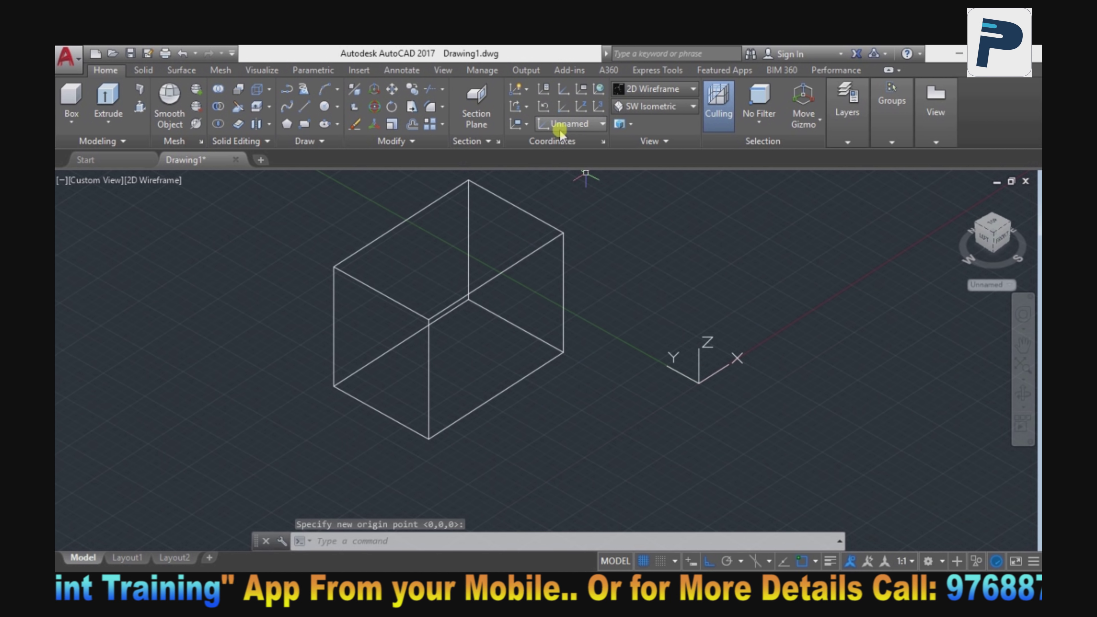
{"action": "left_click", "coordinate": [564, 109]}
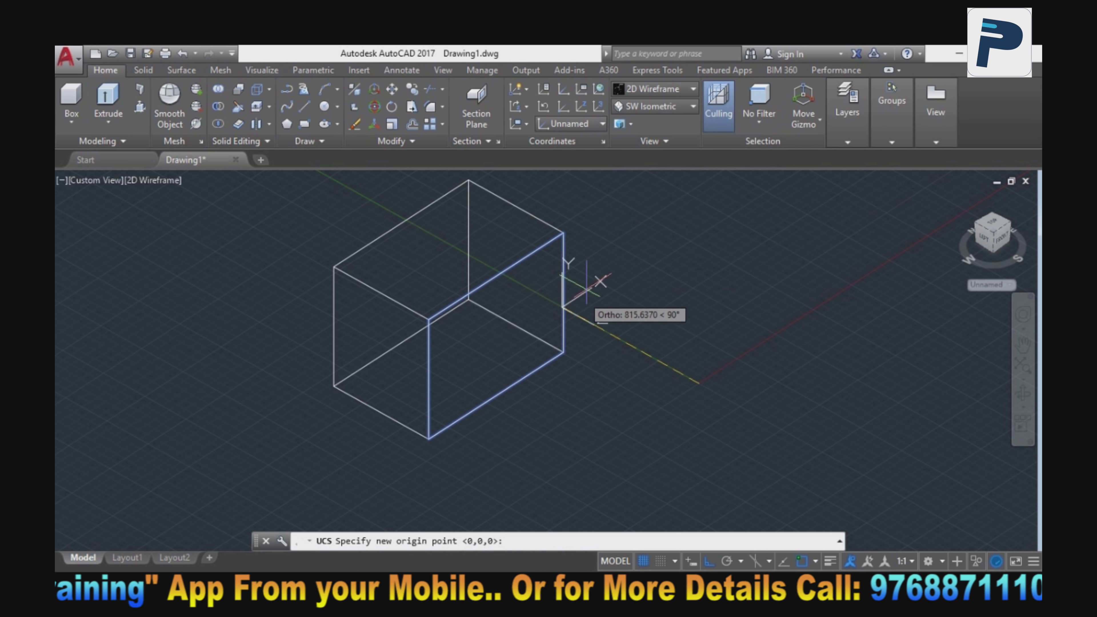
{"action": "left_click", "coordinate": [713, 277]}
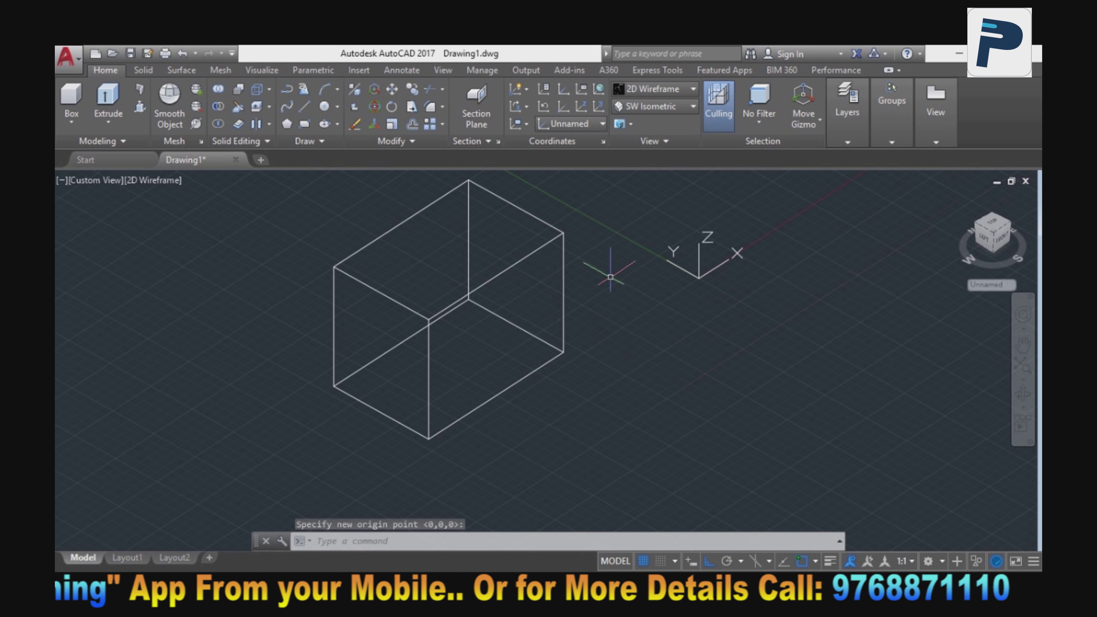
{"action": "left_click", "coordinate": [526, 124]}
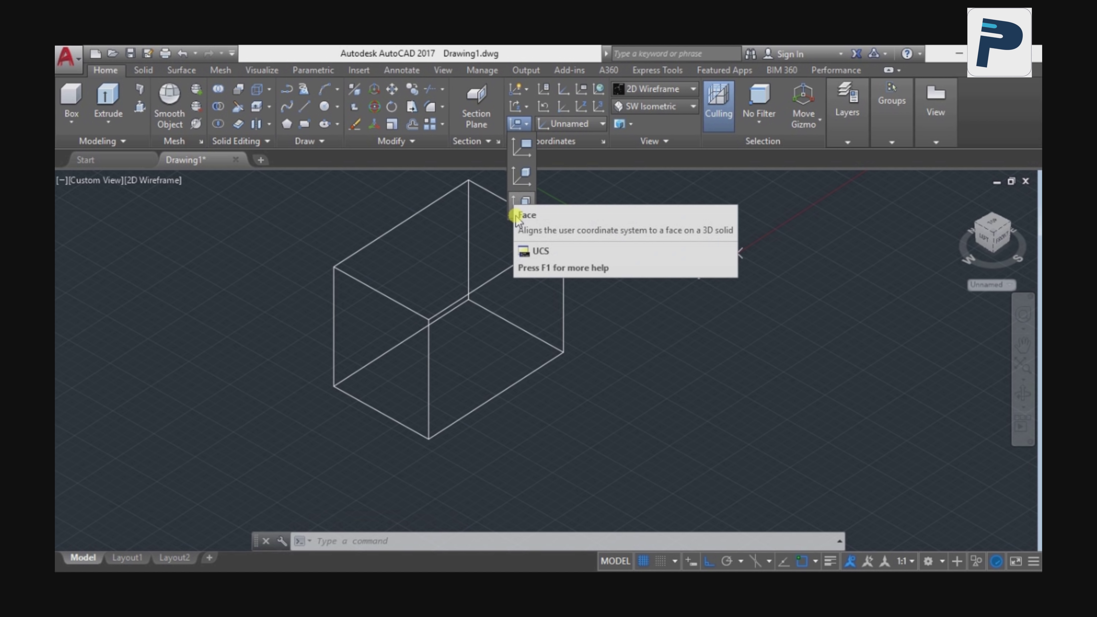
{"action": "left_click", "coordinate": [503, 378]}
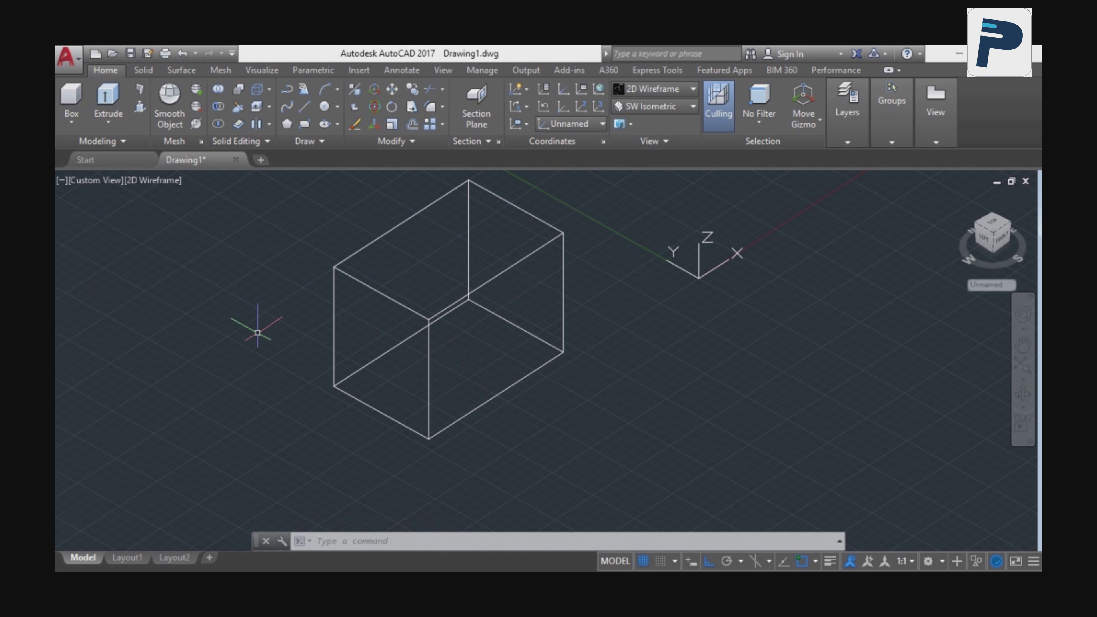
- Regenerate the model with RE and start a rectangle with REC
{"action": "type", "text": "re"}
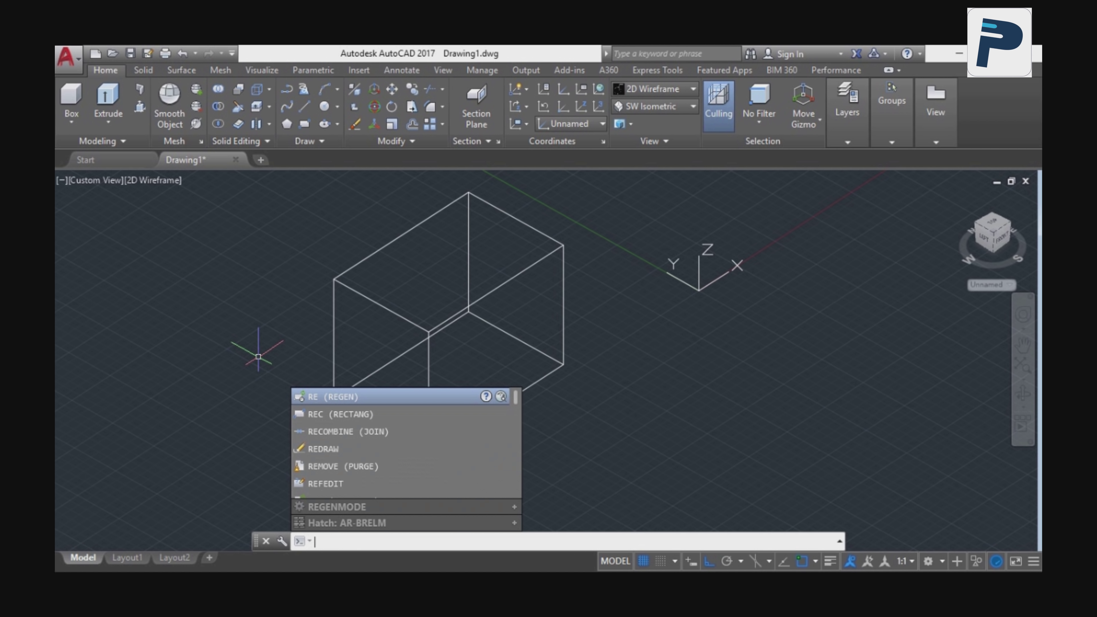
{"action": "key", "text": "Return"}
{"action": "key", "text": "Return"}
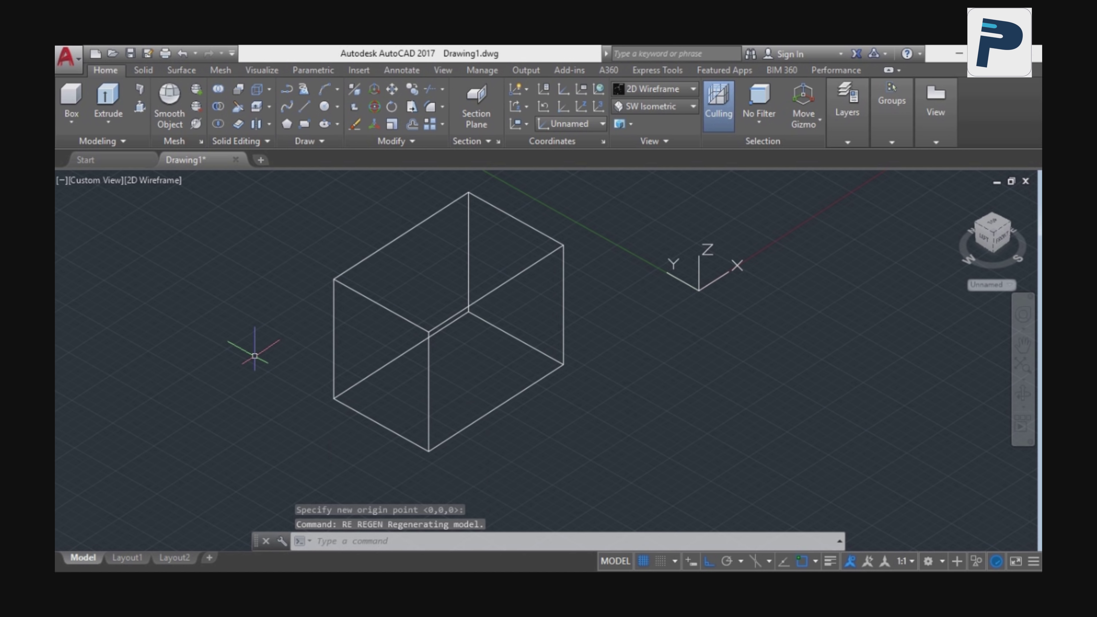
{"action": "type", "text": "rec"}
{"action": "key", "text": "Return"}
- Finish the rectangle beside the box and erase the box
{"action": "left_click", "coordinate": [227, 287]}
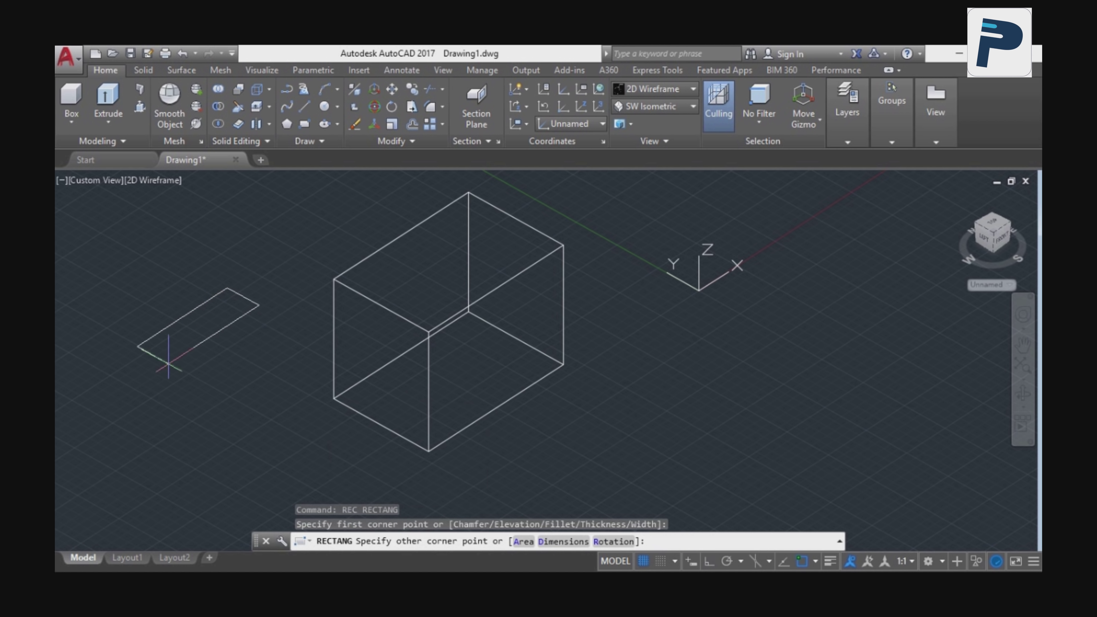
{"action": "left_click", "coordinate": [237, 409]}
{"action": "middle_click_drag", "start_coordinate": [237, 408], "coordinate": [291, 375]}
{"action": "left_click", "coordinate": [573, 406]}
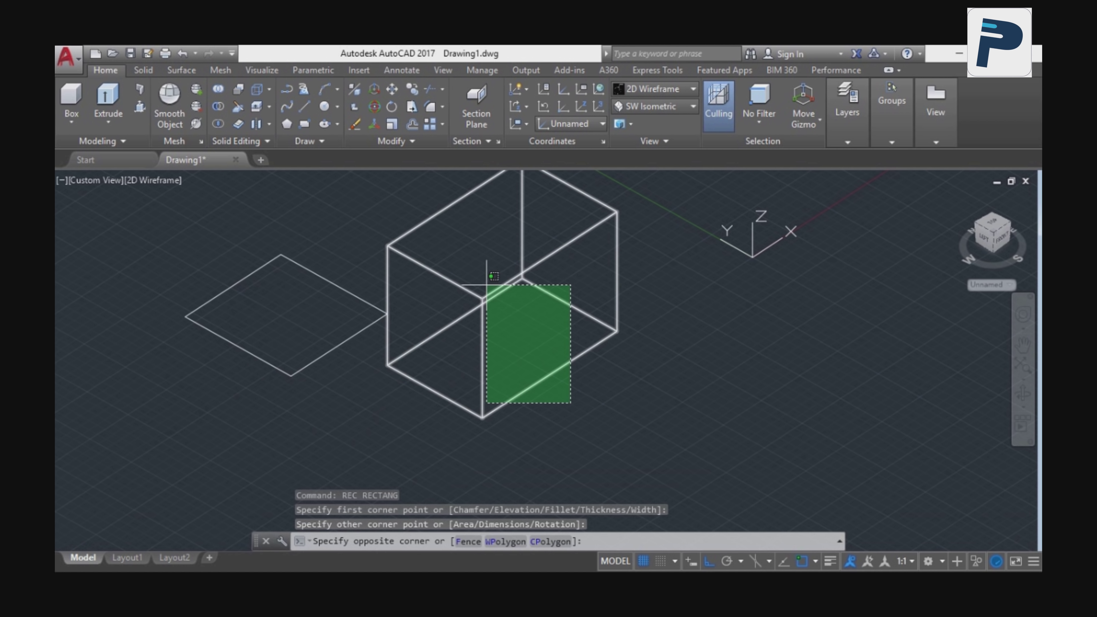
{"action": "left_click", "coordinate": [485, 286]}
{"action": "key", "text": "Delete"}
{"action": "mouse_move", "coordinate": [349, 340]}
{"action": "middle_mouse_down"}
{"action": "mouse_move", "coordinate": [568, 351]}
{"action": "mouse_move", "coordinate": [637, 372]}
{"action": "middle_mouse_up"}
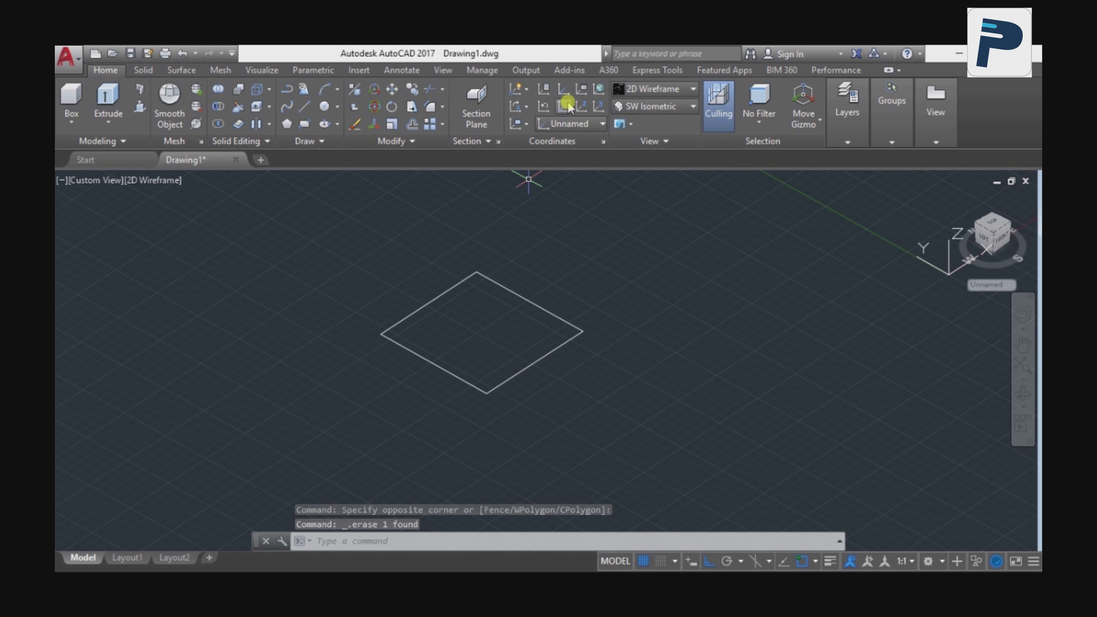
- Align the UCS to the rectangle's corner using UCS Object
{"action": "left_click", "coordinate": [526, 124]}
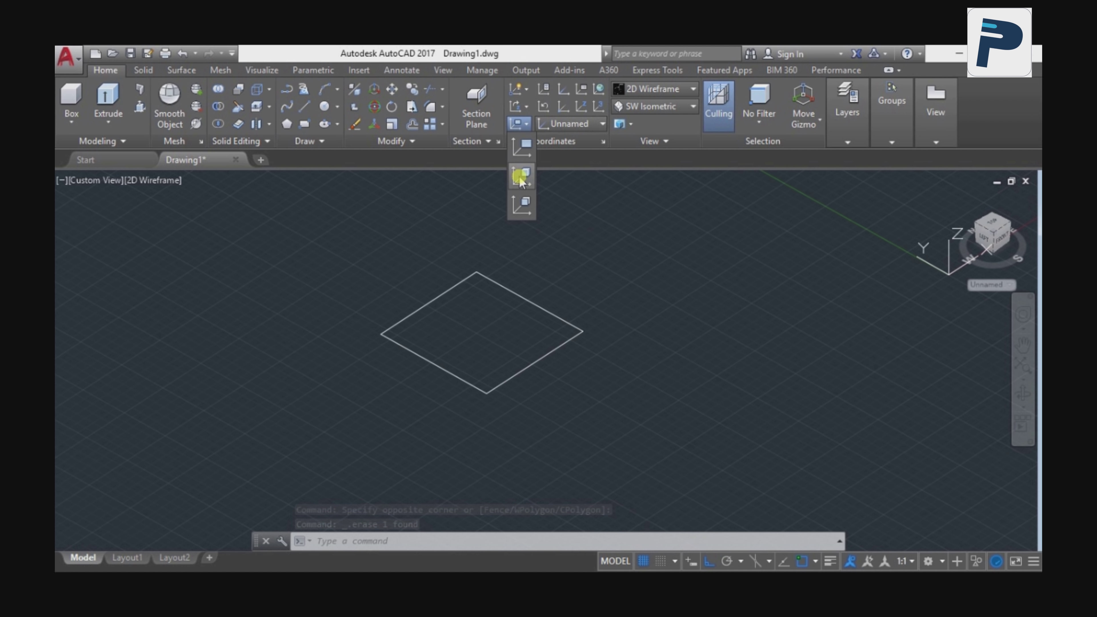
{"action": "left_click", "coordinate": [520, 177]}
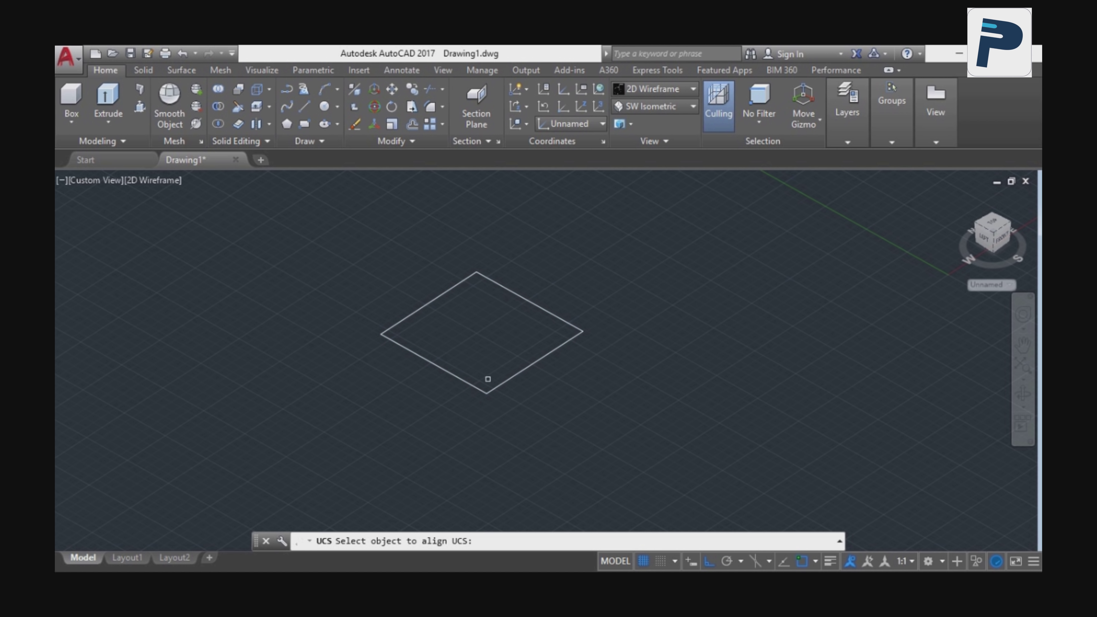
{"action": "left_click", "coordinate": [504, 381]}
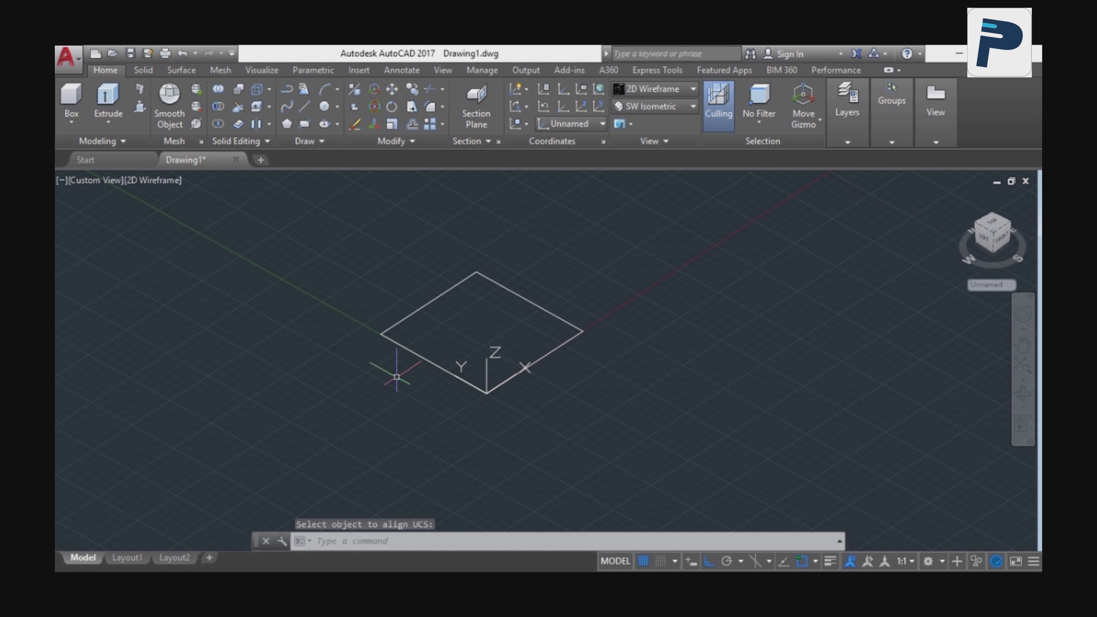
{"action": "left_click", "coordinate": [526, 128]}
{"action": "left_click", "coordinate": [524, 177]}
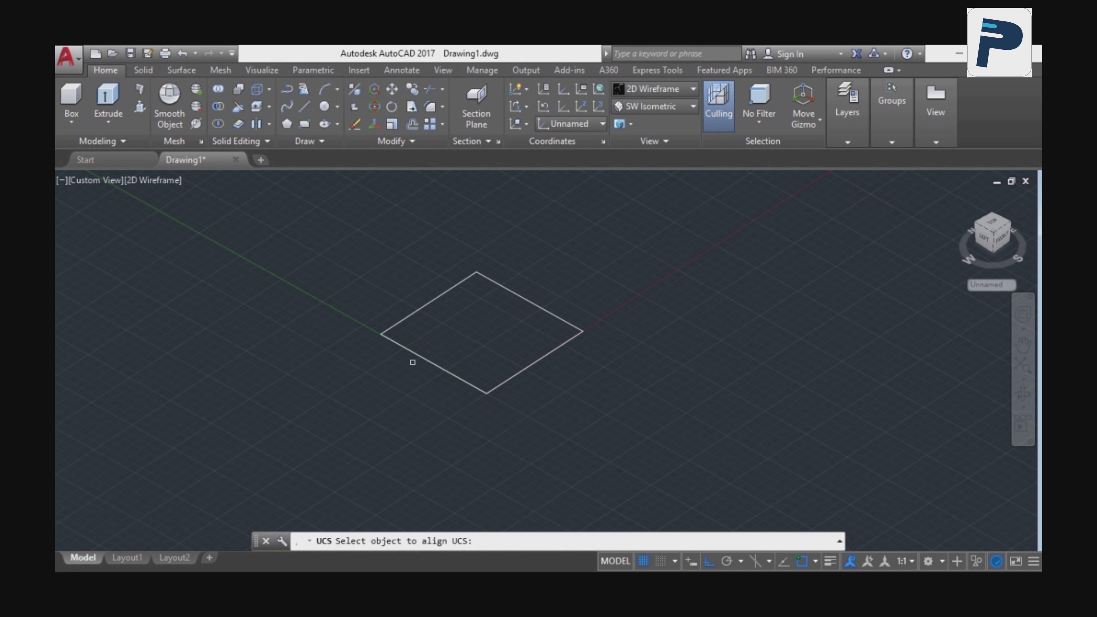
{"action": "key", "text": "Escape"}
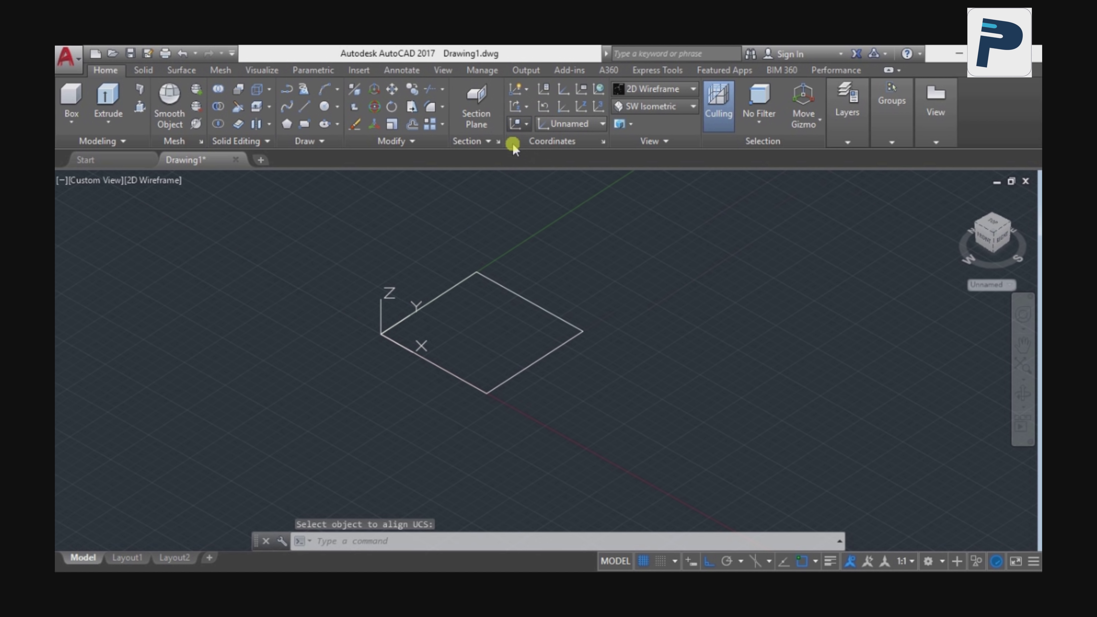
{"action": "left_click", "coordinate": [523, 124]}
{"action": "left_click", "coordinate": [522, 192]}
{"action": "left_click", "coordinate": [455, 285]}
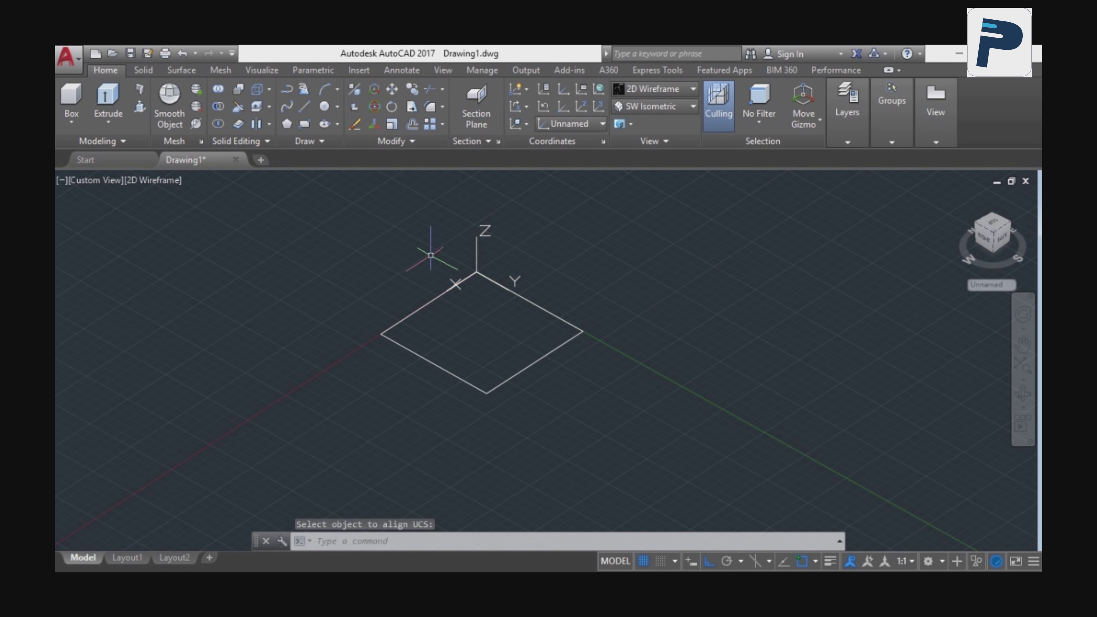
{"action": "left_click", "coordinate": [521, 125]}
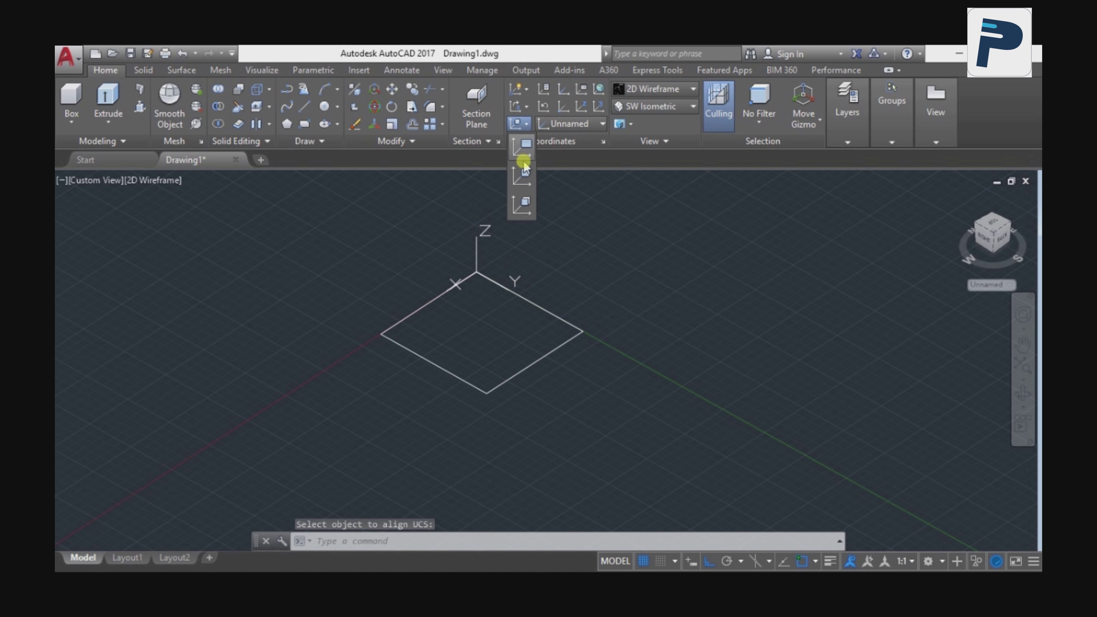
{"action": "left_click", "coordinate": [524, 185]}
{"action": "left_click", "coordinate": [564, 319]}
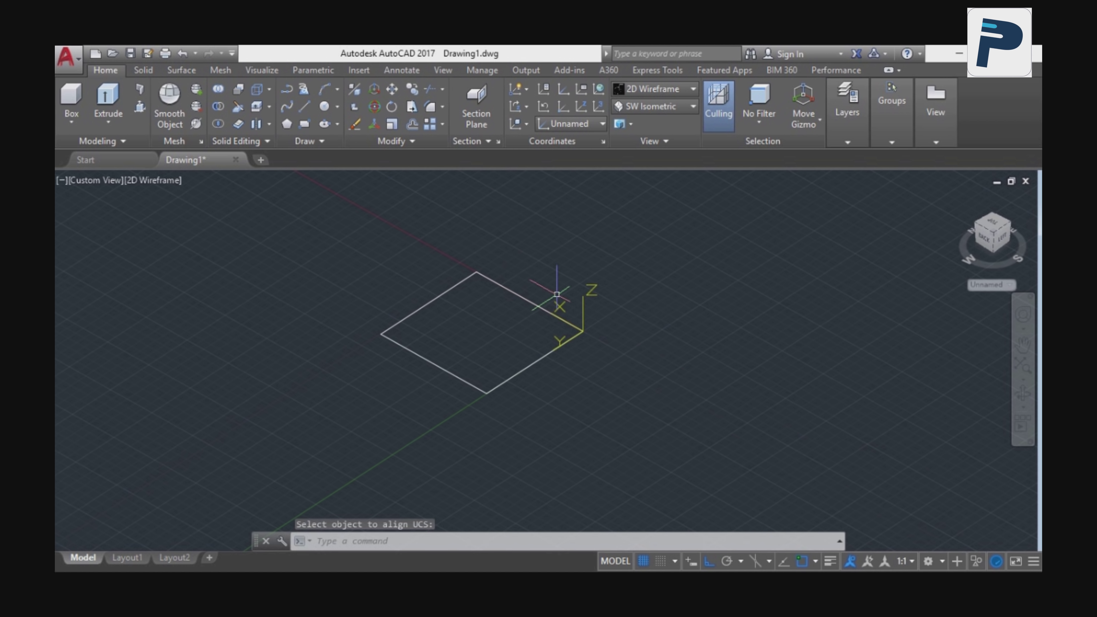
- Window-select the rectangle and delete it
{"action": "left_click", "coordinate": [524, 126]}
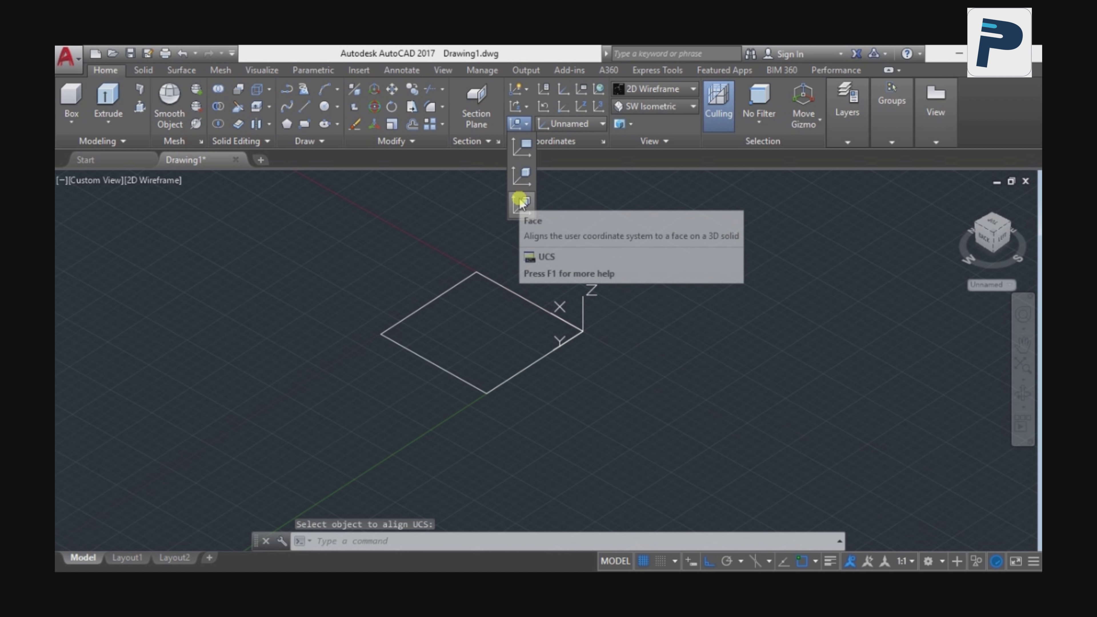
{"action": "key", "text": "Escape"}
{"action": "left_click", "coordinate": [630, 370]}
{"action": "left_click", "coordinate": [391, 265]}
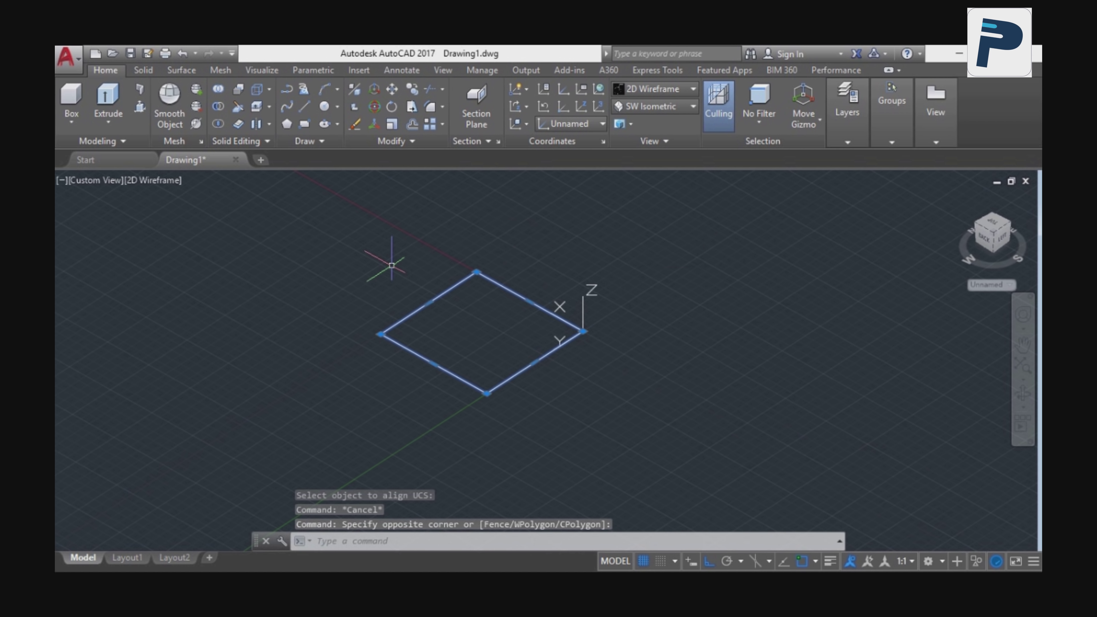
{"action": "key", "text": "Delete"}
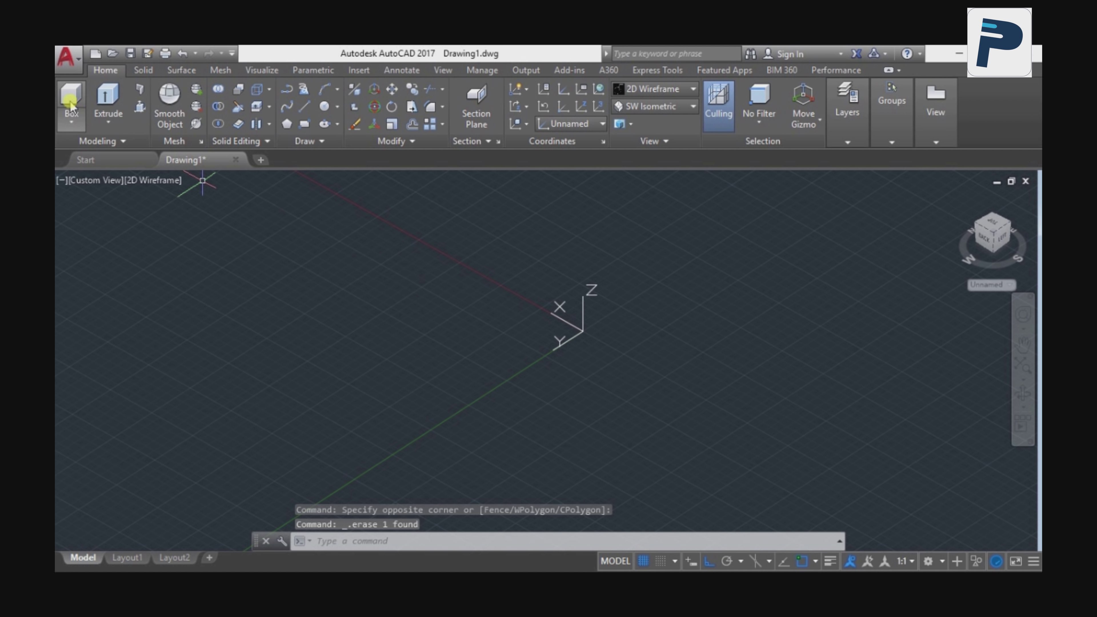
- Draw a new box solid from two base corners and a height
{"action": "left_click", "coordinate": [71, 99]}
{"action": "left_click", "coordinate": [530, 290]}
{"action": "left_click", "coordinate": [250, 318]}
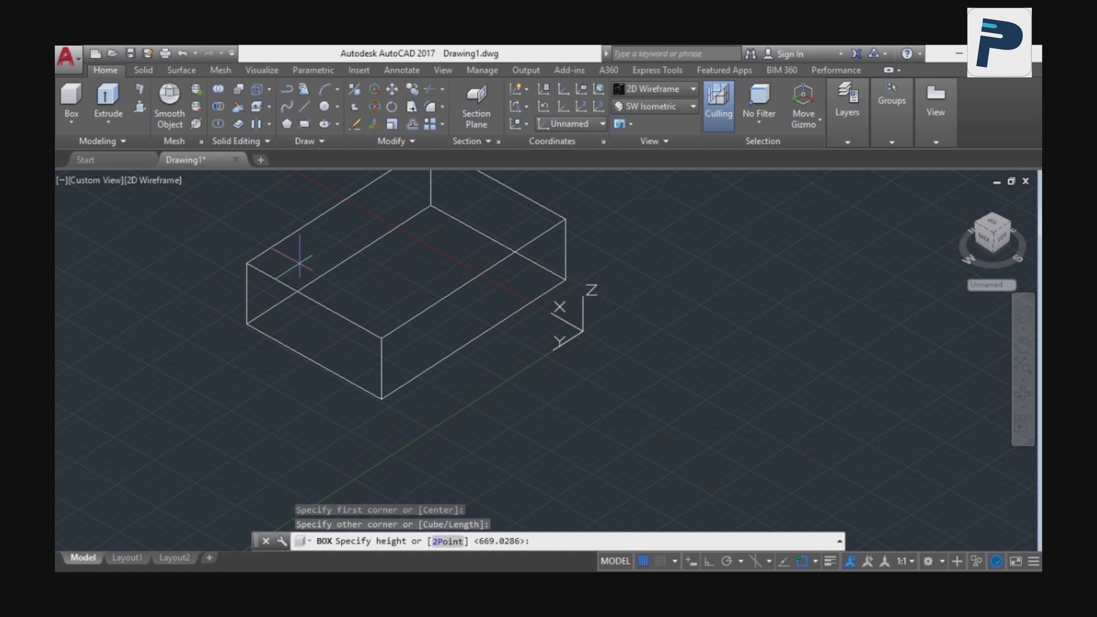
{"action": "middle_click_drag", "start_coordinate": [318, 286], "coordinate": [305, 319]}
{"action": "left_click", "coordinate": [297, 234]}
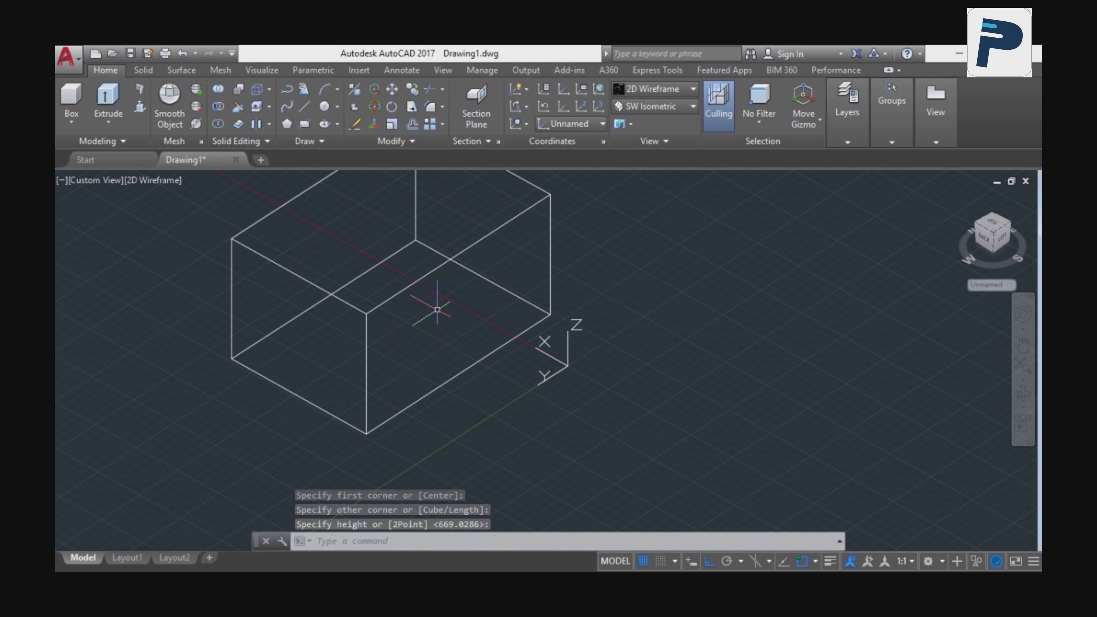
- Shade the model with the Shades of Gray visual style
{"action": "left_click", "coordinate": [652, 89]}
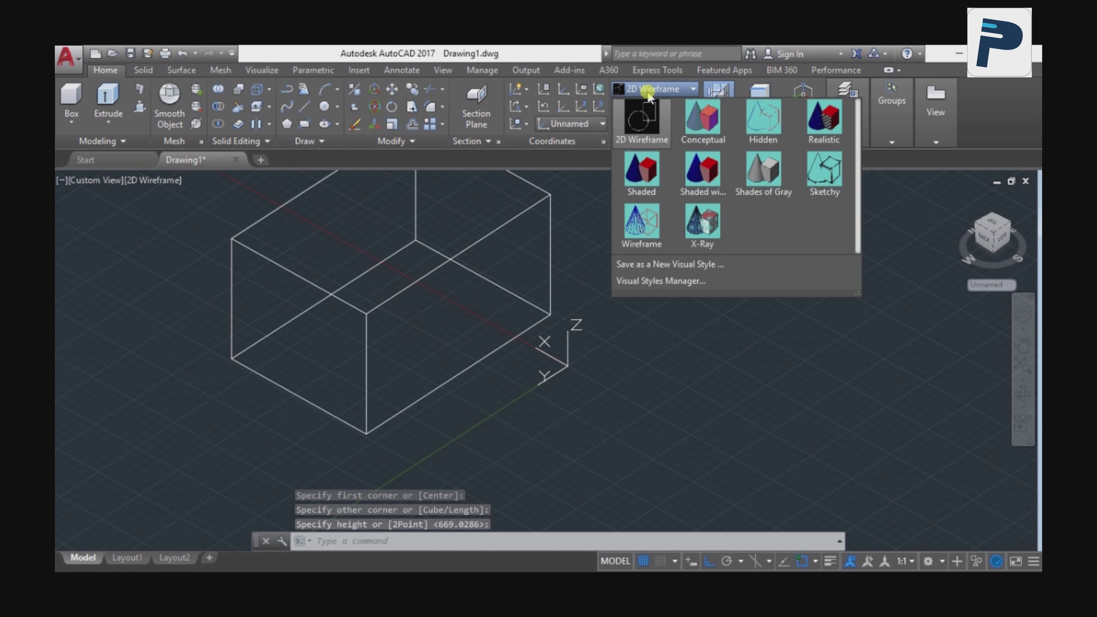
{"action": "left_click", "coordinate": [759, 181]}
{"action": "middle_click_drag", "start_coordinate": [379, 372], "coordinate": [399, 366]}
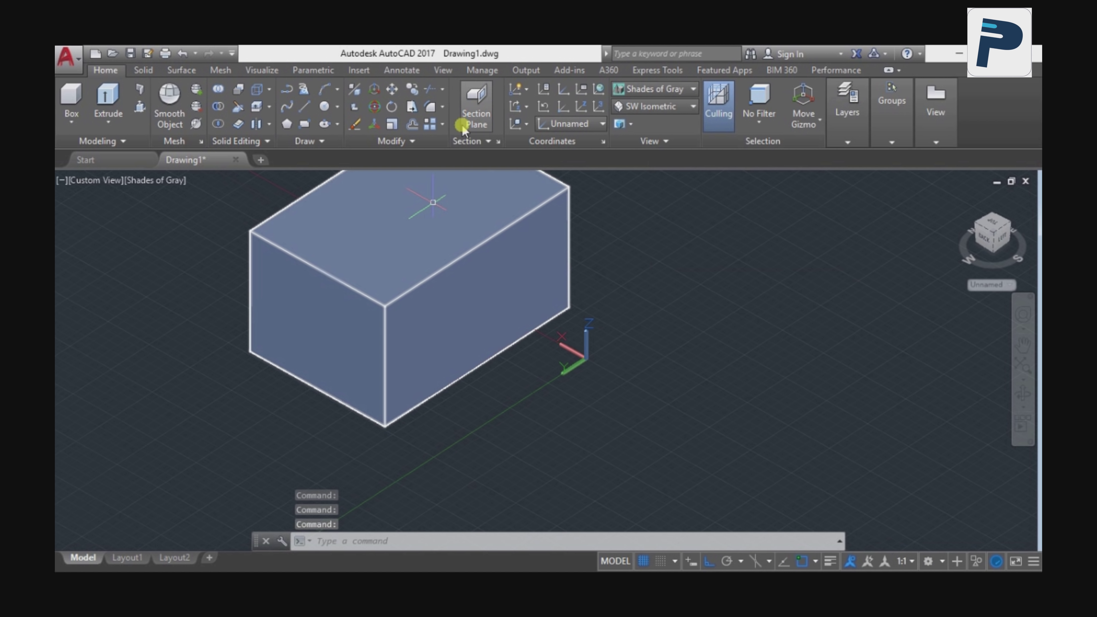
- Align the UCS to the box's right face, then to the current view
{"action": "left_click", "coordinate": [518, 124]}
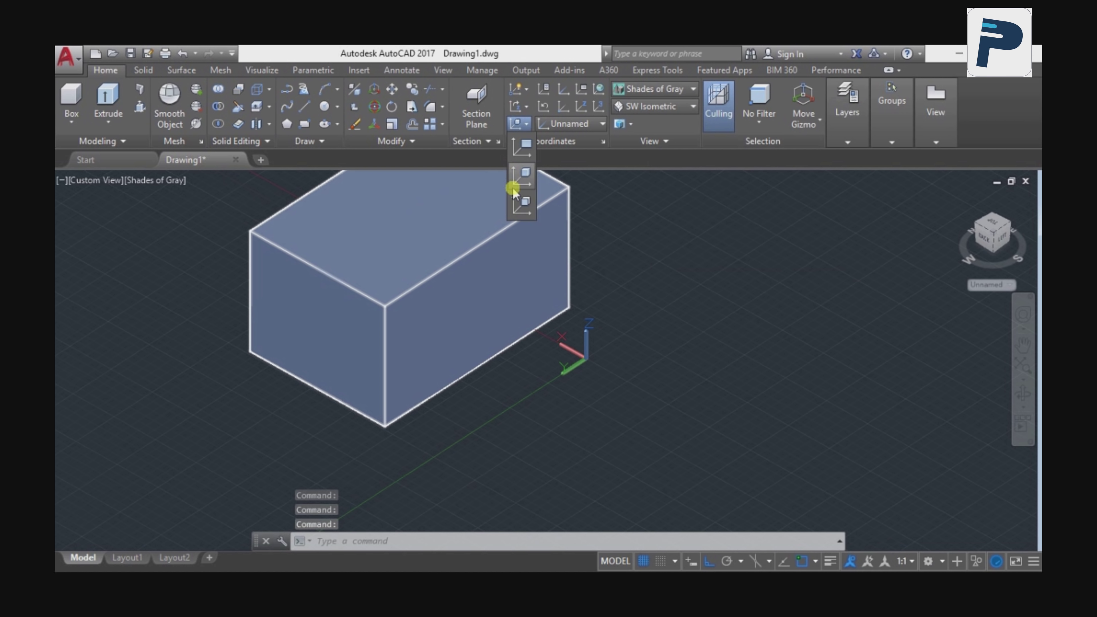
{"action": "left_click", "coordinate": [519, 211]}
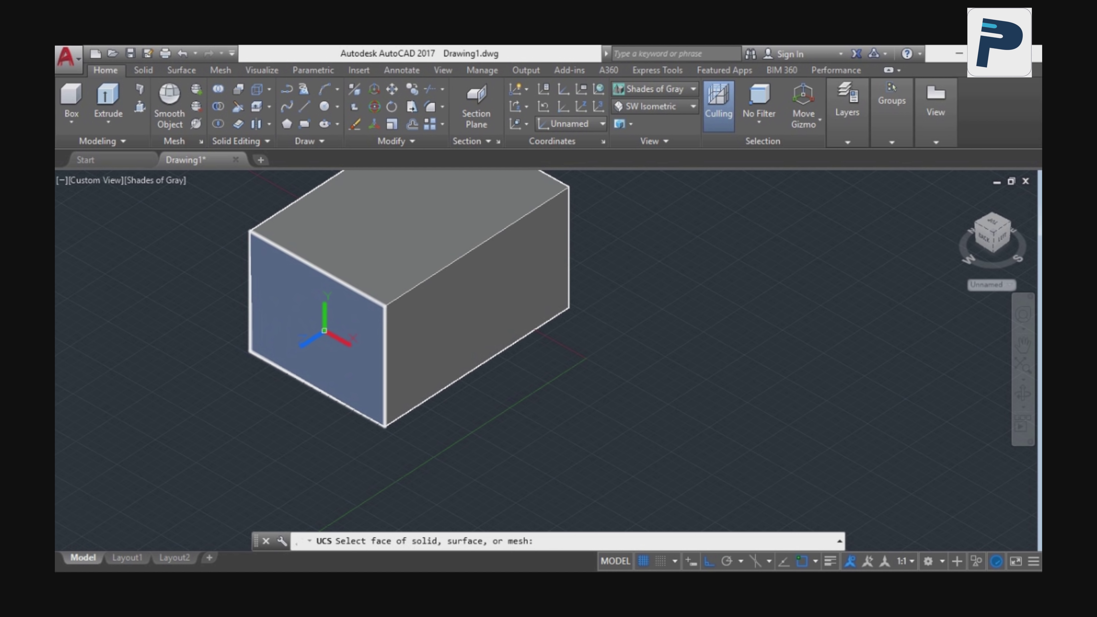
{"action": "left_click", "coordinate": [481, 303]}
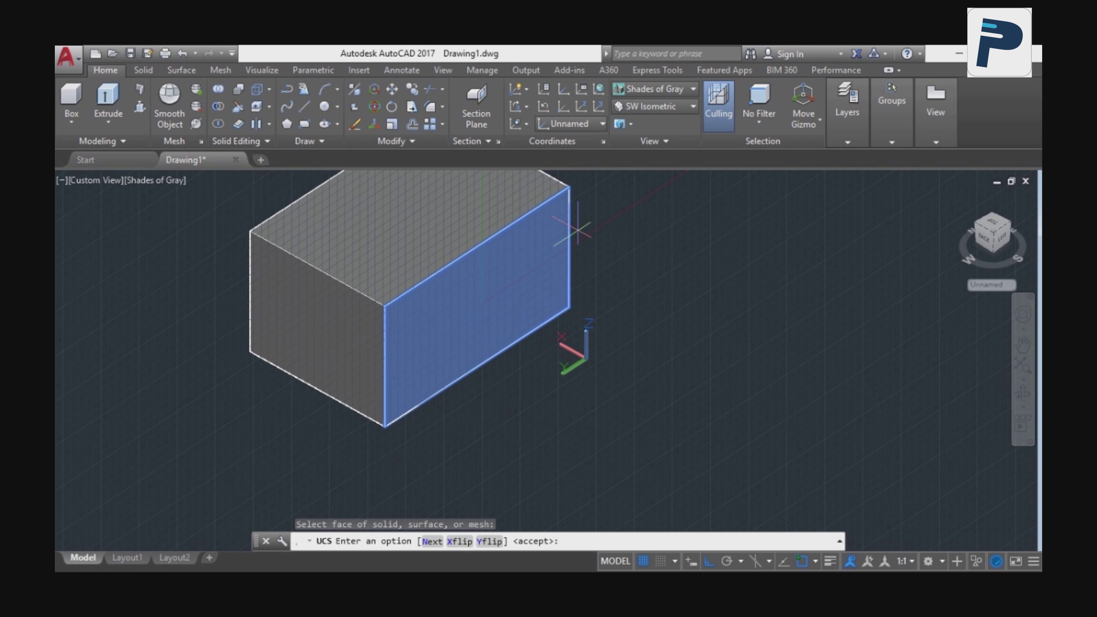
{"action": "left_click", "coordinate": [523, 124]}
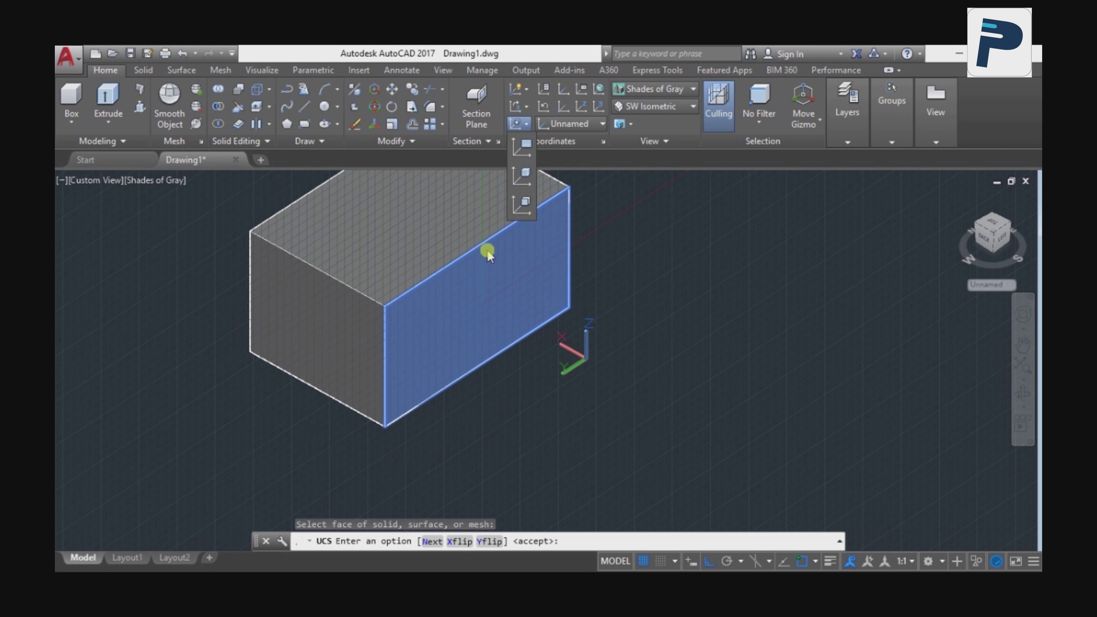
{"action": "left_click", "coordinate": [521, 207]}
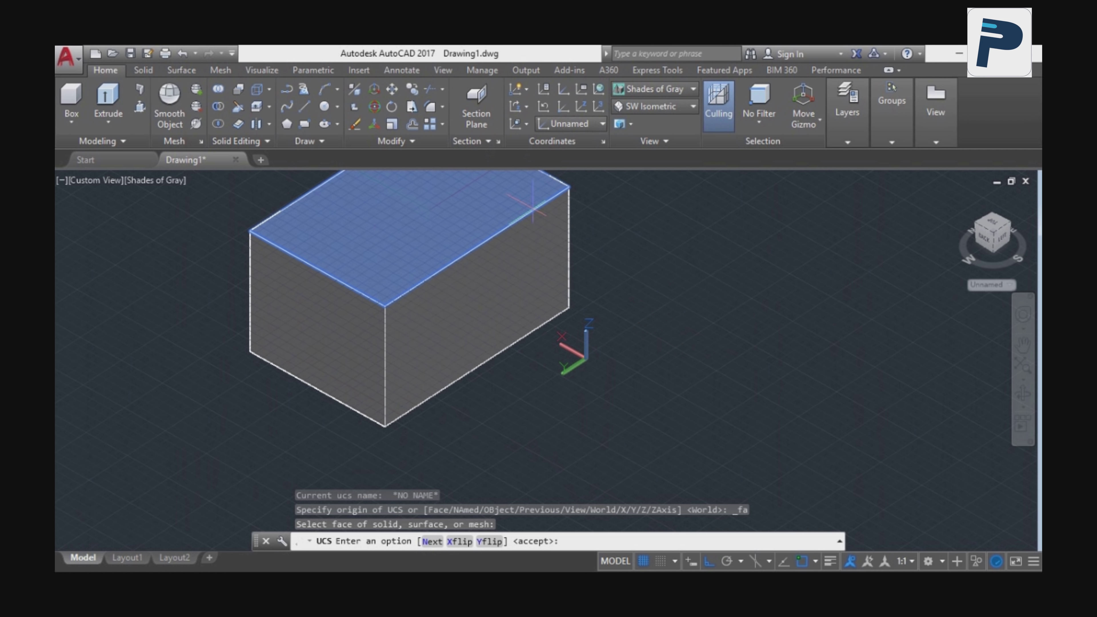
{"action": "scroll", "coordinate": [521, 247], "scroll_direction": "down", "scroll_amount": 5}
{"action": "mouse_move", "coordinate": [521, 248]}
{"action": "middle_mouse_down", "text": "shift"}
{"action": "mouse_move", "coordinate": [584, 255]}
{"action": "mouse_move", "coordinate": [519, 269]}
{"action": "middle_mouse_up", "text": "shift"}
{"action": "scroll", "coordinate": [514, 272], "scroll_direction": "up", "scroll_amount": 5}
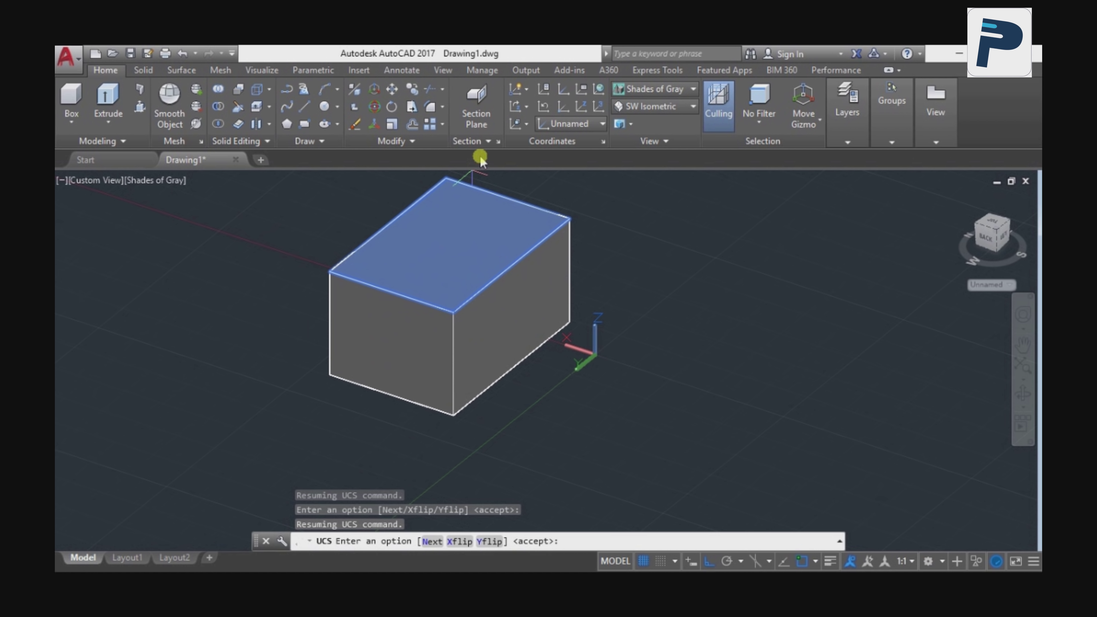
{"action": "left_click", "coordinate": [521, 125]}
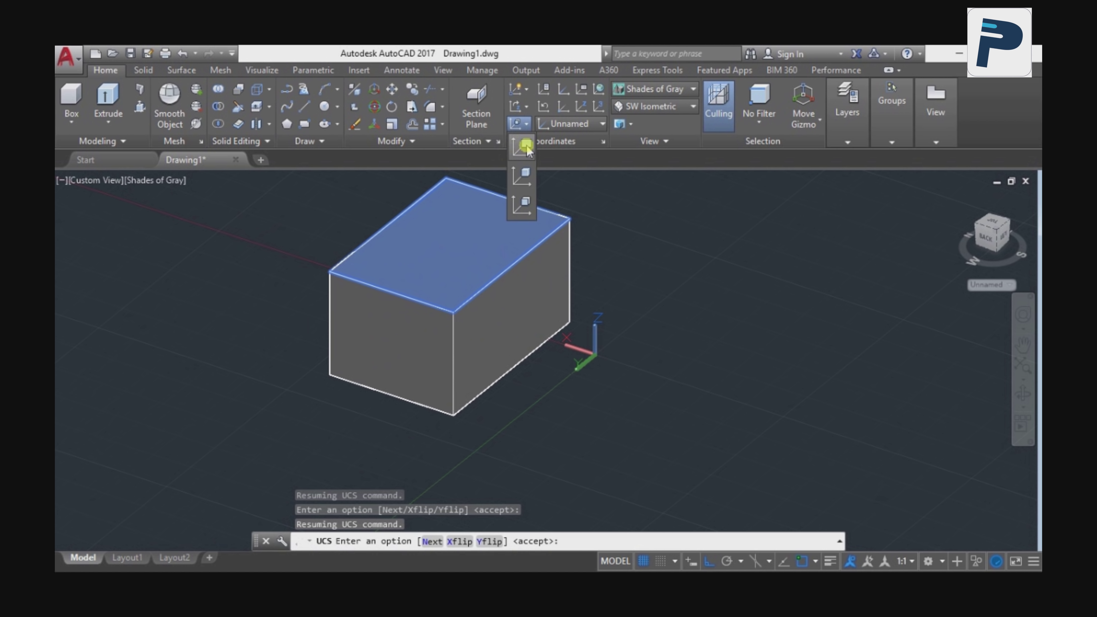
{"action": "left_click", "coordinate": [524, 147]}
- Reset the UCS to World and delete the box
{"action": "left_click", "coordinate": [570, 124]}
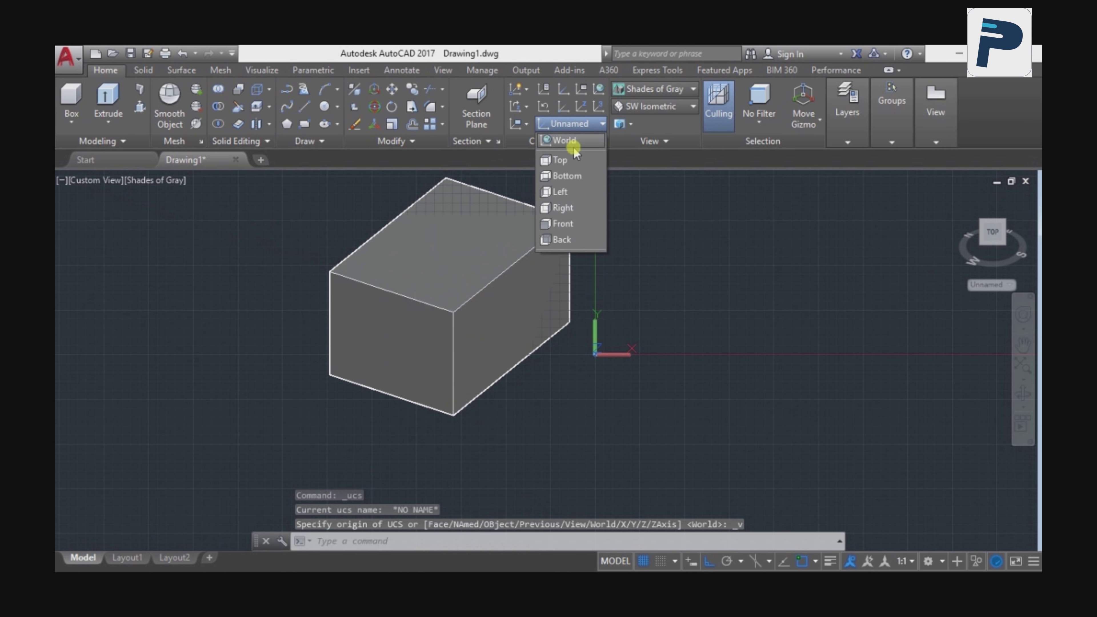
{"action": "mouse_move", "coordinate": [609, 355]}
{"action": "middle_mouse_down"}
{"action": "mouse_move", "coordinate": [429, 348]}
{"action": "mouse_move", "coordinate": [458, 394]}
{"action": "mouse_move", "coordinate": [498, 357]}
{"action": "middle_mouse_up"}
{"action": "scroll", "coordinate": [453, 368], "scroll_direction": "down", "scroll_amount": 3}
{"action": "scroll", "coordinate": [449, 389], "scroll_direction": "up", "scroll_amount": 3}
{"action": "left_click", "coordinate": [416, 380]}
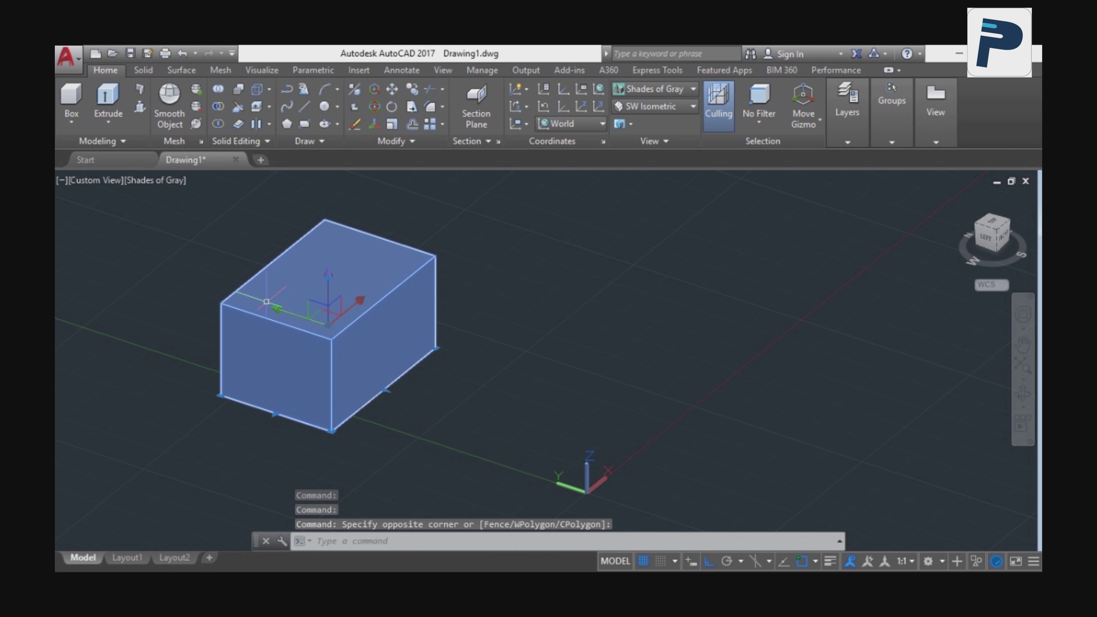
{"action": "left_click", "coordinate": [447, 318]}
{"action": "key", "text": "Delete"}
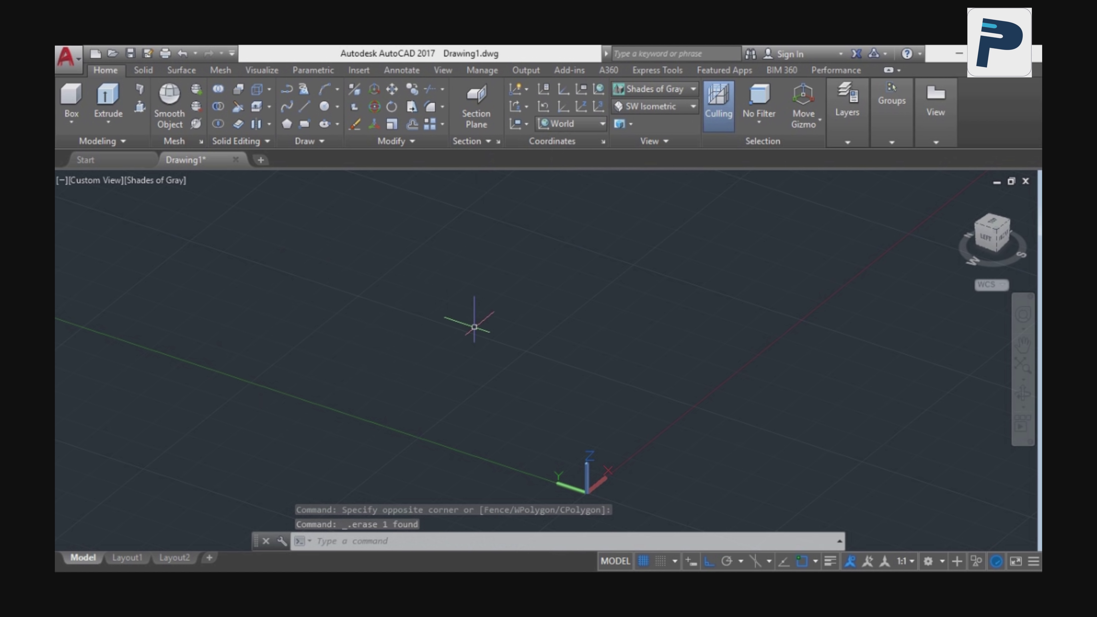
- Switch the visual style back to 2D Wireframe
{"action": "middle_click_drag", "start_coordinate": [470, 318], "coordinate": [253, 357]}
{"action": "left_click", "coordinate": [659, 93]}
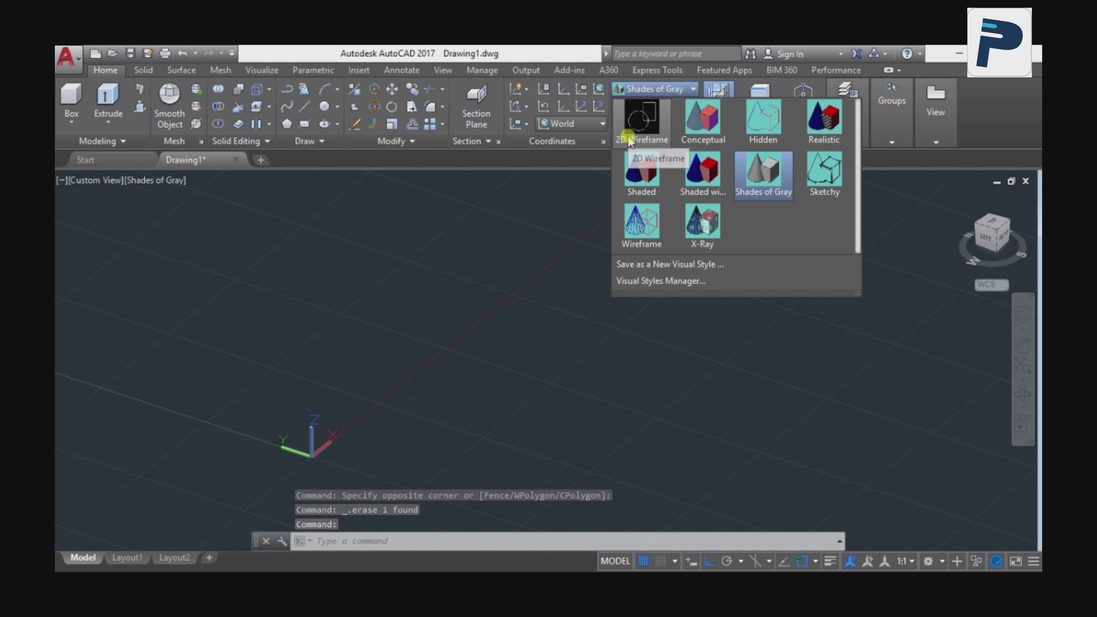
{"action": "left_click", "coordinate": [631, 138]}
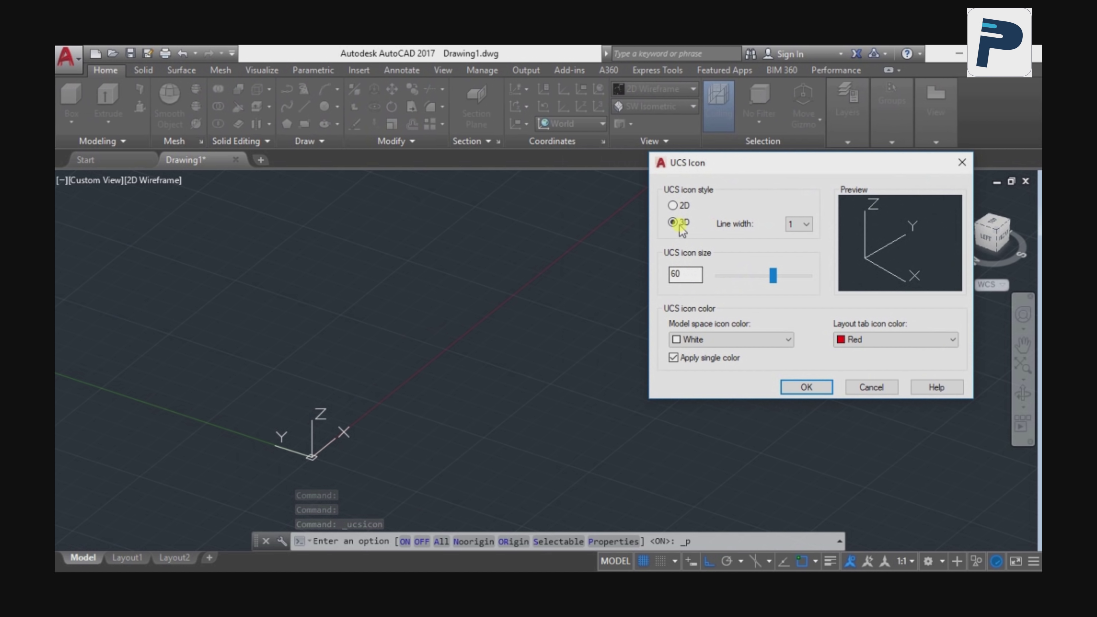
- Try the 2D UCS icon style, then switch back to the 3D style
{"action": "left_click", "coordinate": [672, 206]}
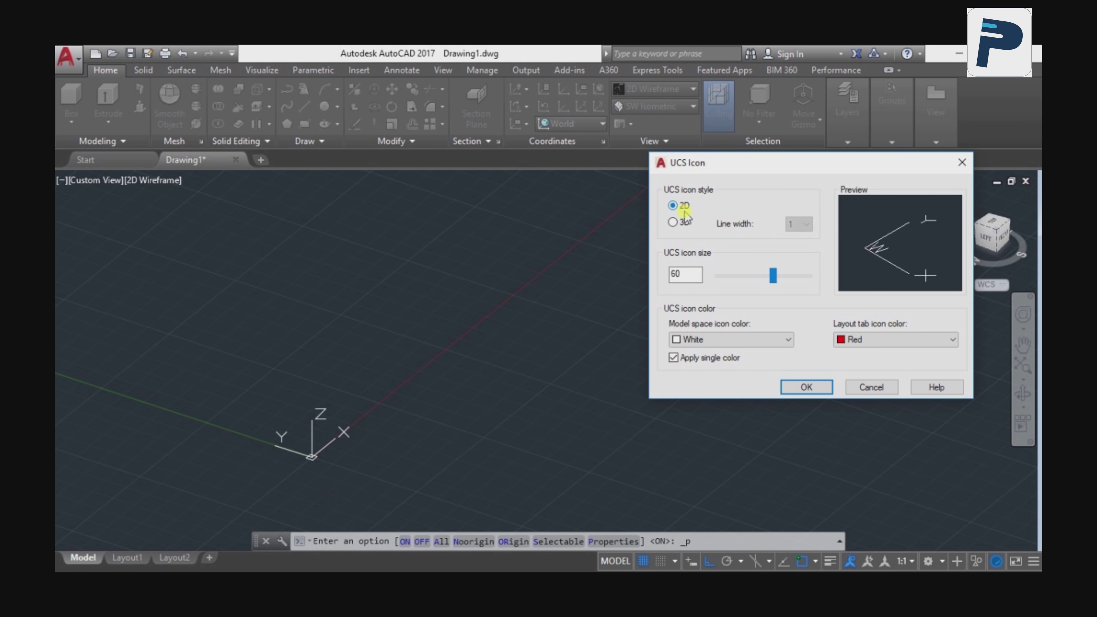
{"action": "left_click", "coordinate": [799, 387]}
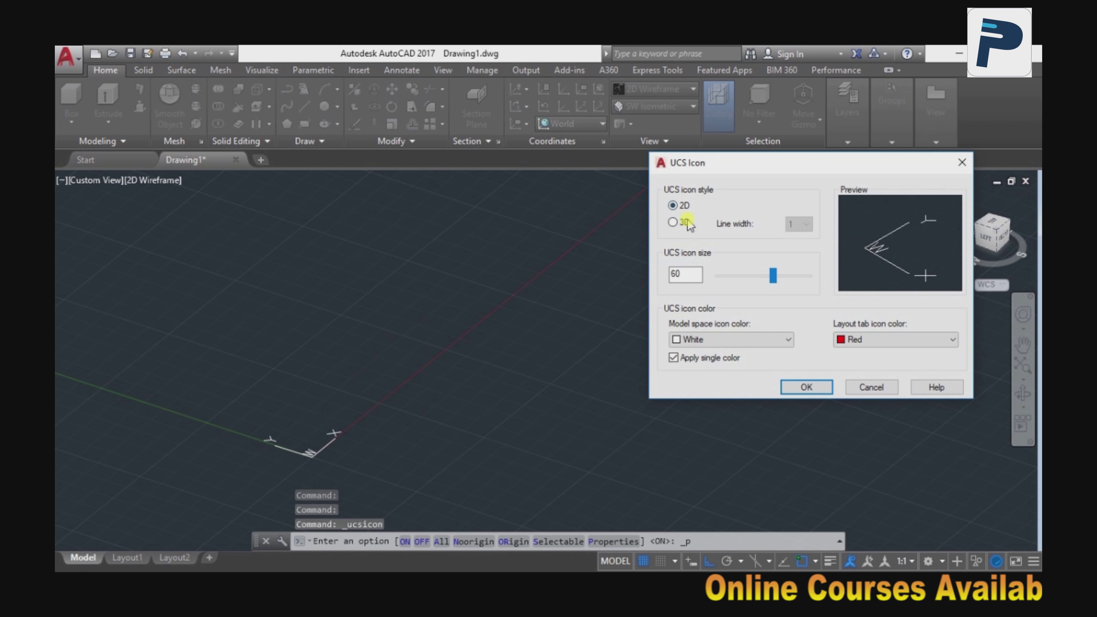
{"action": "left_click", "coordinate": [684, 224]}
{"action": "left_click", "coordinate": [802, 382]}
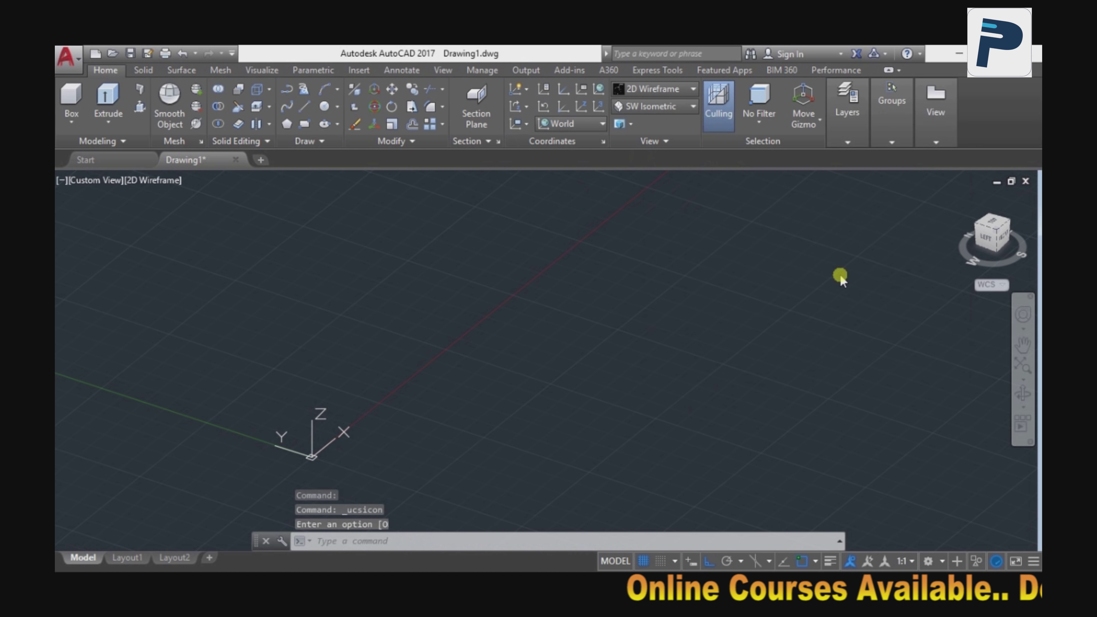
- Give the UCS icon a line width of 3 and enlarge its size to 95
{"action": "left_click", "coordinate": [804, 225]}
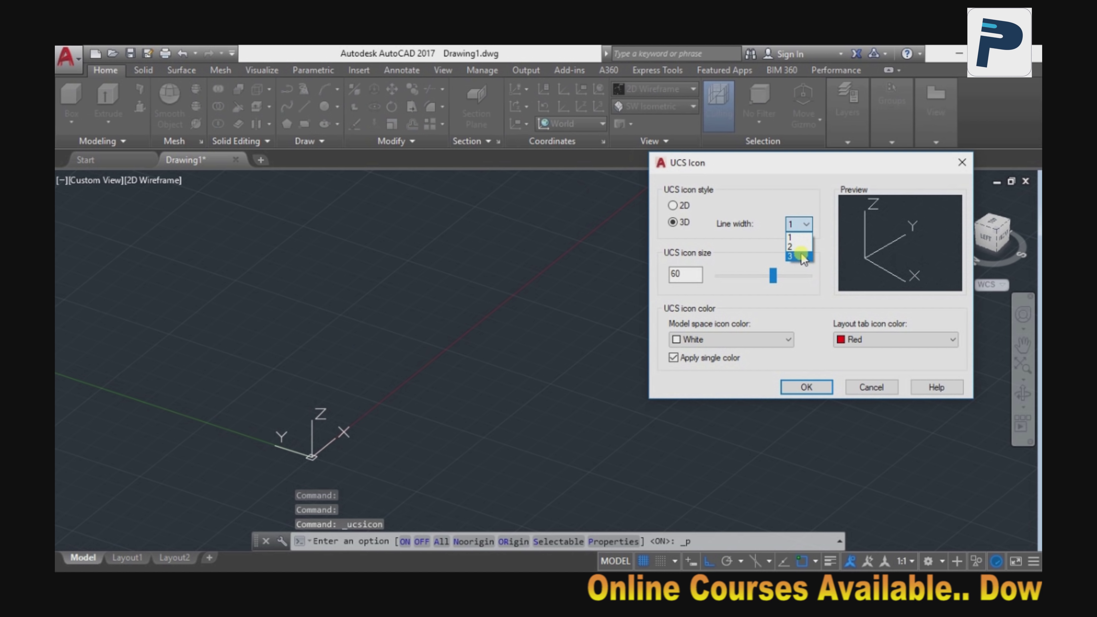
{"action": "left_click", "coordinate": [798, 246]}
{"action": "left_click", "coordinate": [803, 225]}
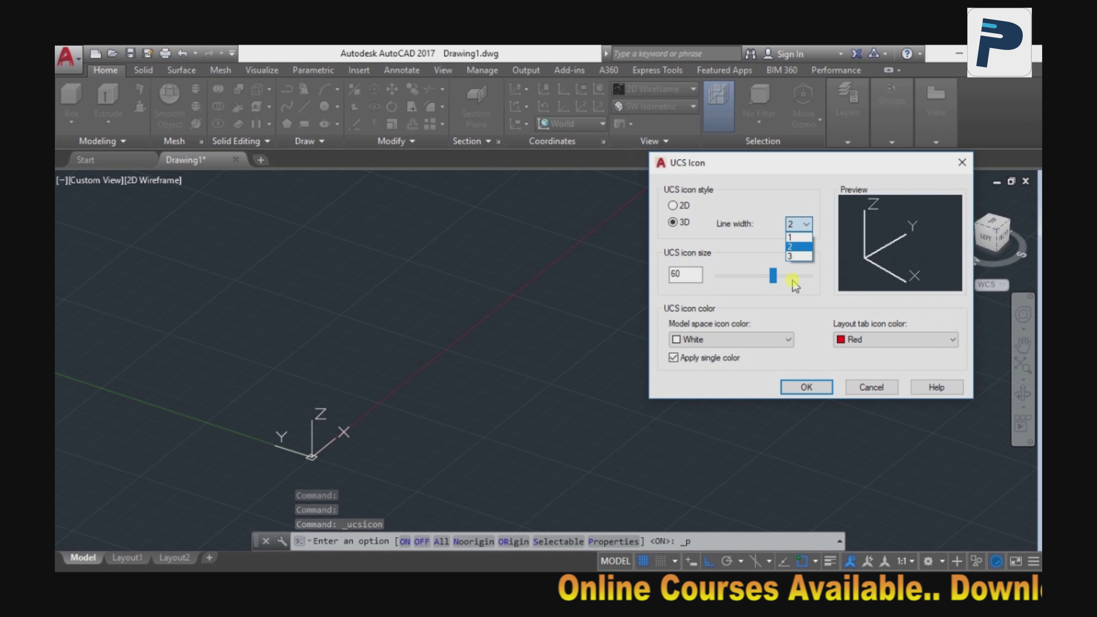
{"action": "left_click", "coordinate": [795, 257]}
{"action": "left_click", "coordinate": [805, 387]}
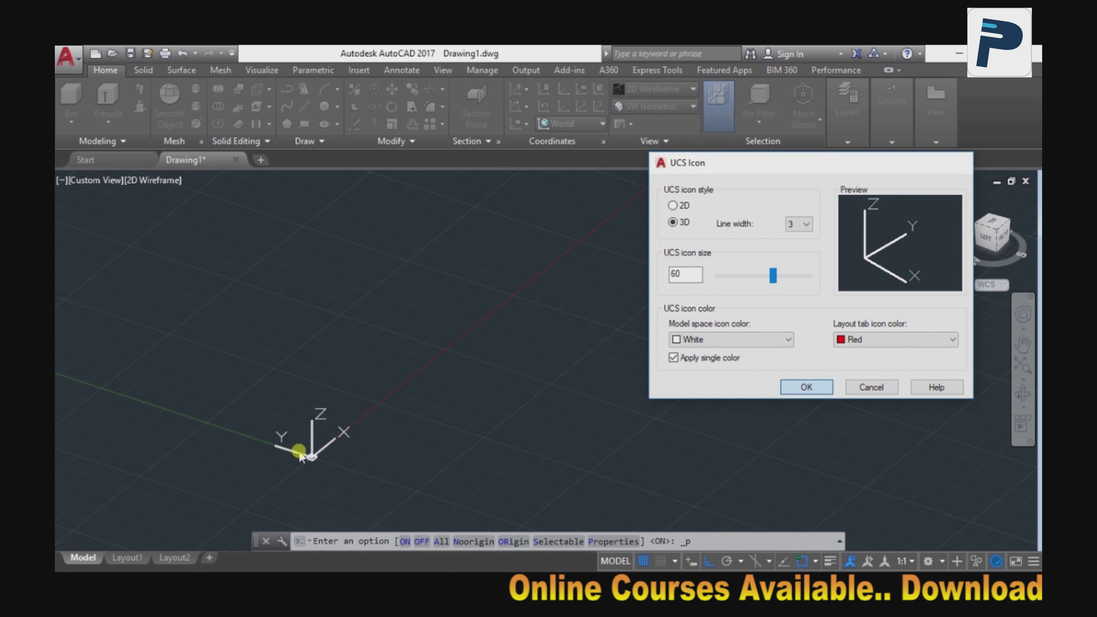
{"action": "middle_click_drag", "start_coordinate": [293, 433], "coordinate": [280, 343]}
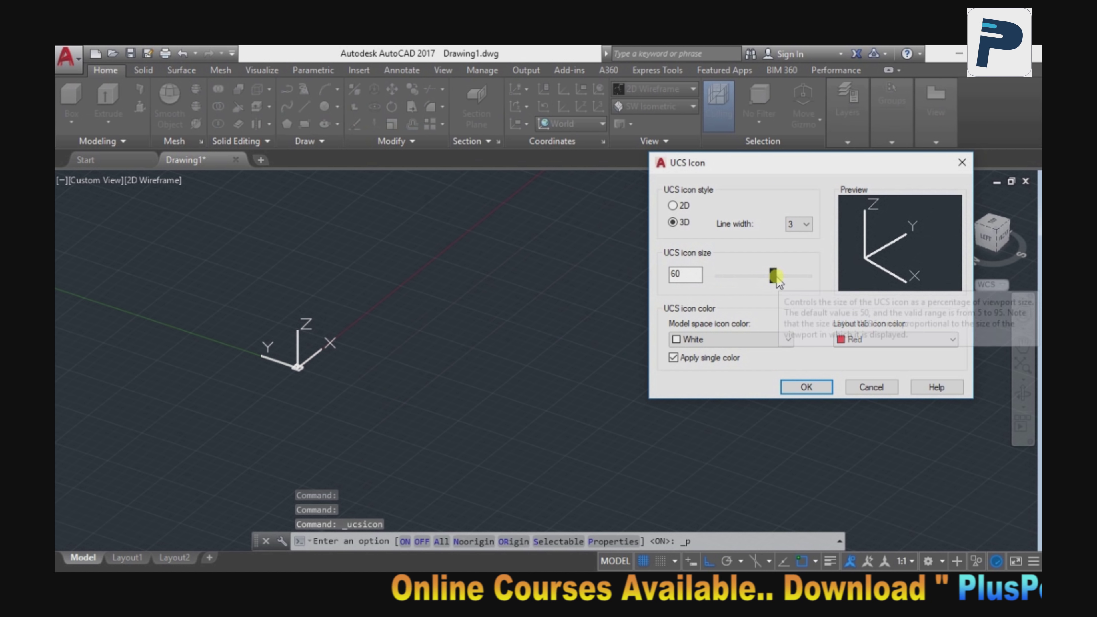
{"action": "left_click_drag", "start_coordinate": [780, 280], "coordinate": [807, 276]}
{"action": "left_click", "coordinate": [806, 386]}
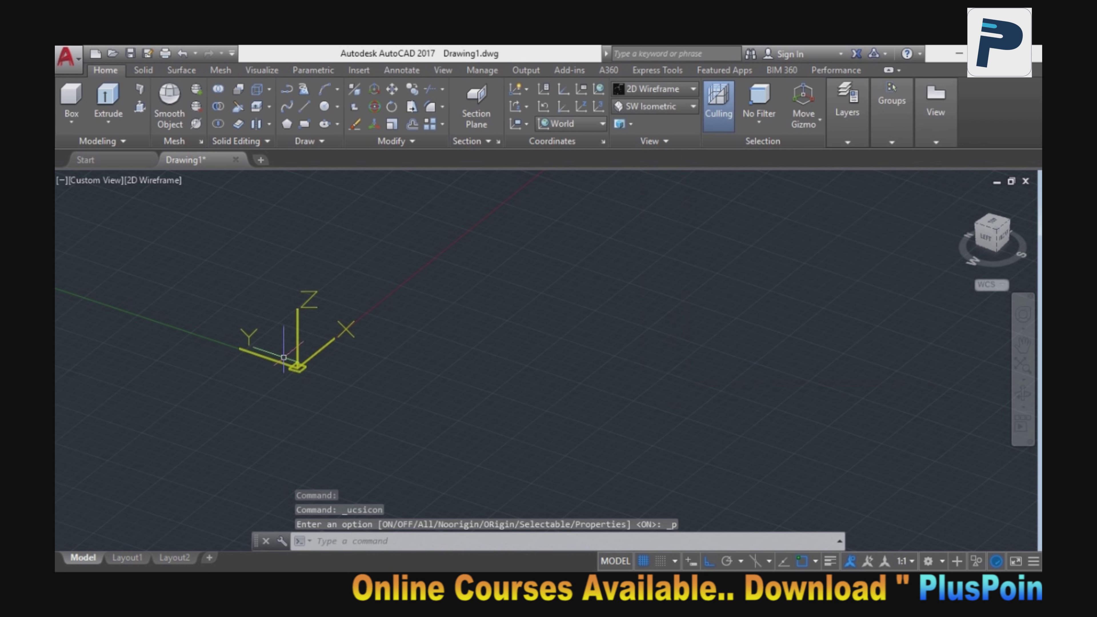
- Try a yellow model space icon, then white with multicoloured axes
{"action": "left_click", "coordinate": [543, 92]}
{"action": "type", "text": "60"}
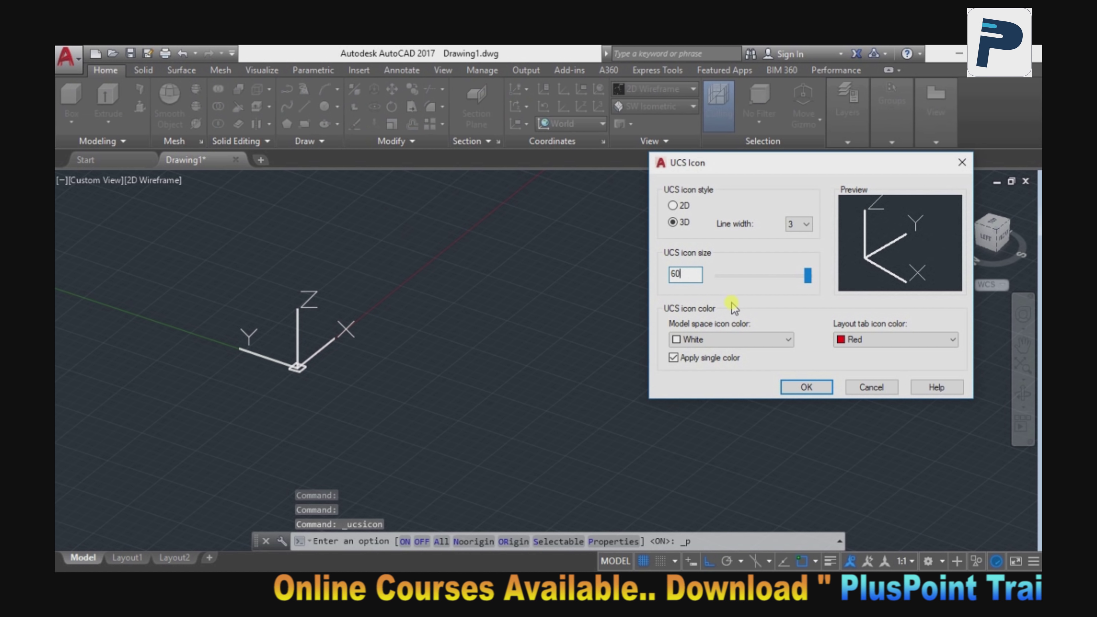
{"action": "left_click", "coordinate": [730, 340]}
{"action": "left_click", "coordinate": [701, 366]}
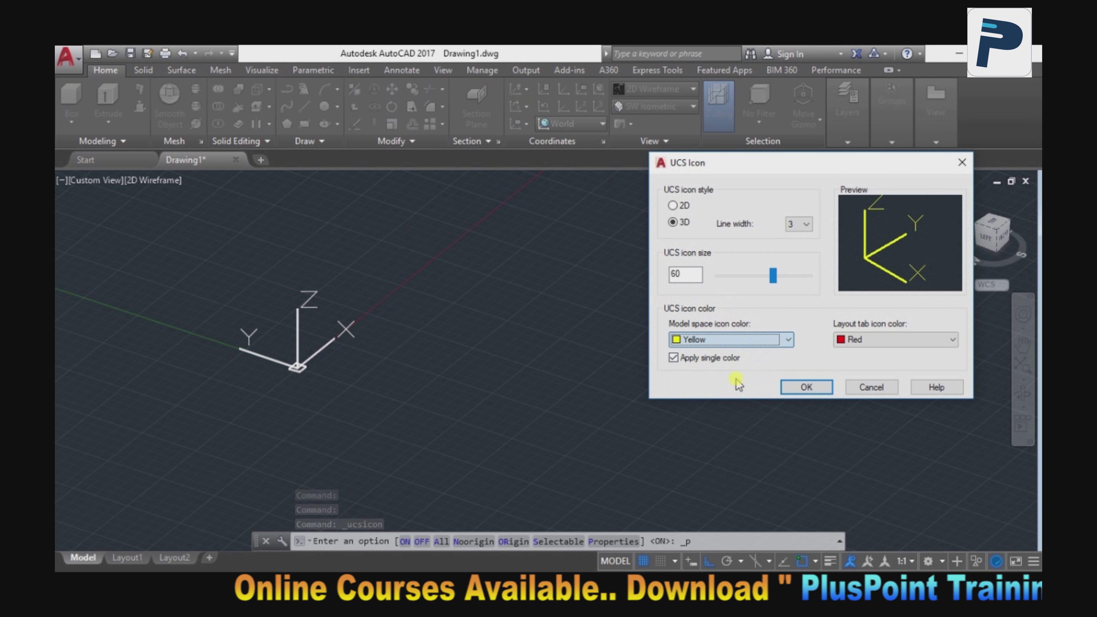
{"action": "left_click", "coordinate": [796, 388]}
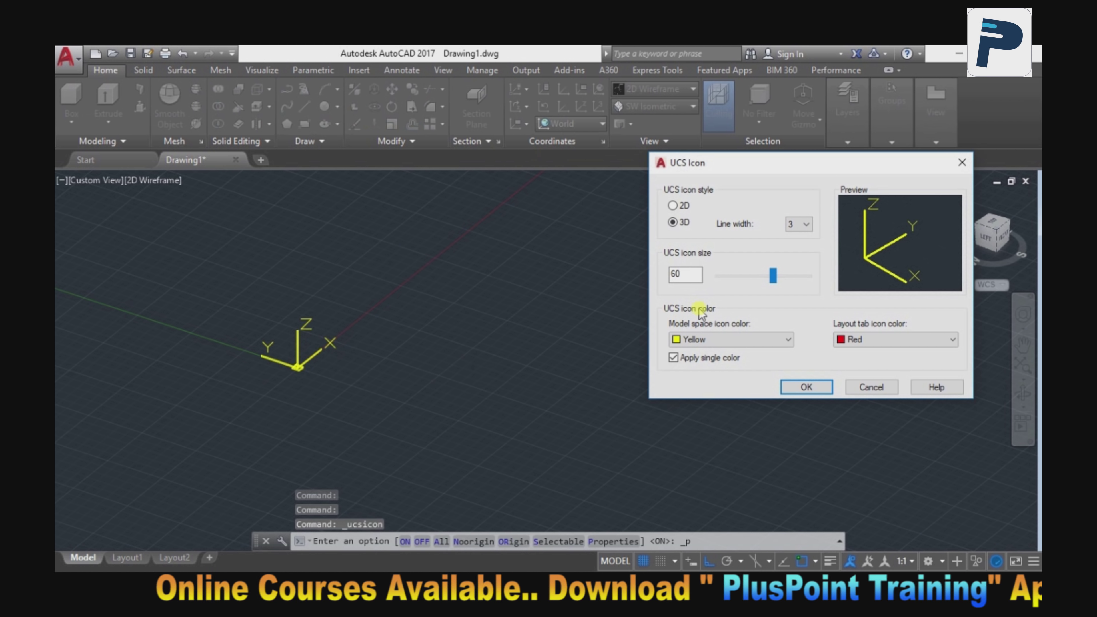
{"action": "left_click", "coordinate": [693, 339]}
{"action": "left_click", "coordinate": [695, 427]}
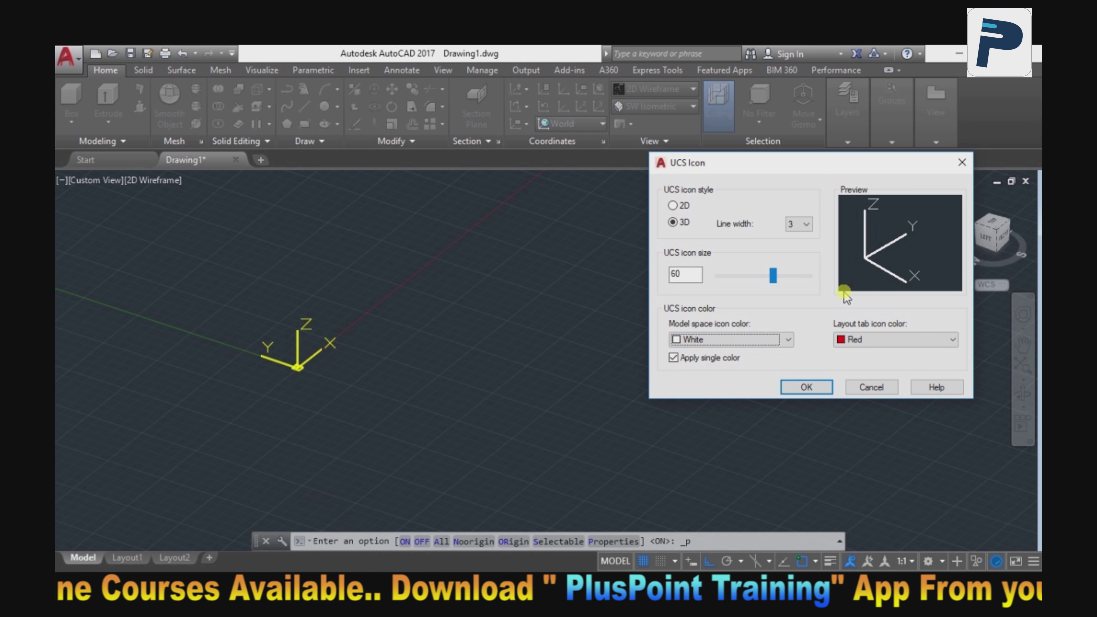
{"action": "left_click", "coordinate": [703, 359]}
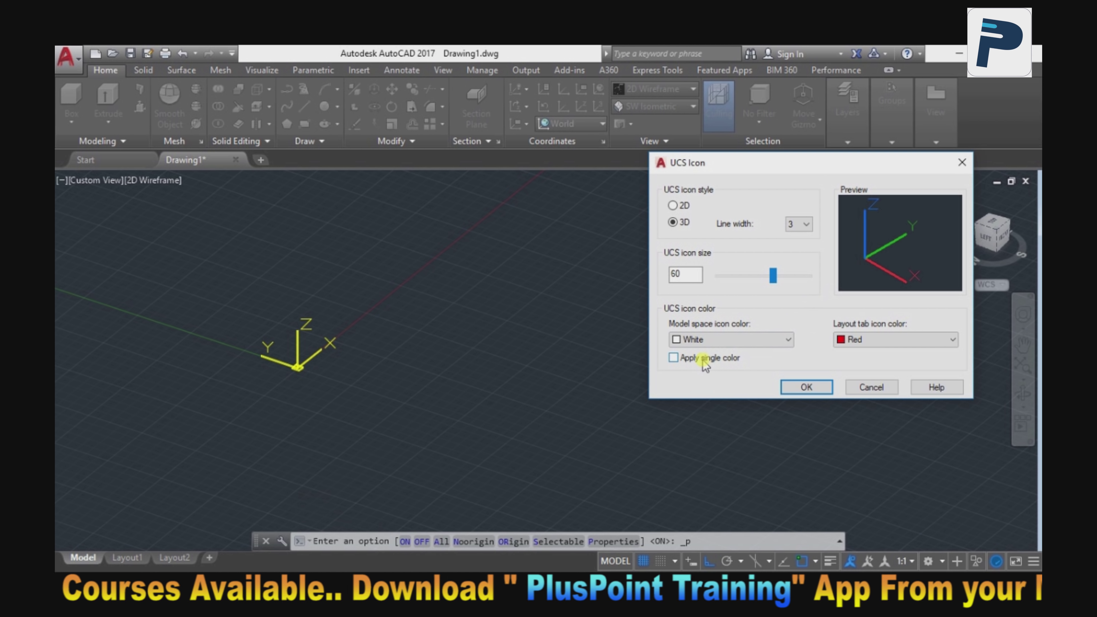
{"action": "left_click", "coordinate": [805, 386]}
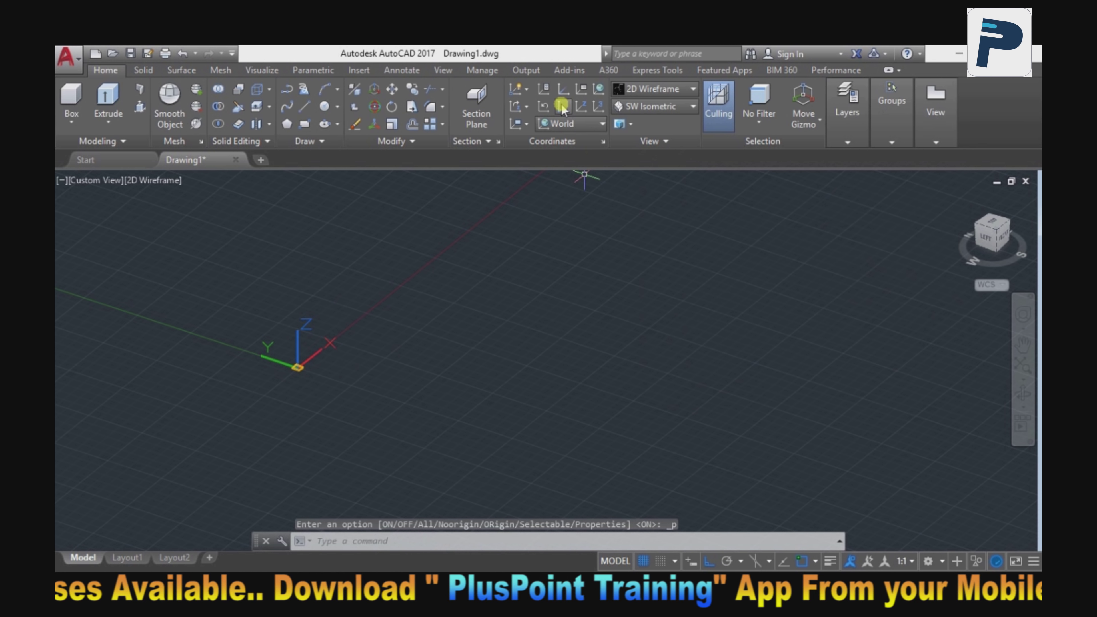
- Return the UCS icon to a single colour and make the layout-tab icon blue
{"action": "left_click", "coordinate": [562, 95]}
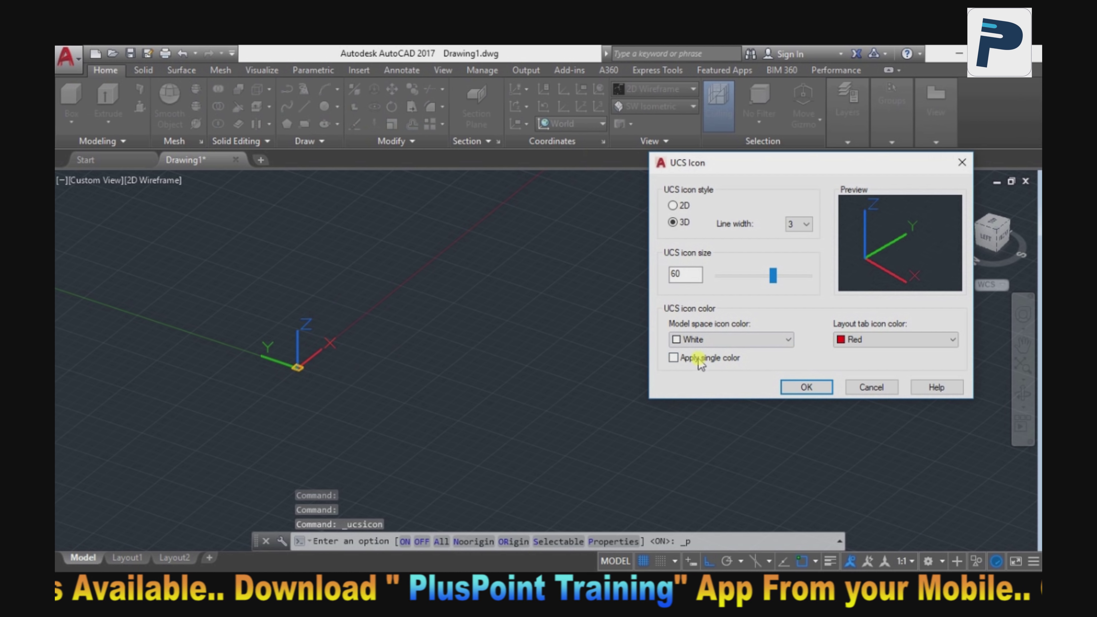
{"action": "left_click", "coordinate": [685, 358]}
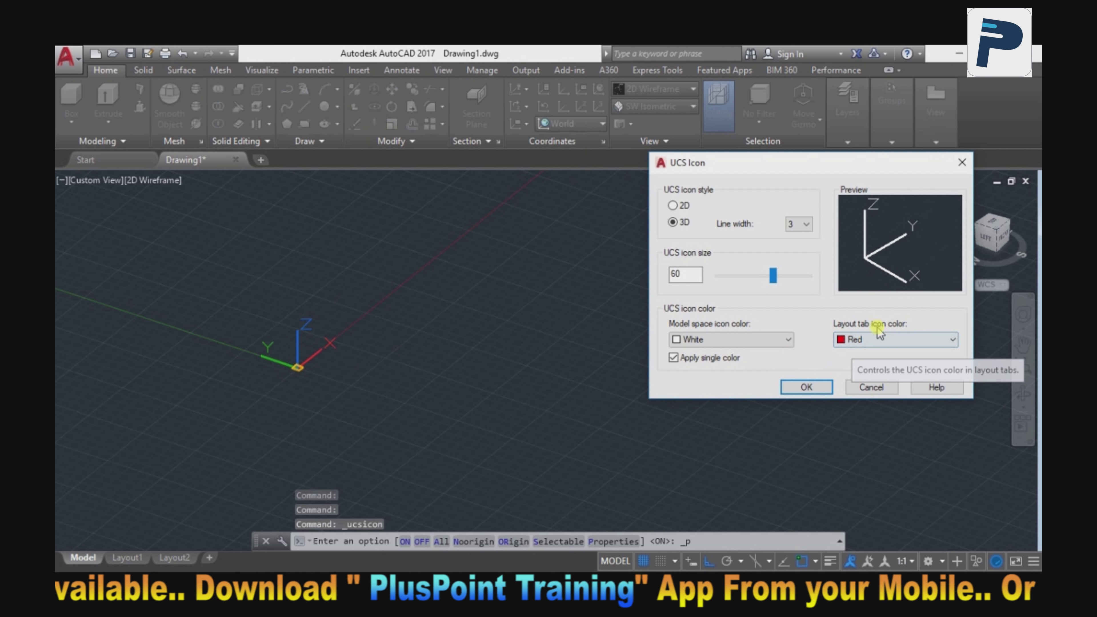
{"action": "left_click", "coordinate": [897, 337]}
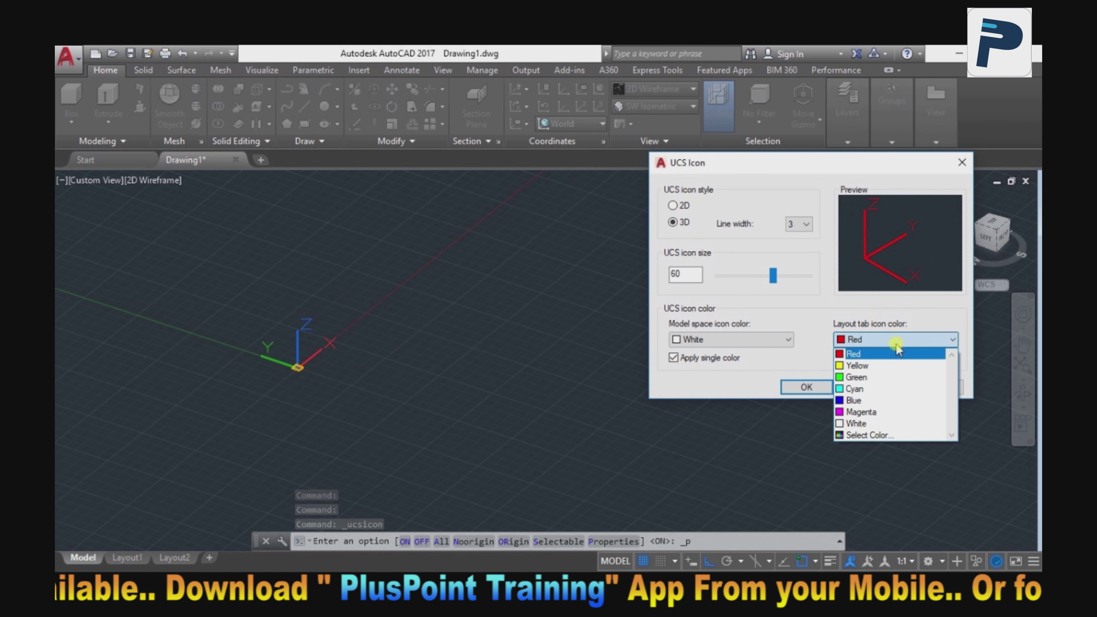
{"action": "left_click", "coordinate": [876, 399]}
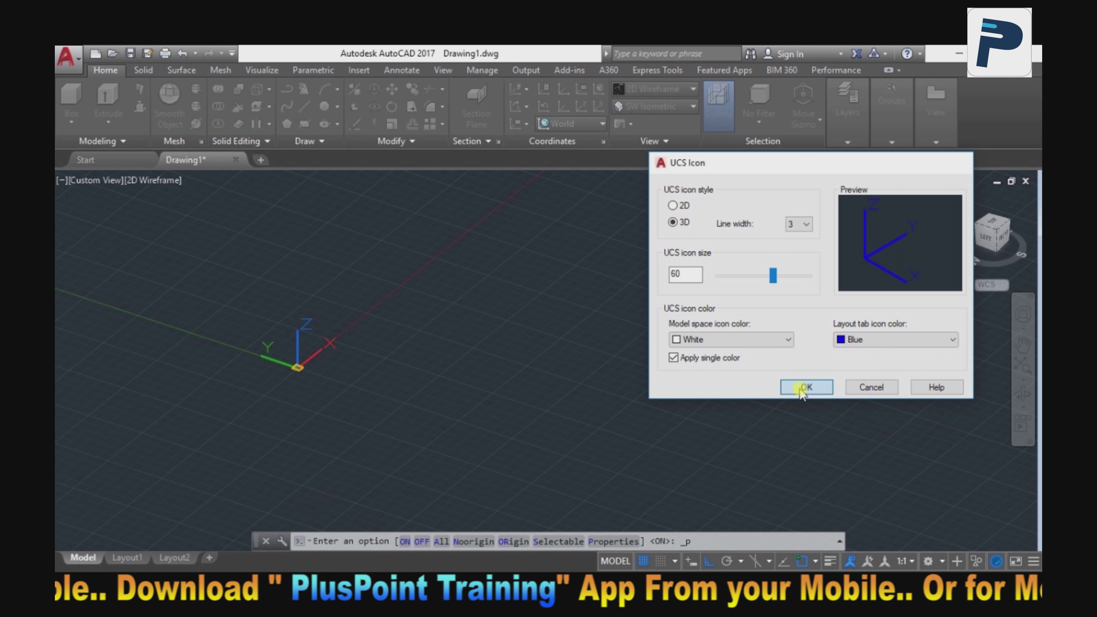
{"action": "left_click", "coordinate": [803, 387]}
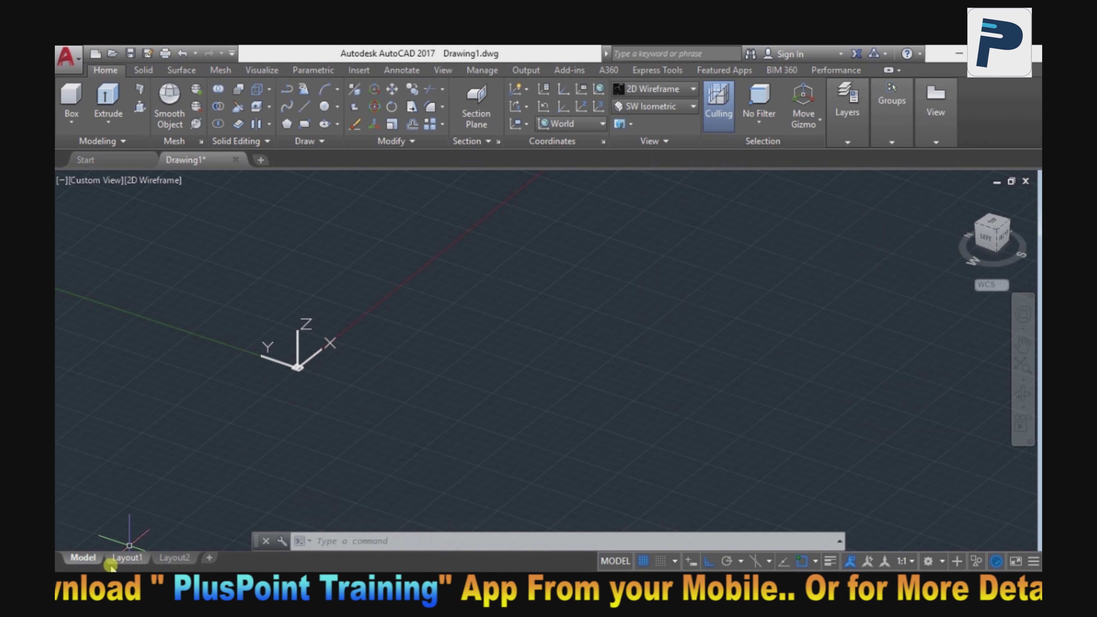
- Preview the UCS icon on the Layout1 paper layout, then return to Model
{"action": "left_click", "coordinate": [128, 558]}
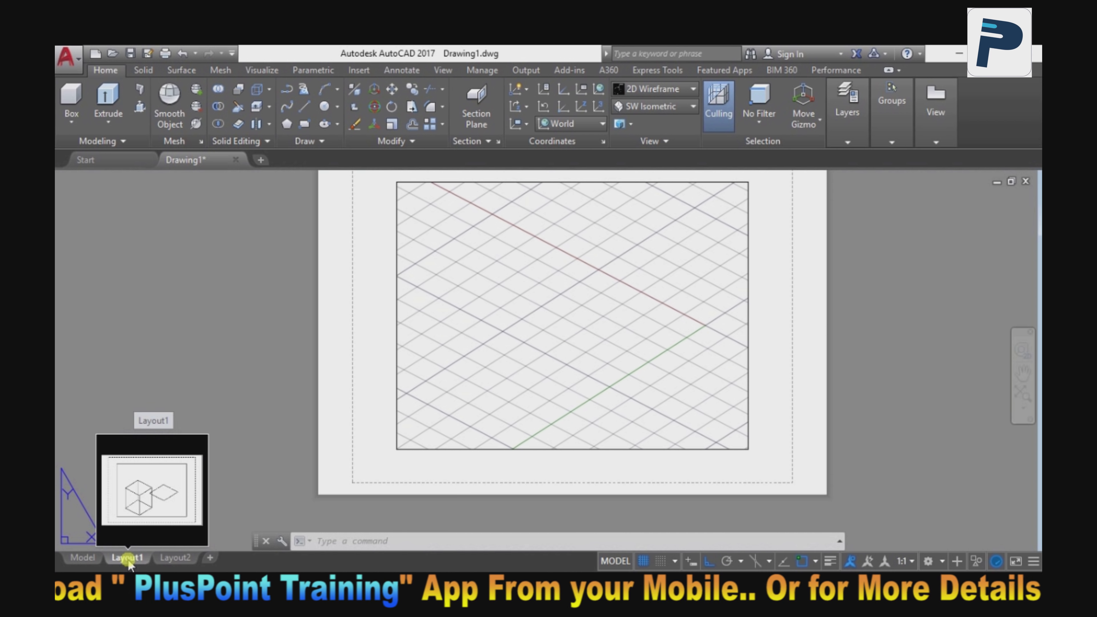
{"action": "left_click", "coordinate": [78, 520]}
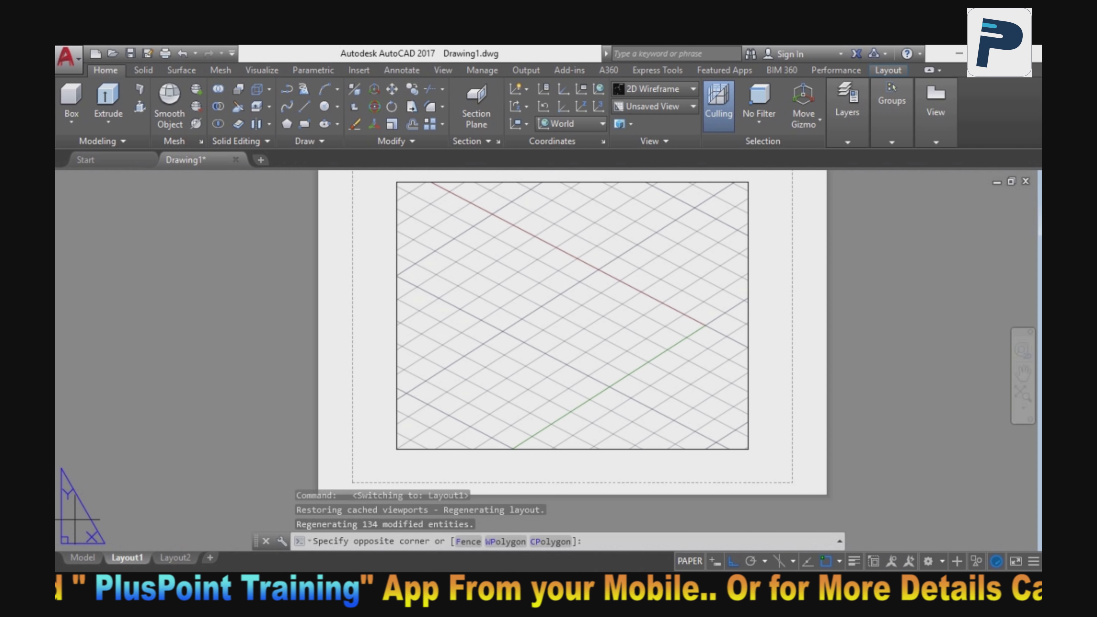
{"action": "middle_click_drag", "start_coordinate": [78, 519], "coordinate": [104, 493]}
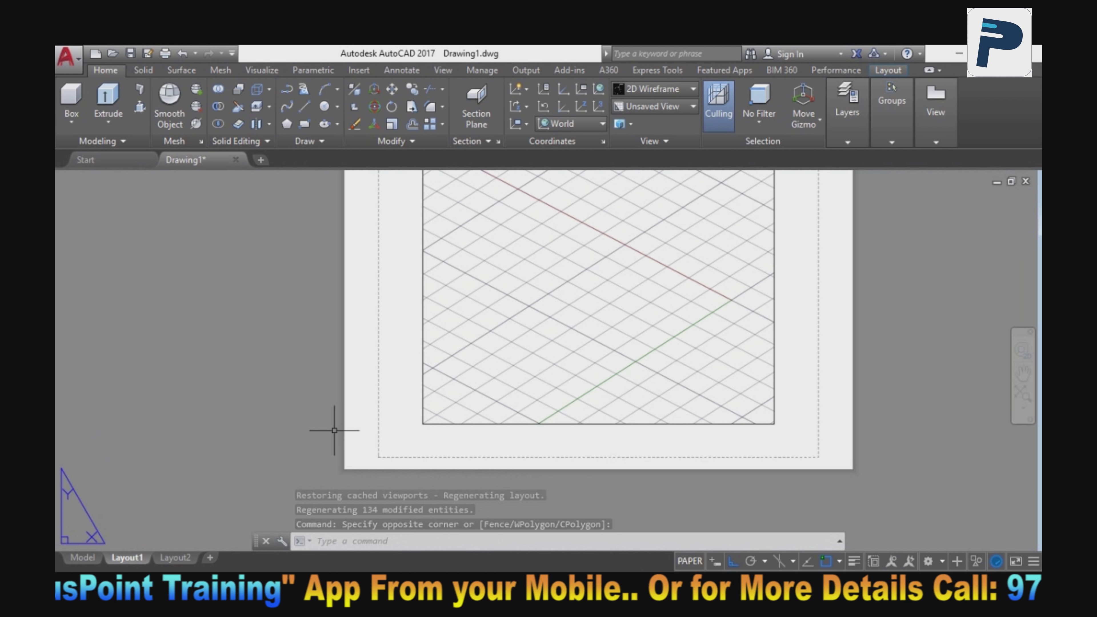
{"action": "left_click", "coordinate": [94, 558]}
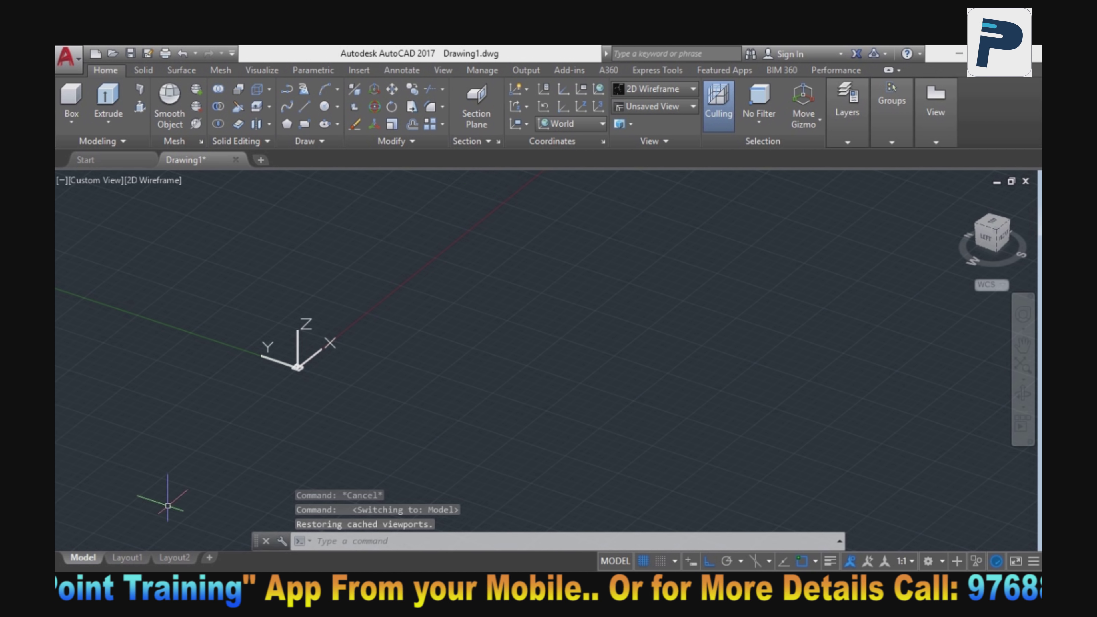
- Change the layout-tab UCS icon colour to yellow and check it on Layout1
{"action": "left_click", "coordinate": [545, 90]}
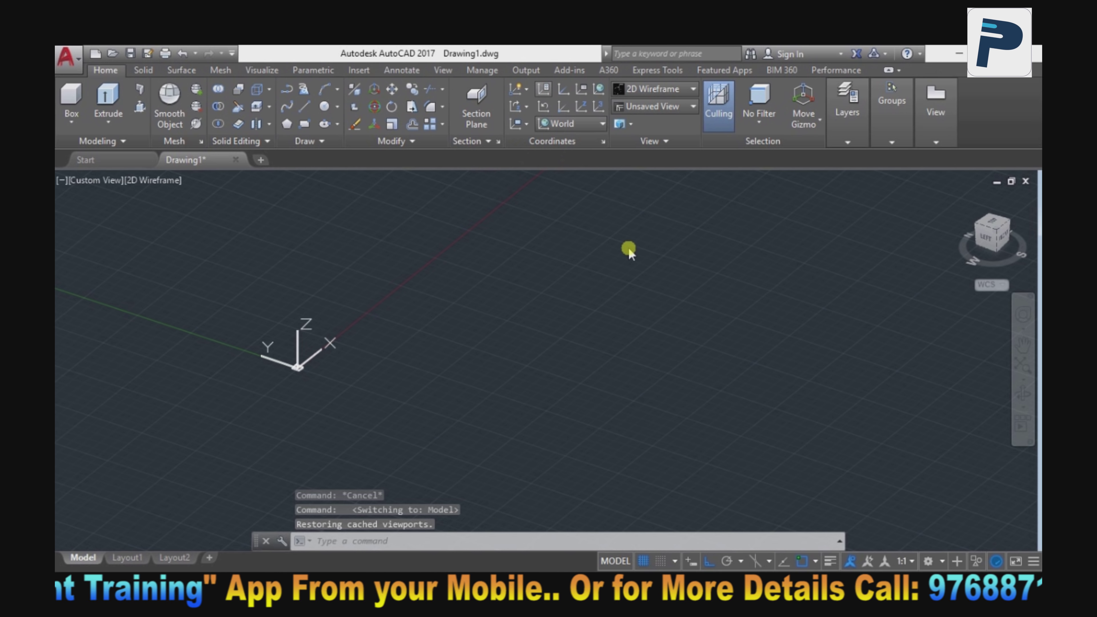
{"action": "left_click", "coordinate": [855, 341]}
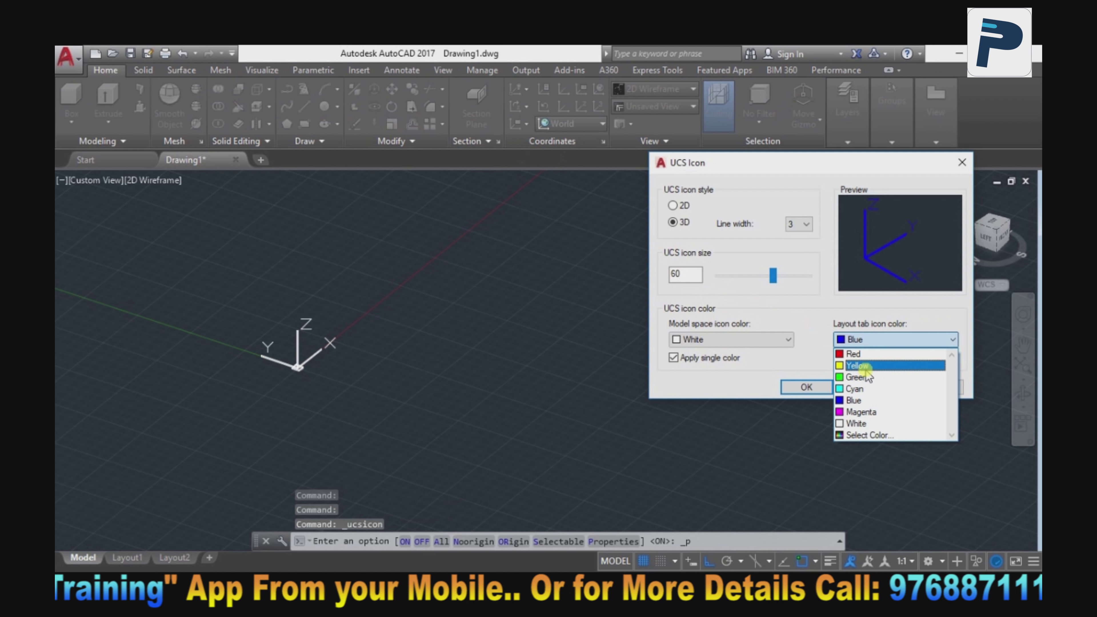
{"action": "left_click", "coordinate": [857, 371]}
{"action": "left_click", "coordinate": [803, 387]}
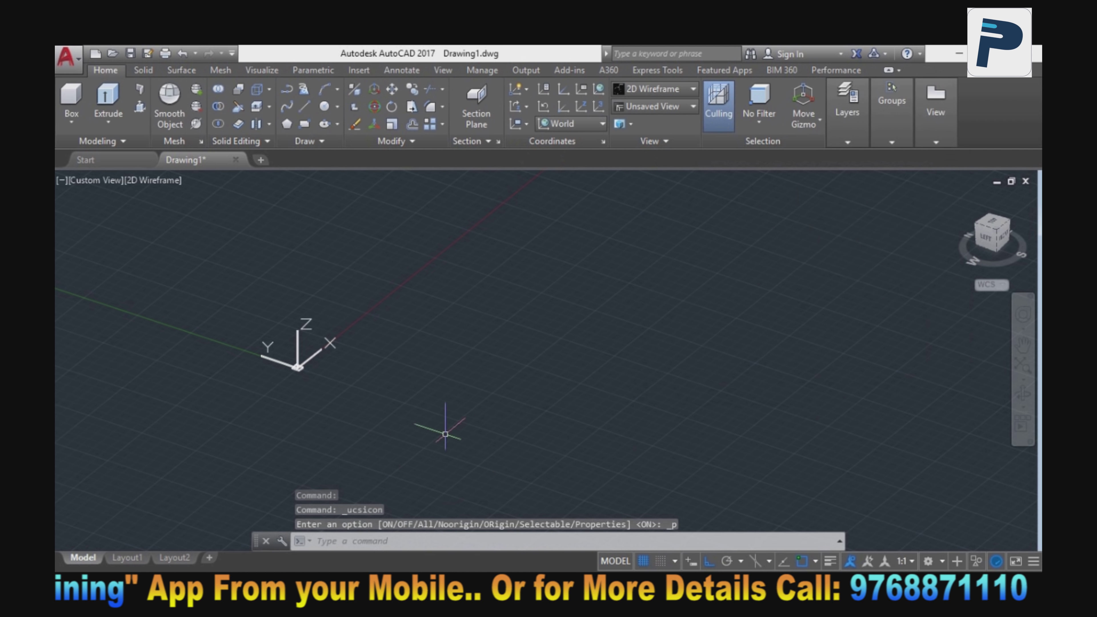
{"action": "left_click", "coordinate": [129, 557]}
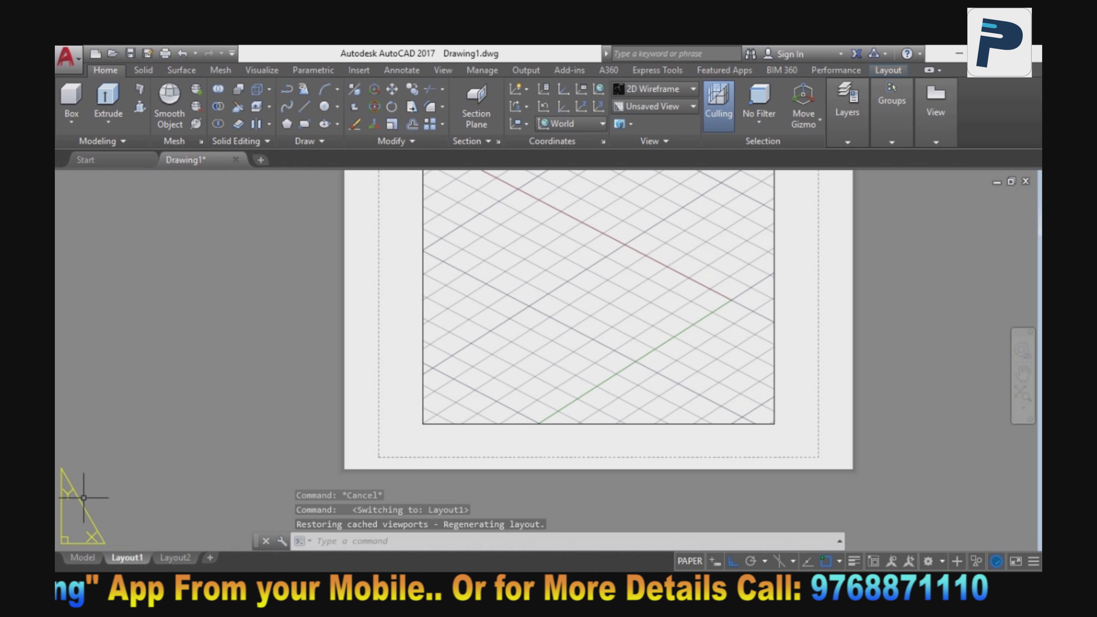
{"action": "left_click", "coordinate": [82, 557]}
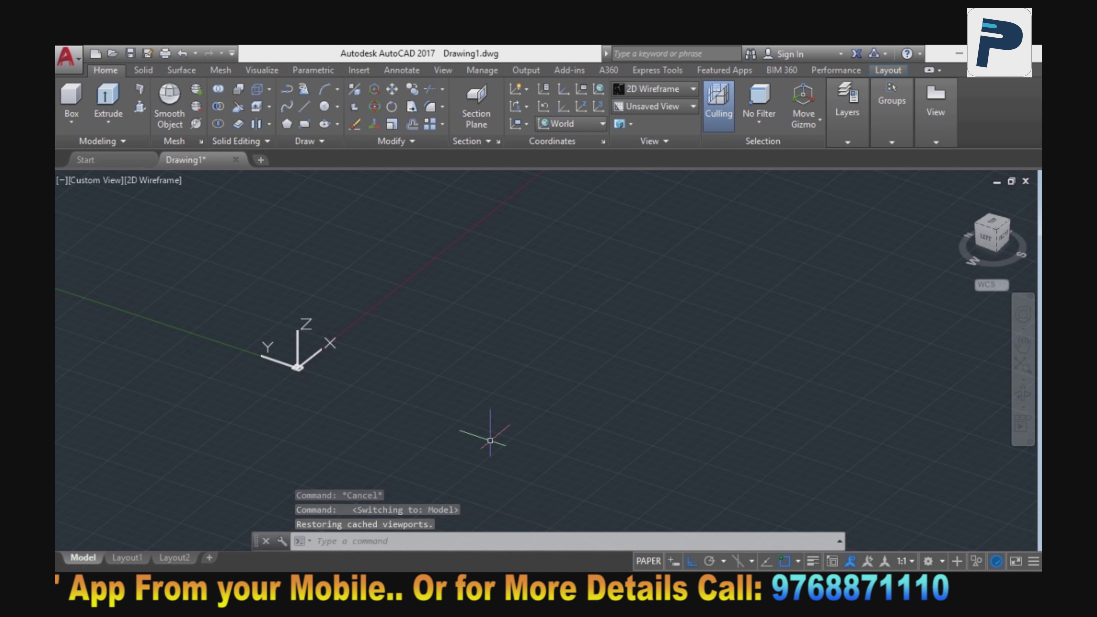
{"action": "middle_click_drag", "start_coordinate": [517, 276], "coordinate": [649, 338]}
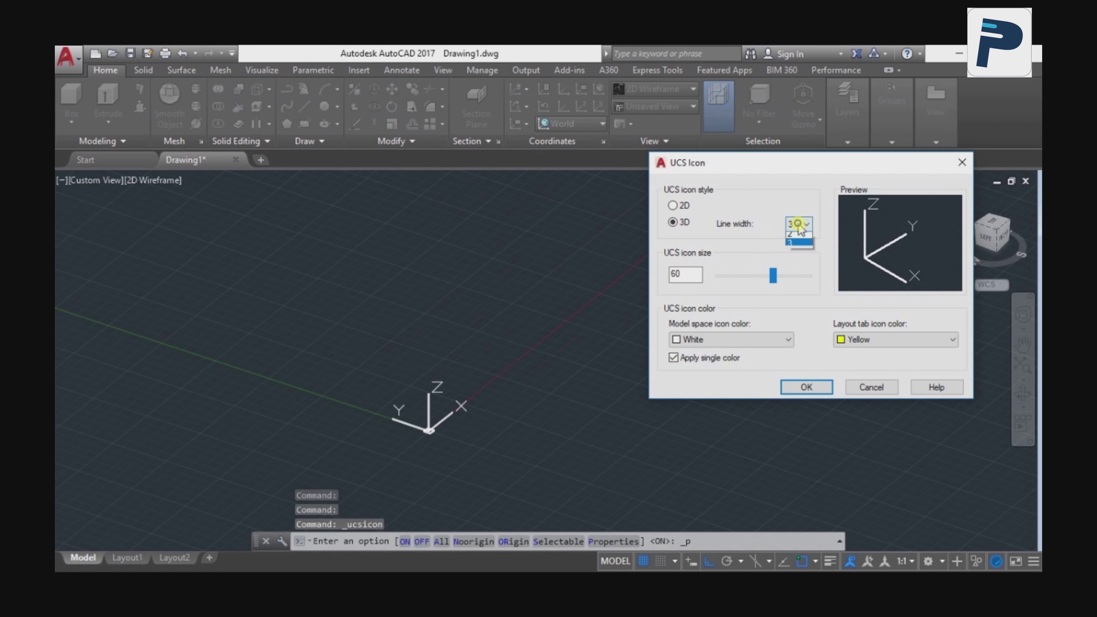
- Set the UCS icon line width back to 1 for thin axes in model space
{"action": "left_click", "coordinate": [798, 242]}
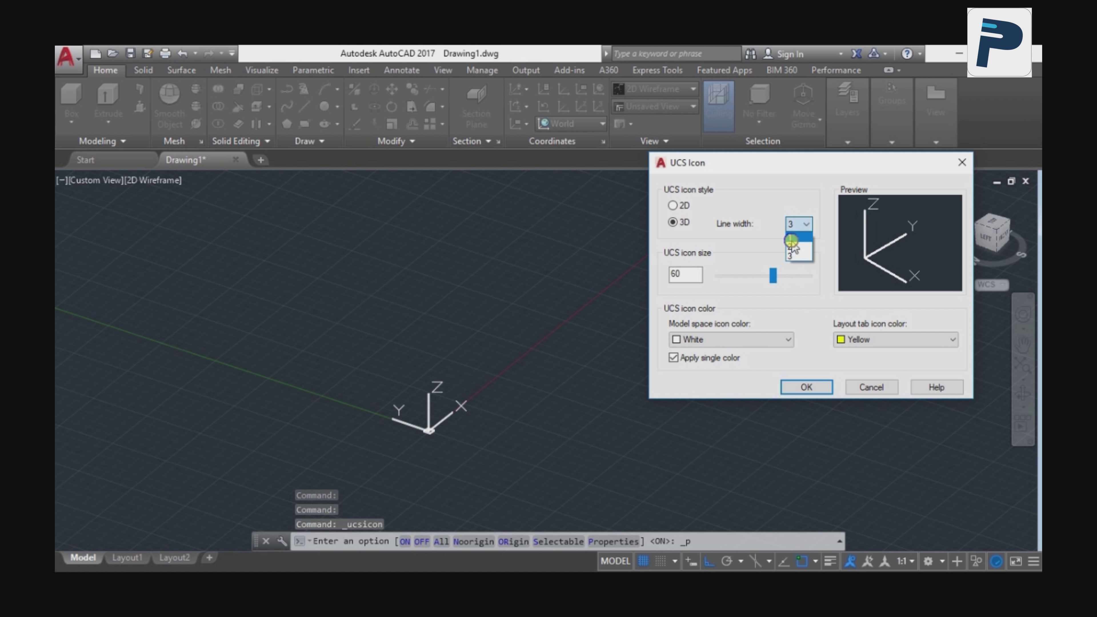
{"action": "left_click", "coordinate": [794, 232]}
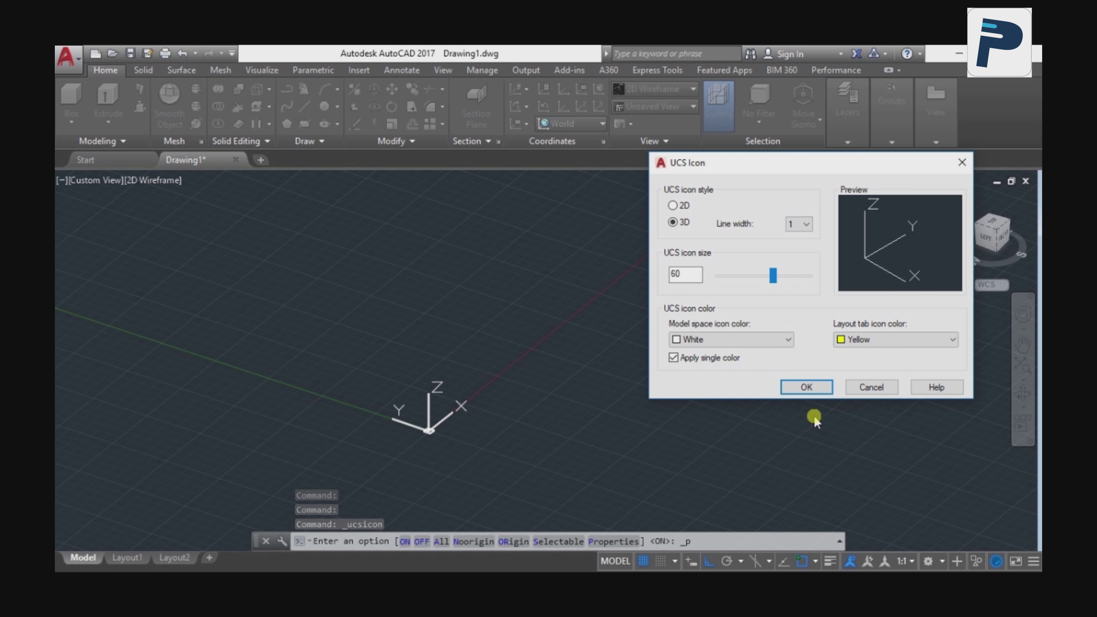
{"action": "left_click", "coordinate": [803, 385]}
{"action": "middle_click_drag", "start_coordinate": [519, 393], "coordinate": [515, 421]}
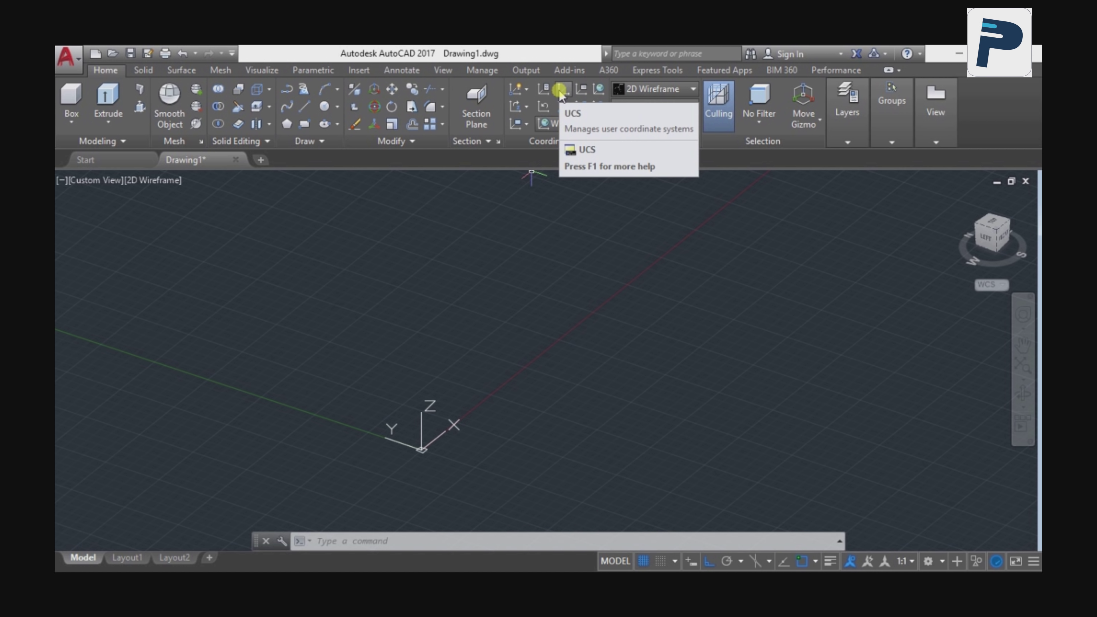
- Regenerate the drawing display
{"action": "type", "text": "r"}
{"action": "key", "text": "Return"}
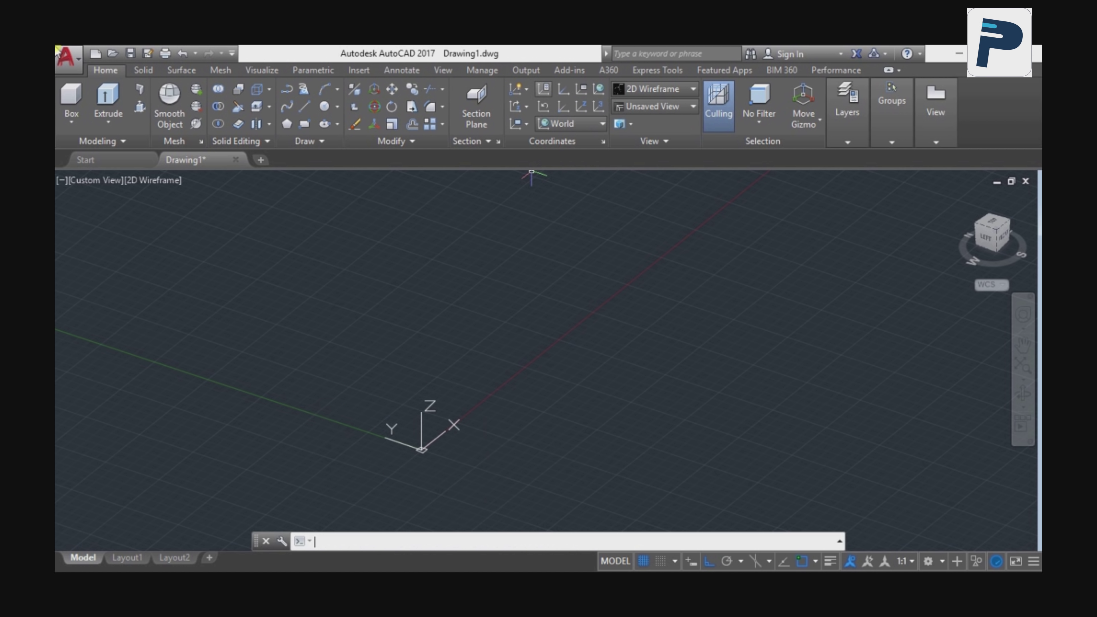
{"action": "left_click", "coordinate": [517, 276]}
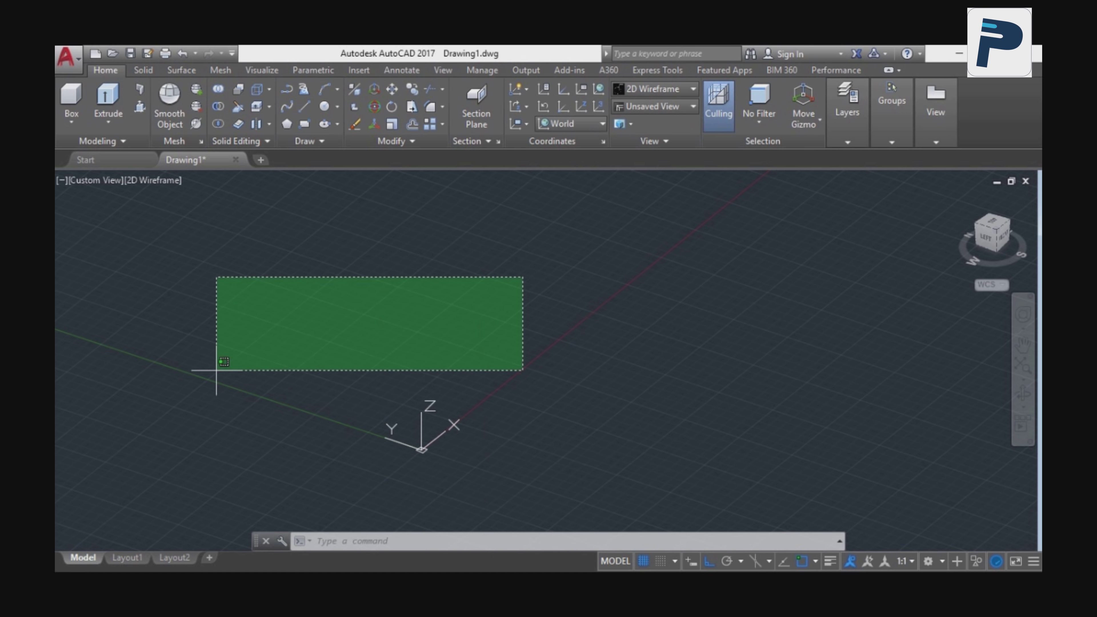
- Draw a 3D solid box just above the origin and frame it in view
{"action": "left_click", "coordinate": [216, 370]}
{"action": "left_click", "coordinate": [71, 102]}
{"action": "left_click", "coordinate": [514, 289]}
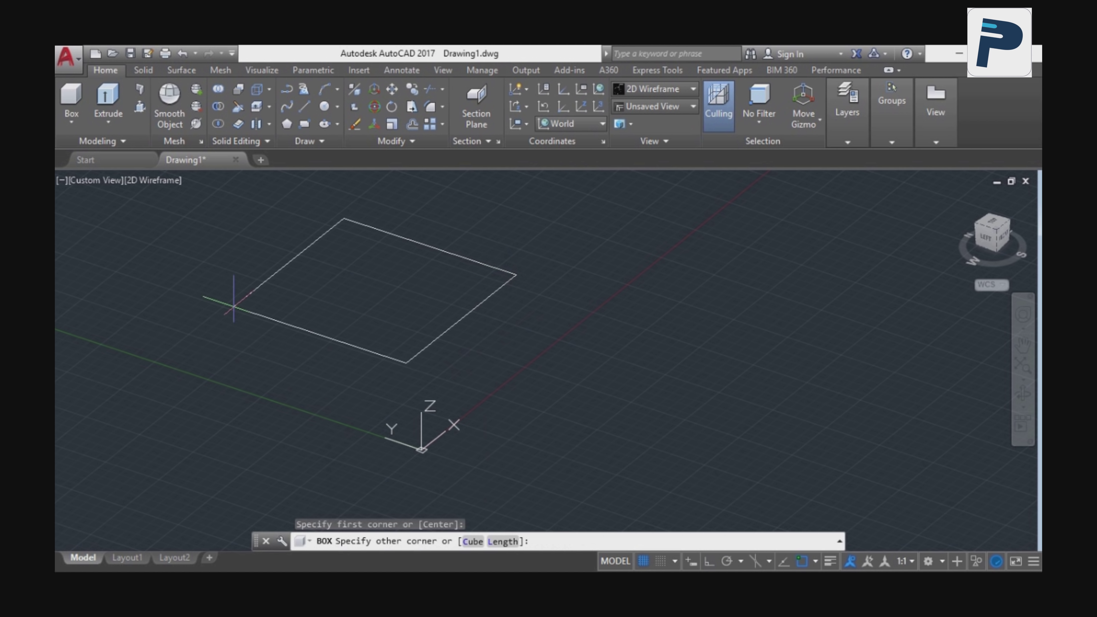
{"action": "left_click", "coordinate": [226, 299]}
{"action": "middle_click_drag", "start_coordinate": [283, 168], "coordinate": [228, 273]}
{"action": "left_click", "coordinate": [228, 273]}
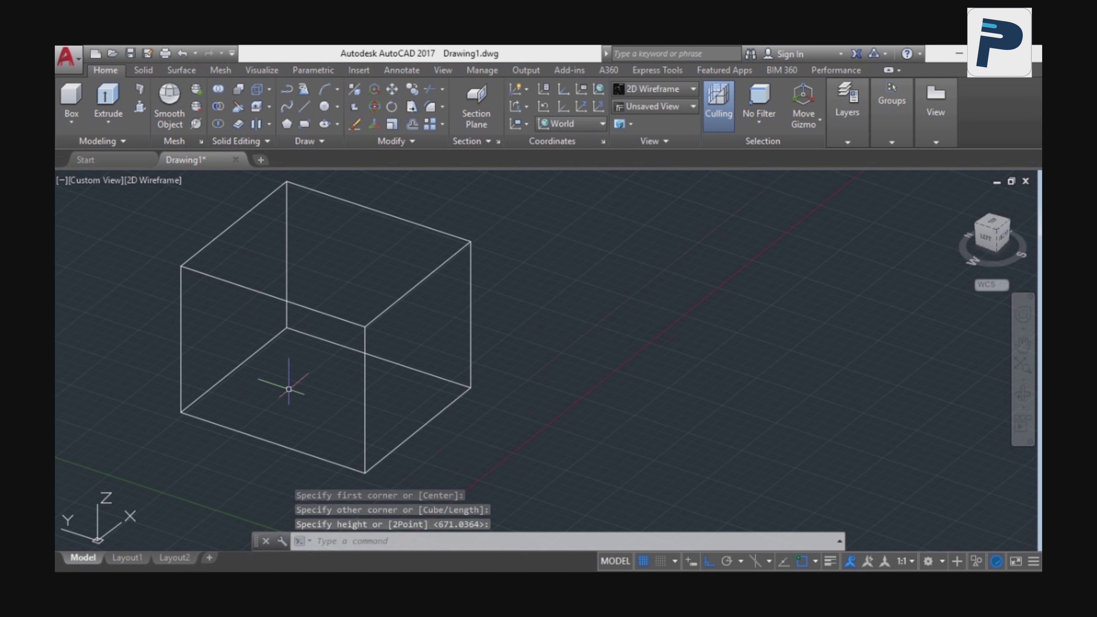
{"action": "middle_click_drag", "start_coordinate": [289, 380], "coordinate": [438, 337]}
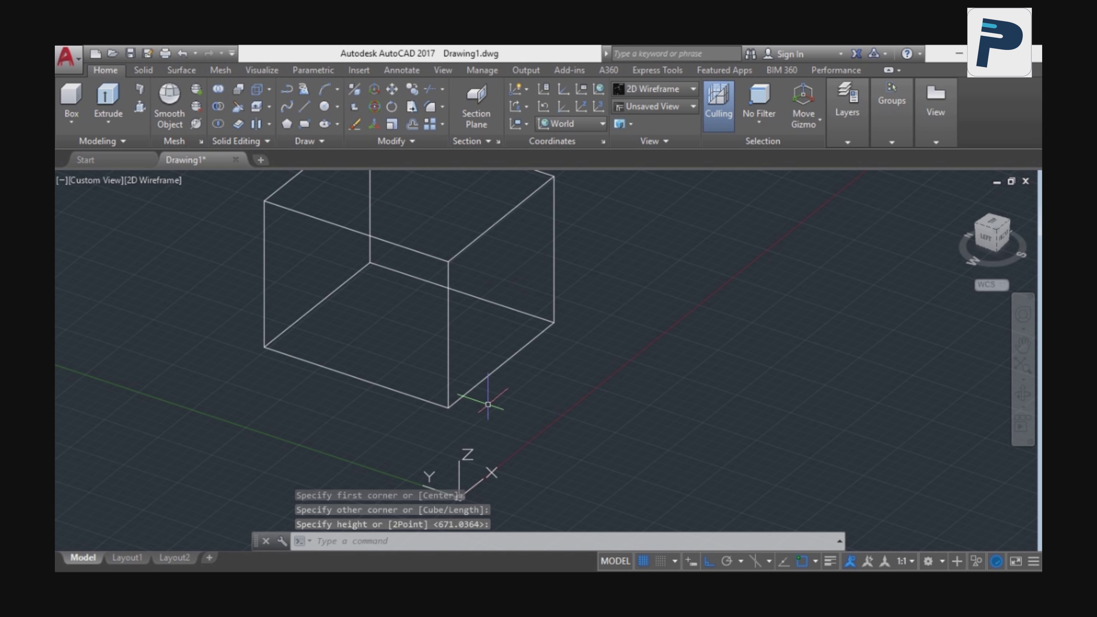
{"action": "middle_click_drag", "start_coordinate": [487, 404], "coordinate": [445, 370]}
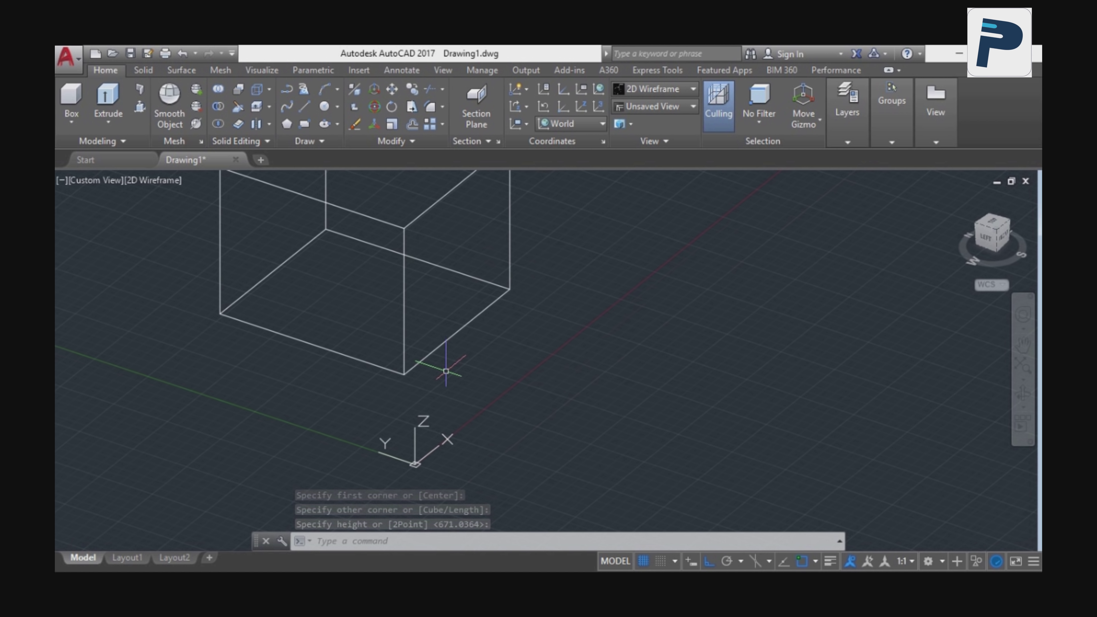
{"action": "left_click", "coordinate": [570, 96]}
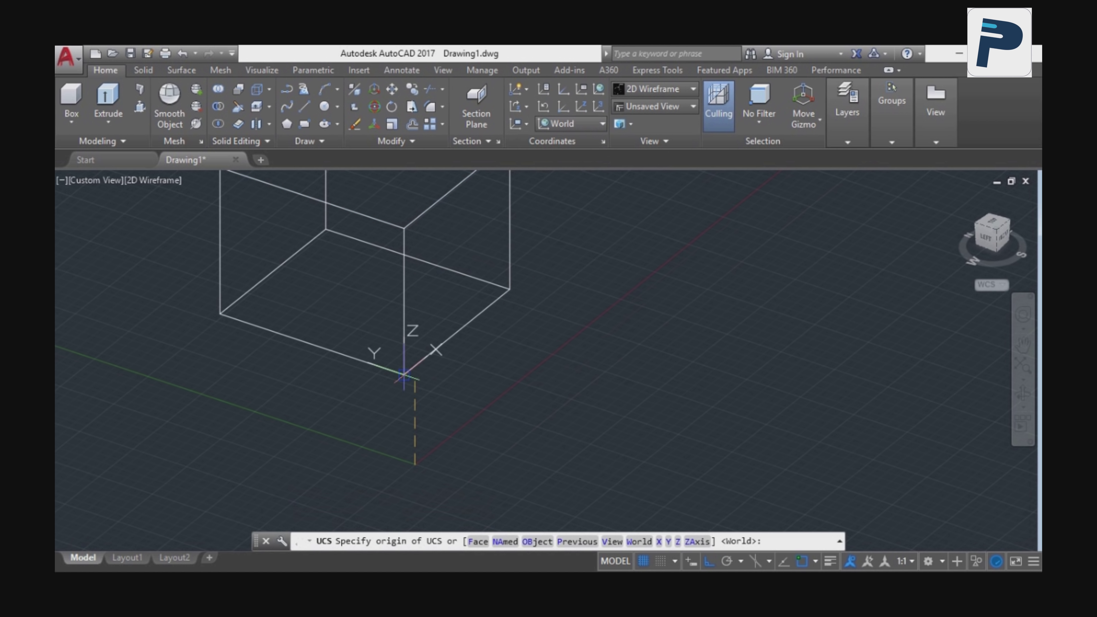
{"action": "left_click", "coordinate": [404, 228]}
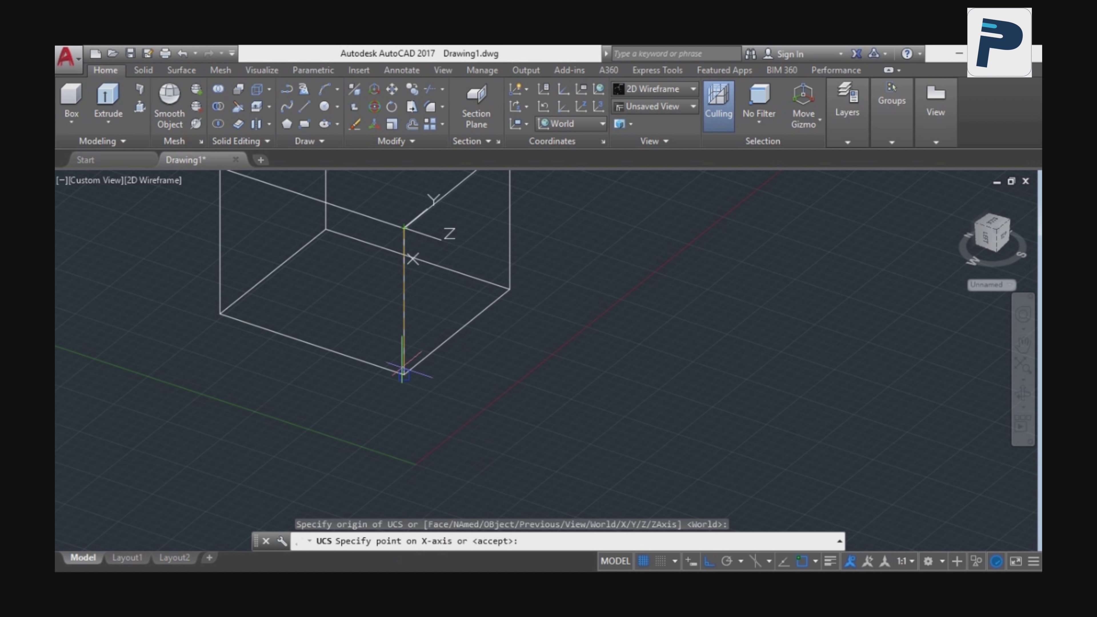
{"action": "left_click", "coordinate": [404, 374]}
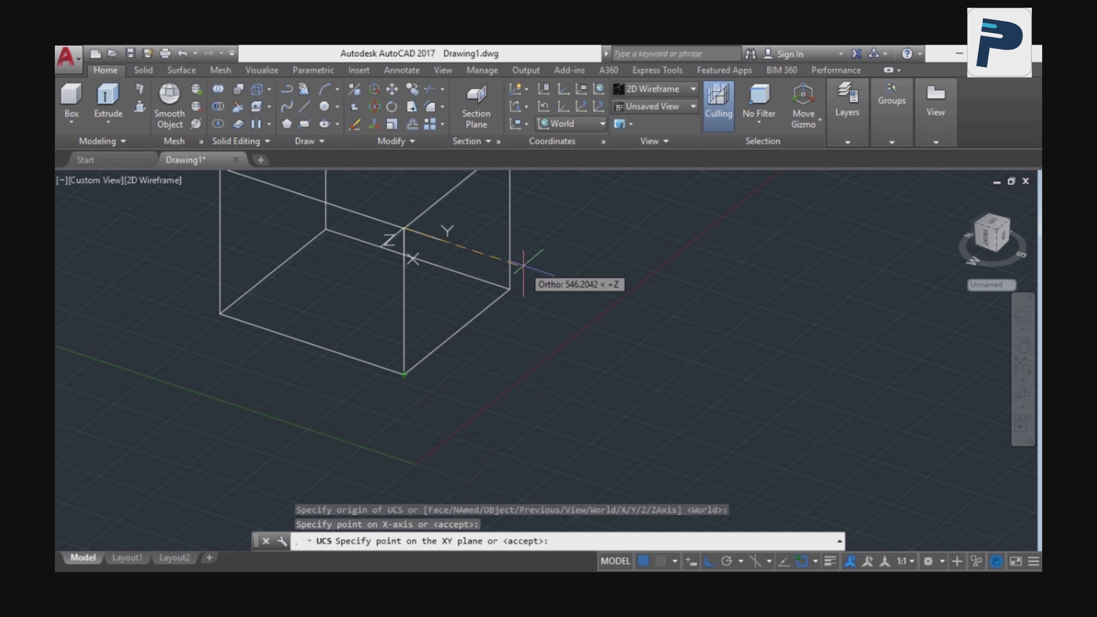
{"action": "middle_click_drag", "start_coordinate": [509, 264], "coordinate": [532, 348]}
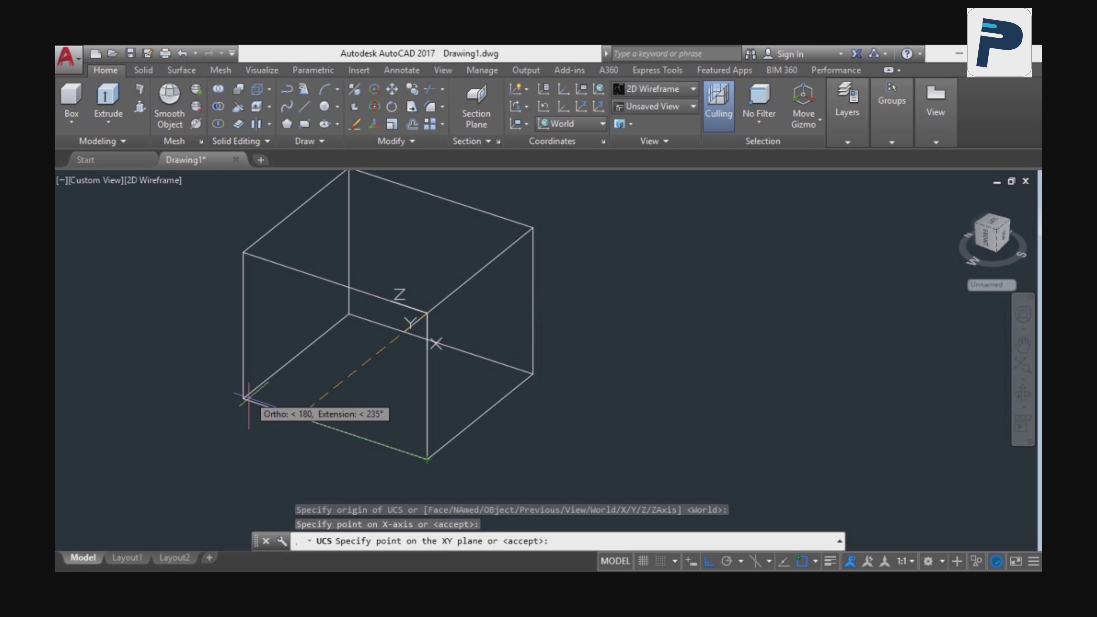
{"action": "left_click", "coordinate": [268, 327]}
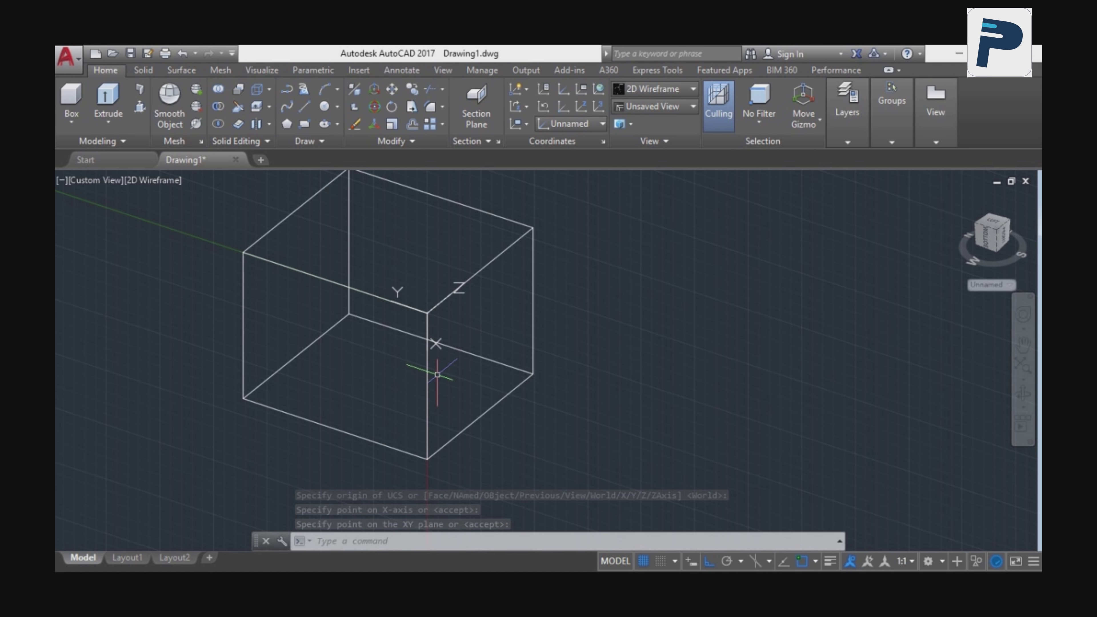
{"action": "type", "text": "c"}
{"action": "key", "text": "Return"}
{"action": "left_click", "coordinate": [351, 353]}
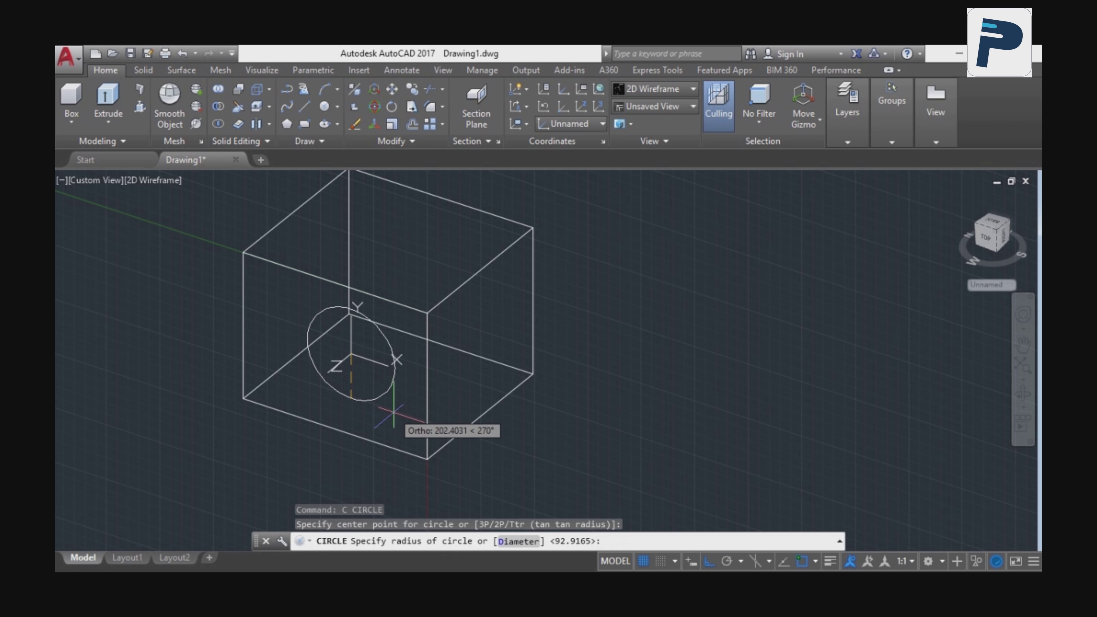
{"action": "left_click", "coordinate": [393, 436]}
{"action": "key", "text": "Escape"}
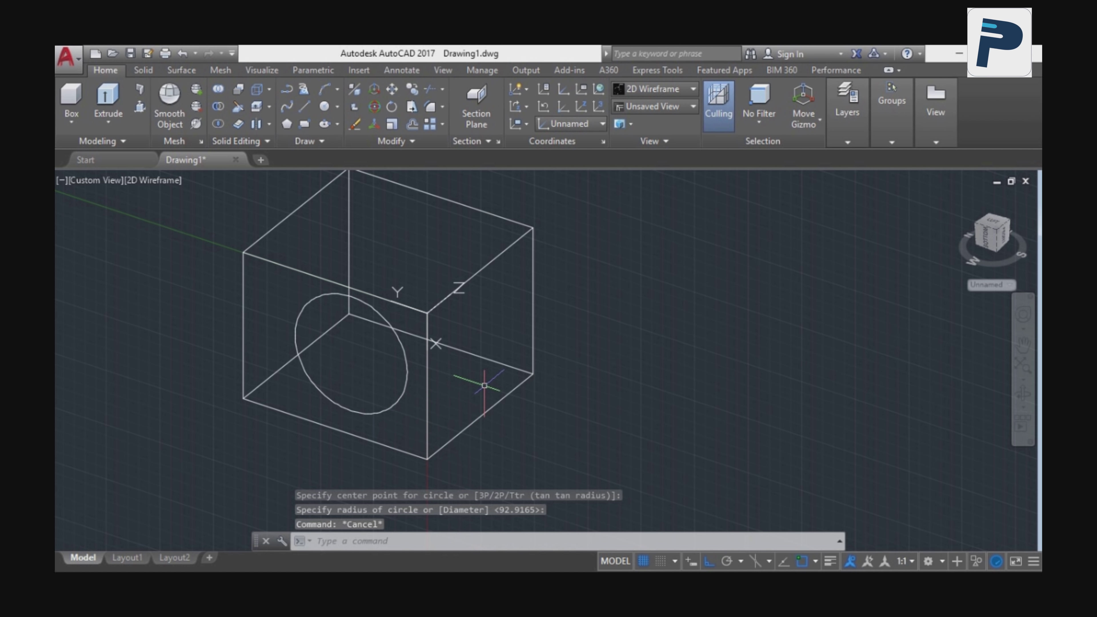
{"action": "key", "text": "ctrl+z"}
{"action": "key", "text": "ctrl+z"}
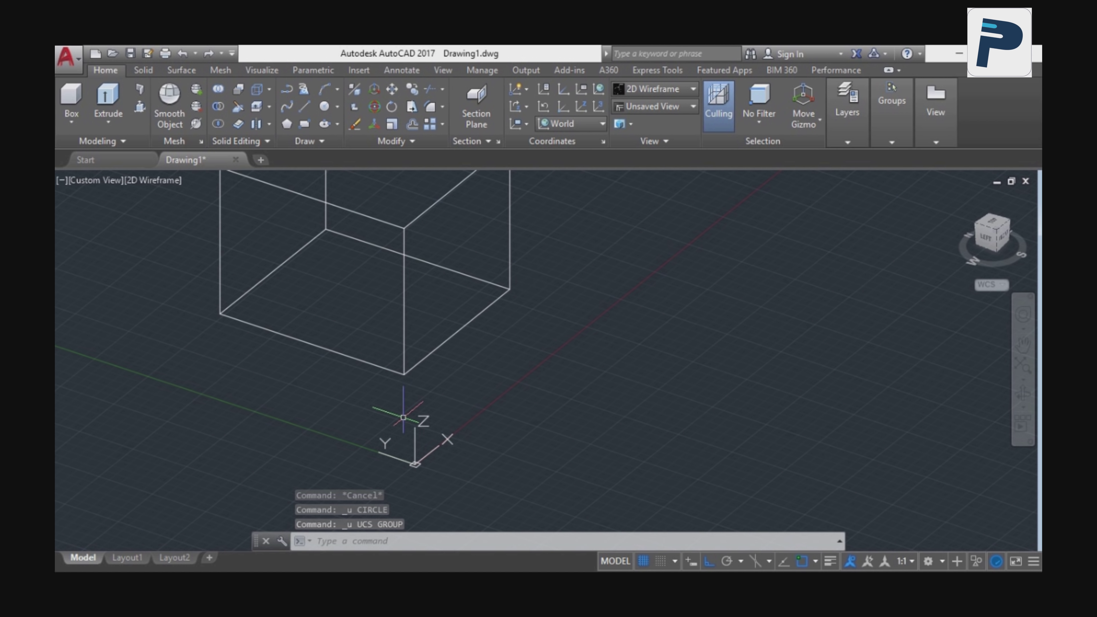
- Start a circle centred on the box face, then cancel it
{"action": "type", "text": "c"}
{"action": "key", "text": "Return"}
{"action": "left_click", "coordinate": [322, 272]}
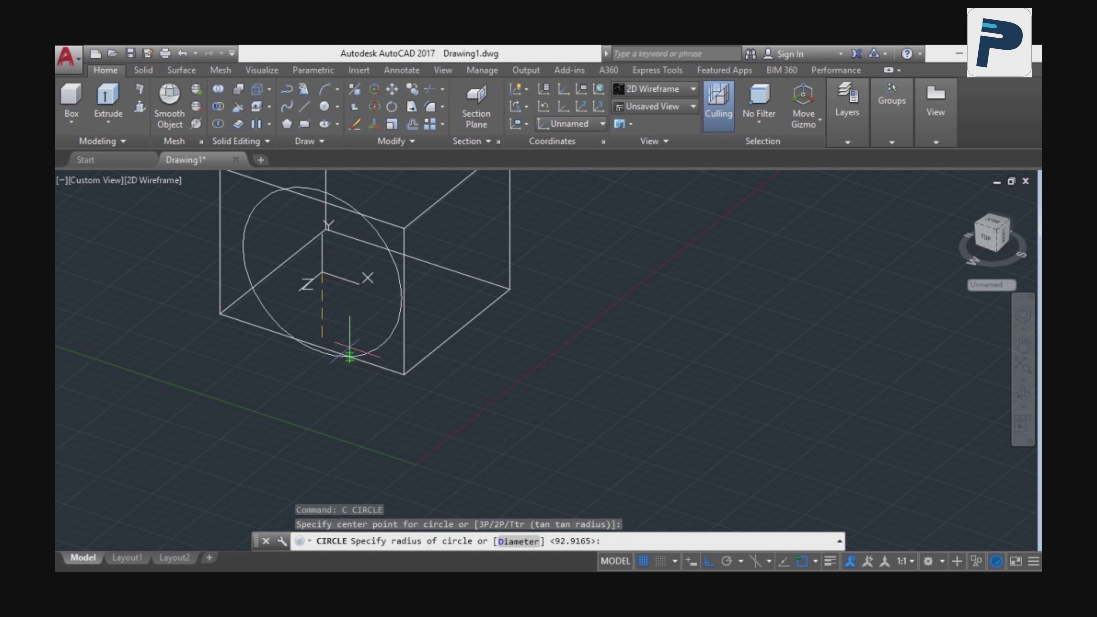
{"action": "key", "text": "Escape"}
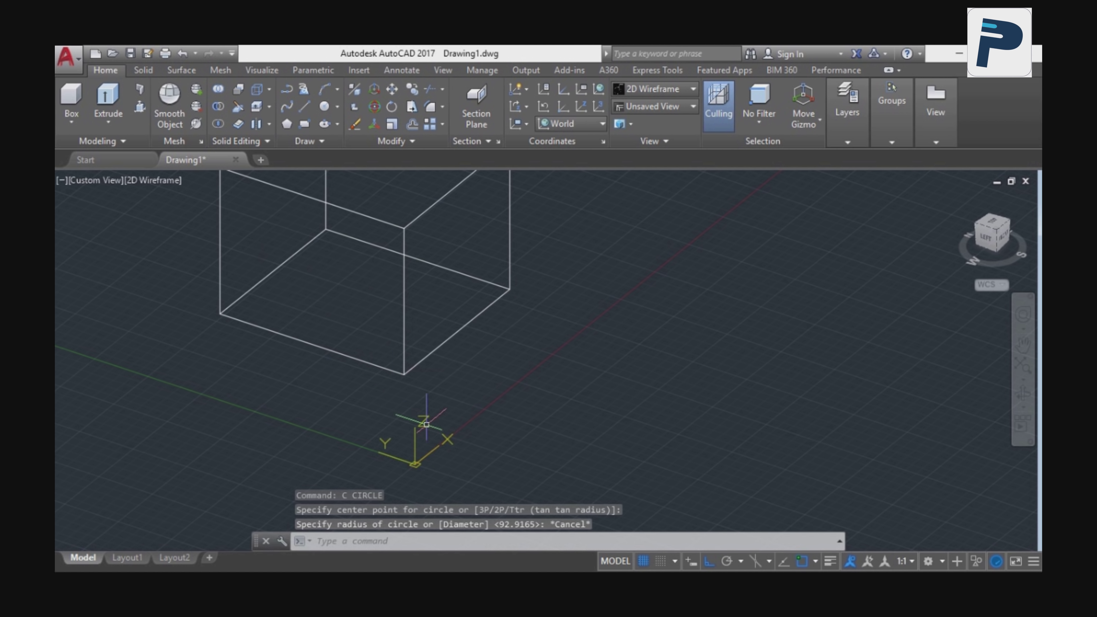
- Start another circle near the world origin, cancel it, and begin a 3-point UCS
{"action": "type", "text": "c"}
{"action": "key", "text": "Return"}
{"action": "left_click", "coordinate": [448, 439]}
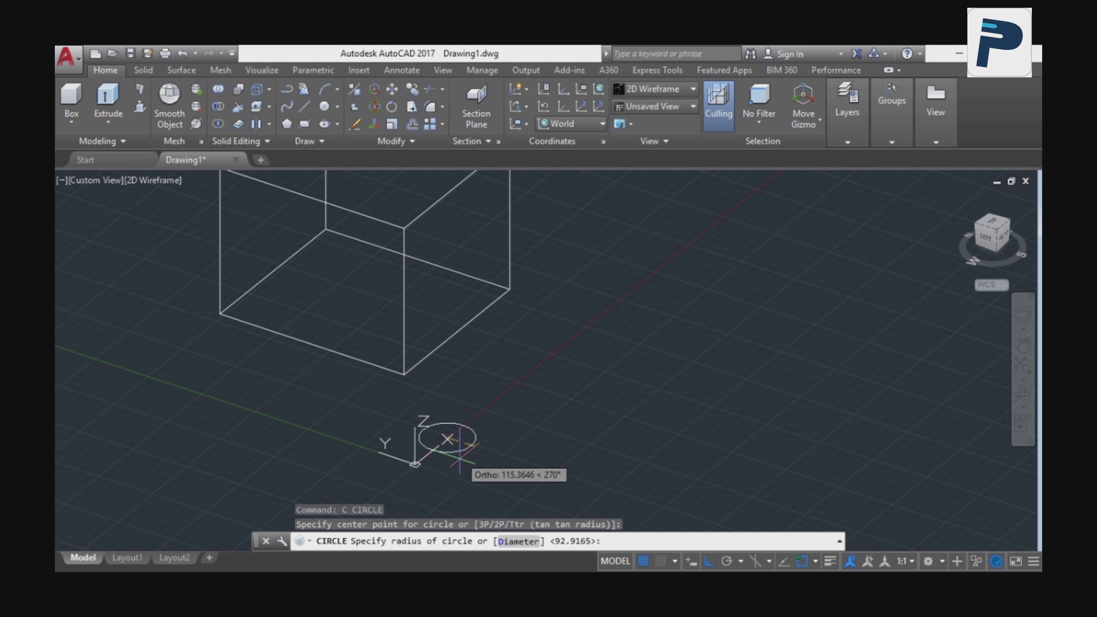
{"action": "key", "text": "Escape"}
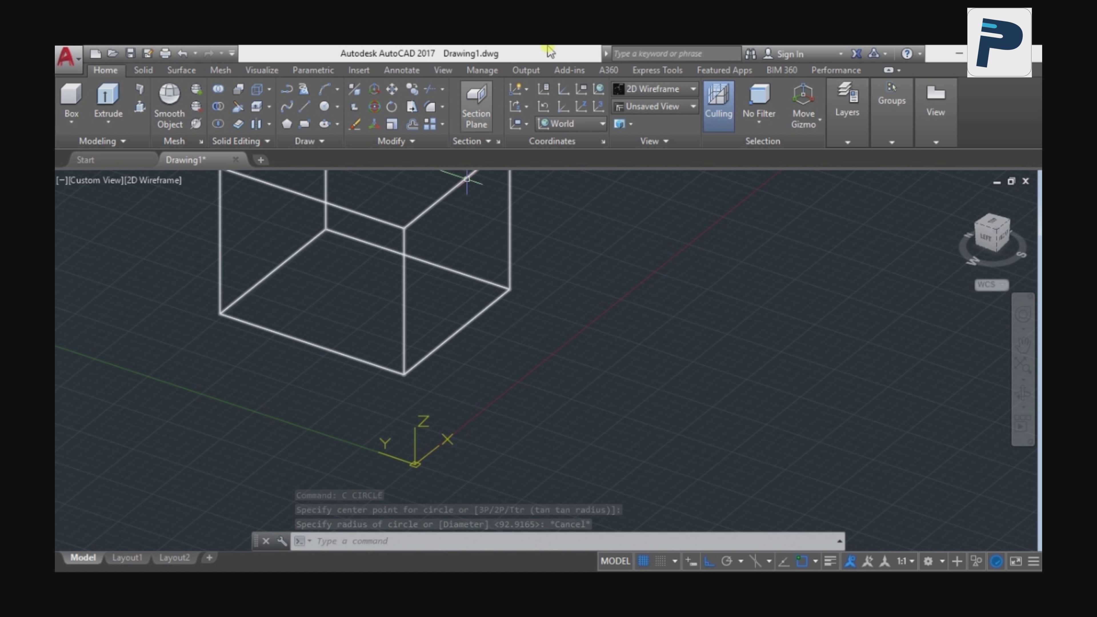
{"action": "left_click", "coordinate": [570, 89]}
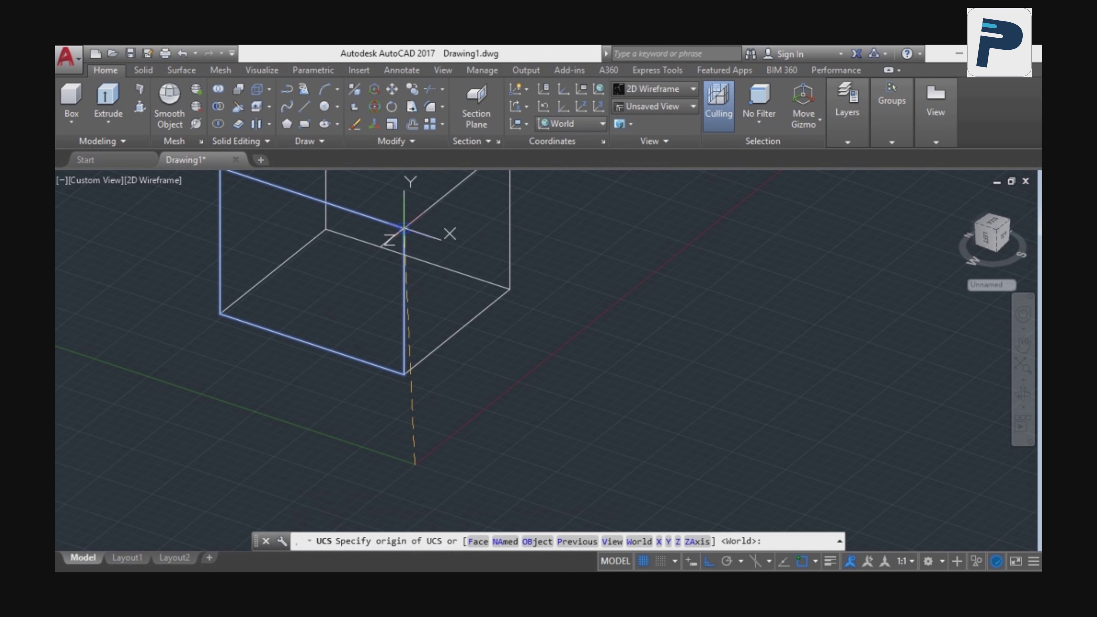
- Define the 3-point UCS with origin at the box's top corner and XY plane on a face
{"action": "left_click", "coordinate": [403, 228]}
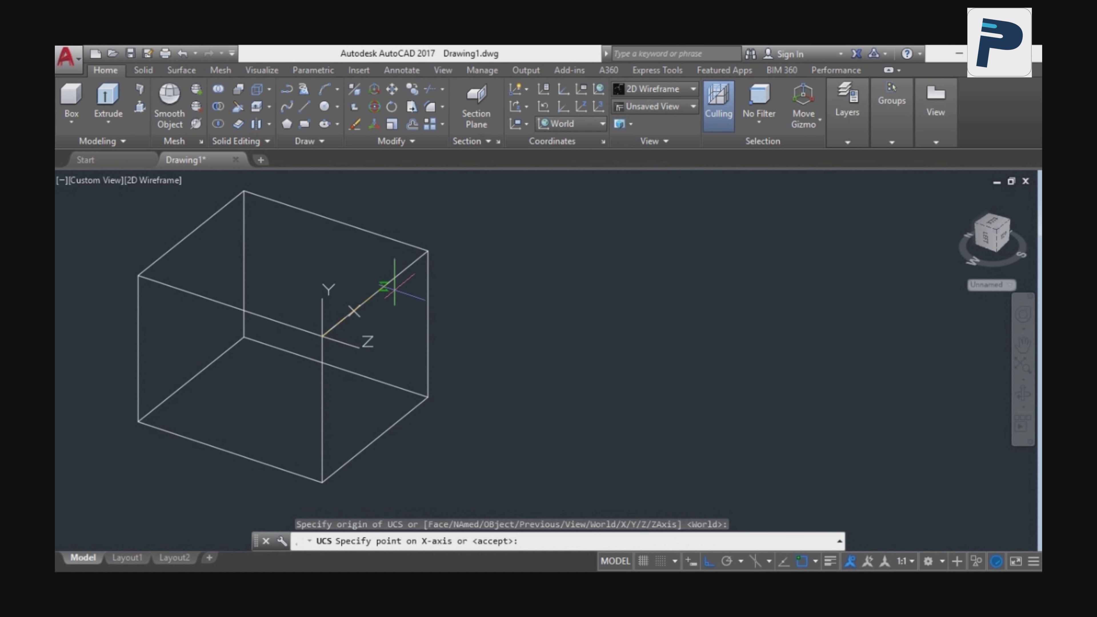
{"action": "left_click", "coordinate": [427, 251]}
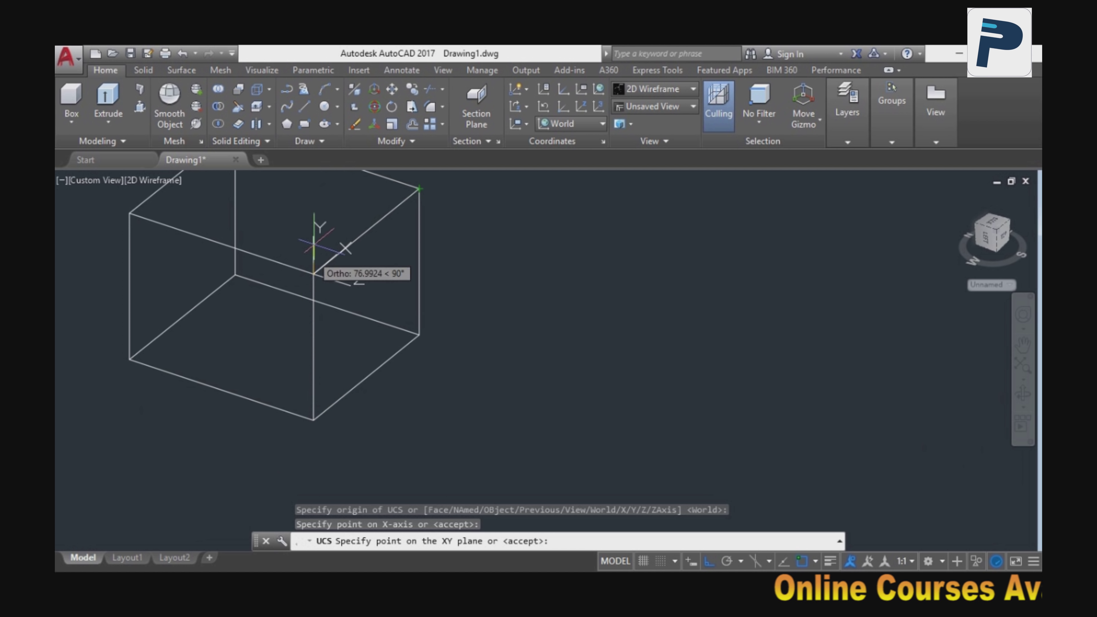
{"action": "left_click", "coordinate": [325, 311]}
{"action": "scroll", "coordinate": [428, 311], "scroll_direction": "up", "scroll_amount": 1}
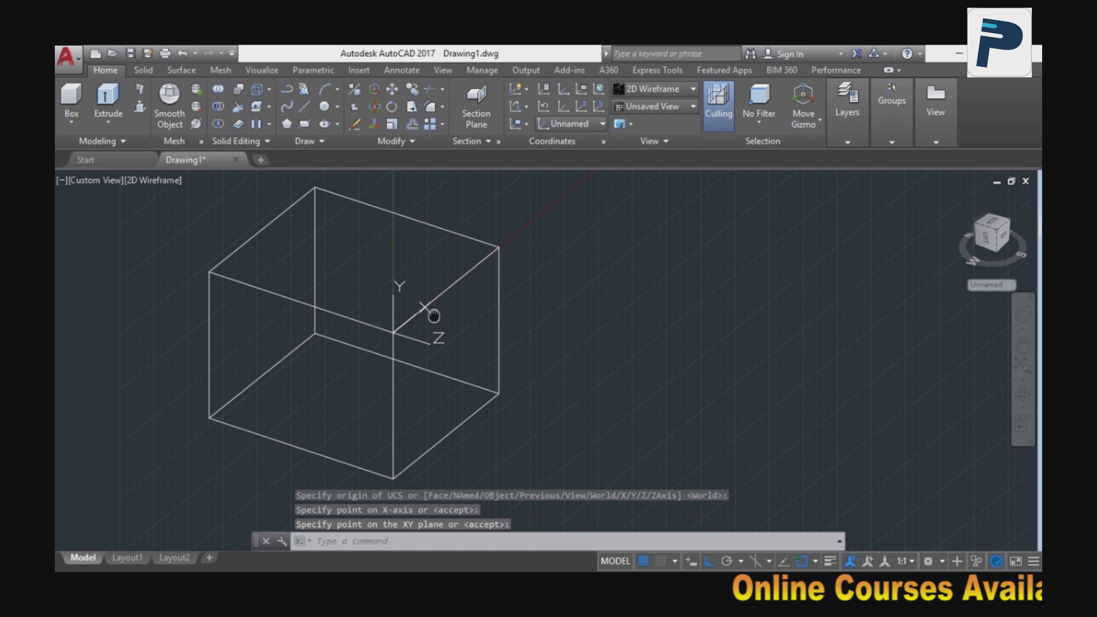
{"action": "scroll", "coordinate": [416, 313], "scroll_direction": "up", "scroll_amount": 1}
{"action": "scroll", "coordinate": [384, 329], "scroll_direction": "up", "scroll_amount": 1}
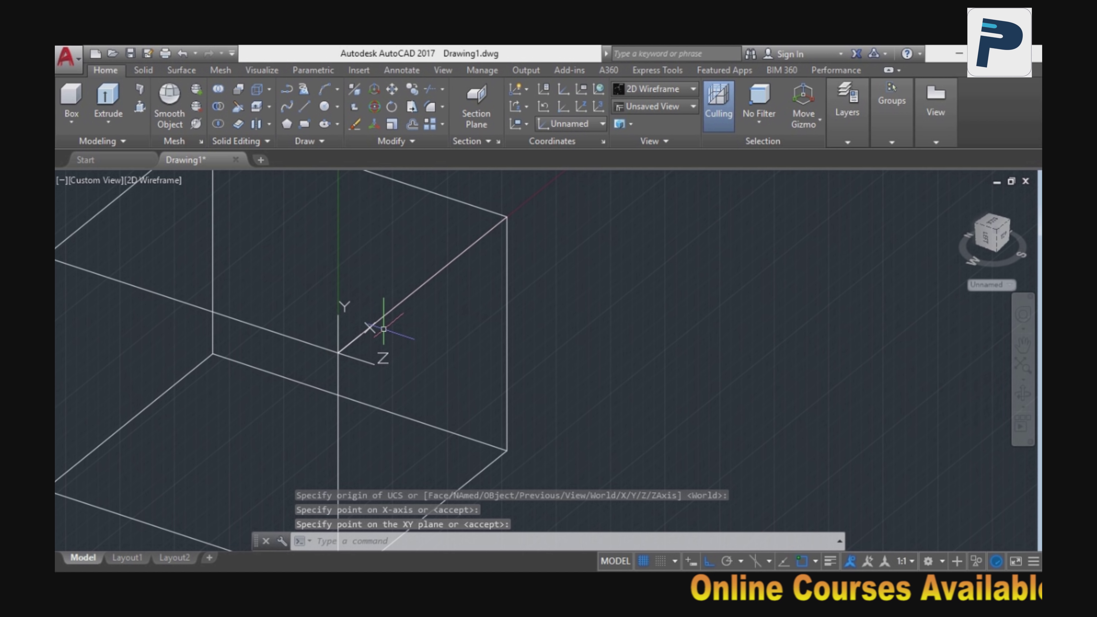
- Start a rectangle on the new UCS plane, cancel it, and select the UCS icon
{"action": "type", "text": "rec"}
{"action": "key", "text": "Return"}
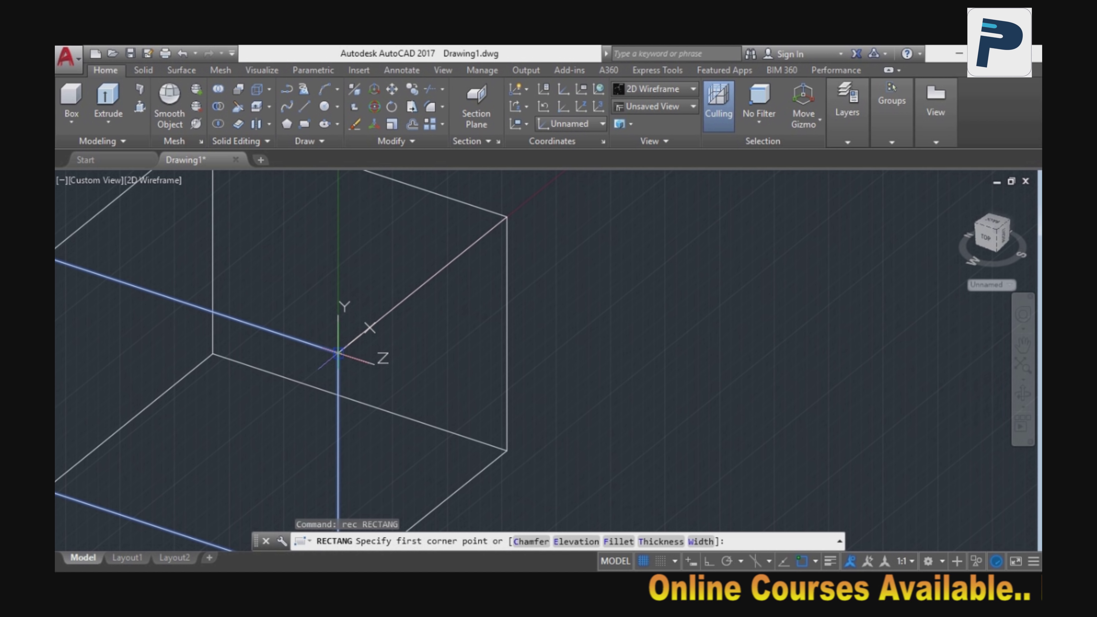
{"action": "left_click", "coordinate": [338, 354]}
{"action": "key", "text": "Escape"}
{"action": "mouse_move", "coordinate": [446, 313]}
{"action": "middle_mouse_down"}
{"action": "mouse_move", "coordinate": [430, 326]}
{"action": "mouse_move", "coordinate": [355, 326]}
{"action": "mouse_move", "coordinate": [431, 316]}
{"action": "mouse_move", "coordinate": [484, 255]}
{"action": "mouse_move", "coordinate": [472, 273]}
{"action": "middle_mouse_up"}
{"action": "scroll", "coordinate": [429, 326], "scroll_direction": "down", "scroll_amount": 2}
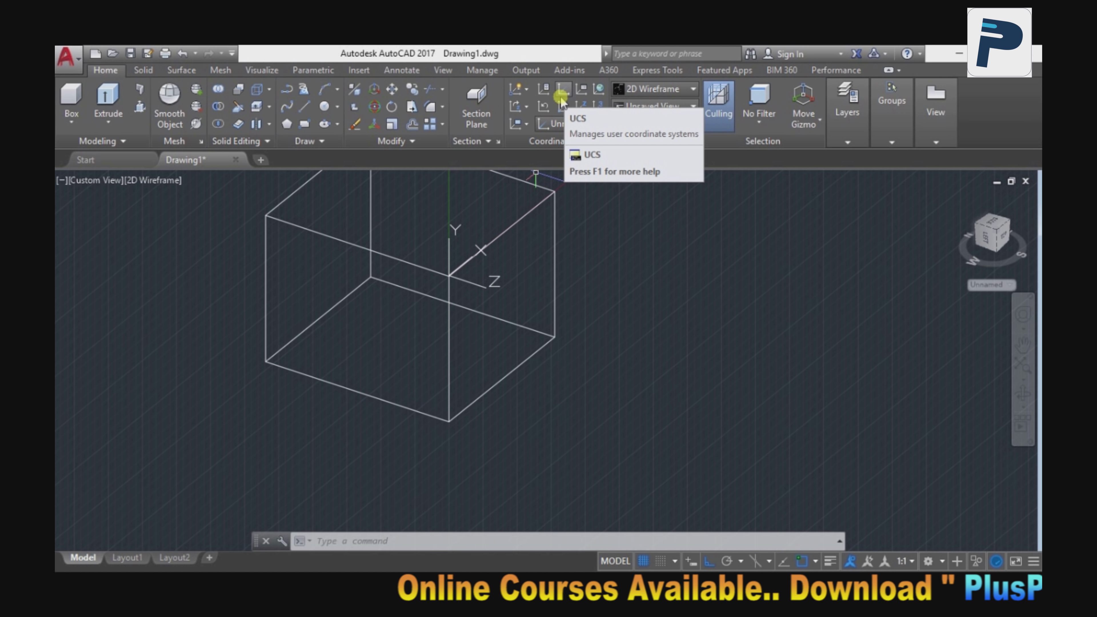
{"action": "left_click", "coordinate": [470, 283]}
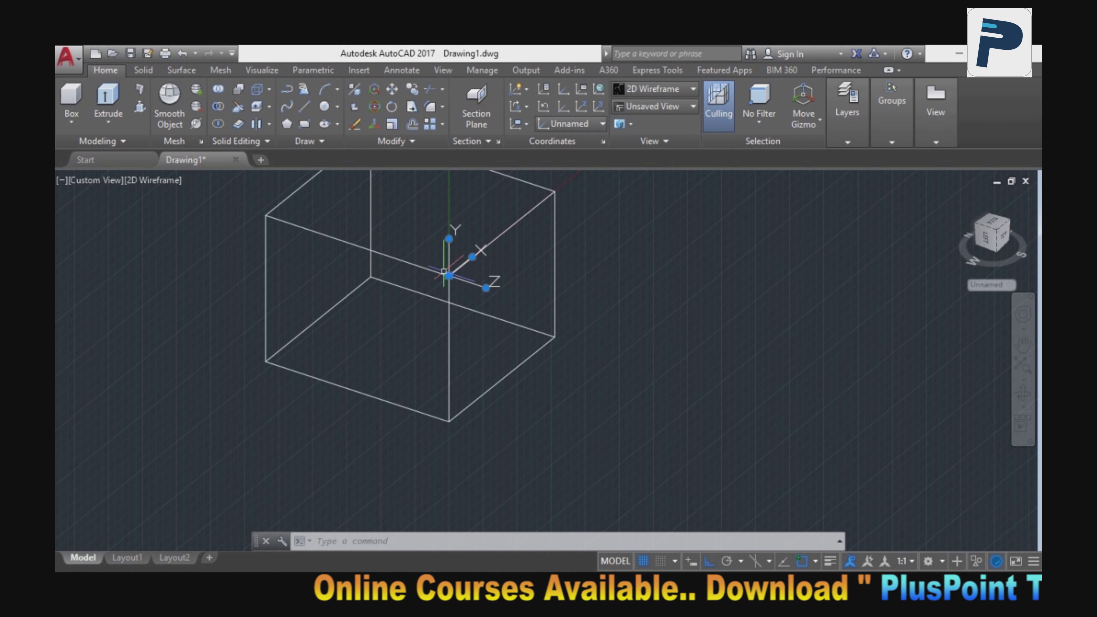
{"action": "scroll", "coordinate": [497, 250], "scroll_direction": "up", "scroll_amount": 1}
- Move the UCS origin onto a box corner, viewing the box from the left
{"action": "scroll", "coordinate": [478, 277], "scroll_direction": "up", "scroll_amount": 2}
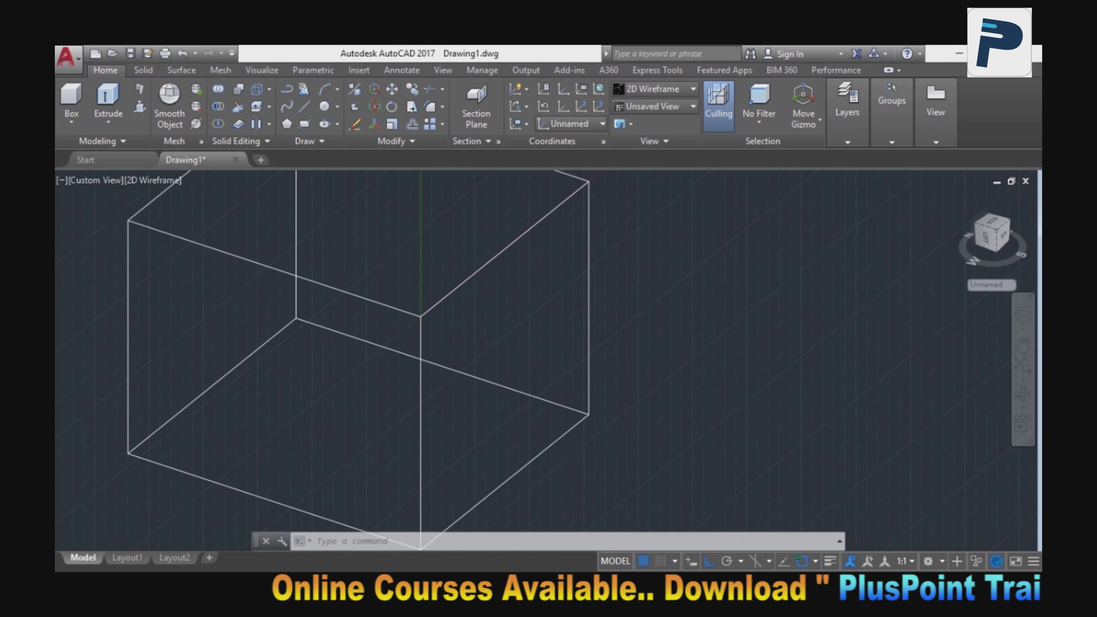
{"action": "scroll", "coordinate": [483, 297], "scroll_direction": "up", "scroll_amount": 1}
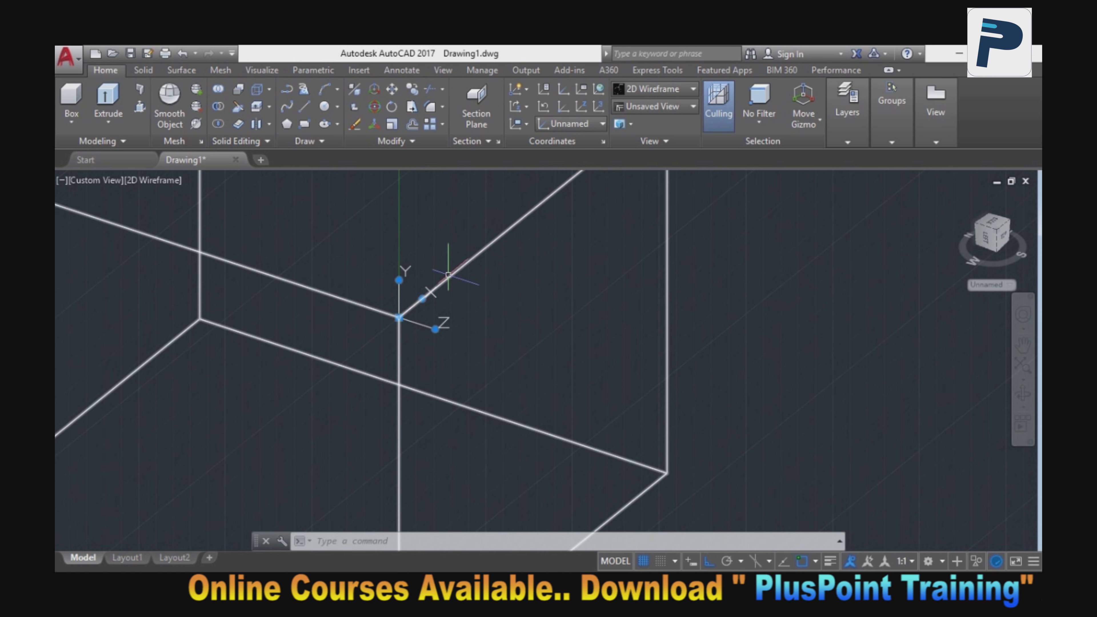
{"action": "left_click", "coordinate": [399, 318]}
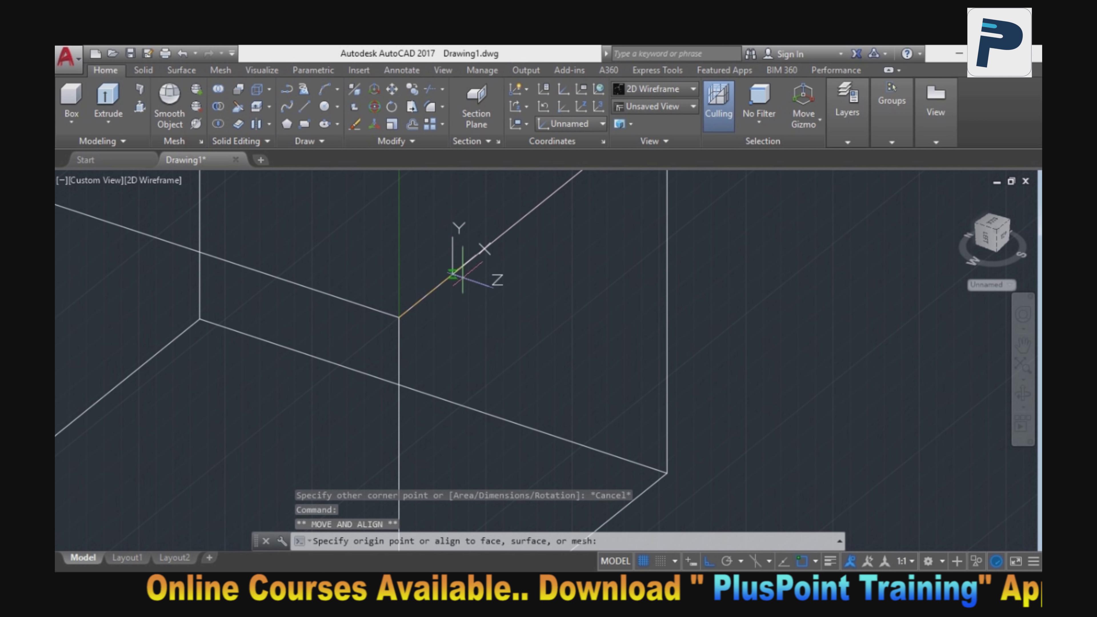
{"action": "scroll", "coordinate": [415, 337], "scroll_direction": "down", "scroll_amount": 2}
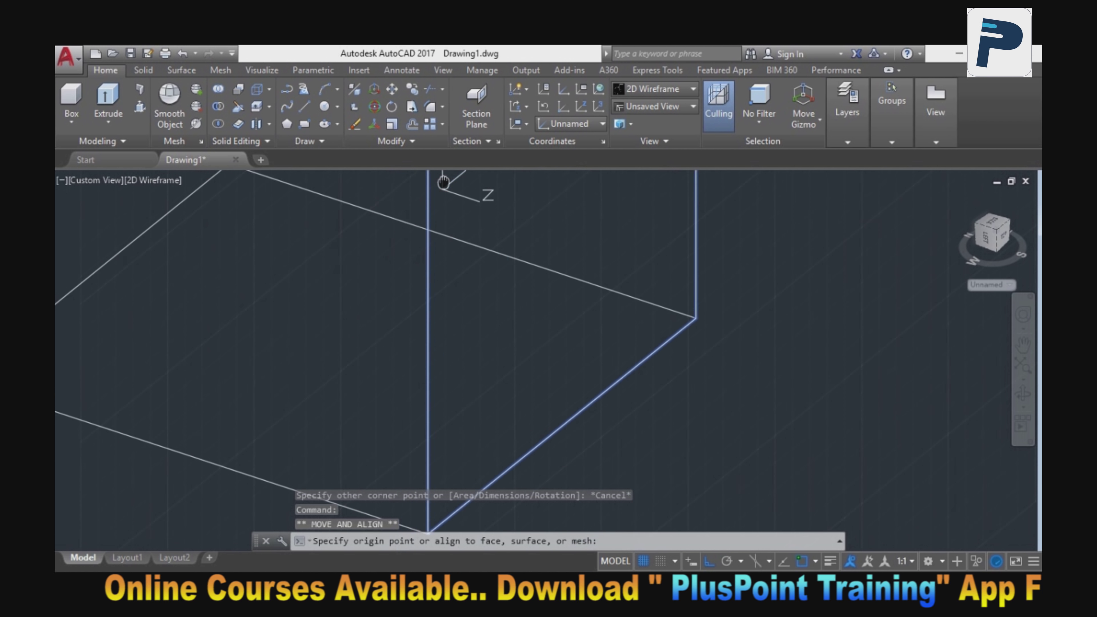
{"action": "scroll", "coordinate": [483, 191], "scroll_direction": "down", "scroll_amount": 1}
{"action": "scroll", "coordinate": [420, 426], "scroll_direction": "down", "scroll_amount": 1}
{"action": "middle_click_drag", "start_coordinate": [419, 425], "coordinate": [387, 363], "text": "shift"}
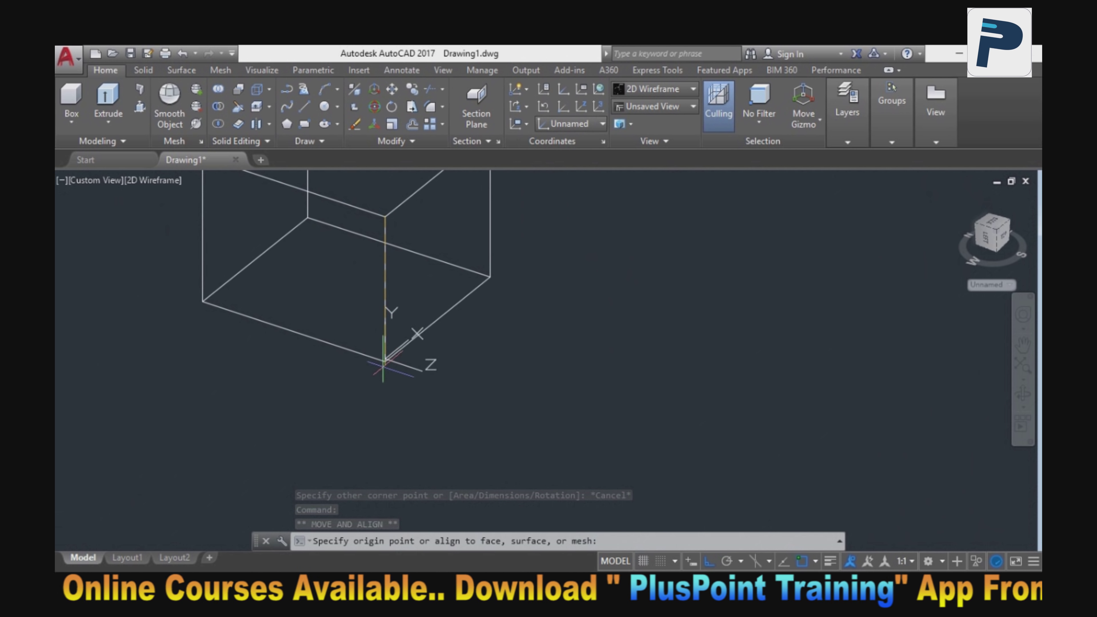
{"action": "left_click", "coordinate": [384, 360]}
{"action": "scroll", "coordinate": [404, 379], "scroll_direction": "up", "scroll_amount": 3}
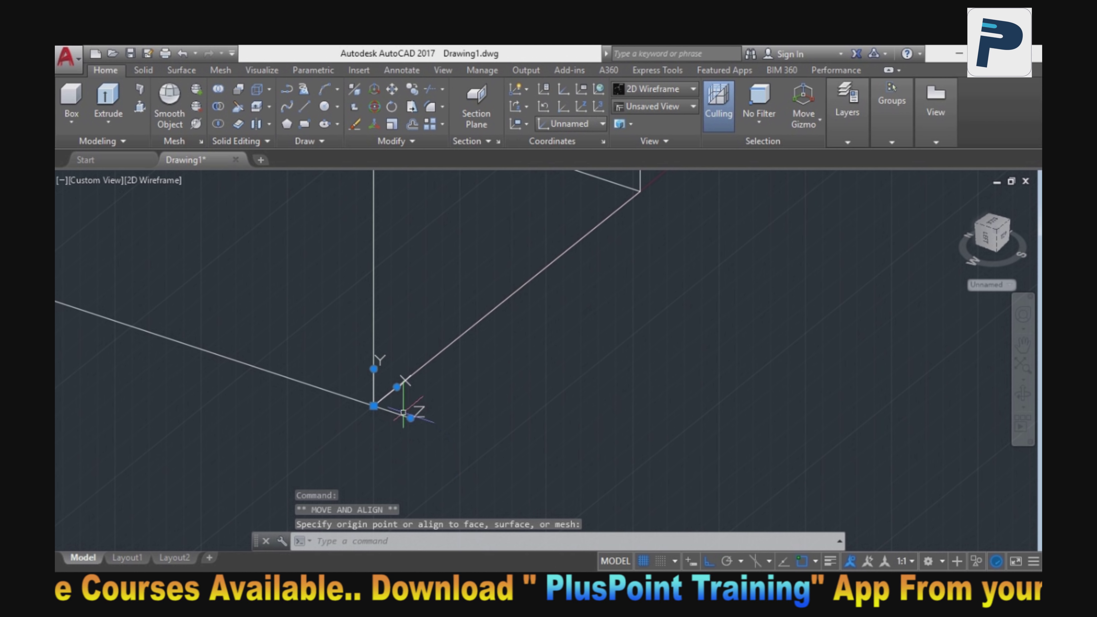
- Redirect the UCS Y axis, point X upward and Z downward using the icon grips
{"action": "left_click", "coordinate": [374, 369]}
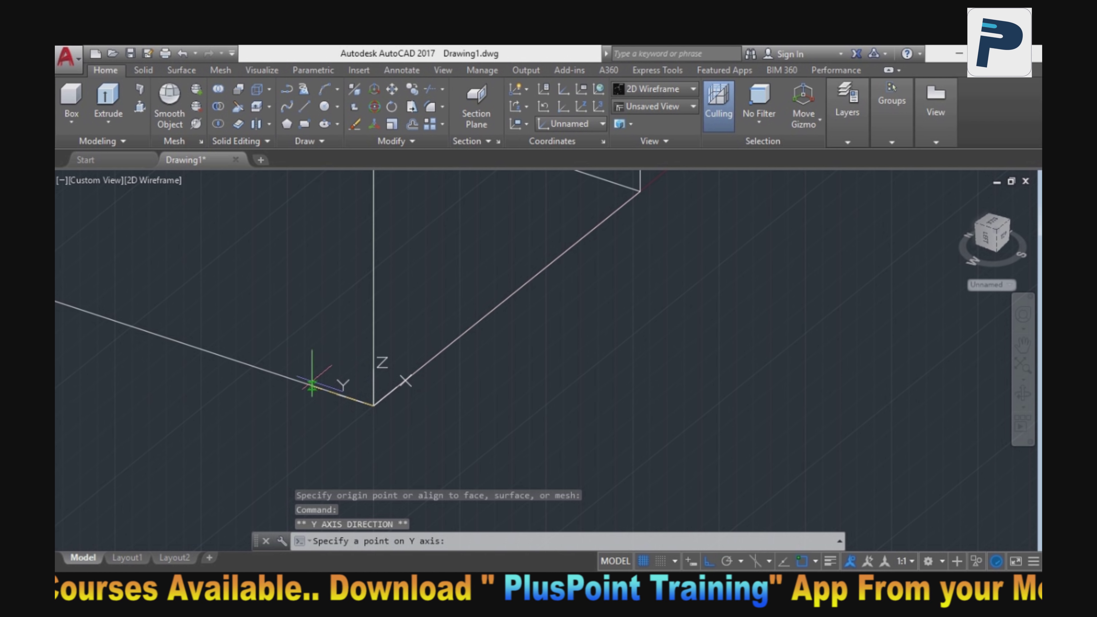
{"action": "left_click", "coordinate": [286, 379]}
{"action": "left_click", "coordinate": [400, 387]}
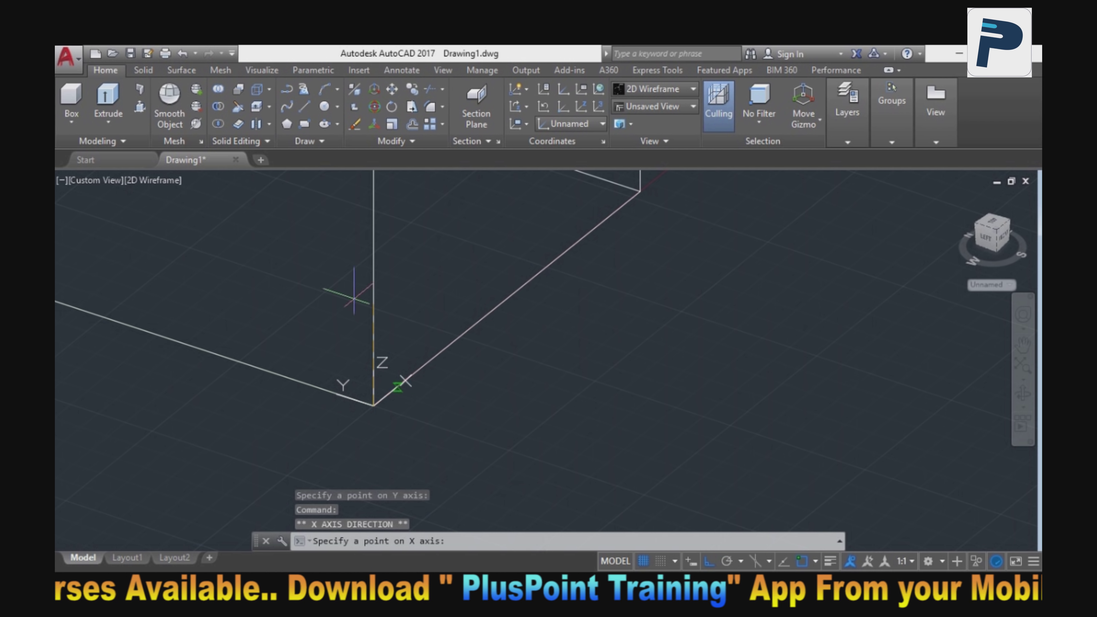
{"action": "left_click", "coordinate": [372, 279]}
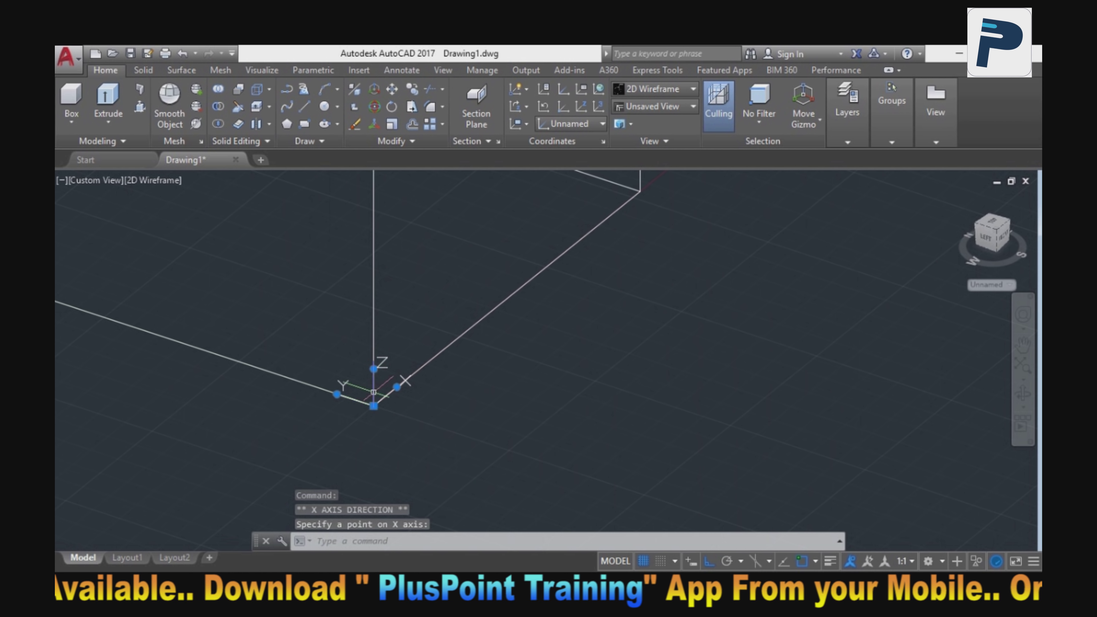
{"action": "left_click", "coordinate": [378, 374]}
{"action": "left_click", "coordinate": [410, 418]}
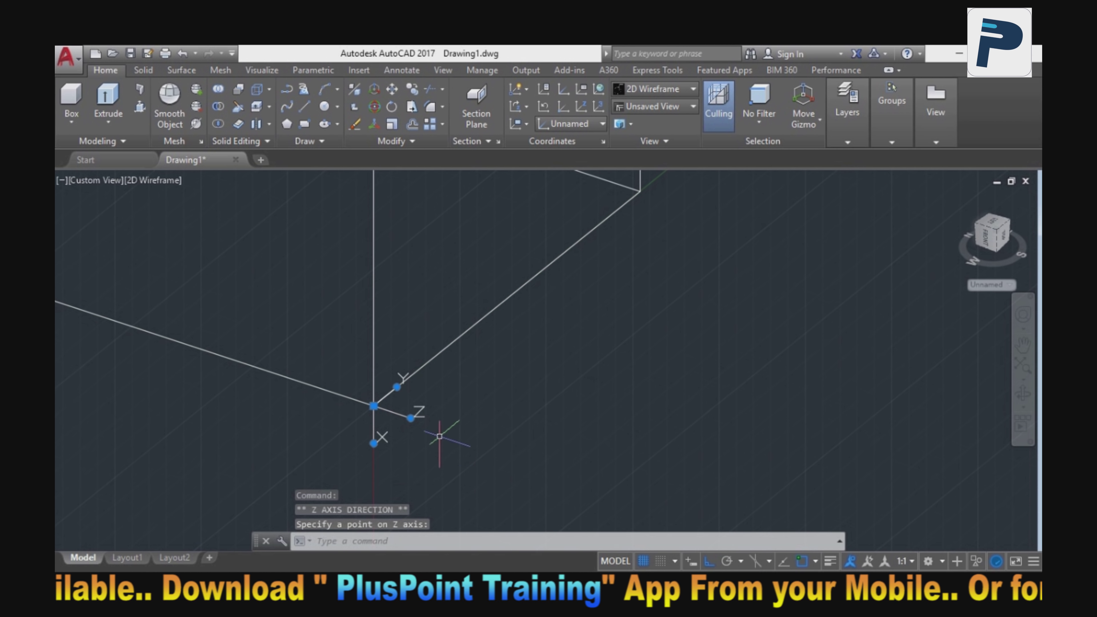
{"action": "left_click", "coordinate": [404, 443]}
{"action": "middle_click_drag", "start_coordinate": [427, 367], "coordinate": [424, 452]}
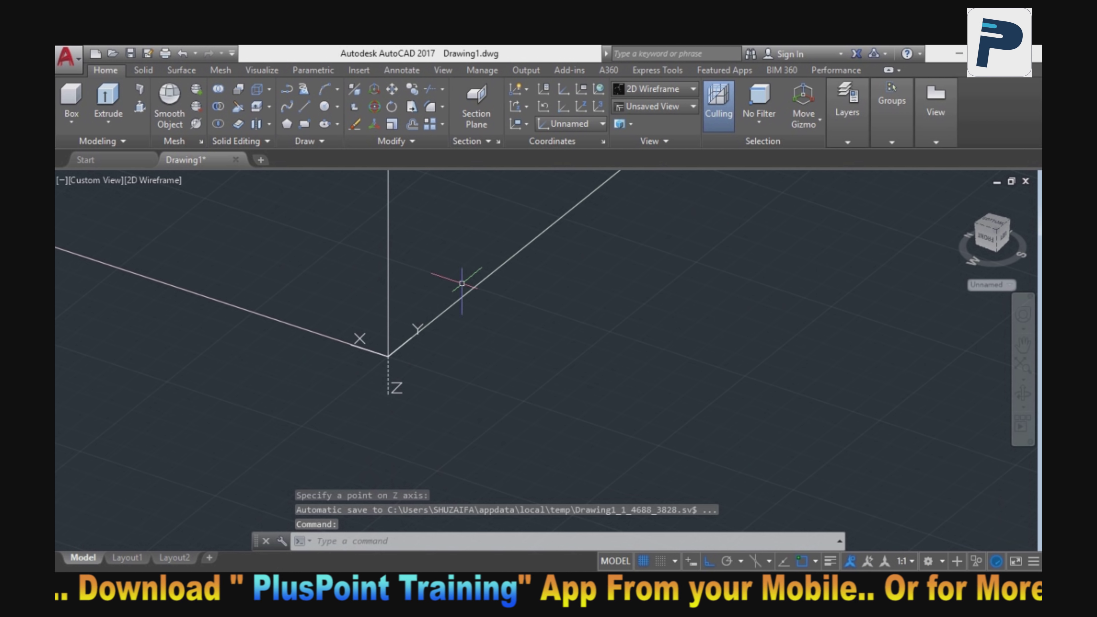
- Move the UCS origin to another box corner and redirect its Y axis
{"action": "left_click", "coordinate": [563, 109]}
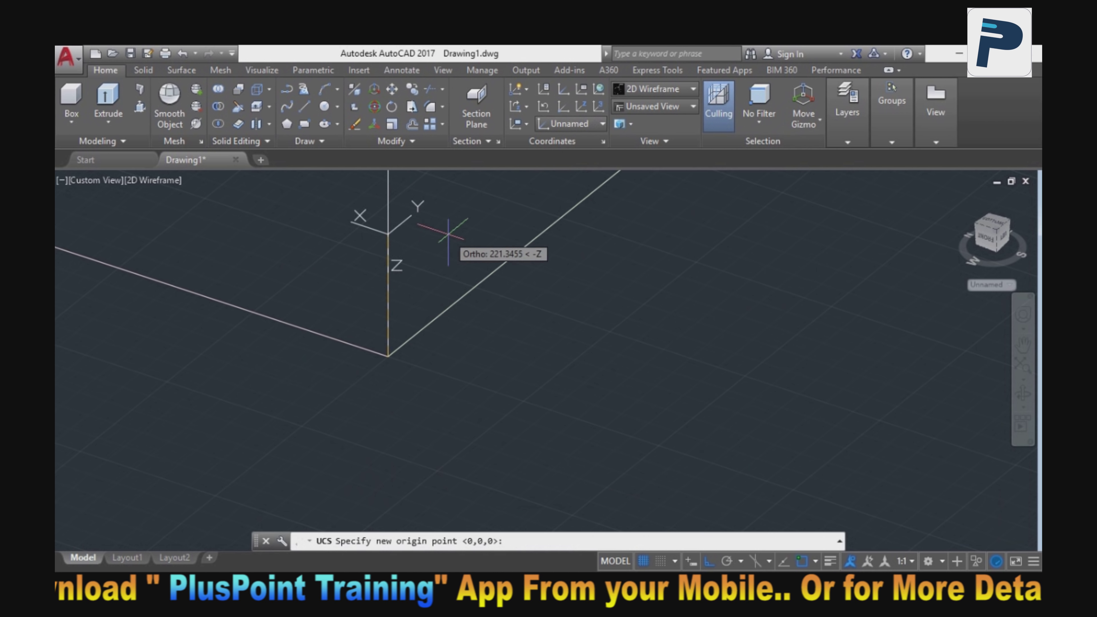
{"action": "middle_click_drag", "start_coordinate": [453, 242], "coordinate": [293, 367]}
{"action": "left_click", "coordinate": [492, 269]}
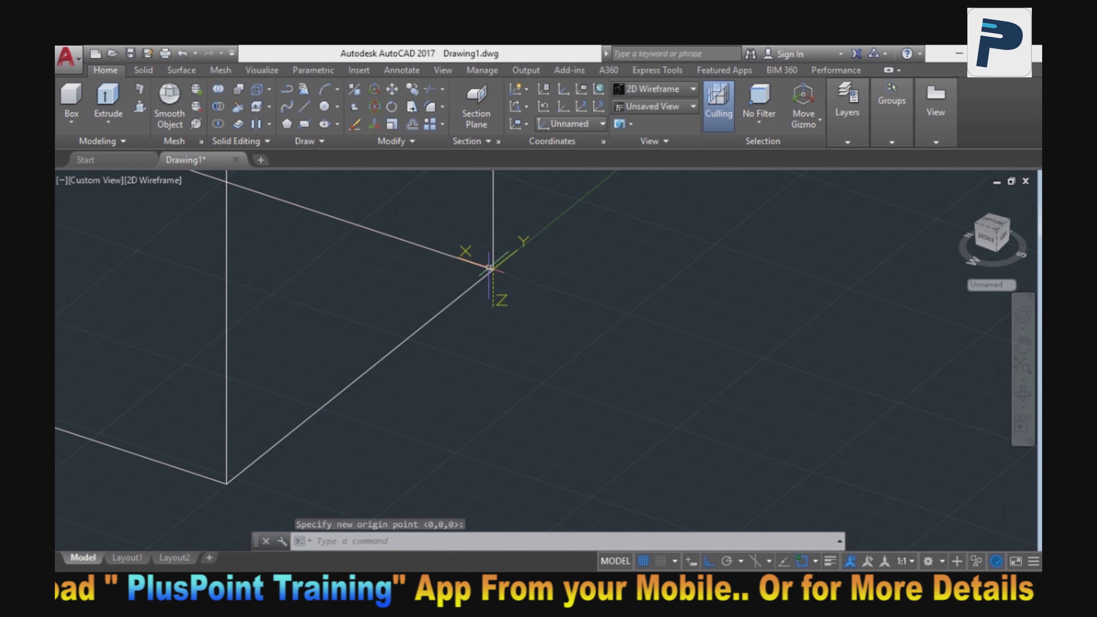
{"action": "middle_click_drag", "start_coordinate": [532, 320], "coordinate": [564, 317]}
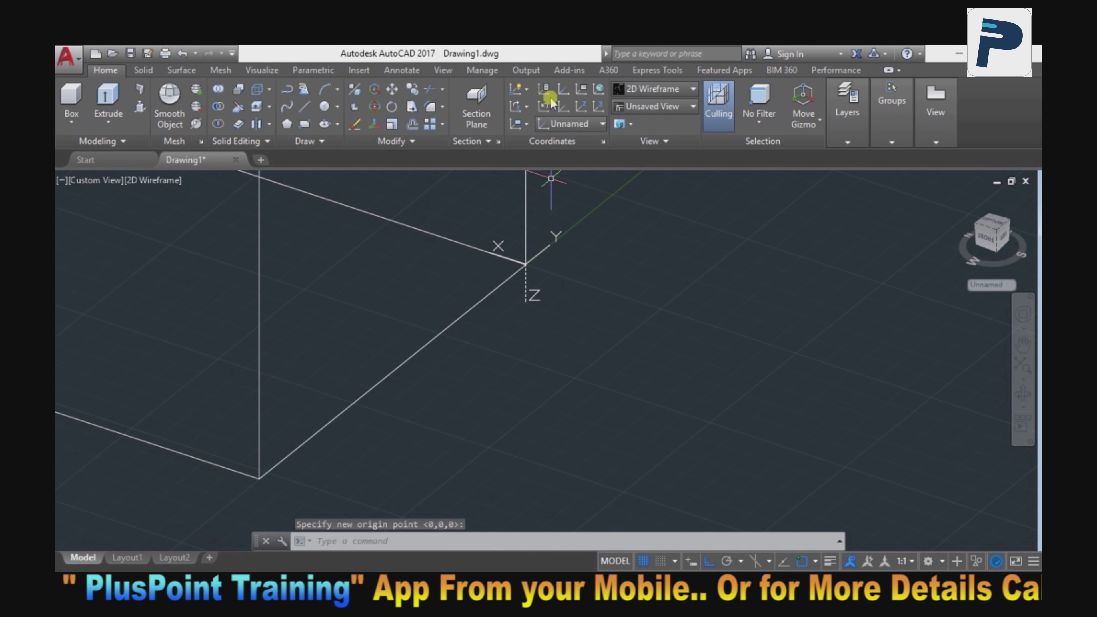
{"action": "left_click", "coordinate": [543, 249]}
{"action": "left_click", "coordinate": [587, 272]}
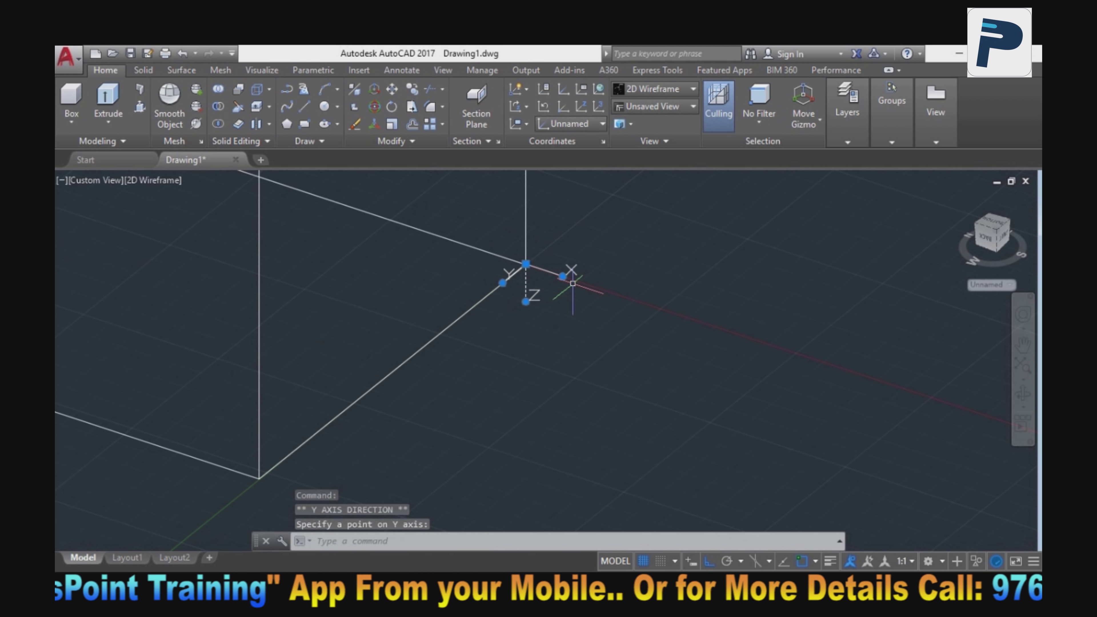
- Draw a test rectangle from the new origin, then select and delete it
{"action": "type", "text": "re"}
{"action": "key", "text": "Return"}
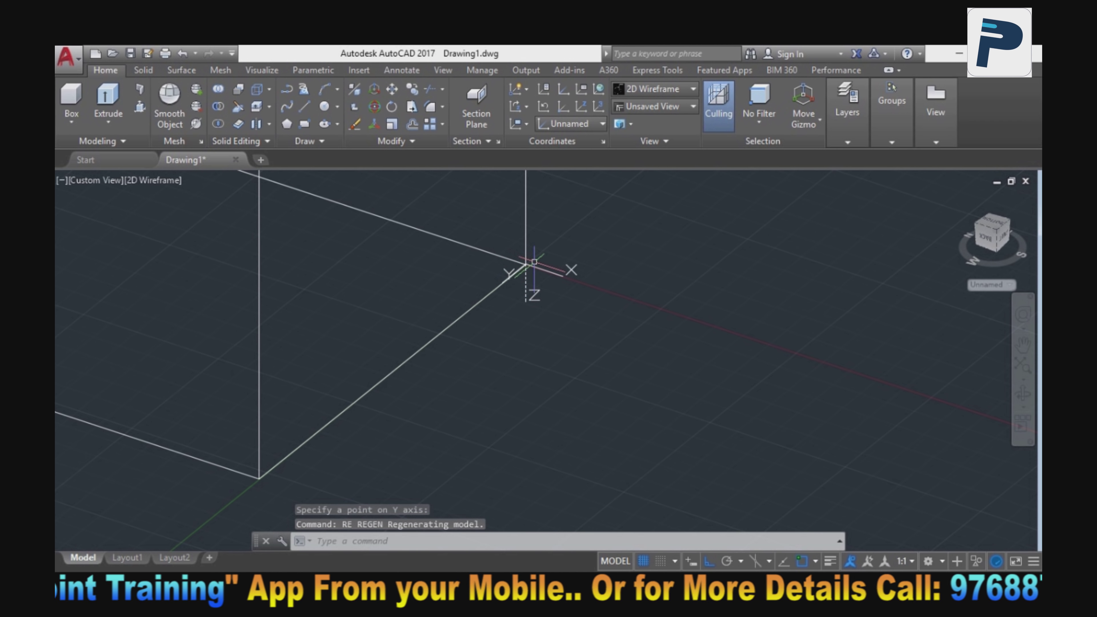
{"action": "type", "text": "rec"}
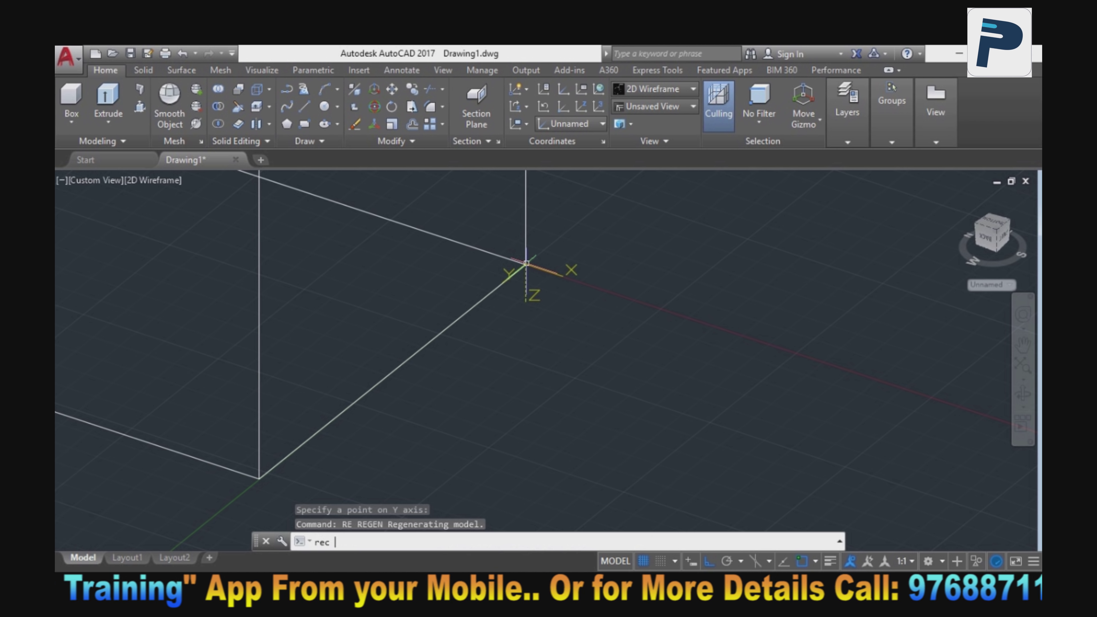
{"action": "key", "text": "Return"}
{"action": "left_click", "coordinate": [526, 263]}
{"action": "left_click", "coordinate": [628, 406]}
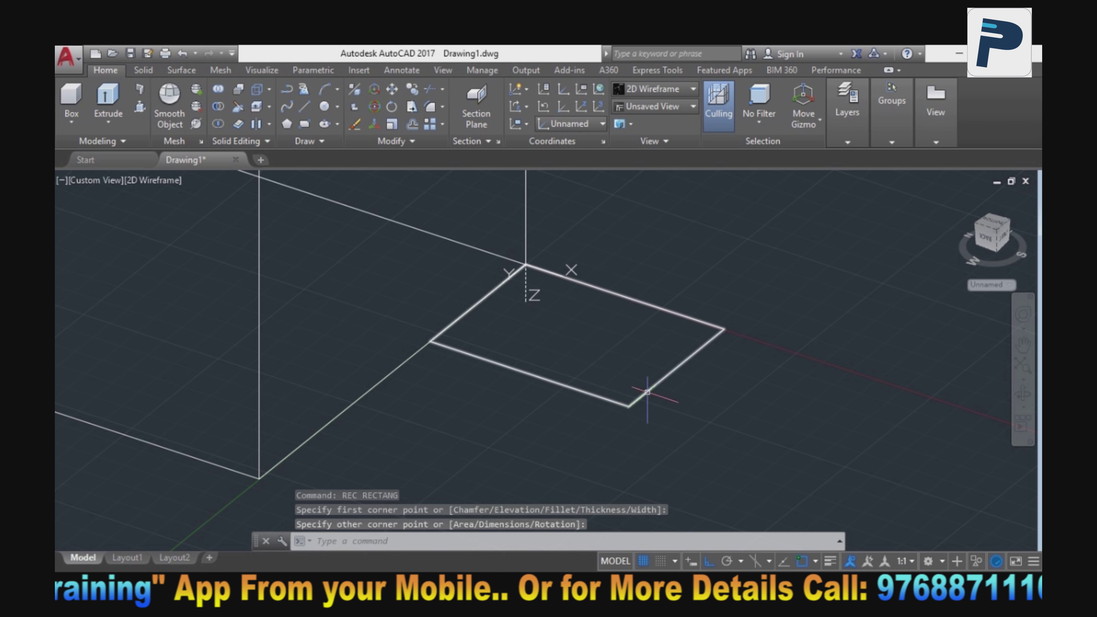
{"action": "left_click", "coordinate": [669, 387]}
{"action": "left_click", "coordinate": [588, 358]}
{"action": "key", "text": "Delete"}
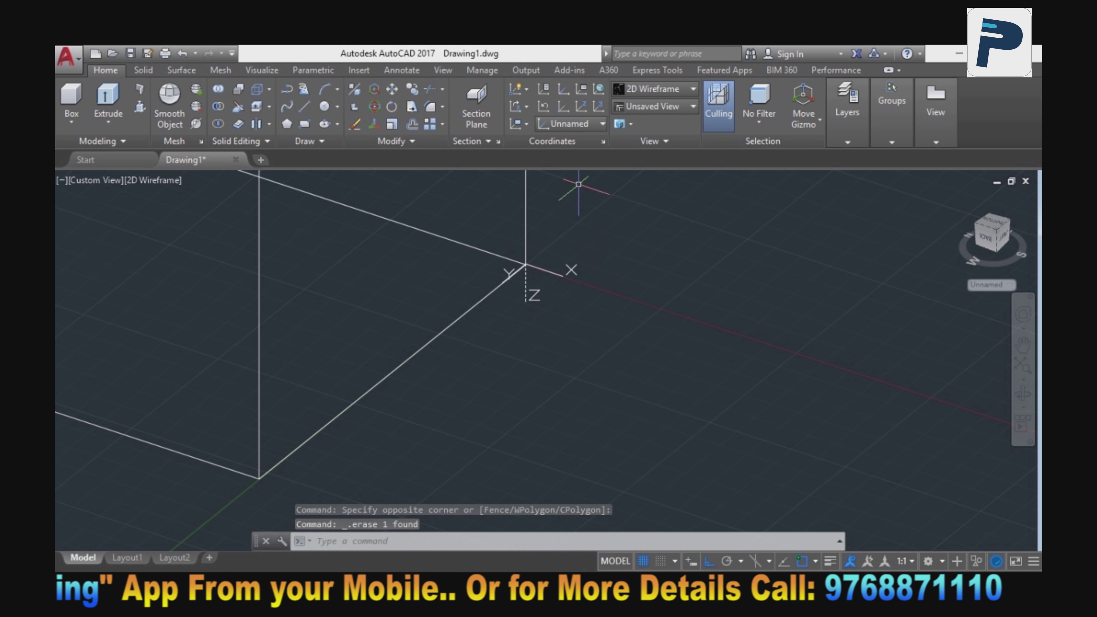
- Set a Z-axis-vector UCS at the box corner with Z pointing away from the face
{"action": "left_click", "coordinate": [577, 108]}
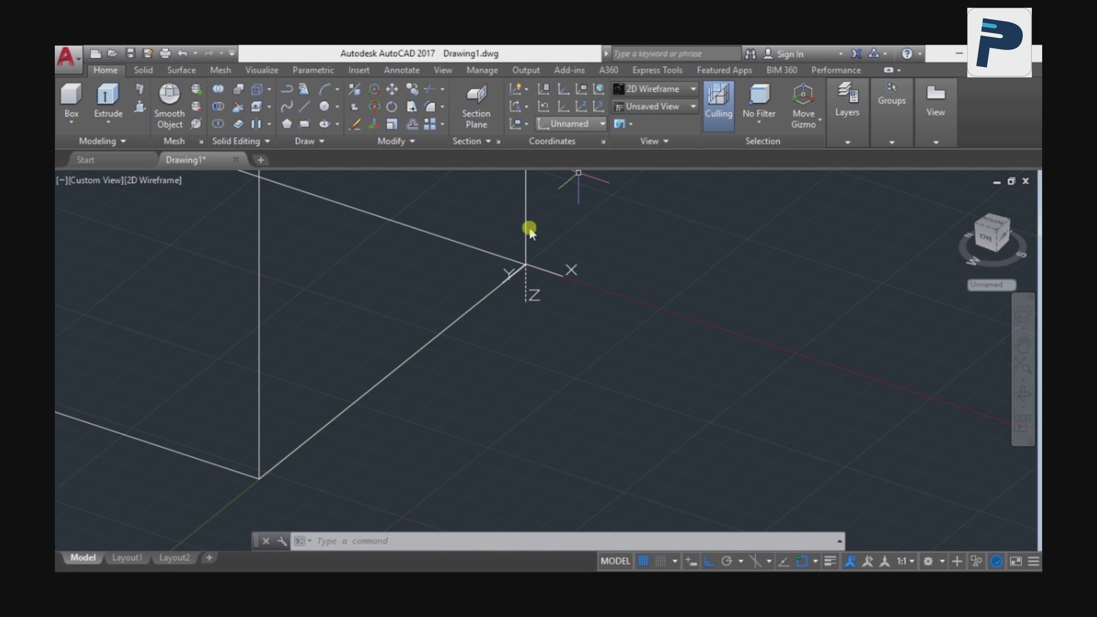
{"action": "left_click", "coordinate": [581, 108]}
{"action": "scroll", "coordinate": [477, 367], "scroll_direction": "down", "scroll_amount": 4}
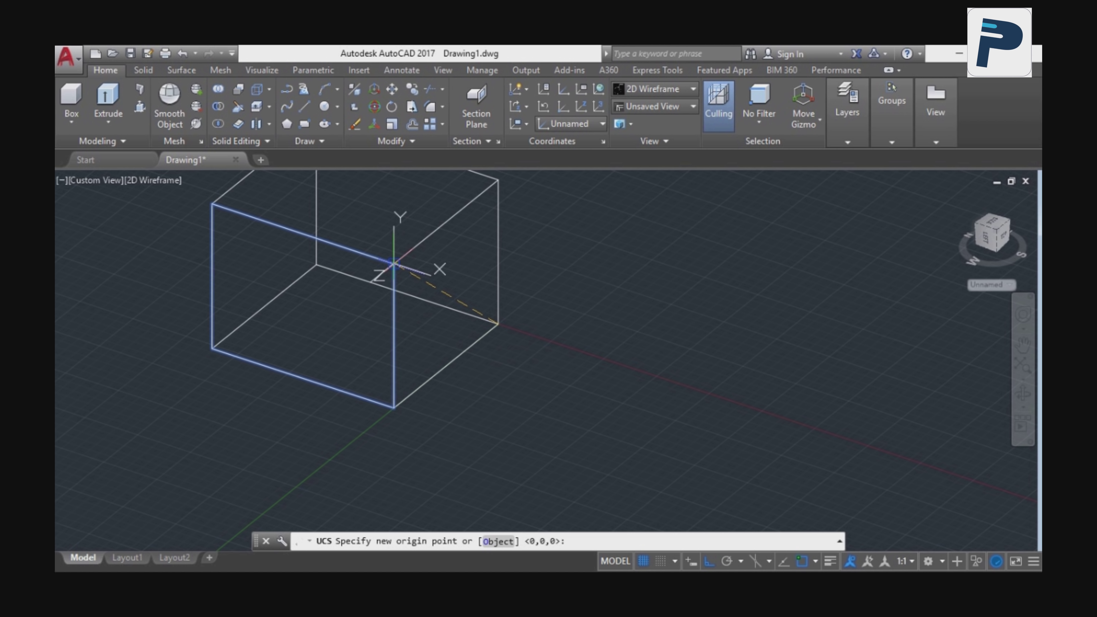
{"action": "left_click", "coordinate": [394, 263]}
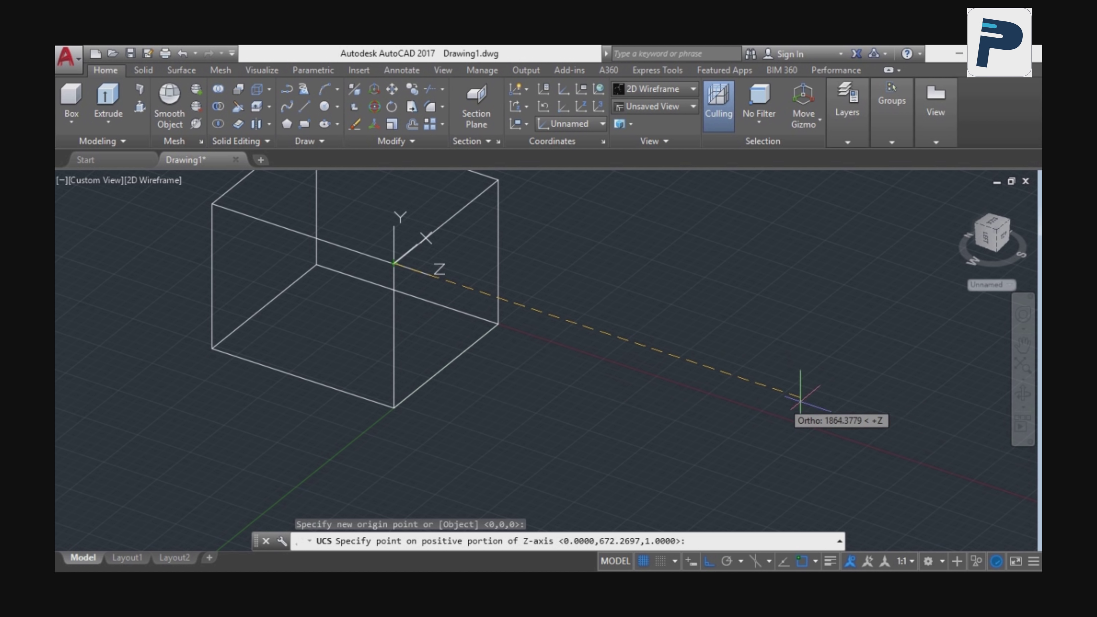
{"action": "left_click", "coordinate": [890, 425]}
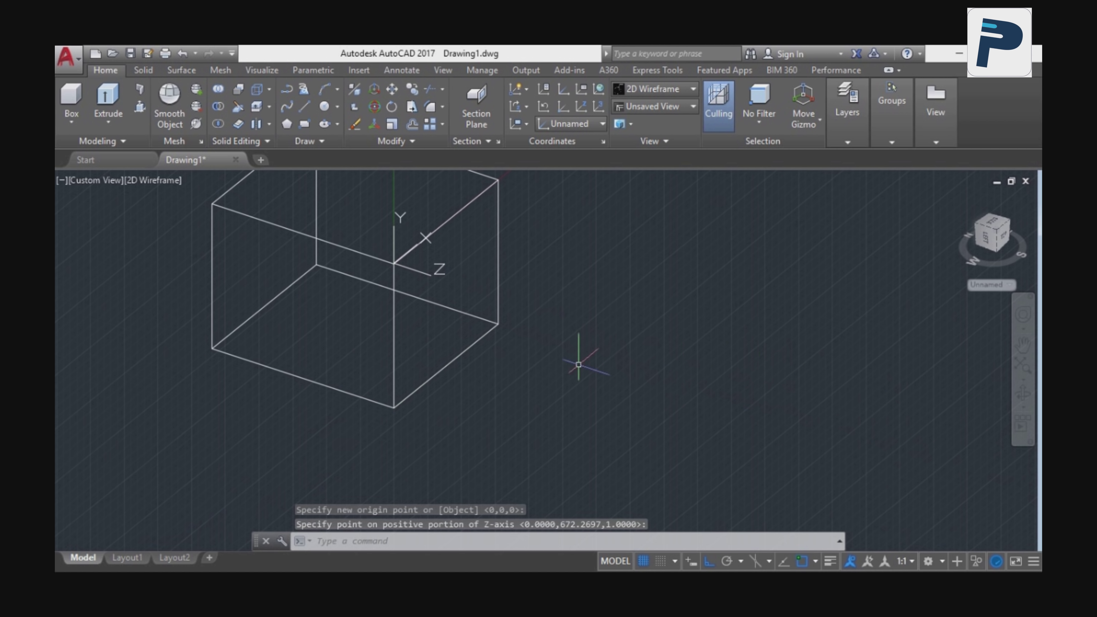
- Attempt a rectangle on the face, dismissing a crash report, then cancel it
{"action": "type", "text": "RE"}
{"action": "key", "text": "Return"}
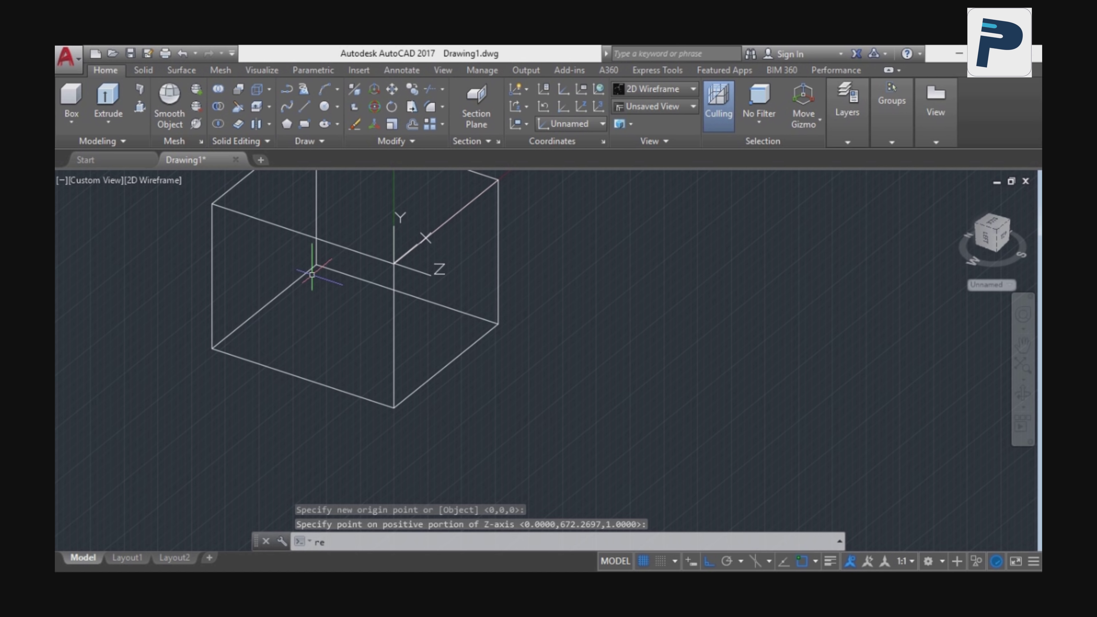
{"action": "type", "text": "RE"}
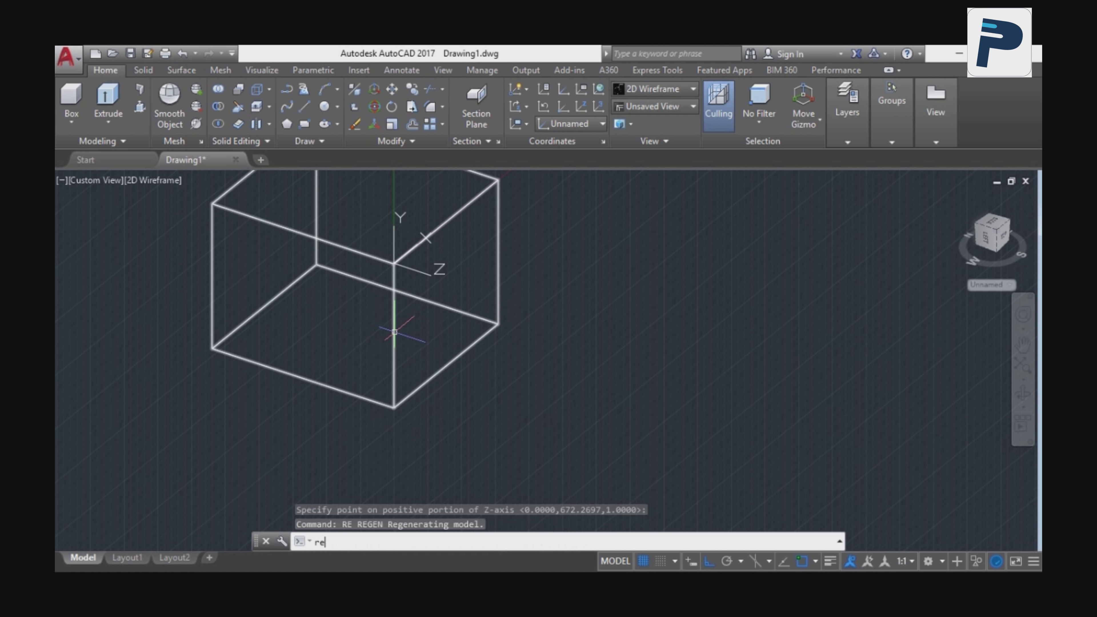
{"action": "type", "text": "C"}
{"action": "key", "text": "Return"}
{"action": "left_click", "coordinate": [629, 331]}
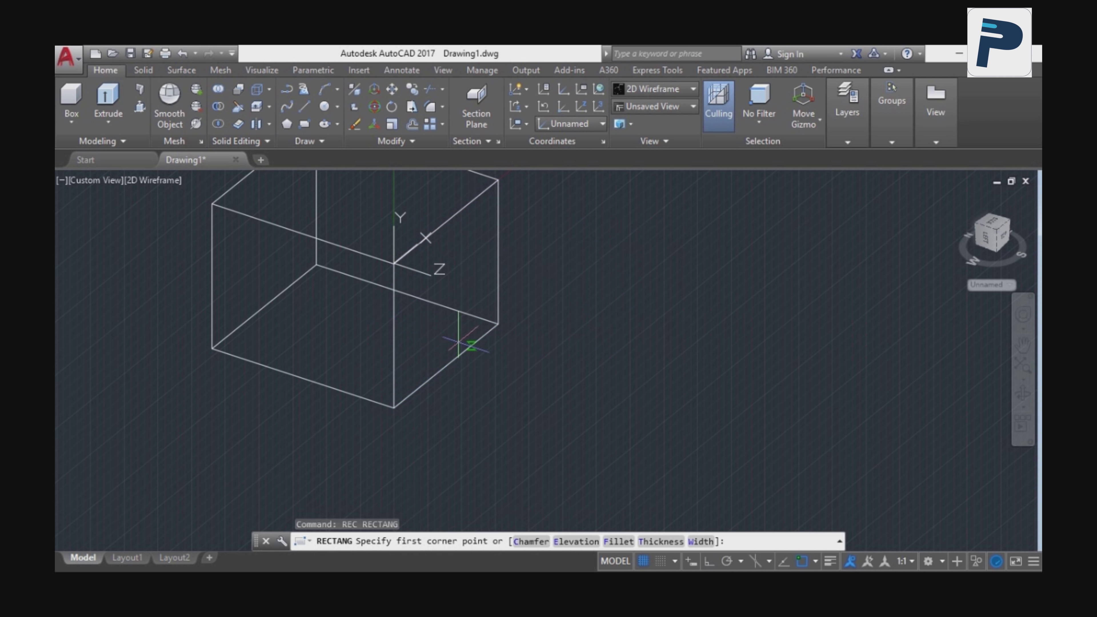
{"action": "type", "text": "c"}
{"action": "key", "text": "Return"}
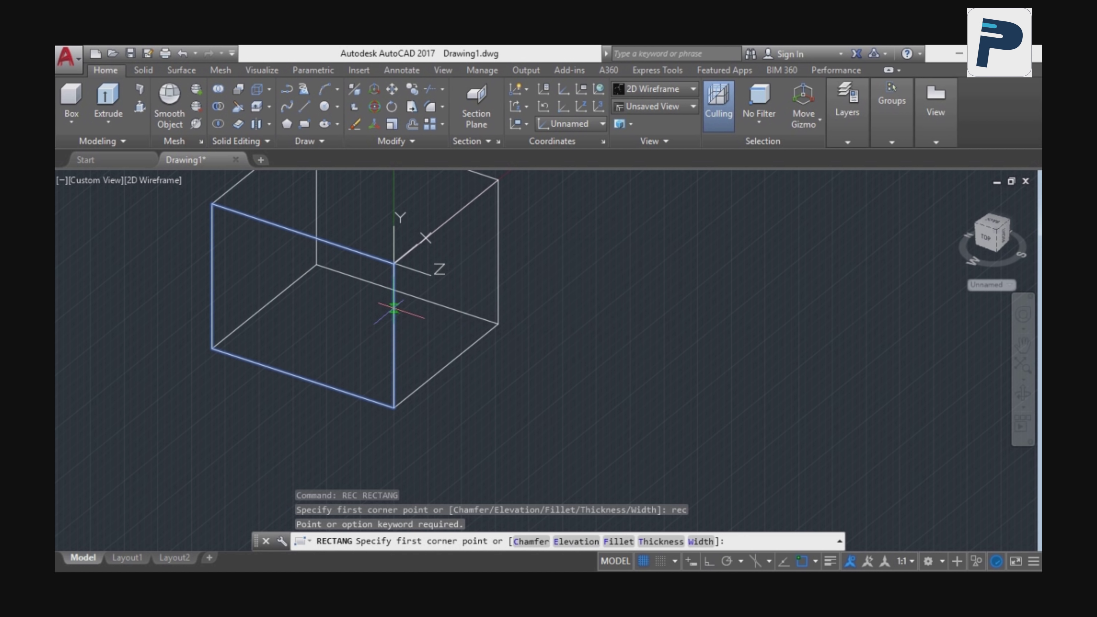
{"action": "left_click", "coordinate": [393, 325]}
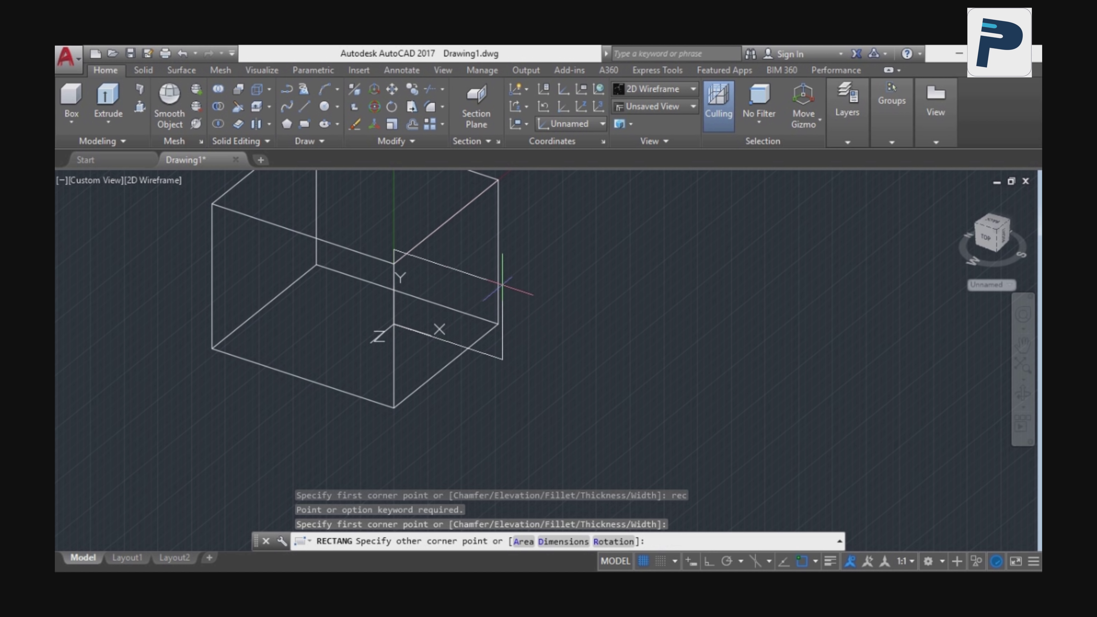
{"action": "key", "text": "Escape"}
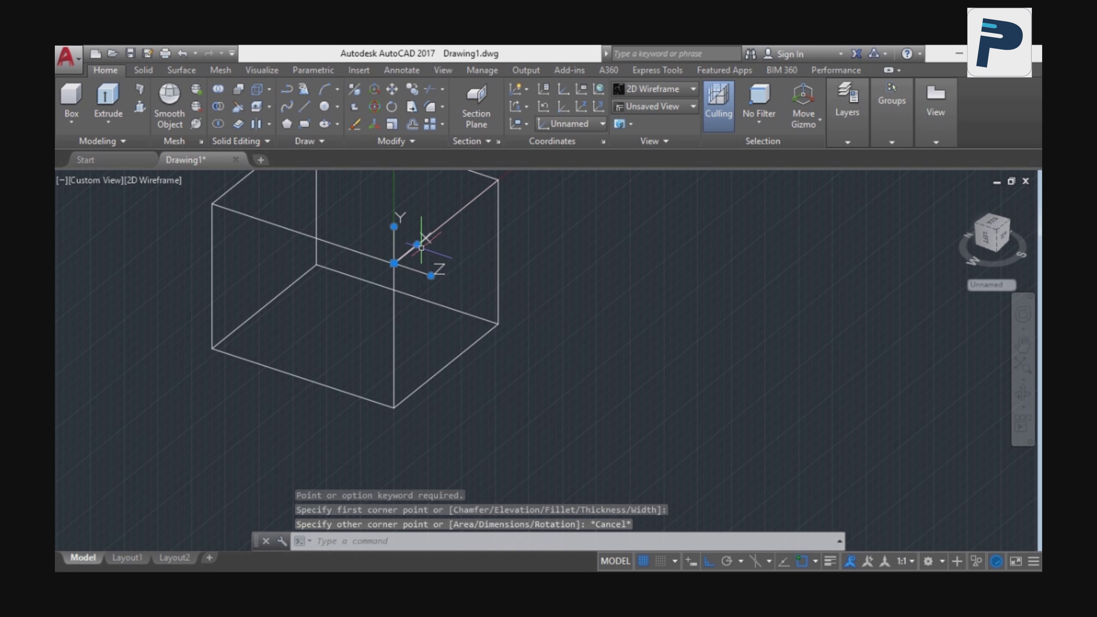
- Point the UCS X axis at the box corner and cancel another rectangle attempt
{"action": "left_click", "coordinate": [417, 245]}
{"action": "left_click", "coordinate": [498, 180]}
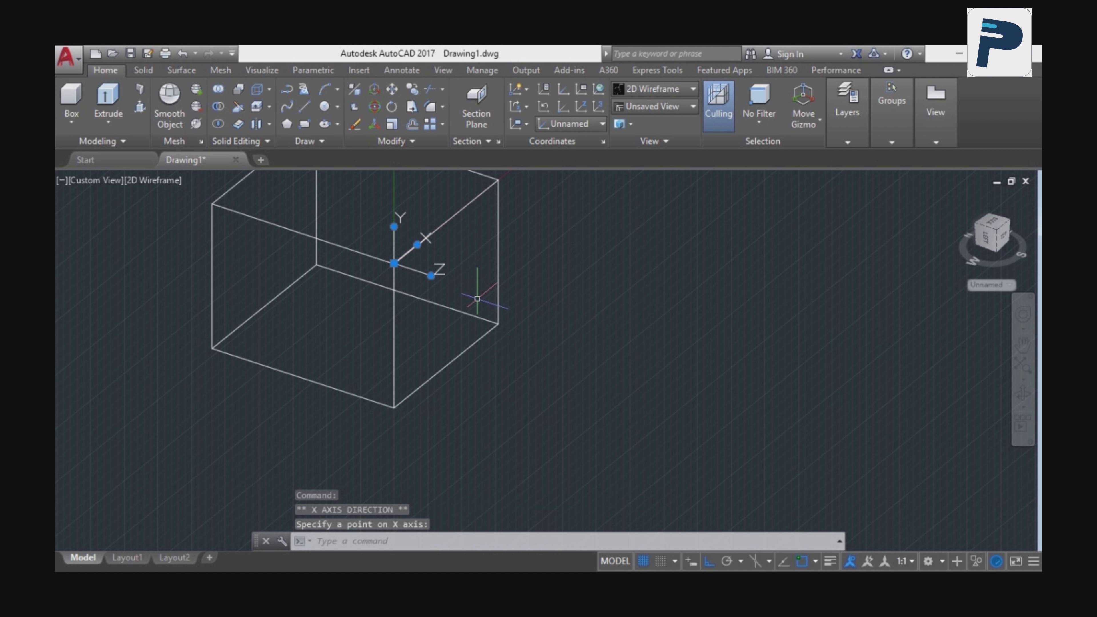
{"action": "type", "text": "rec"}
{"action": "key", "text": "Return"}
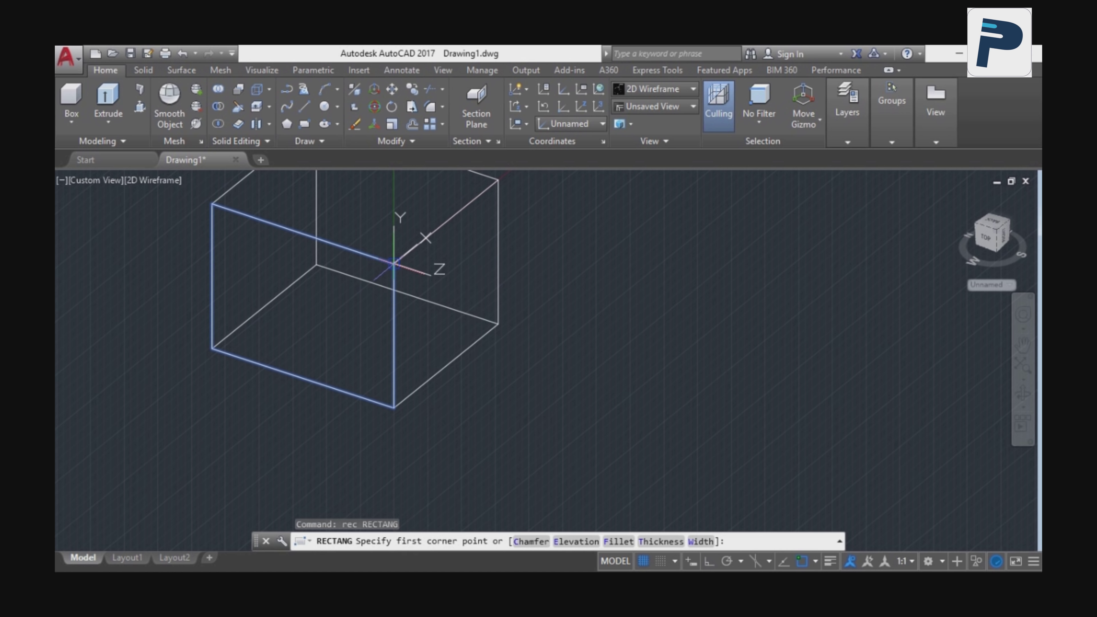
{"action": "left_click", "coordinate": [394, 264]}
{"action": "key", "text": "Escape"}
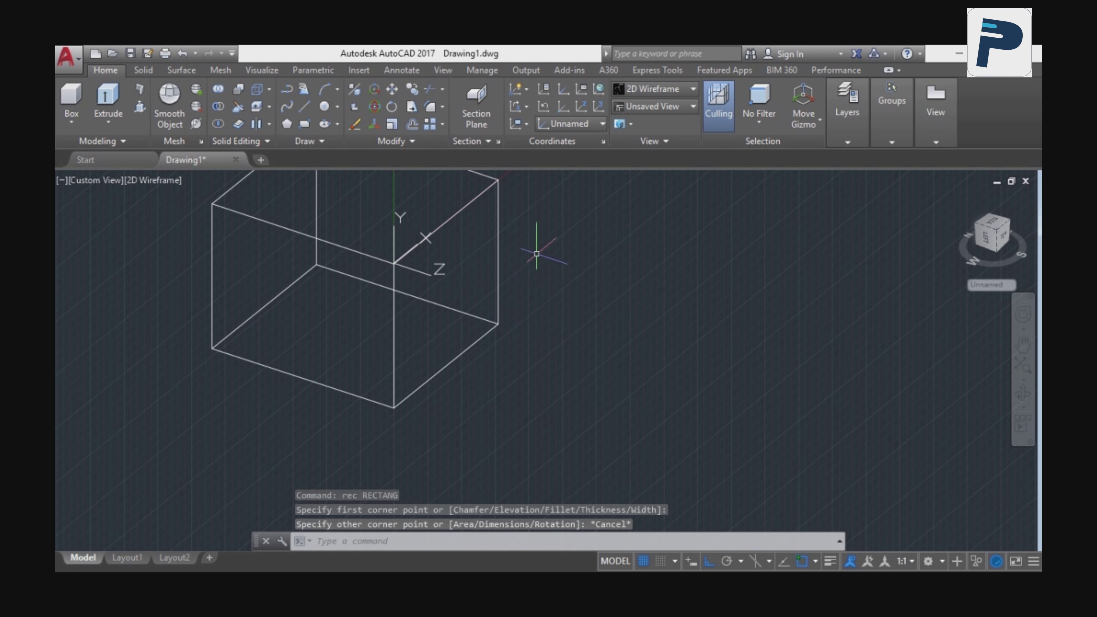
{"action": "scroll", "coordinate": [514, 306], "scroll_direction": "up", "scroll_amount": 3}
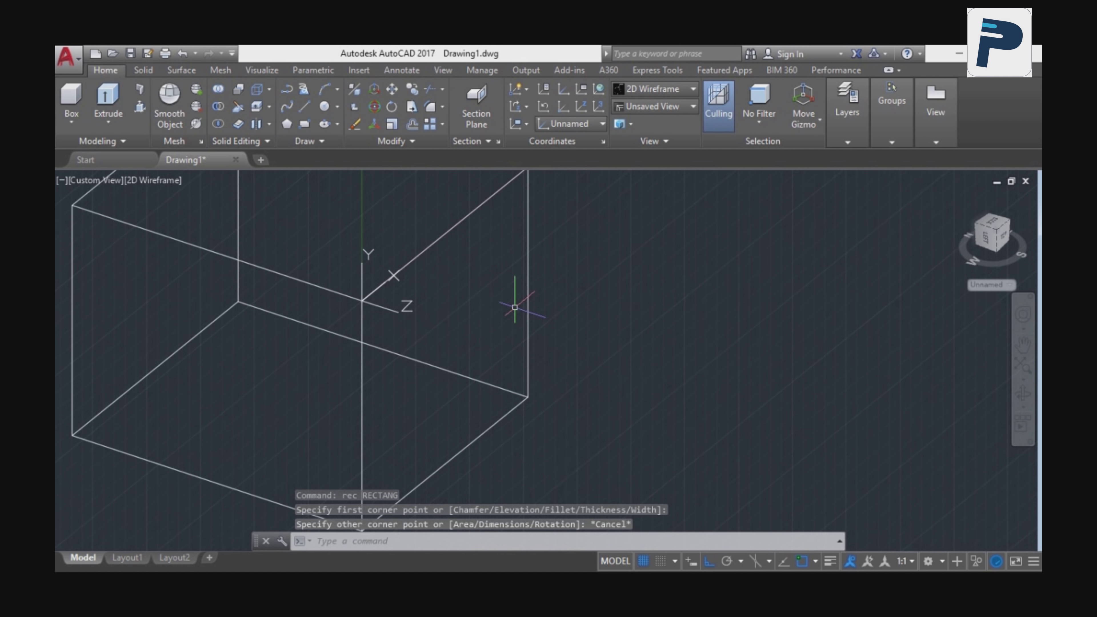
{"action": "left_click", "coordinate": [563, 128]}
{"action": "left_click", "coordinate": [561, 141]}
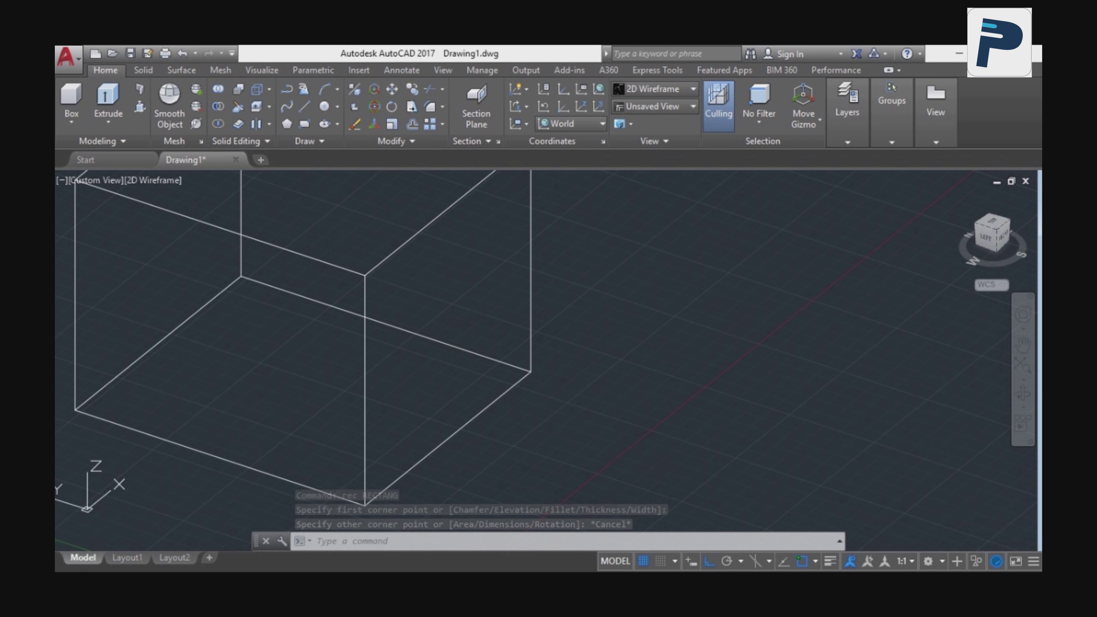
{"action": "left_click", "coordinate": [564, 104]}
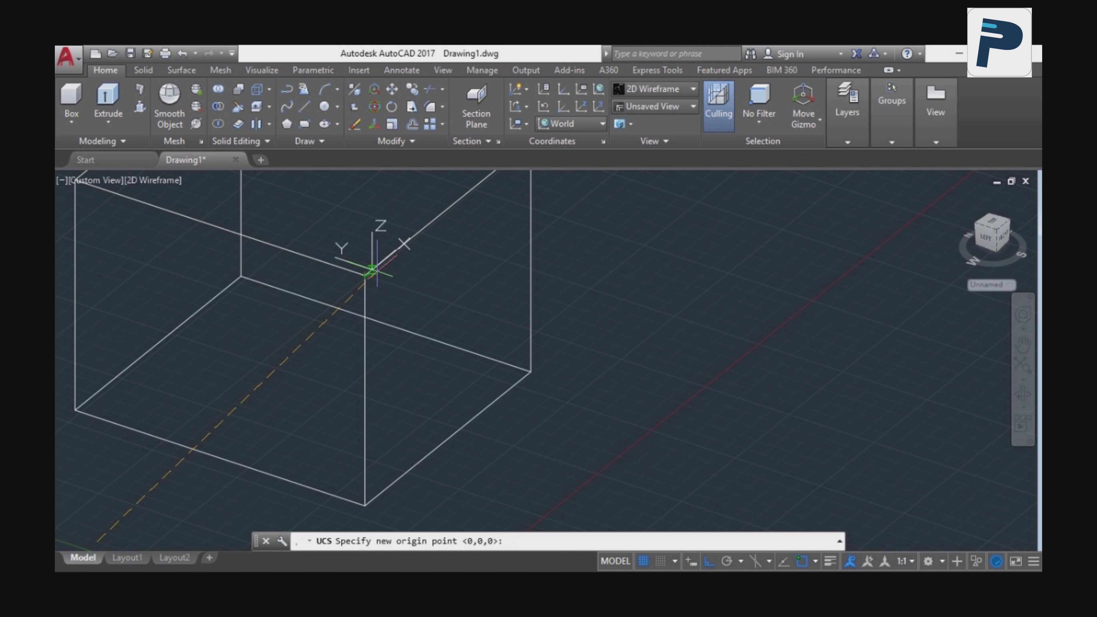
{"action": "key", "text": "ctrl+z"}
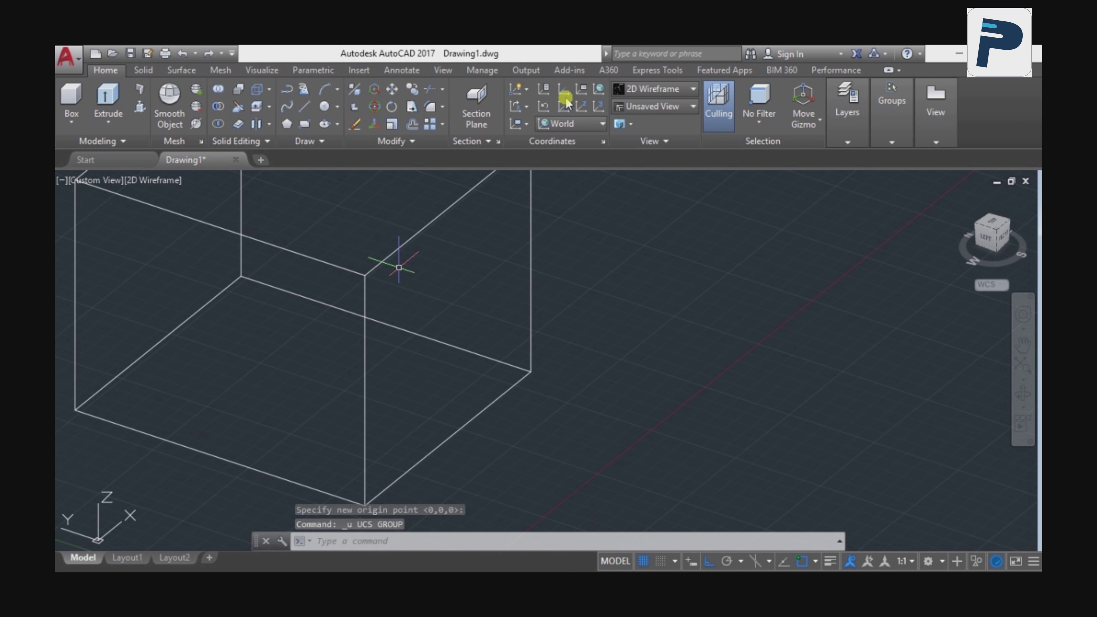
{"action": "left_click", "coordinate": [559, 90]}
{"action": "left_click", "coordinate": [365, 276]}
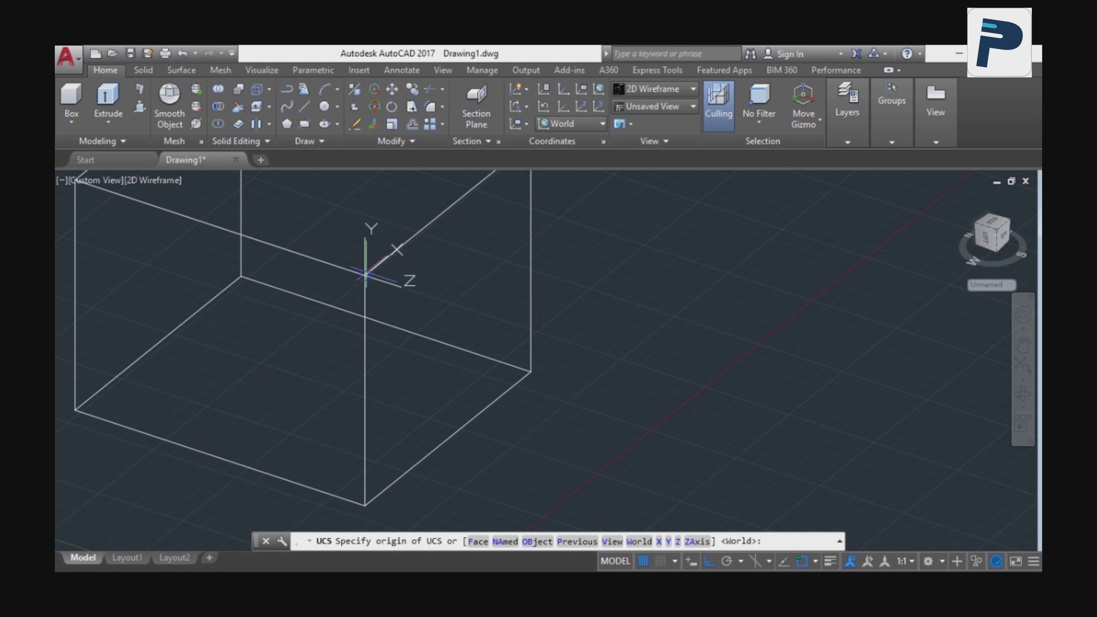
{"action": "scroll", "coordinate": [385, 353], "scroll_direction": "up", "scroll_amount": 3}
{"action": "middle_click_drag", "start_coordinate": [429, 277], "coordinate": [375, 363]}
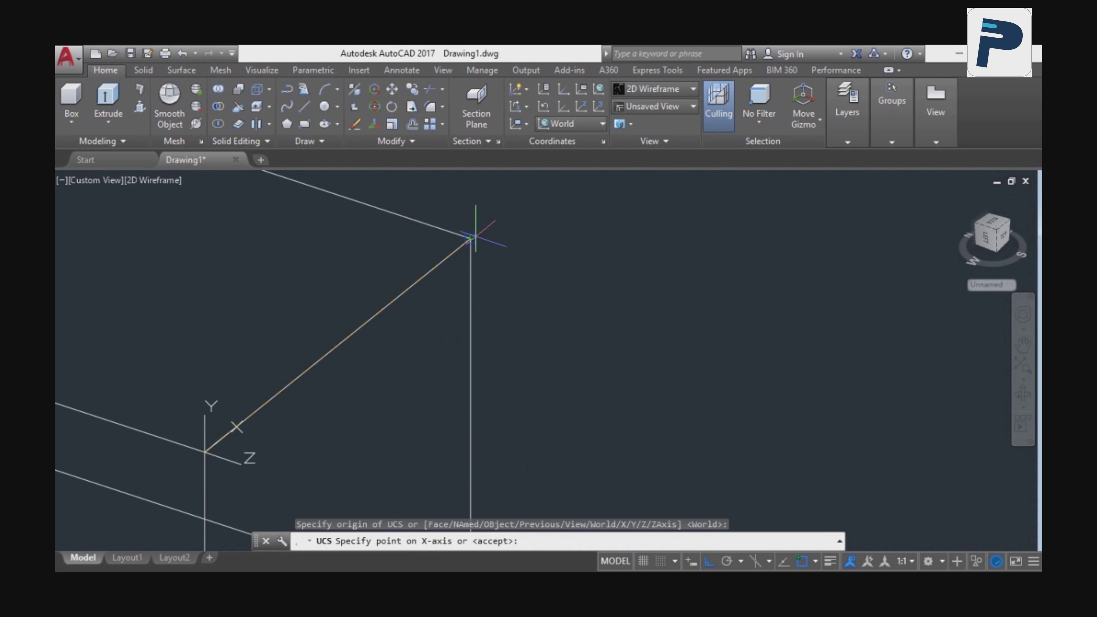
{"action": "left_click", "coordinate": [471, 237]}
{"action": "scroll", "coordinate": [475, 238], "scroll_direction": "down", "scroll_amount": 5}
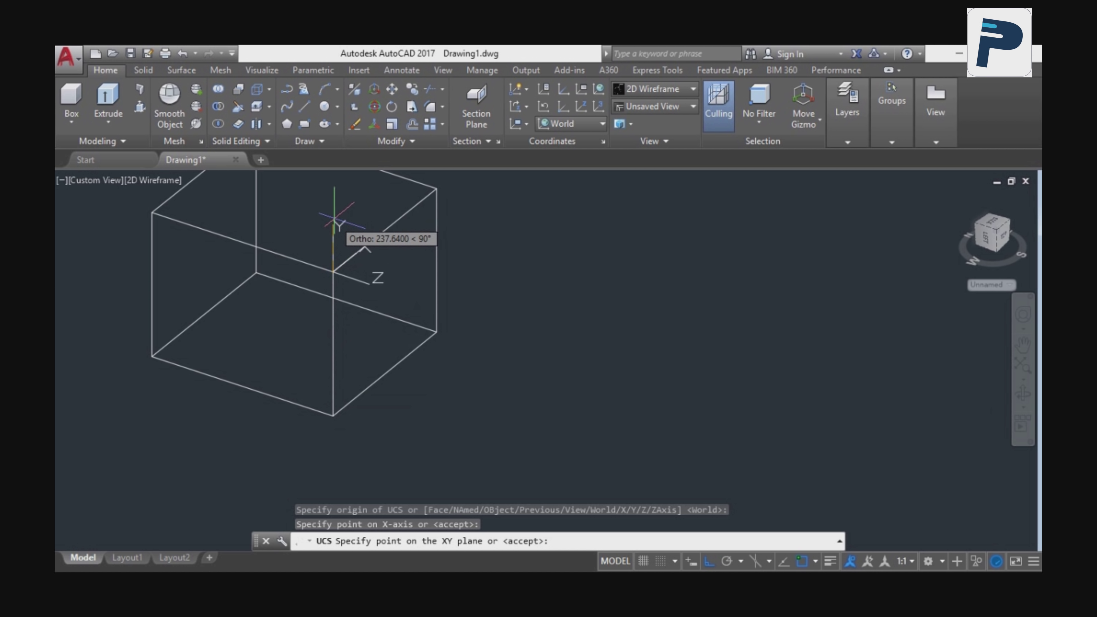
{"action": "left_click", "coordinate": [334, 222]}
{"action": "type", "text": "rec"}
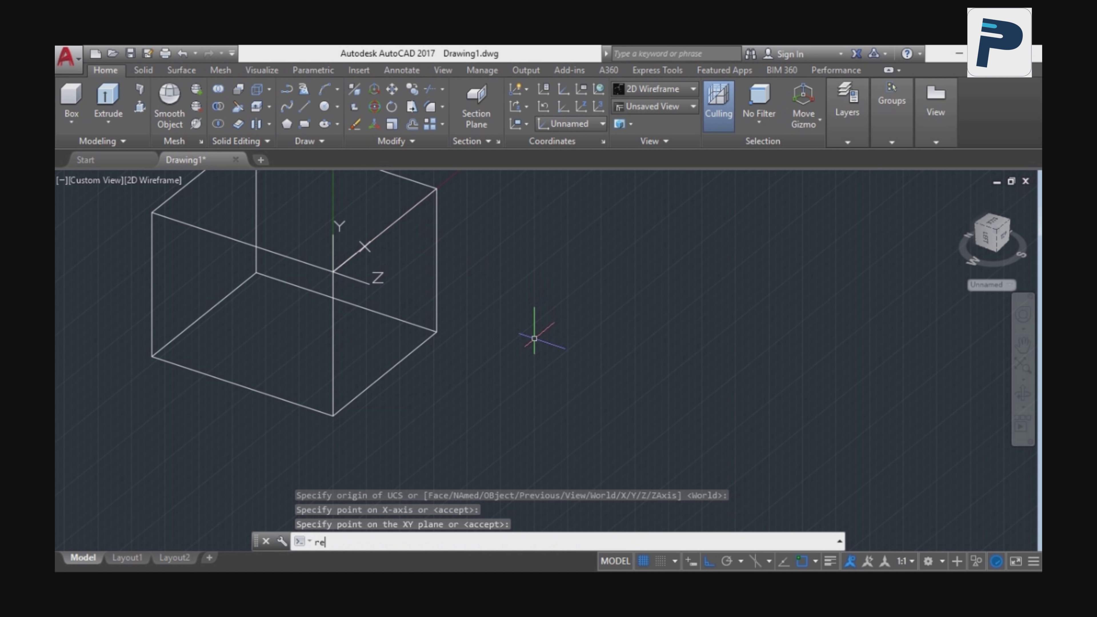
{"action": "key", "text": "Return"}
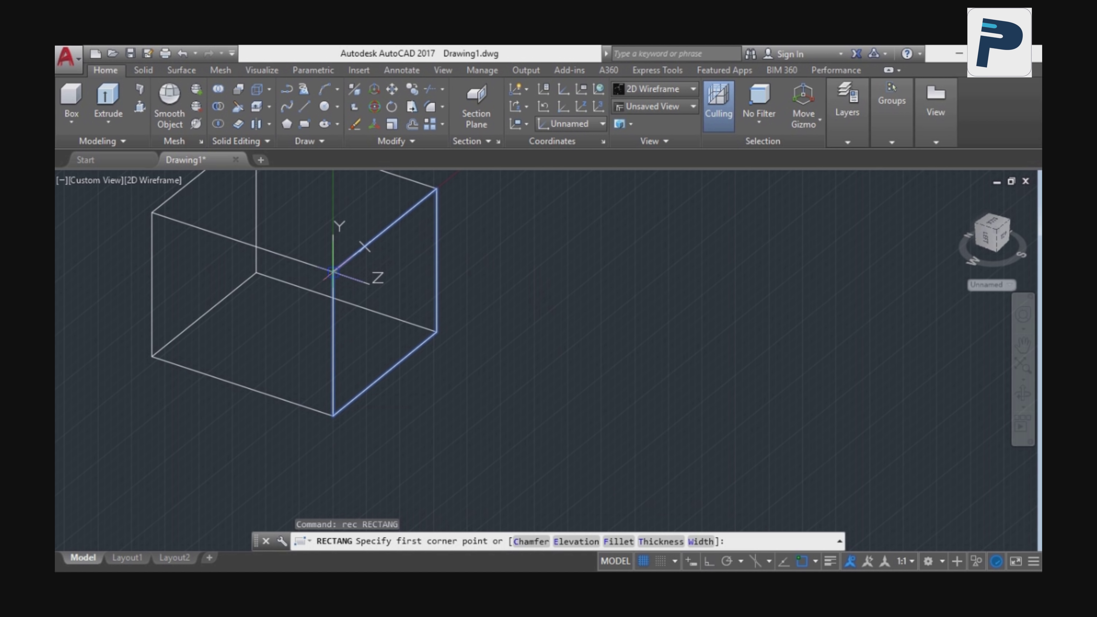
{"action": "left_click", "coordinate": [333, 272]}
{"action": "left_click", "coordinate": [404, 301]}
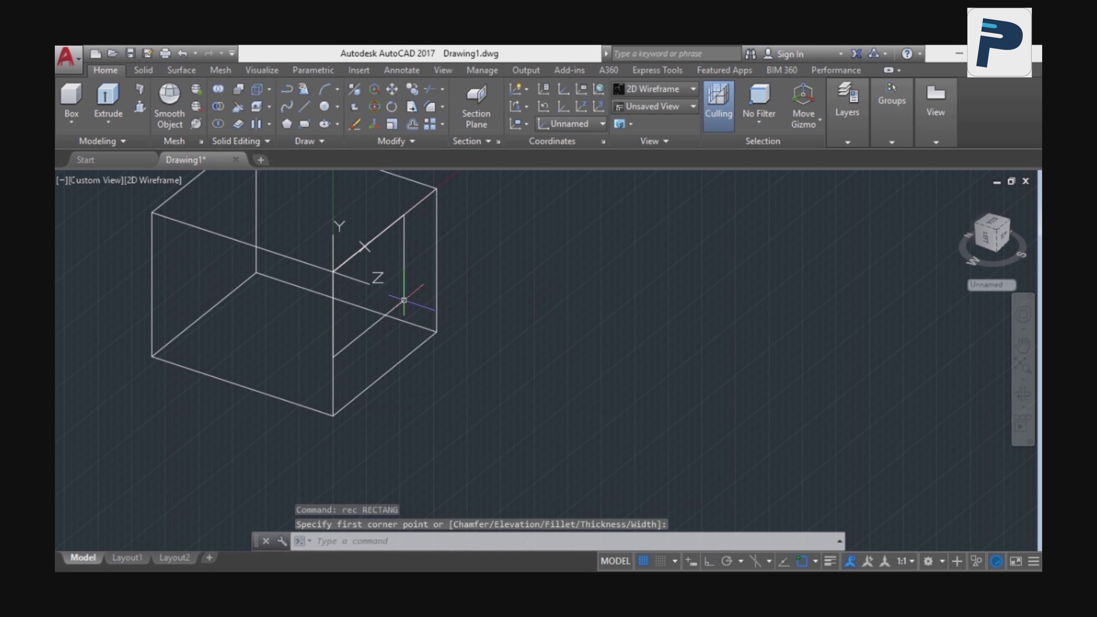
{"action": "middle_click_drag", "start_coordinate": [404, 301], "coordinate": [431, 289]}
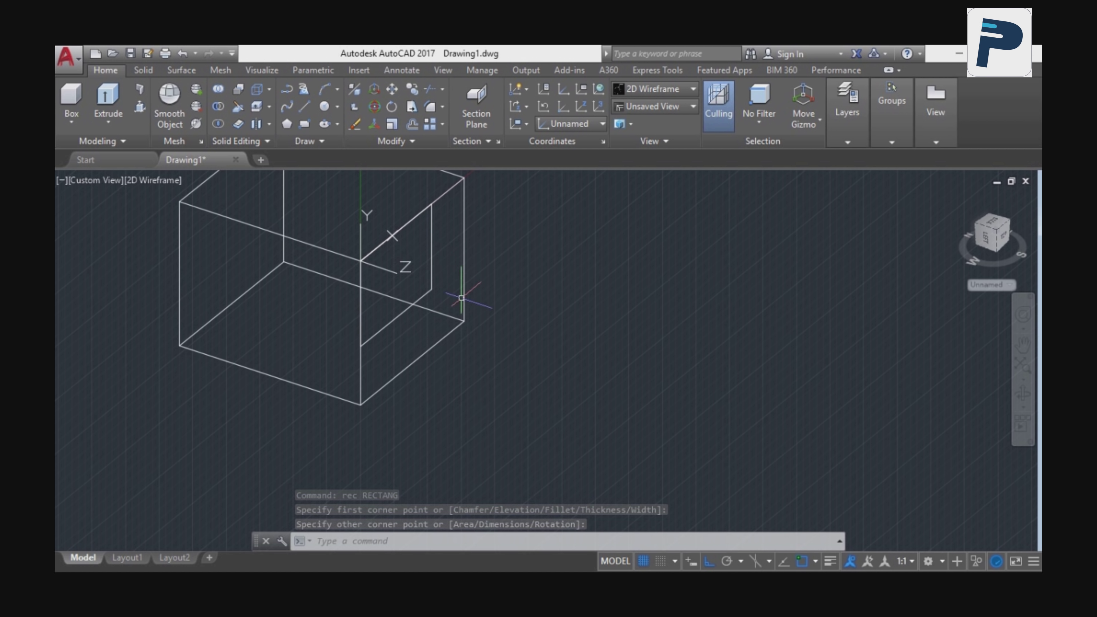
{"action": "left_click", "coordinate": [563, 106]}
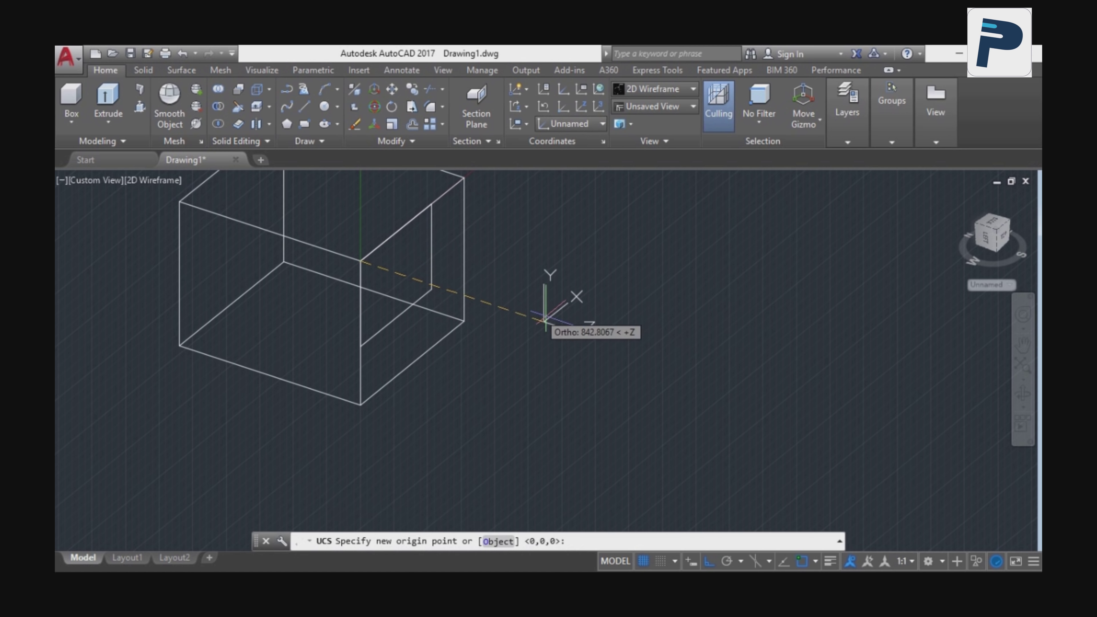
{"action": "left_click", "coordinate": [361, 261]}
{"action": "left_click", "coordinate": [691, 363]}
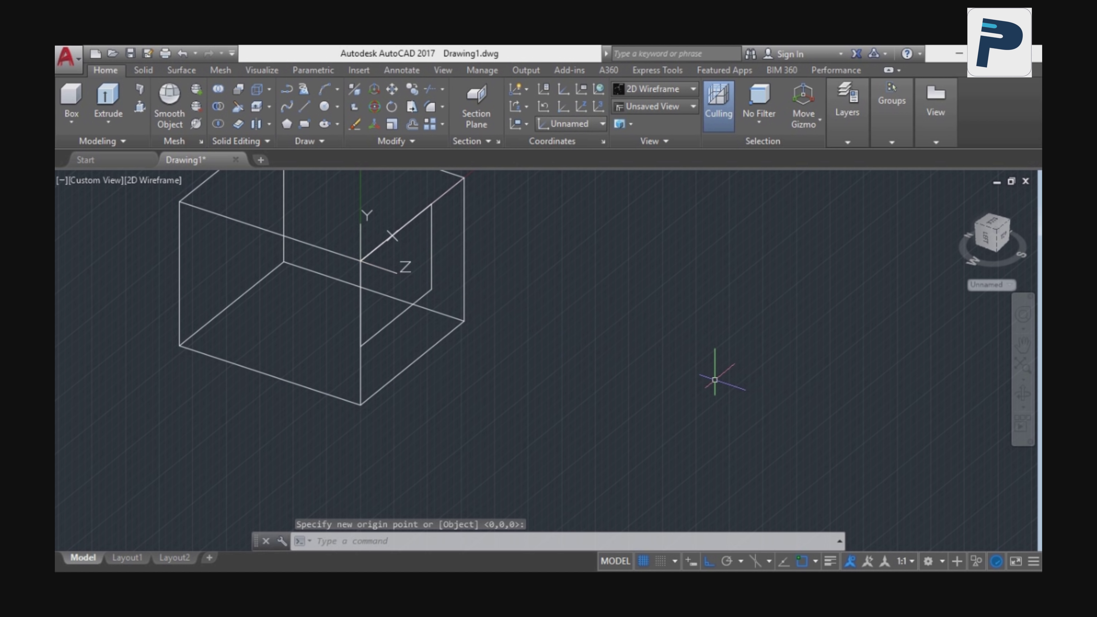
{"action": "left_click", "coordinate": [108, 103]}
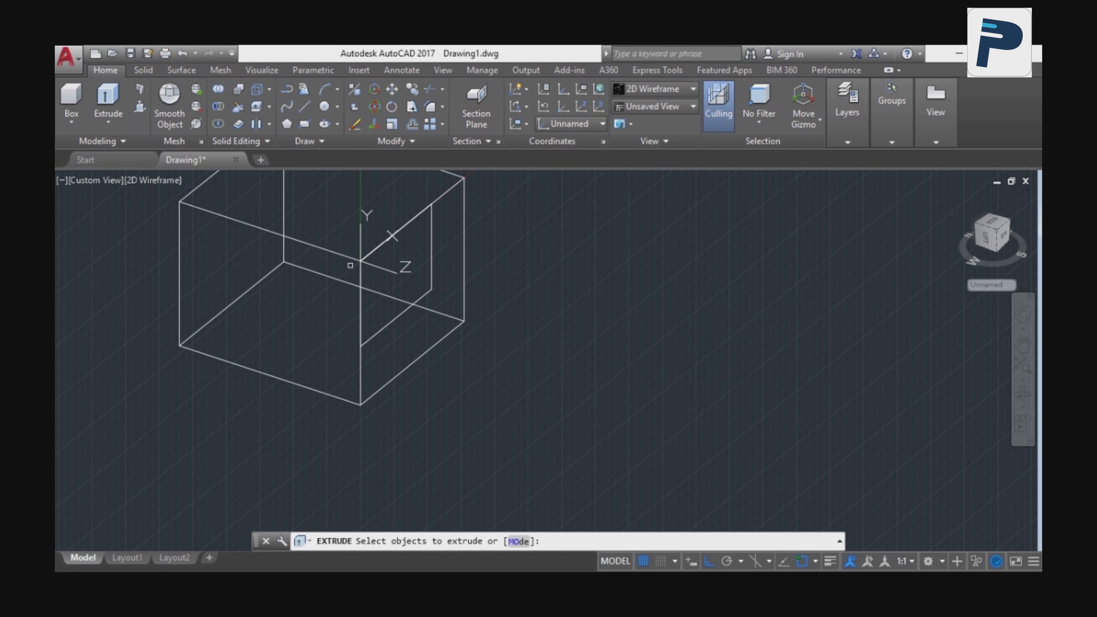
{"action": "left_click", "coordinate": [429, 276]}
{"action": "key", "text": "Return"}
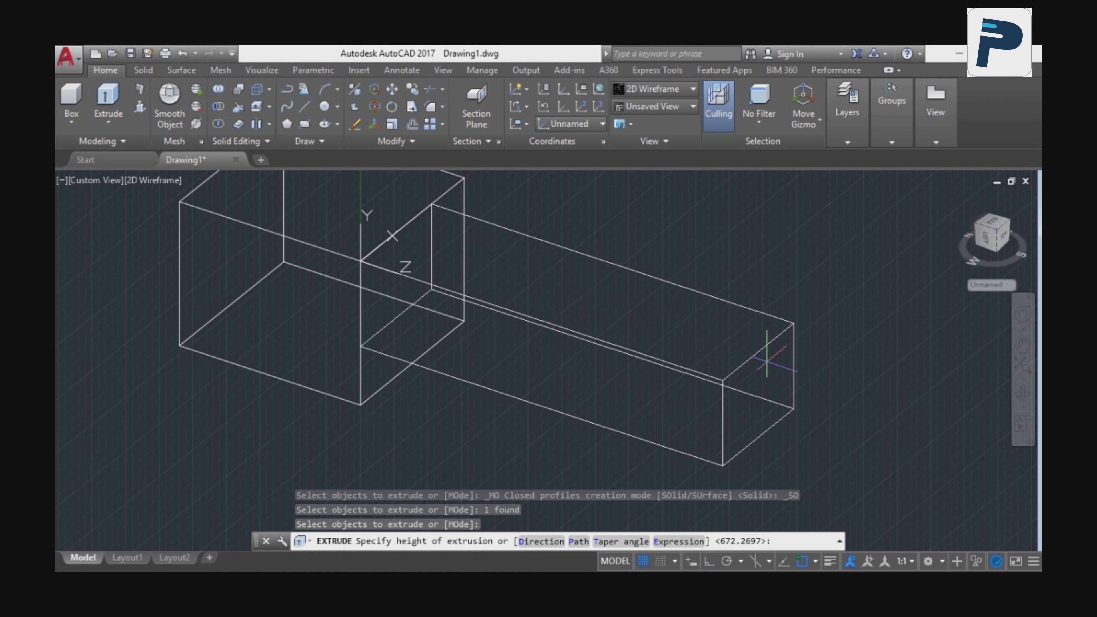
{"action": "left_click", "coordinate": [608, 326]}
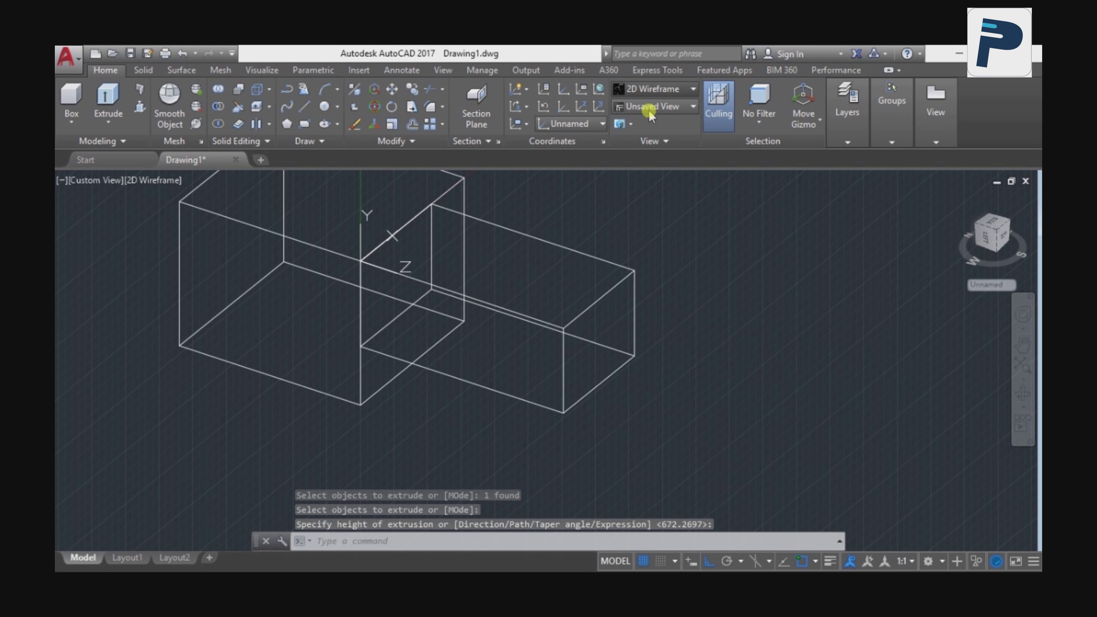
{"action": "left_click", "coordinate": [652, 89]}
{"action": "left_click", "coordinate": [747, 171]}
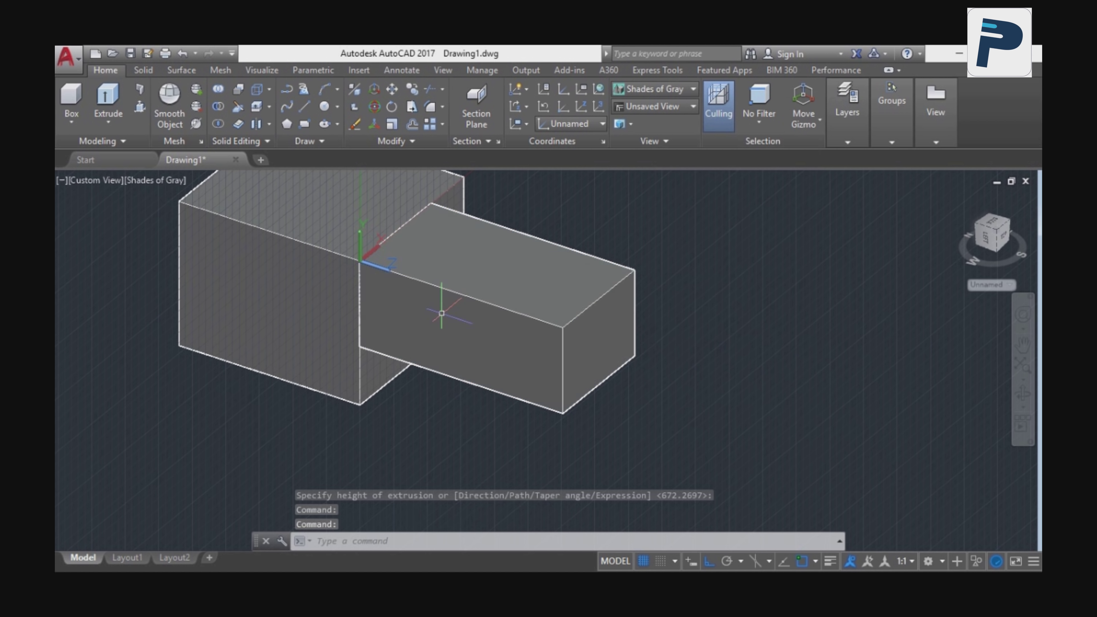
{"action": "key", "text": "ctrl+z"}
{"action": "key", "text": "ctrl+z"}
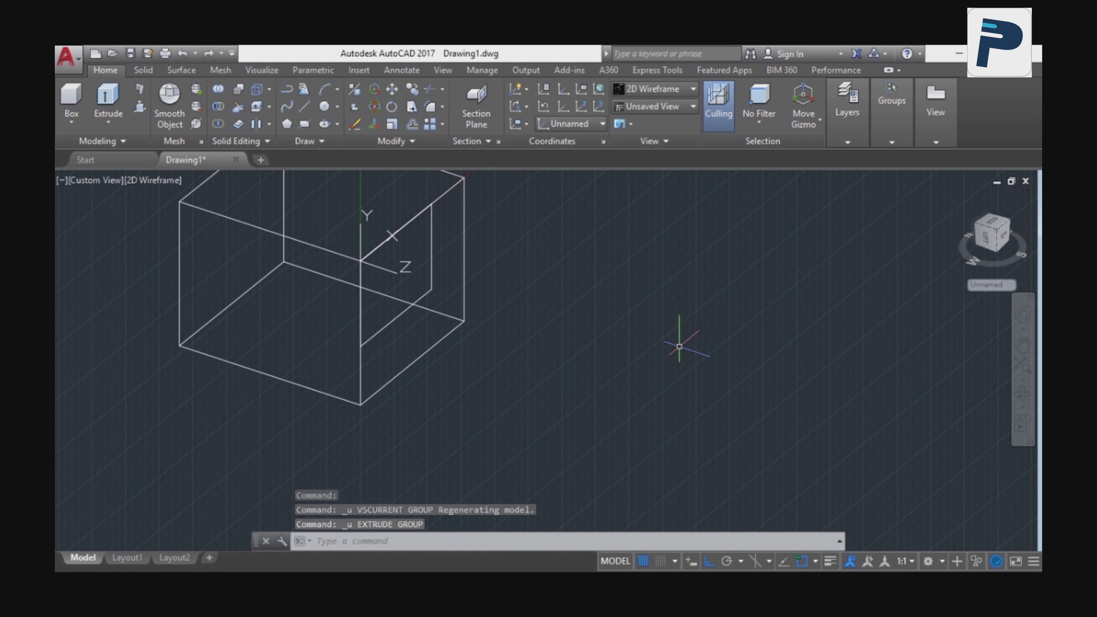
{"action": "key", "text": "ctrl+z"}
{"action": "key", "text": "ctrl+z"}
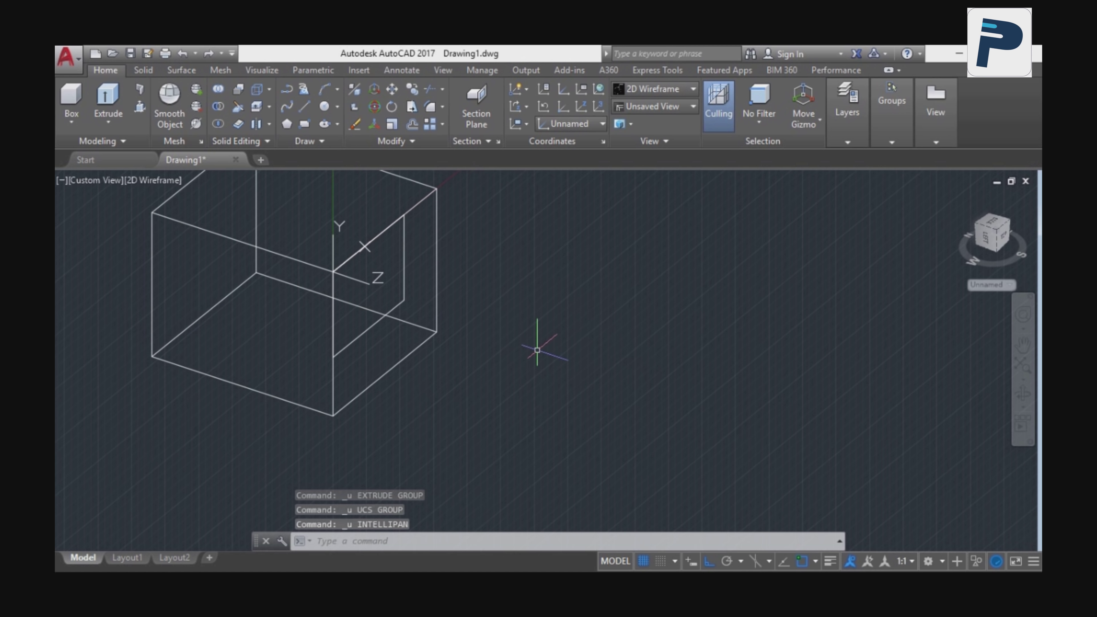
{"action": "key", "text": "ctrl+z"}
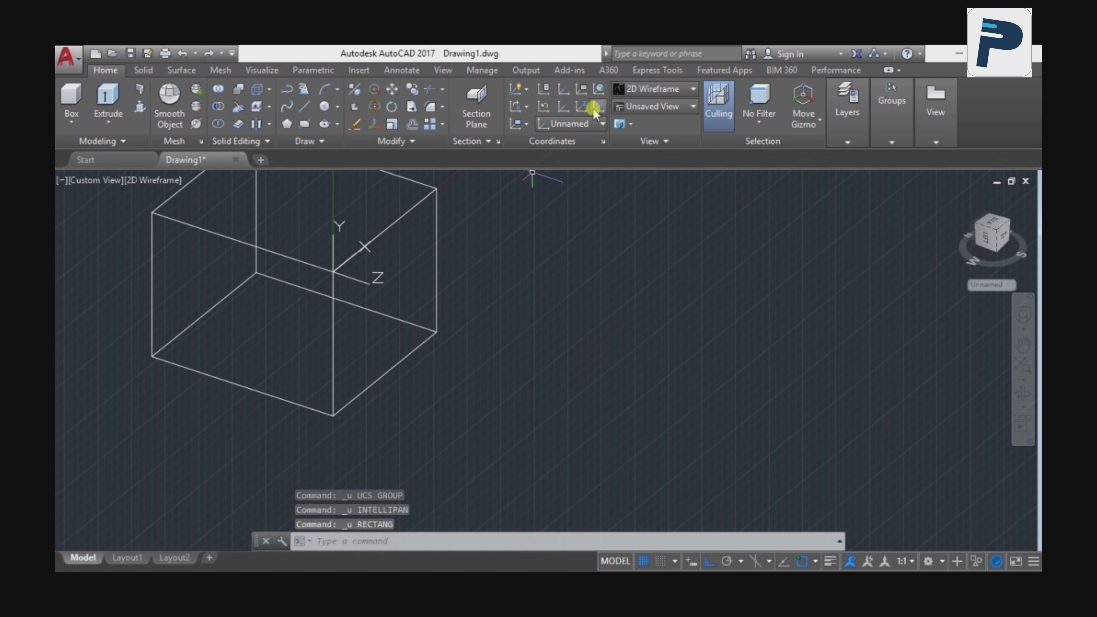
{"action": "left_click", "coordinate": [594, 108]}
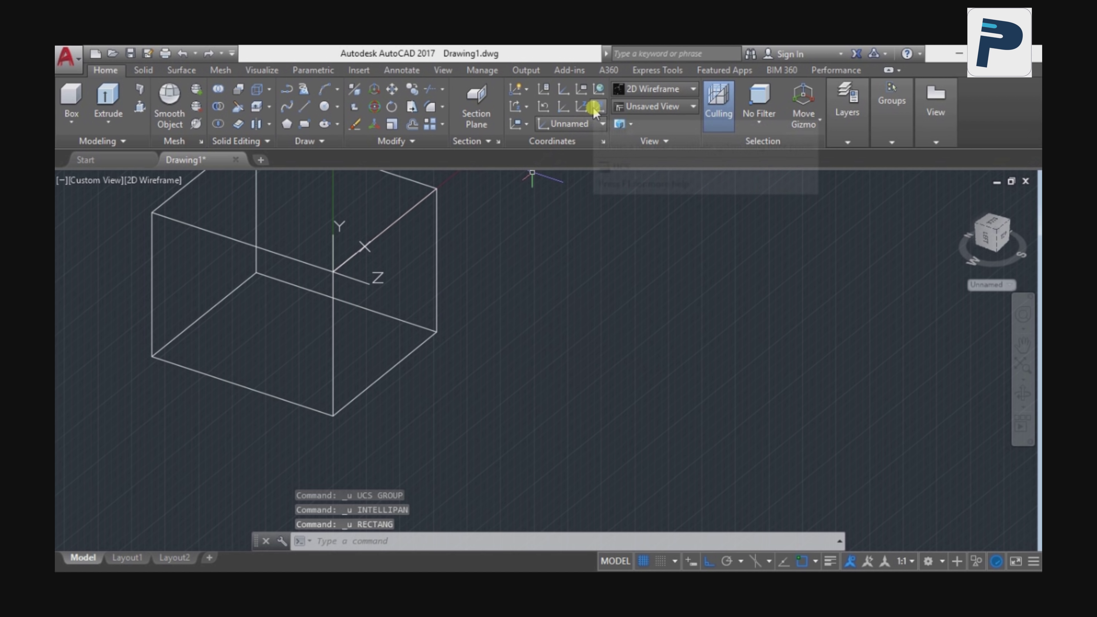
{"action": "left_click", "coordinate": [351, 279]}
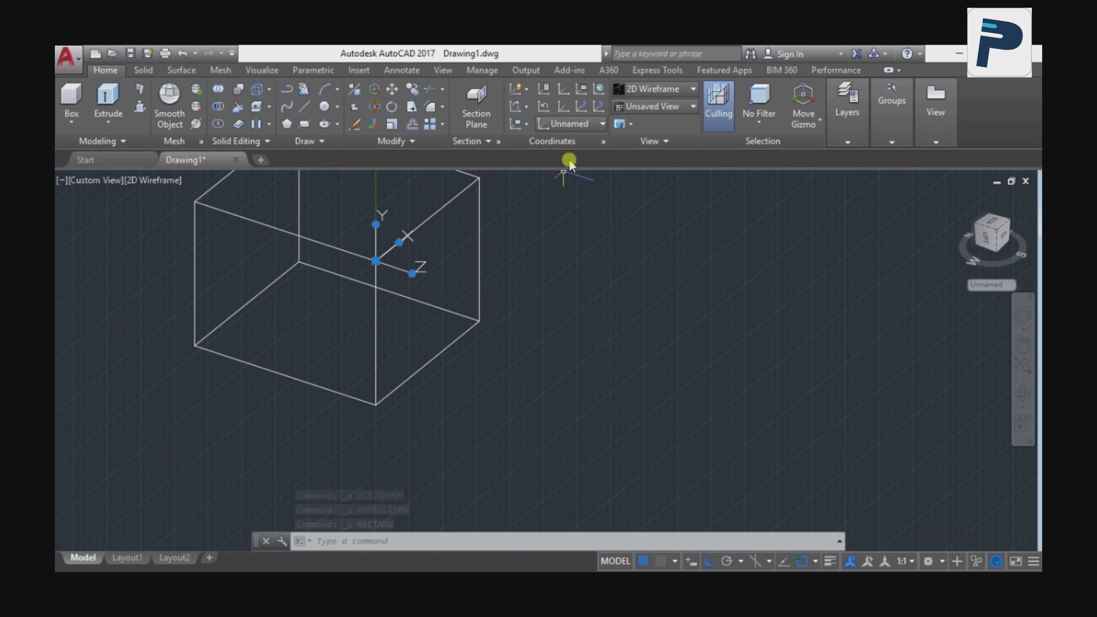
{"action": "left_click", "coordinate": [570, 124]}
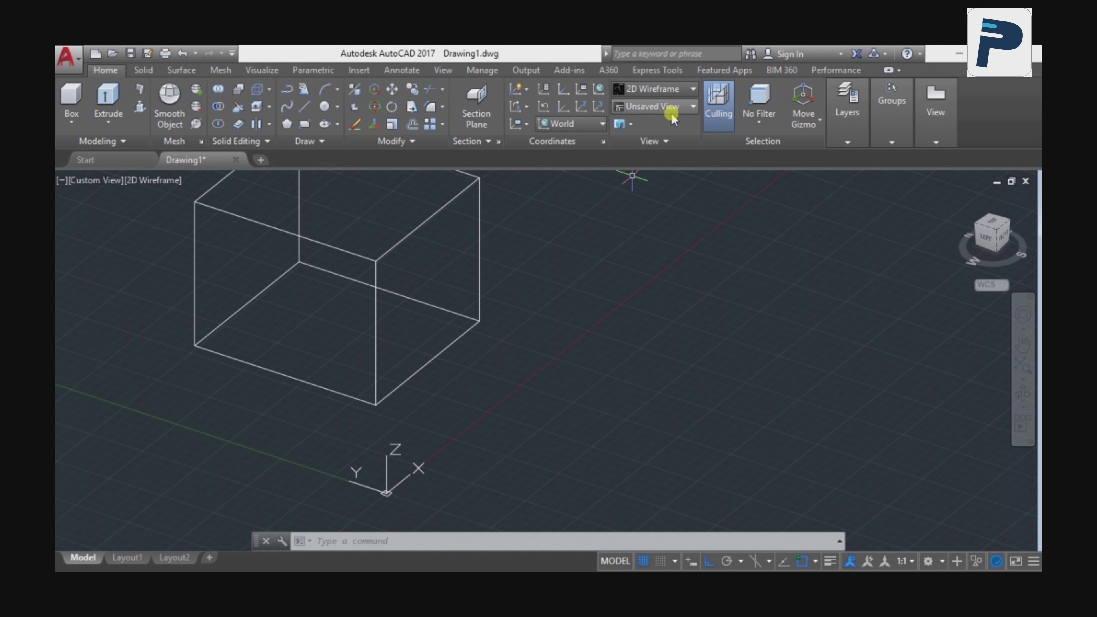
- Hide the grid (F7) and set a 3-point UCS at the front corner, X down, Y right
{"action": "left_click", "coordinate": [601, 108]}
{"action": "scroll", "coordinate": [413, 339], "scroll_direction": "down", "scroll_amount": 3}
{"action": "key", "text": "F7"}
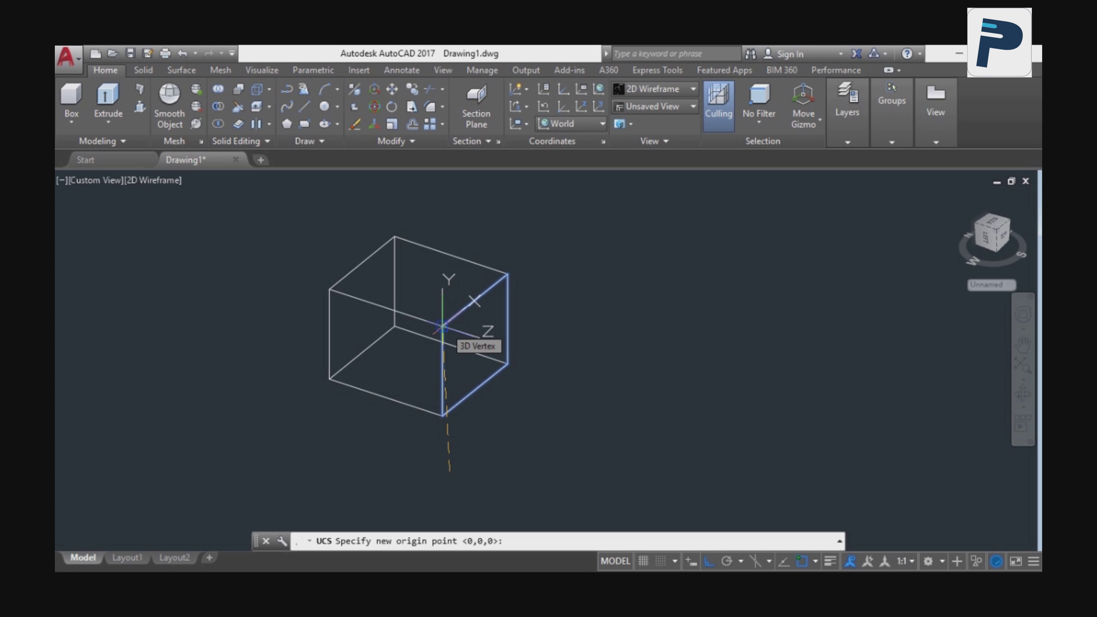
{"action": "left_click", "coordinate": [443, 327]}
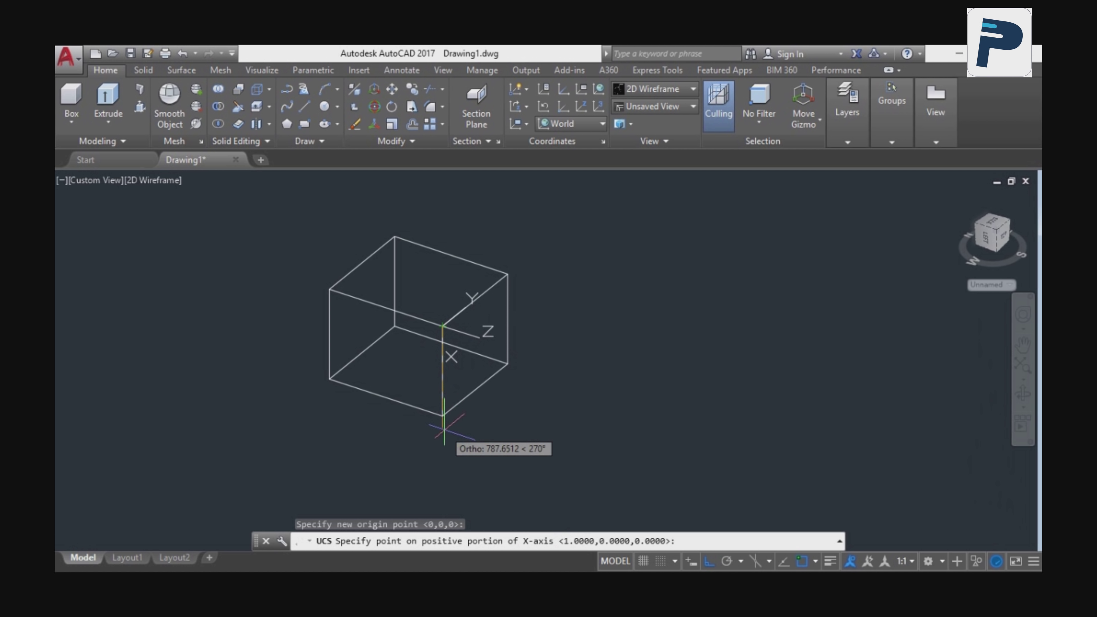
{"action": "left_click", "coordinate": [442, 415]}
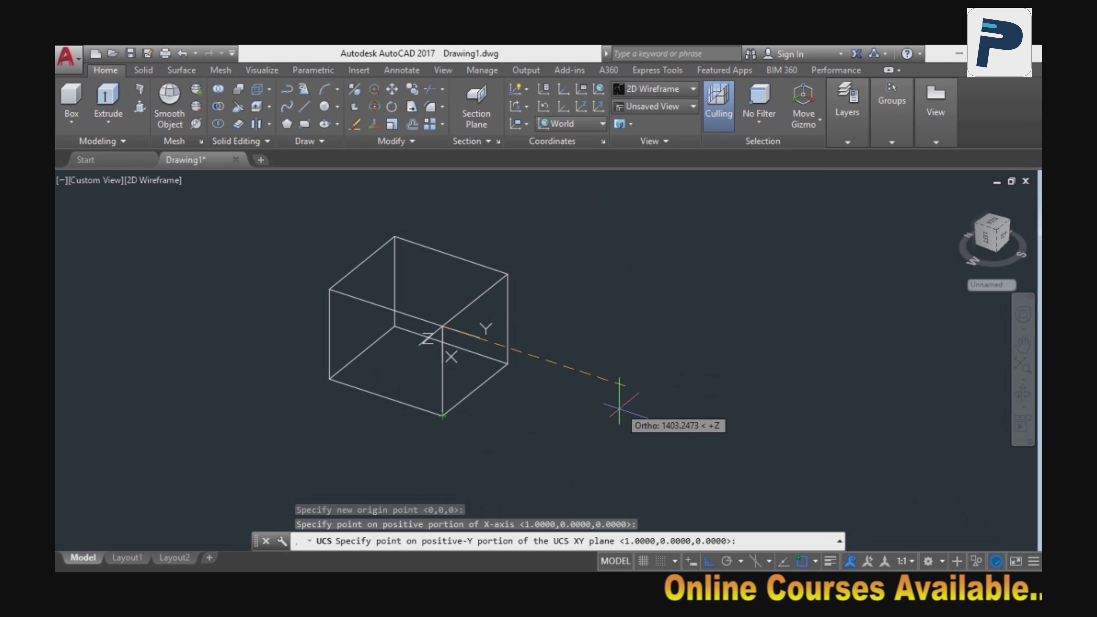
{"action": "left_click", "coordinate": [695, 408]}
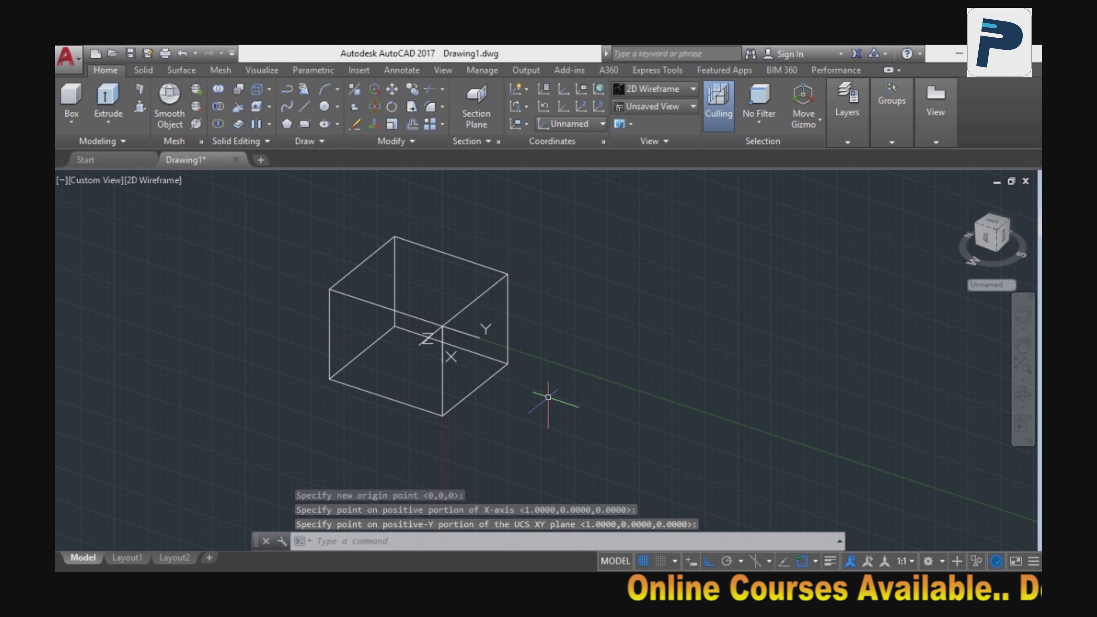
{"action": "scroll", "coordinate": [497, 400], "scroll_direction": "up", "scroll_amount": 1}
{"action": "scroll", "coordinate": [511, 409], "scroll_direction": "up", "scroll_amount": 1}
- Create a 3-point UCS with origin 1,5,0, then undo it with Ctrl+Z twice
{"action": "scroll", "coordinate": [472, 375], "scroll_direction": "up", "scroll_amount": 2}
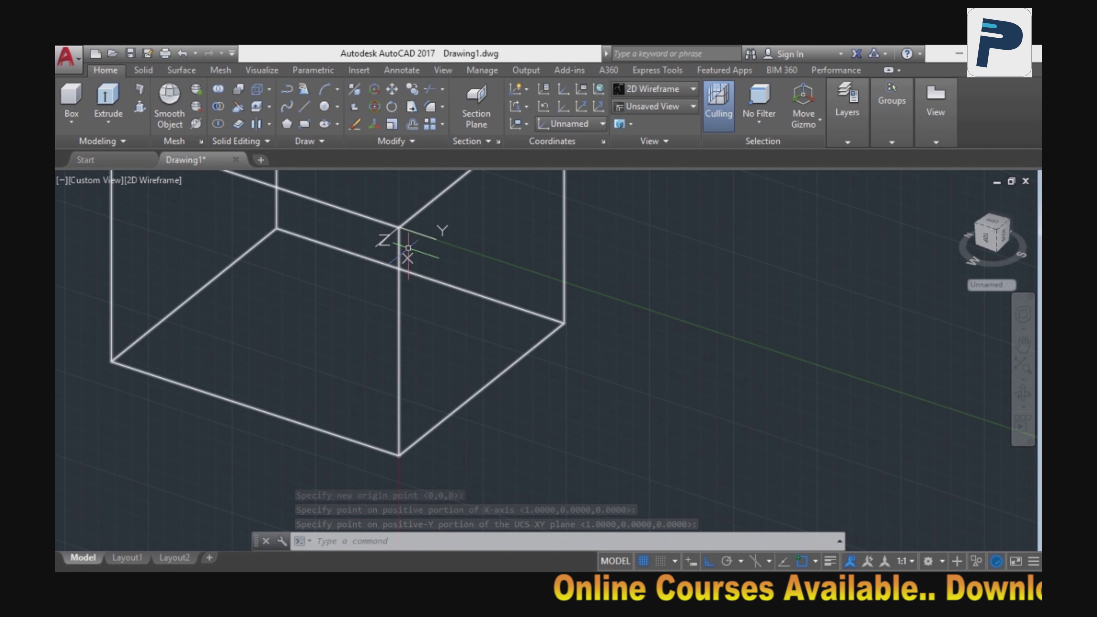
{"action": "left_click", "coordinate": [595, 106]}
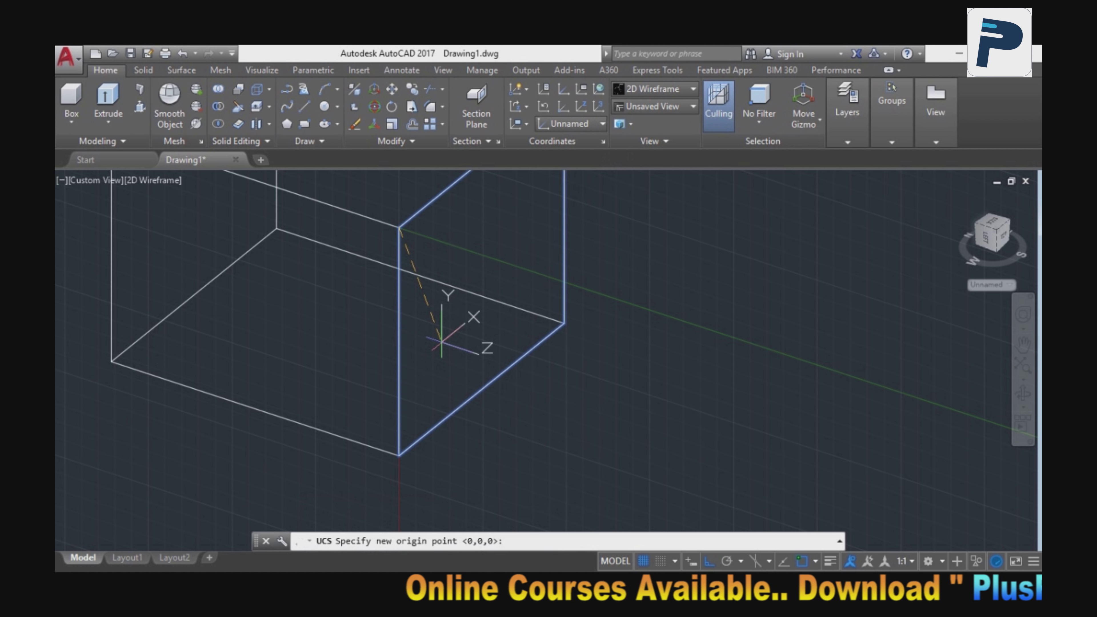
{"action": "key", "text": "Escape"}
{"action": "left_click", "coordinate": [603, 104]}
{"action": "type", "text": "1,"}
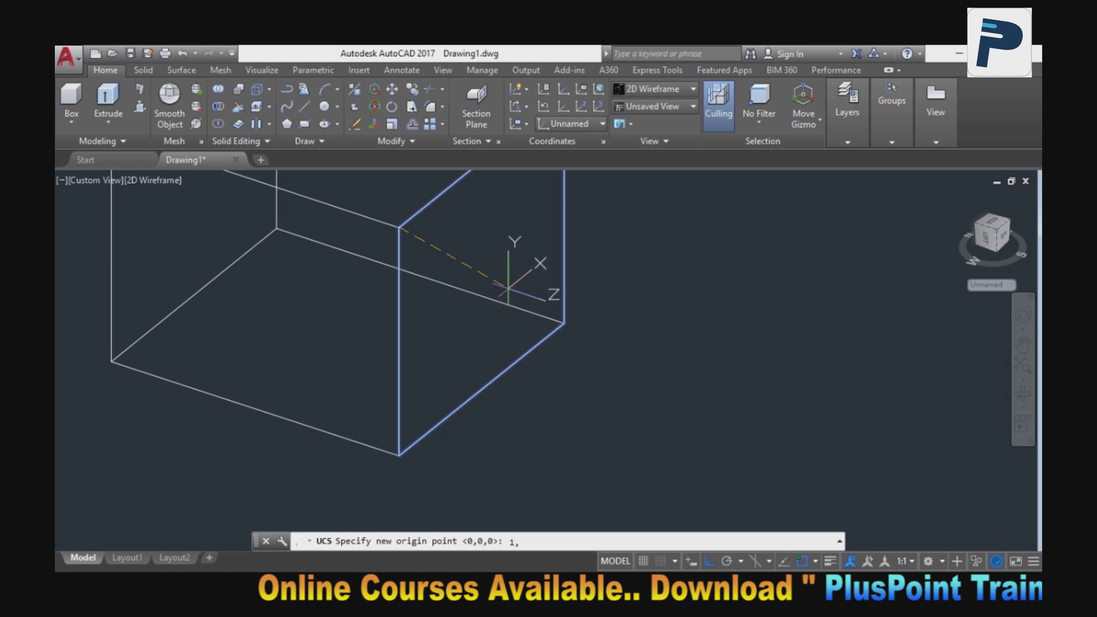
{"action": "type", "text": "5,0"}
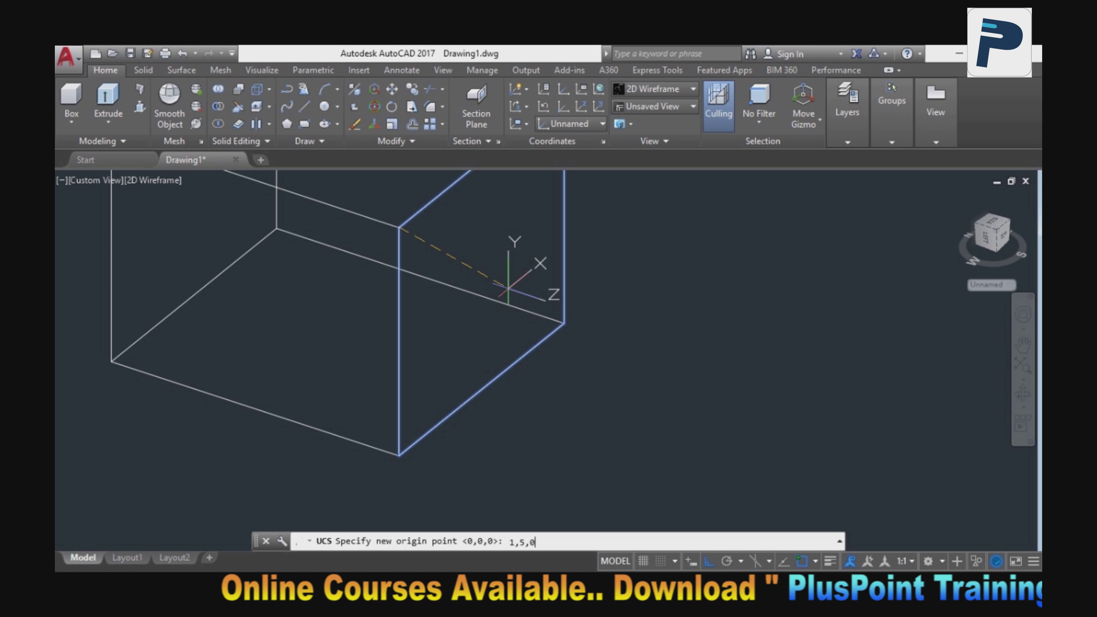
{"action": "key", "text": "Return"}
{"action": "scroll", "coordinate": [505, 410], "scroll_direction": "down", "scroll_amount": 3}
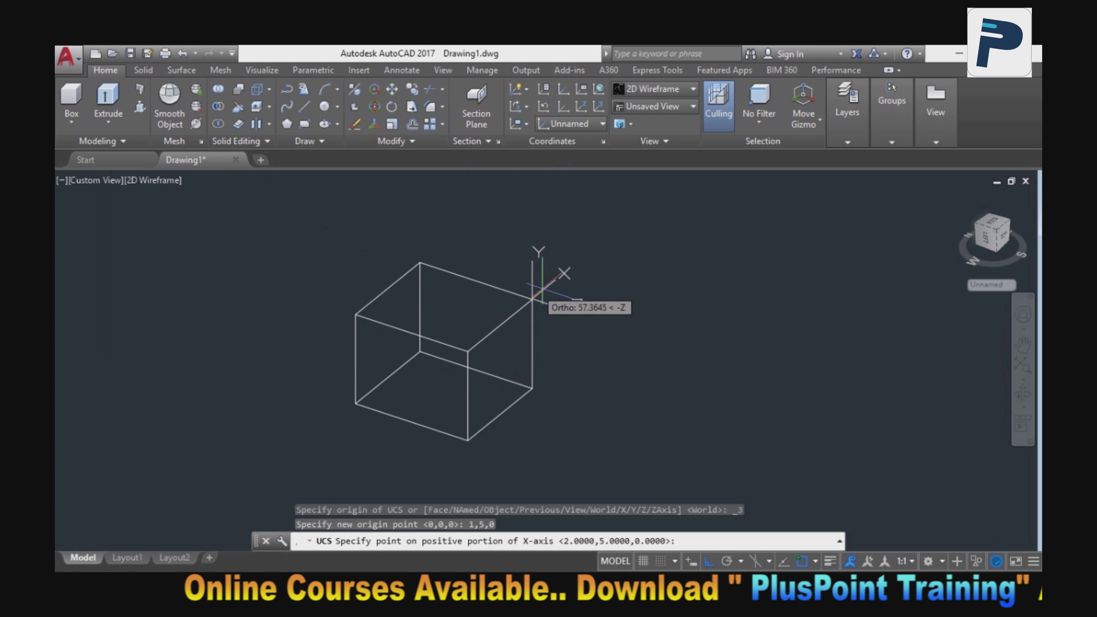
{"action": "left_click", "coordinate": [578, 307]}
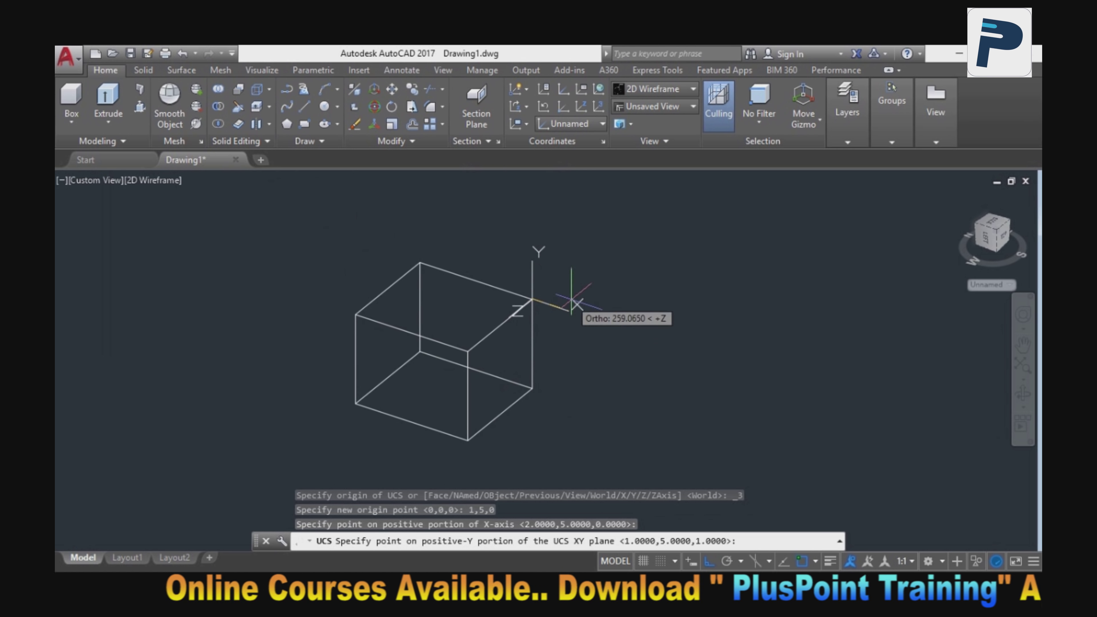
{"action": "left_click", "coordinate": [533, 412]}
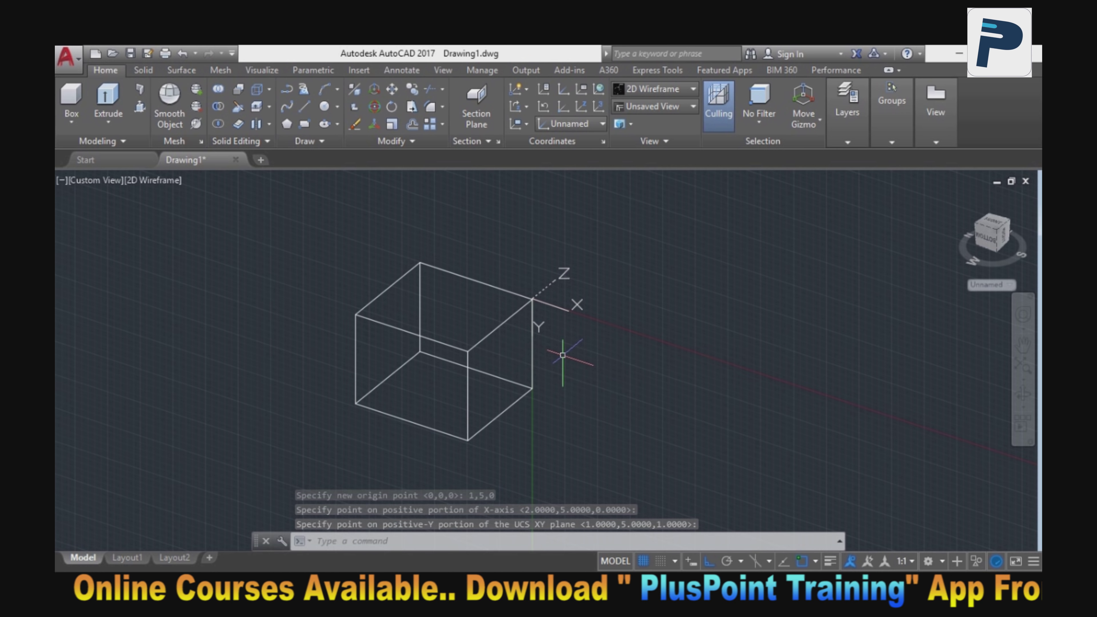
{"action": "key", "text": "ctrl+z"}
{"action": "key", "text": "ctrl+z"}
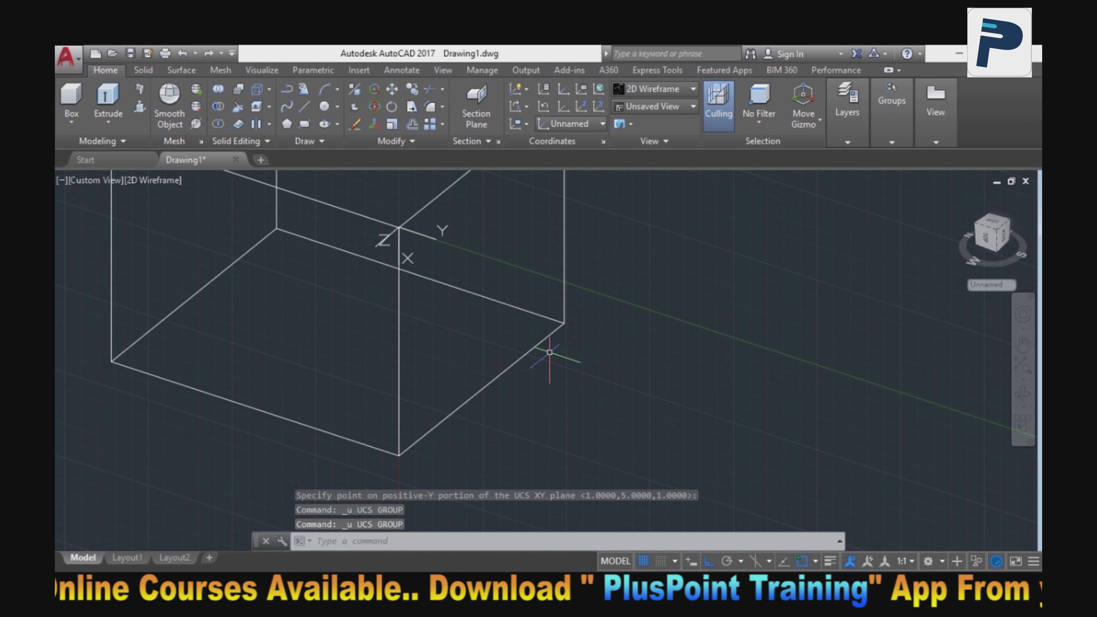
{"action": "key", "text": "ctrl+z"}
{"action": "key", "text": "ctrl+z"}
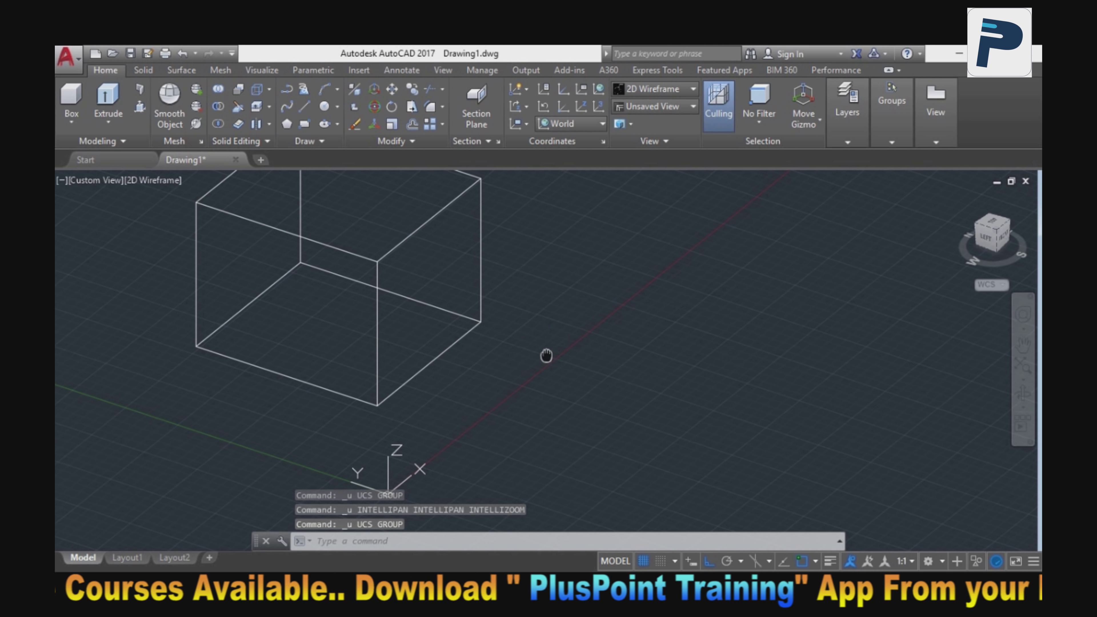
- Review the preset UCS list and Named UCS manager, selecting Previous but cancelling without changes
{"action": "middle_click_drag", "start_coordinate": [546, 352], "coordinate": [581, 370]}
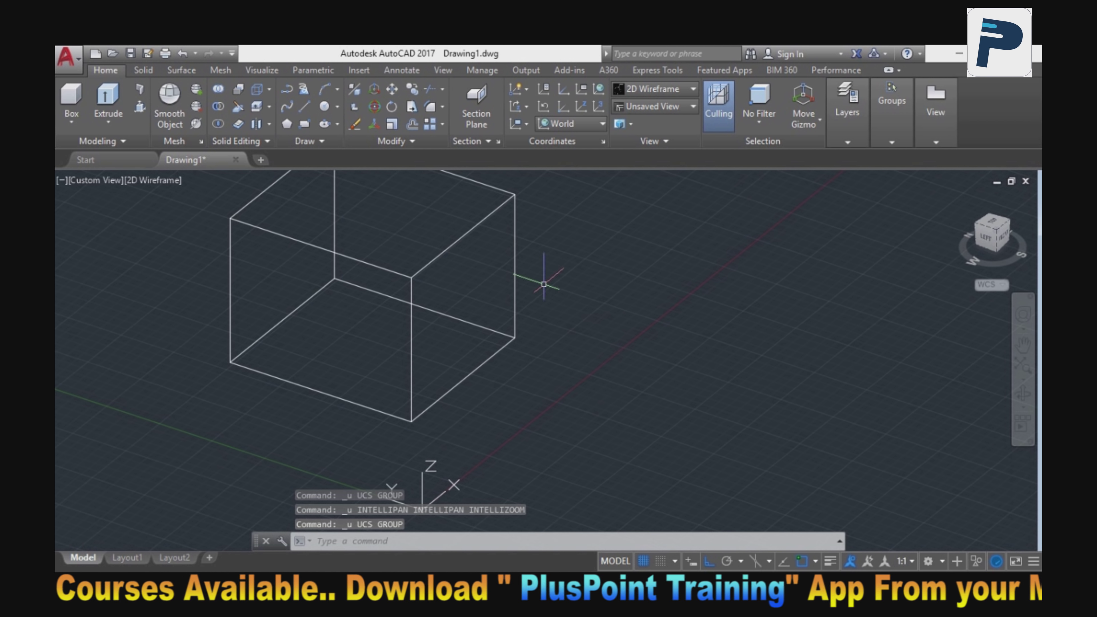
{"action": "left_click", "coordinate": [576, 124]}
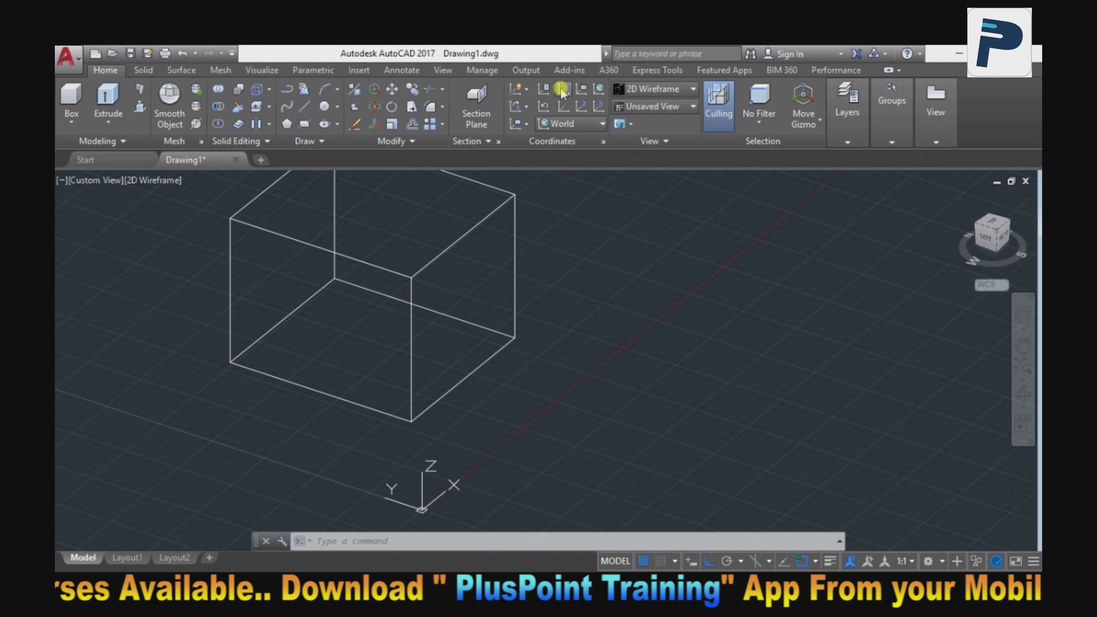
{"action": "left_click", "coordinate": [580, 92]}
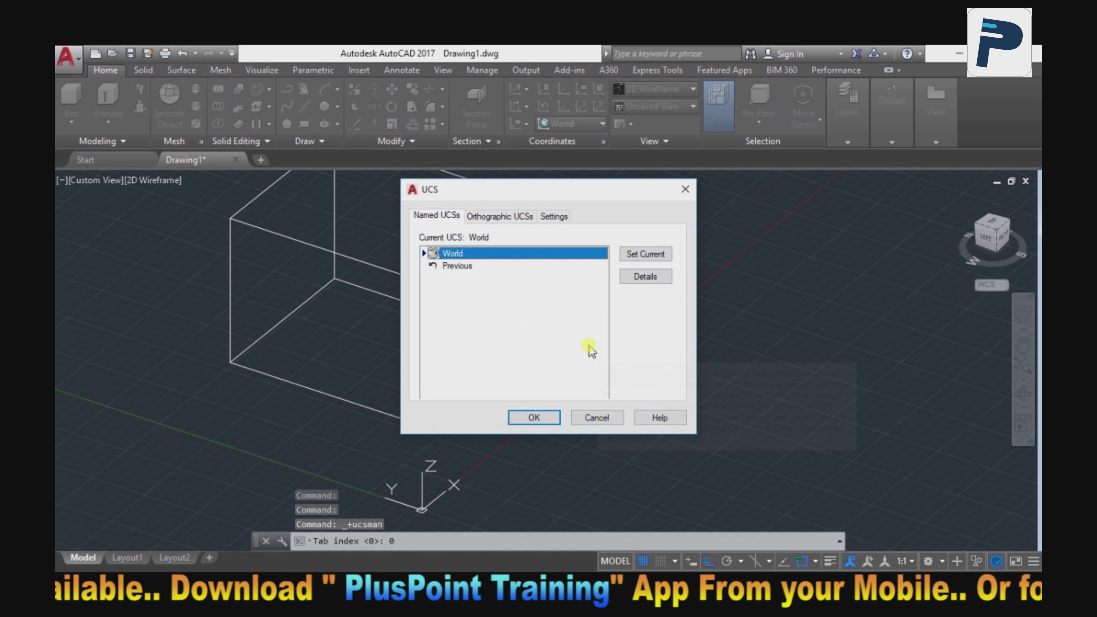
{"action": "left_click", "coordinate": [474, 267]}
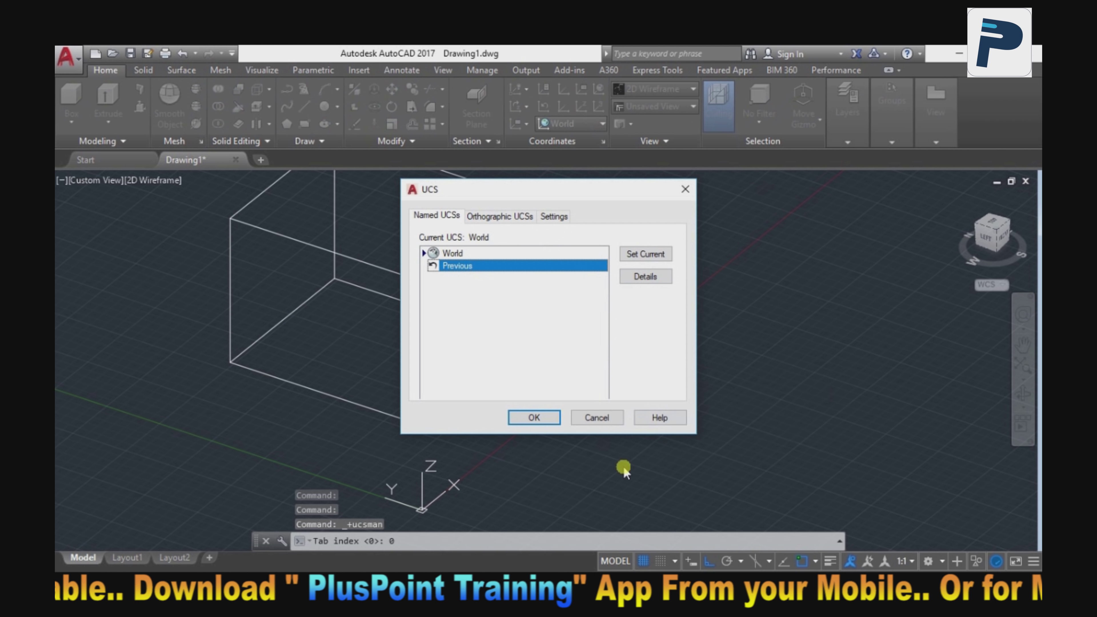
{"action": "left_click", "coordinate": [596, 418]}
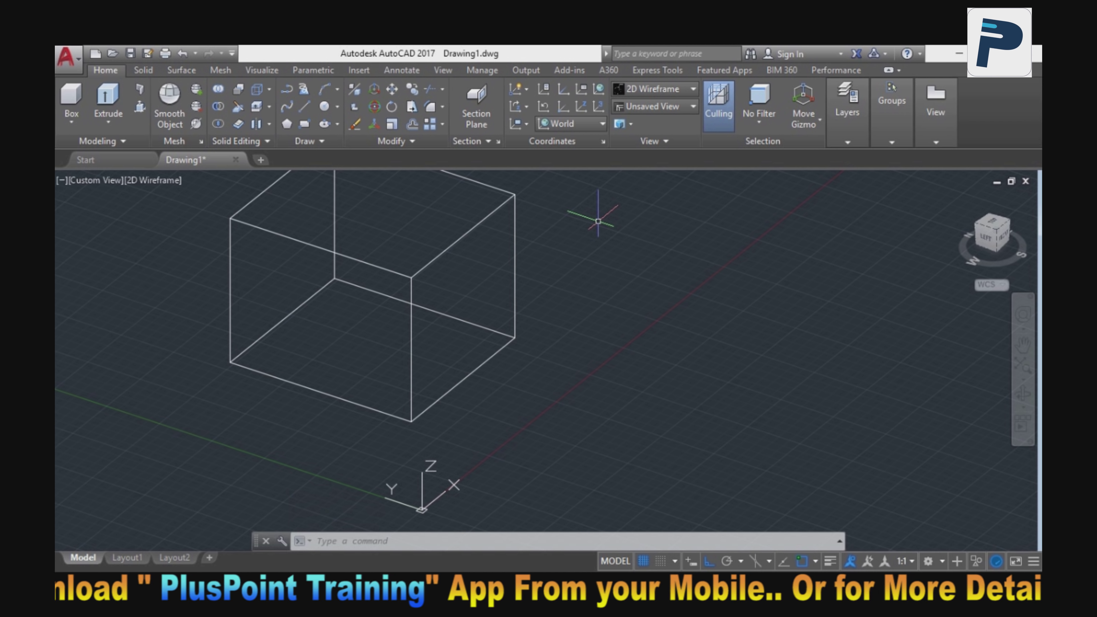
- Keep the UCS at World and display the box in Shades of Gray
{"action": "left_click", "coordinate": [585, 122]}
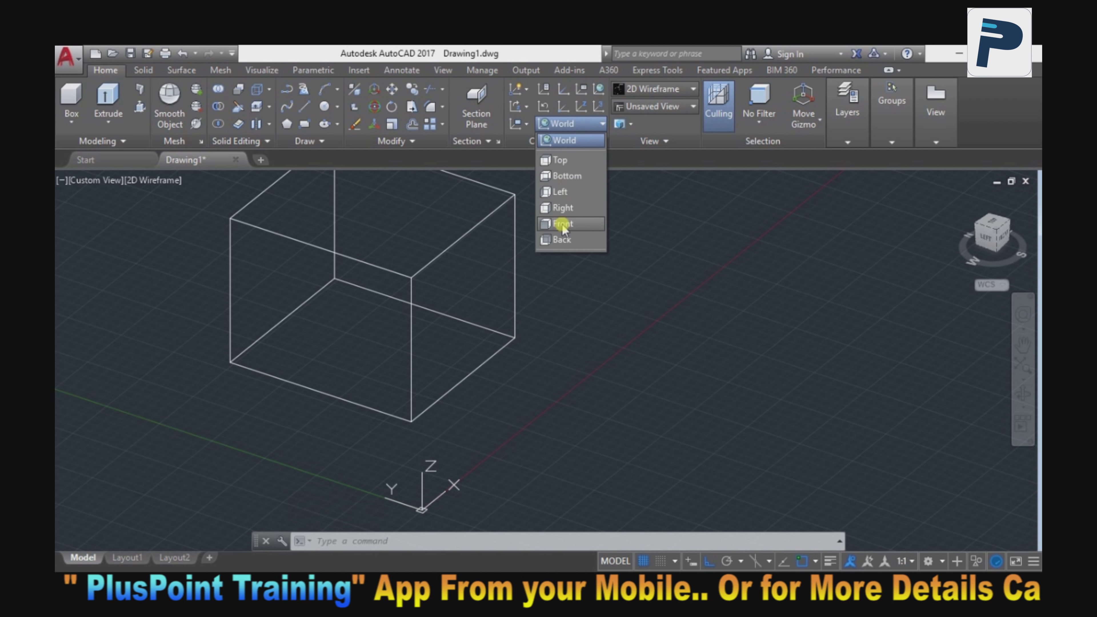
{"action": "left_click", "coordinate": [561, 167]}
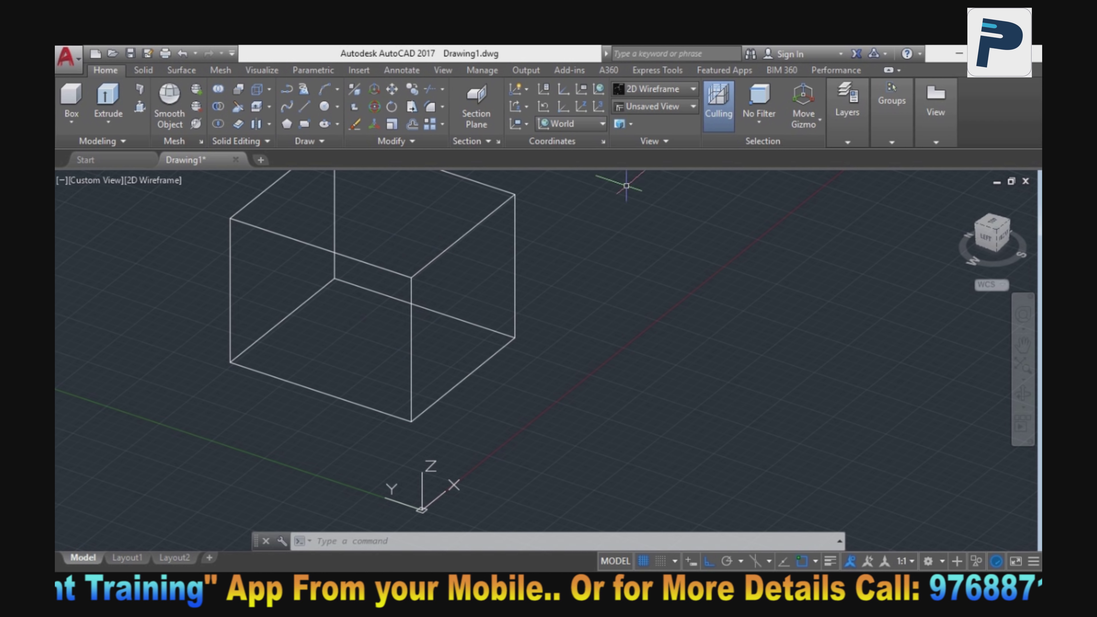
{"action": "left_click", "coordinate": [657, 76]}
{"action": "left_click", "coordinate": [107, 71]}
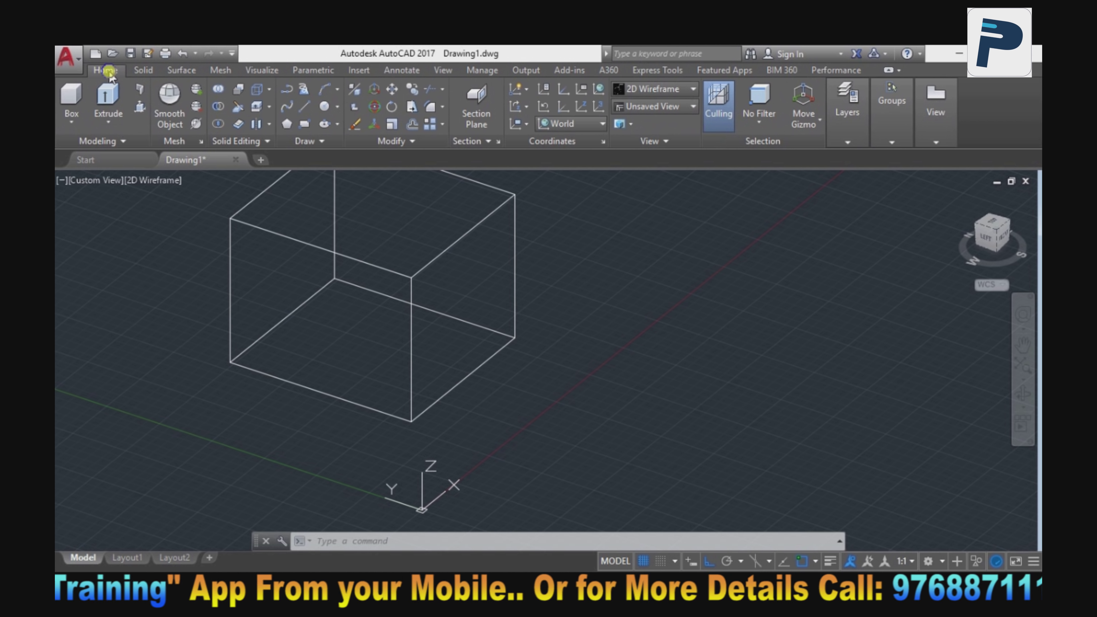
{"action": "left_click", "coordinate": [657, 89]}
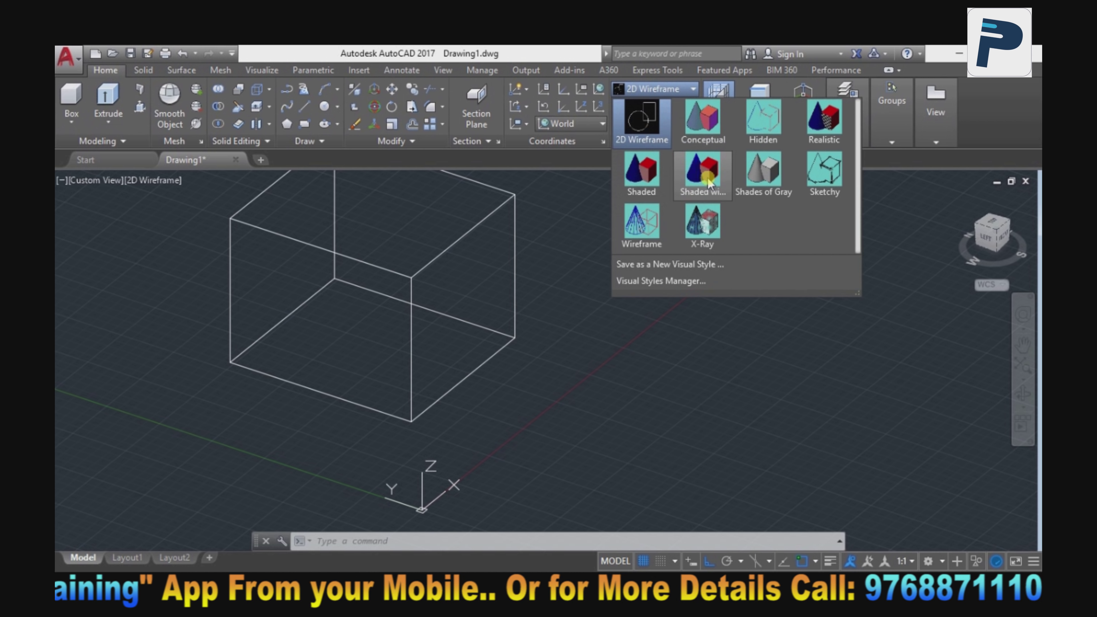
{"action": "left_click", "coordinate": [756, 175]}
- Orbit the view and align the UCS to the Left preset
{"action": "mouse_move", "coordinate": [564, 386]}
{"action": "middle_mouse_down", "text": "shift"}
{"action": "mouse_move", "coordinate": [416, 363]}
{"action": "mouse_move", "coordinate": [575, 365]}
{"action": "middle_mouse_up", "text": "shift"}
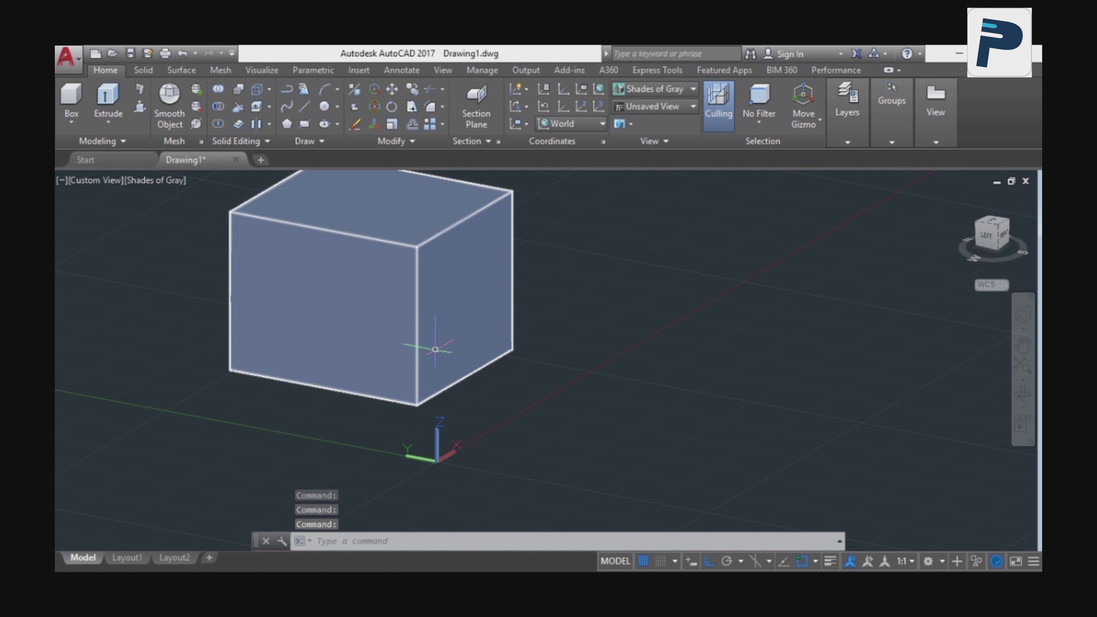
{"action": "middle_click_drag", "start_coordinate": [479, 351], "coordinate": [472, 349]}
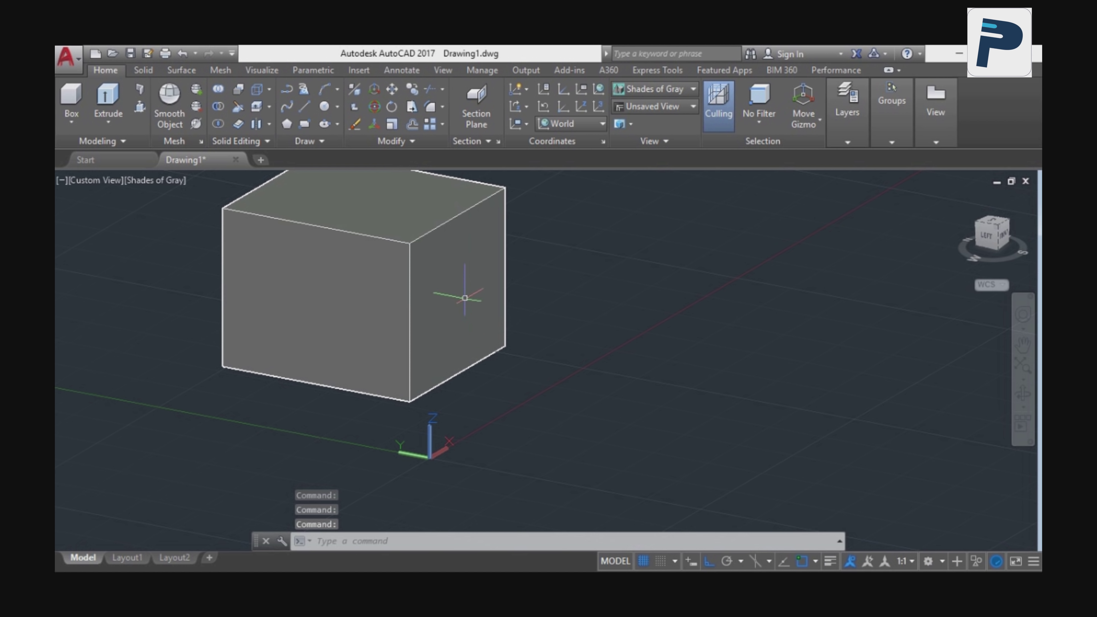
{"action": "left_click", "coordinate": [578, 124]}
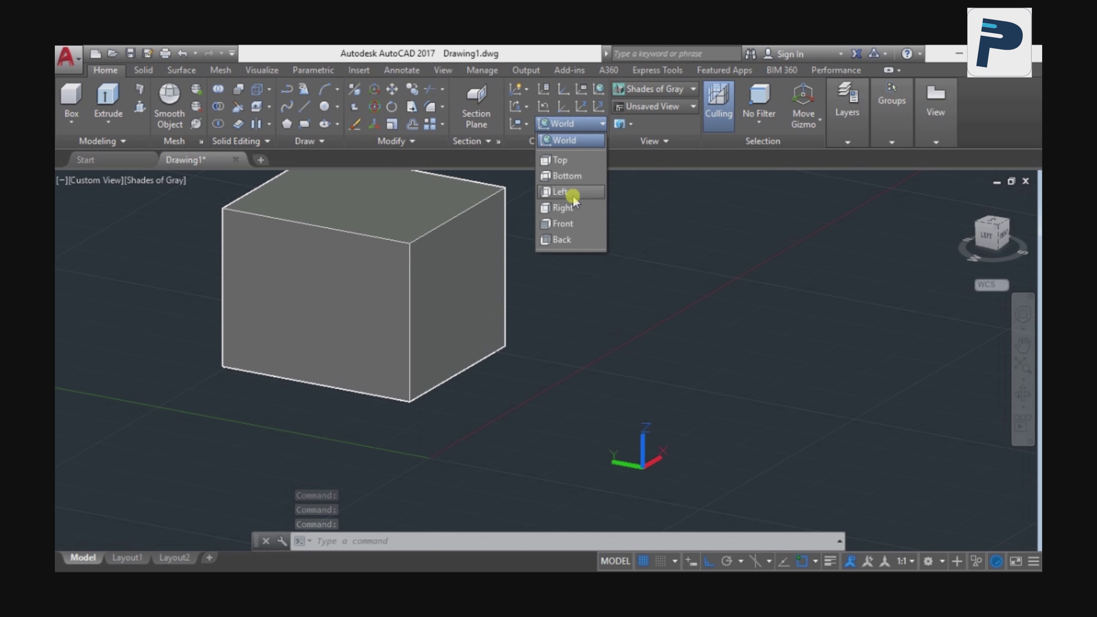
{"action": "left_click", "coordinate": [573, 196]}
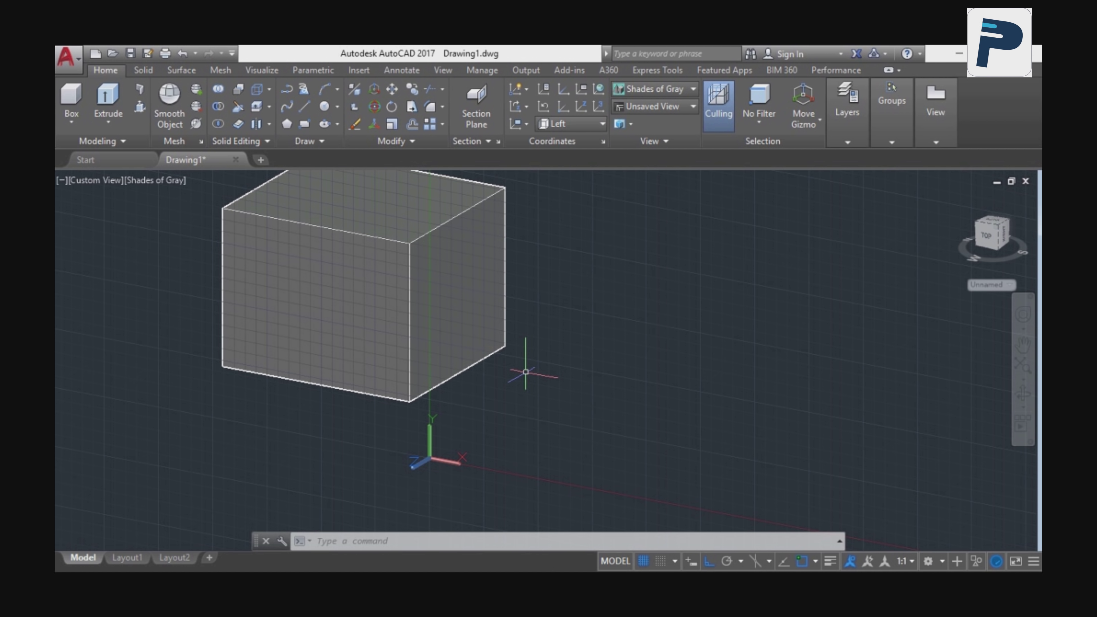
- Draw a rectangle on the box's left face using REC and two corner picks
{"action": "type", "text": "rec"}
{"action": "key", "text": "Return"}
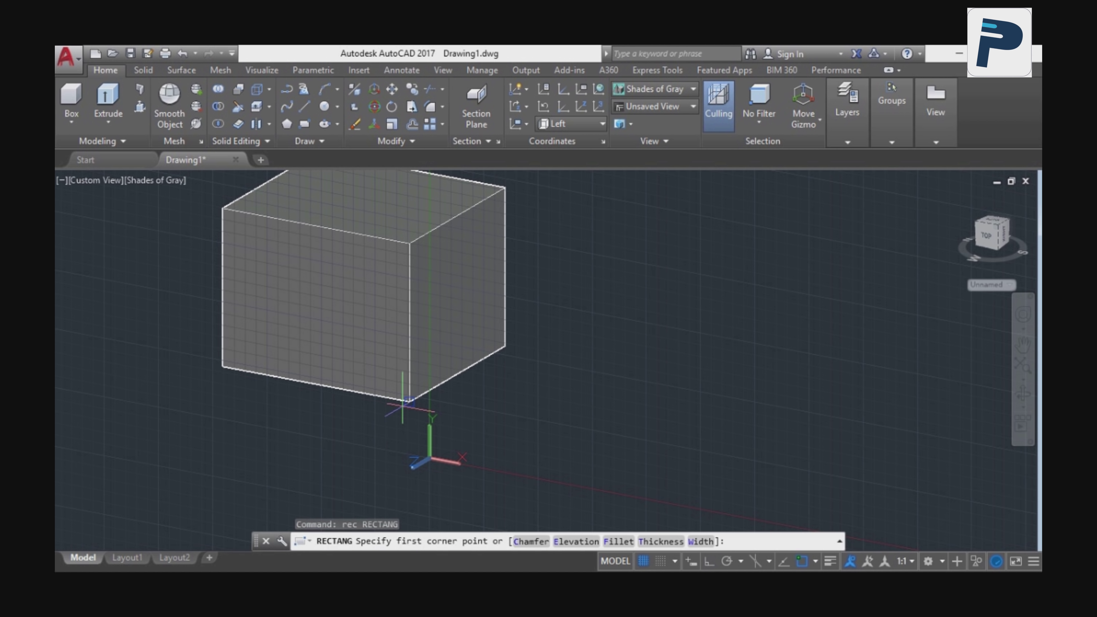
{"action": "left_click", "coordinate": [408, 401]}
{"action": "left_click", "coordinate": [317, 305]}
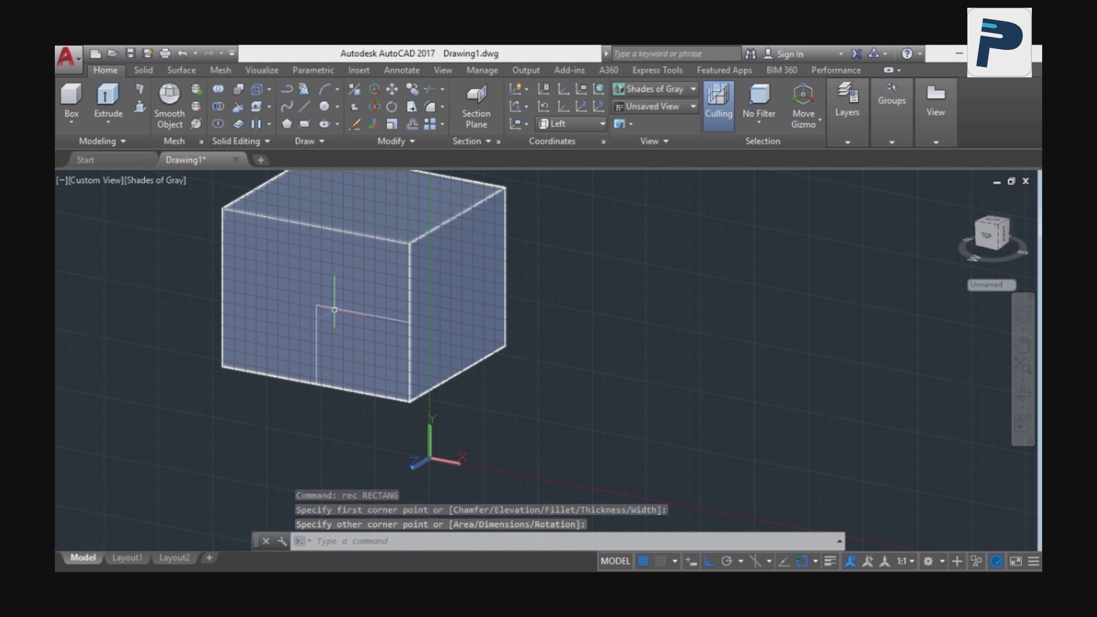
- Try extruding the rectangle twice, aborting each attempt
{"action": "left_click", "coordinate": [127, 107]}
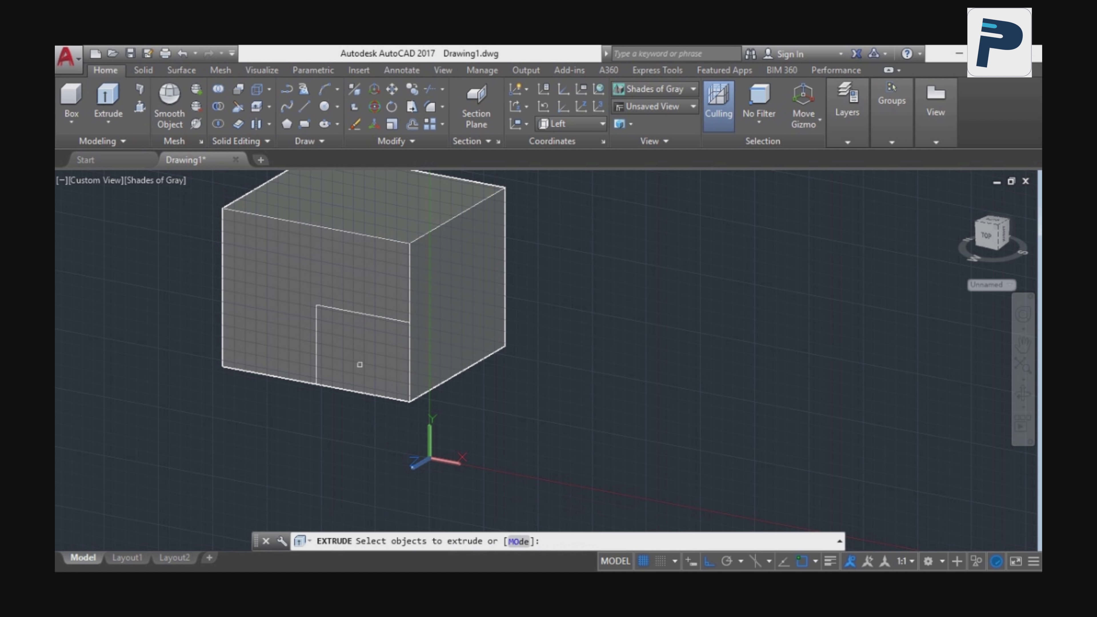
{"action": "left_click", "coordinate": [384, 319]}
{"action": "key", "text": "Escape"}
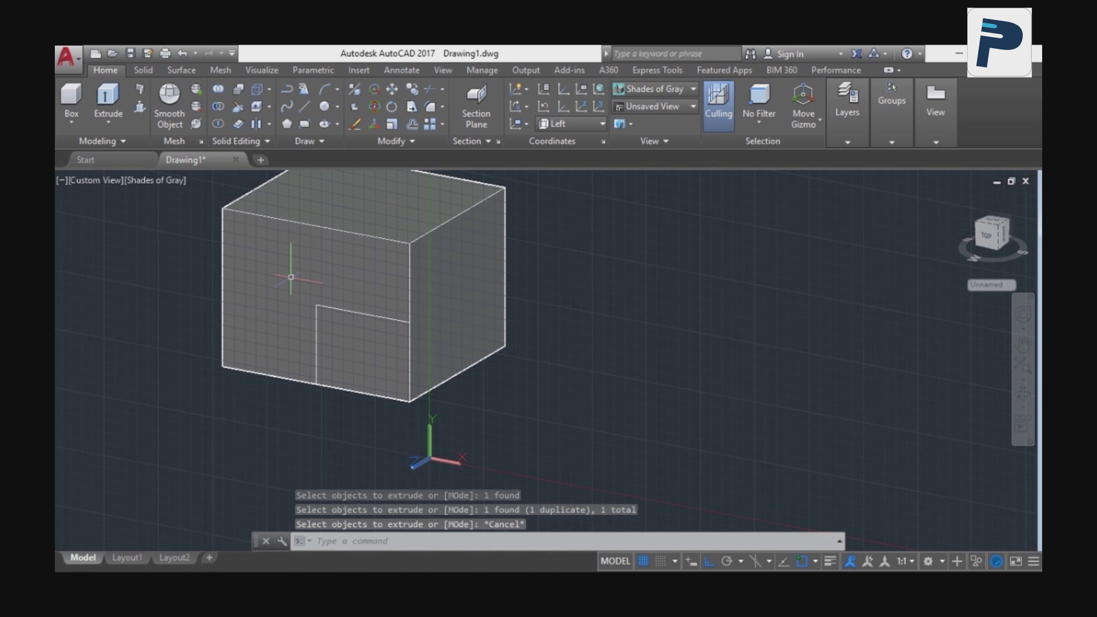
{"action": "left_click", "coordinate": [108, 104]}
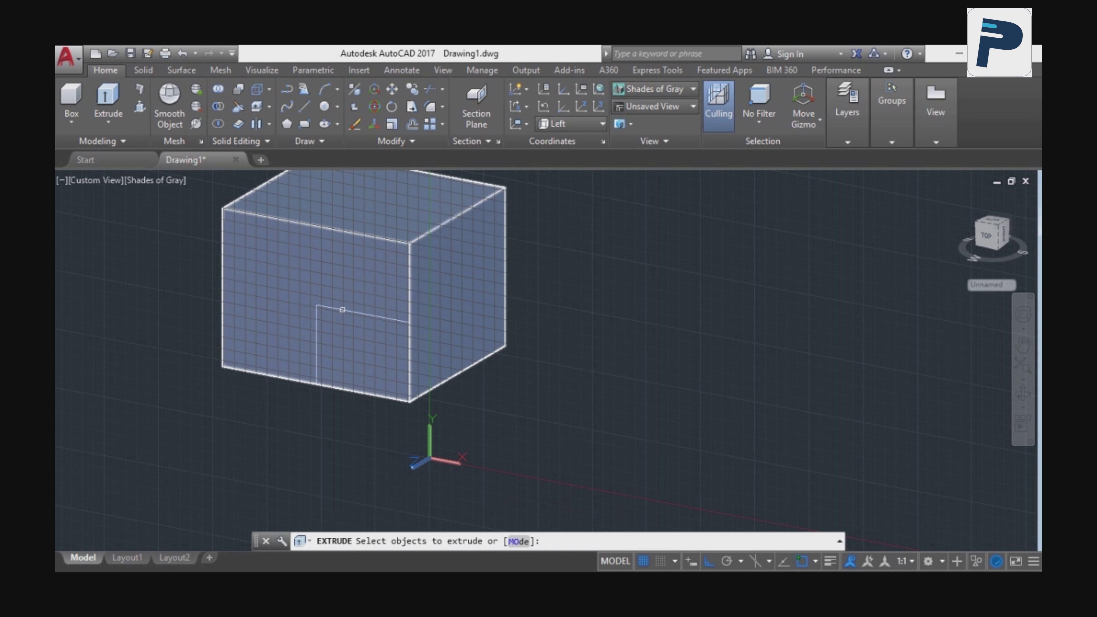
{"action": "left_click", "coordinate": [342, 310]}
{"action": "key", "text": "Escape"}
- Switch the display back to 2D Wireframe and restart Extrude
{"action": "scroll", "coordinate": [410, 341], "scroll_direction": "up", "scroll_amount": 2}
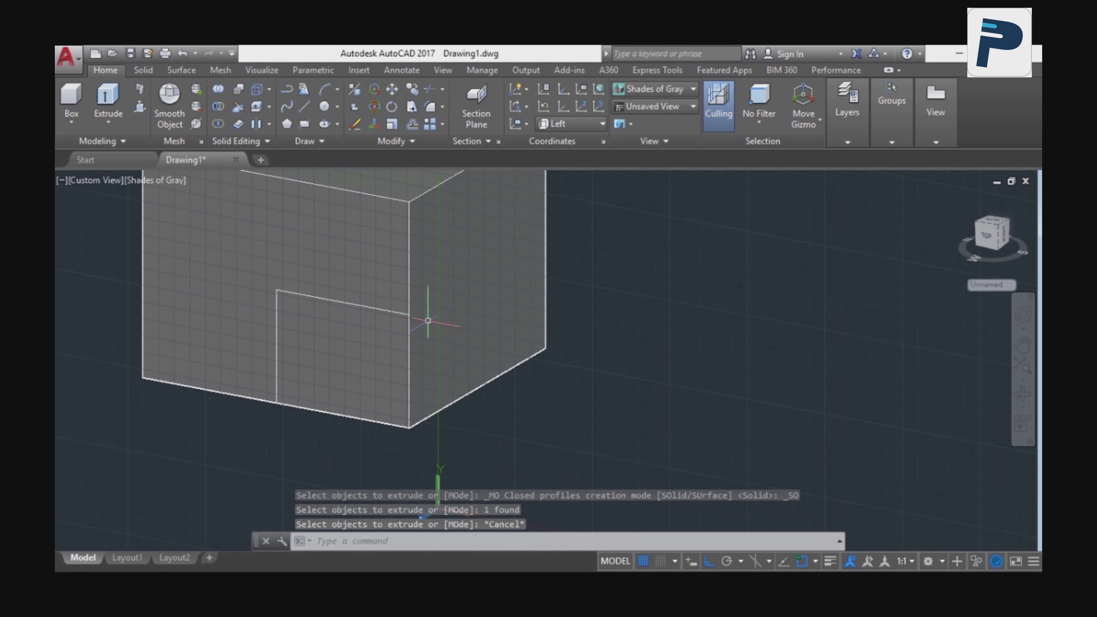
{"action": "left_click", "coordinate": [653, 89]}
{"action": "left_click", "coordinate": [635, 123]}
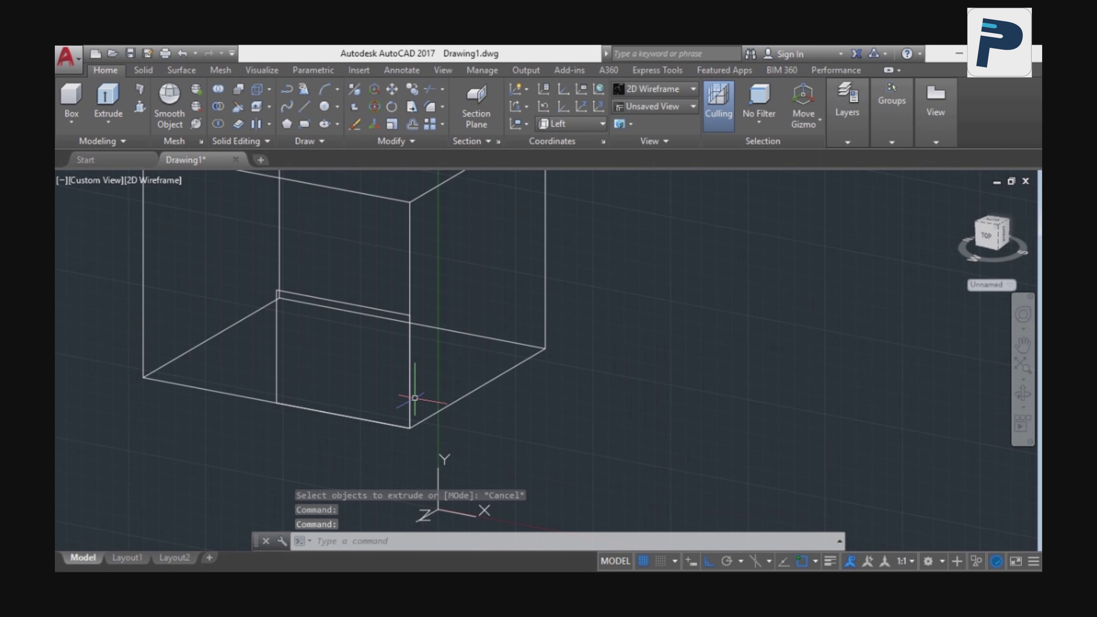
{"action": "left_click", "coordinate": [107, 106]}
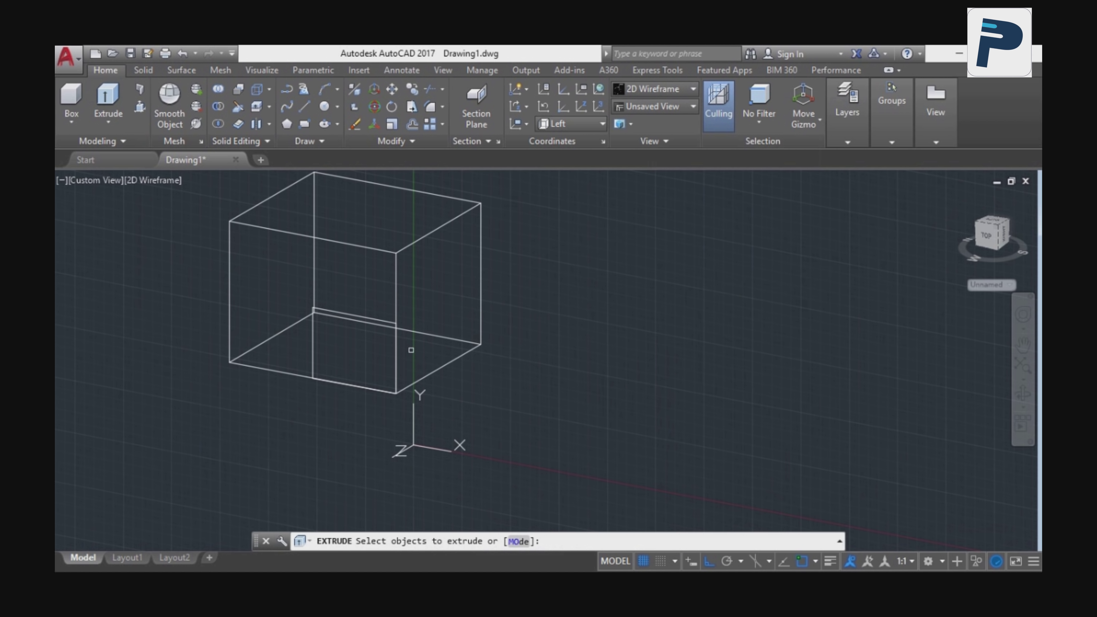
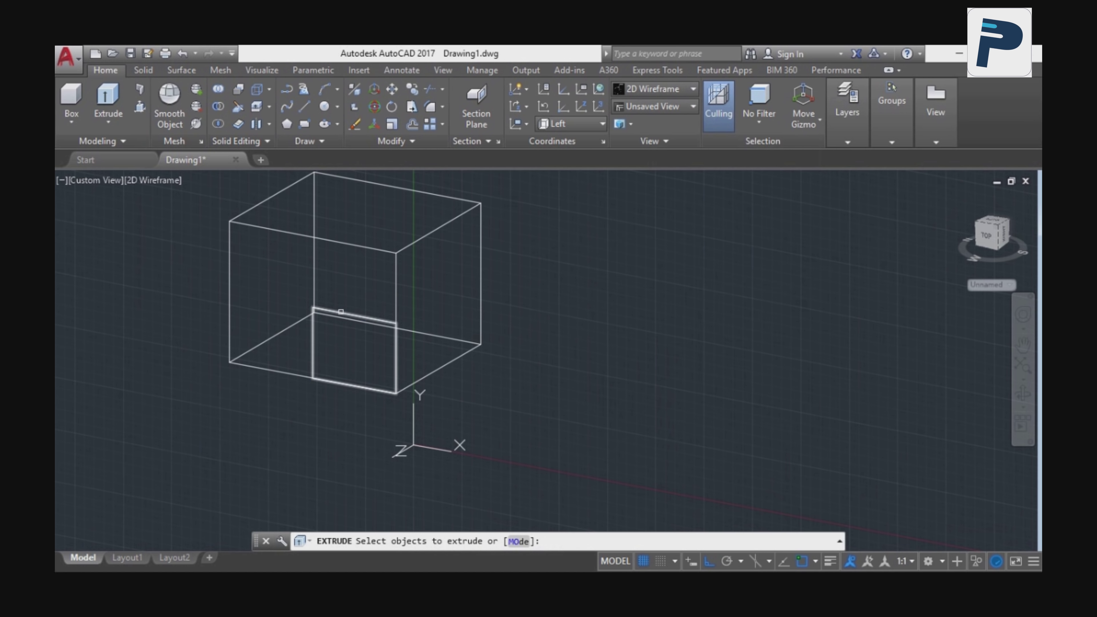
- Extrude the small rectangle into an arm projecting from the cube
{"action": "left_click", "coordinate": [342, 311]}
{"action": "key", "text": "Return"}
{"action": "left_click", "coordinate": [518, 276]}
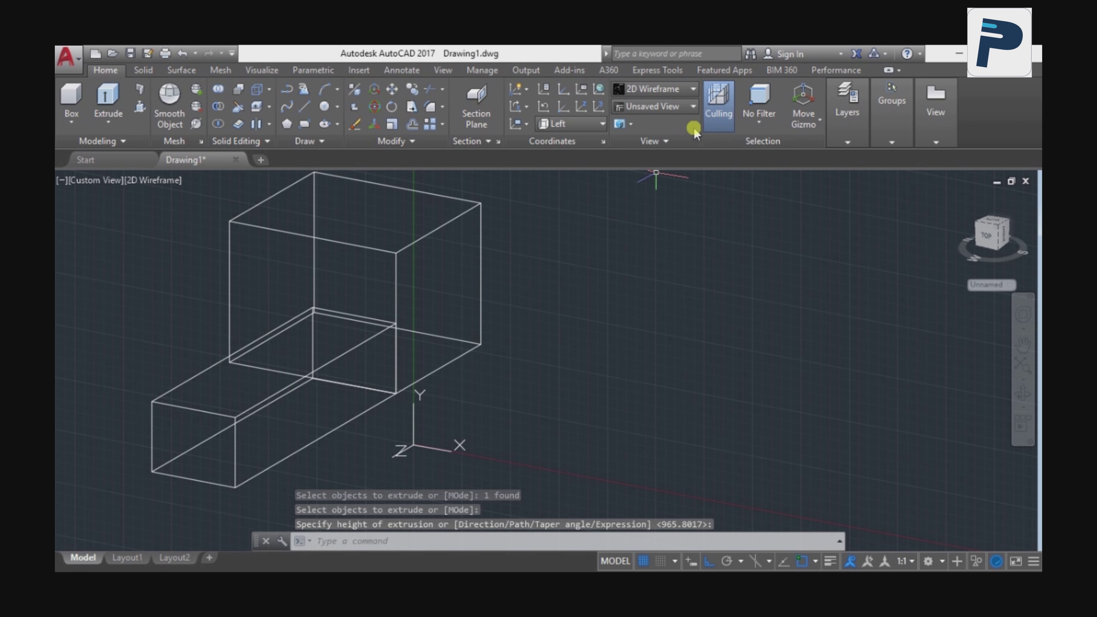
- Shade the model in Shades of Gray and set the UCS to Front
{"action": "left_click", "coordinate": [680, 89]}
{"action": "left_click", "coordinate": [763, 172]}
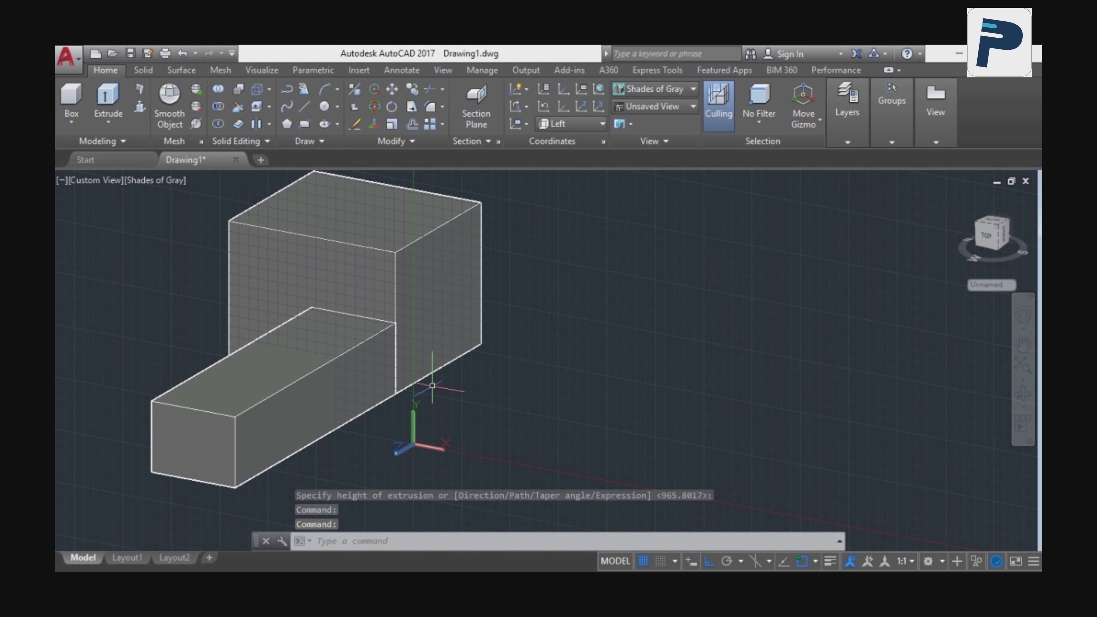
{"action": "left_click", "coordinate": [569, 123]}
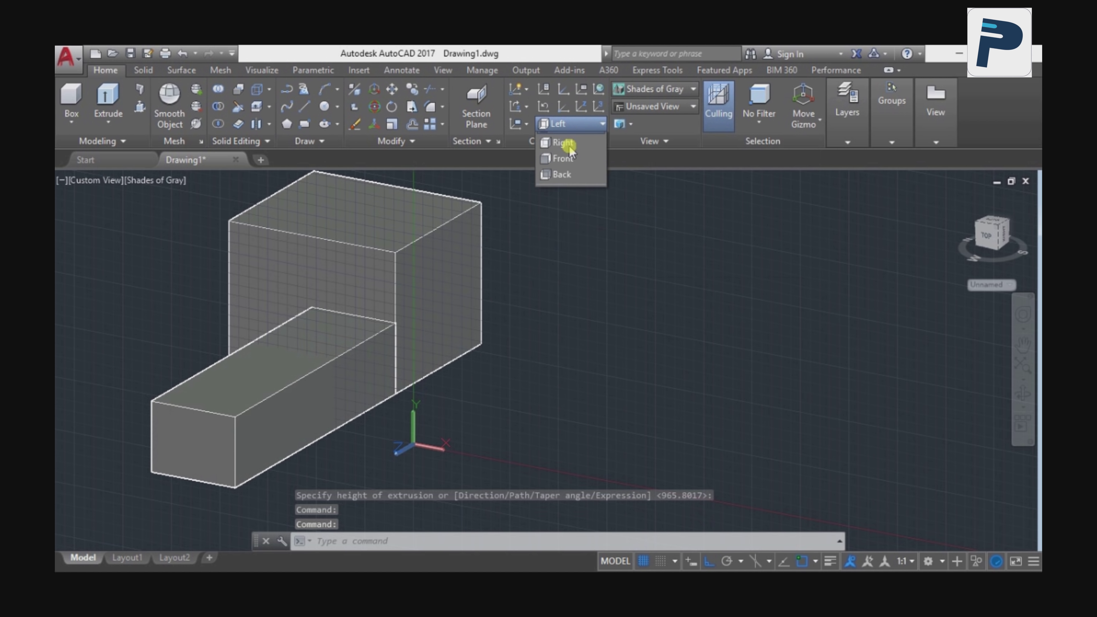
{"action": "left_click", "coordinate": [565, 224]}
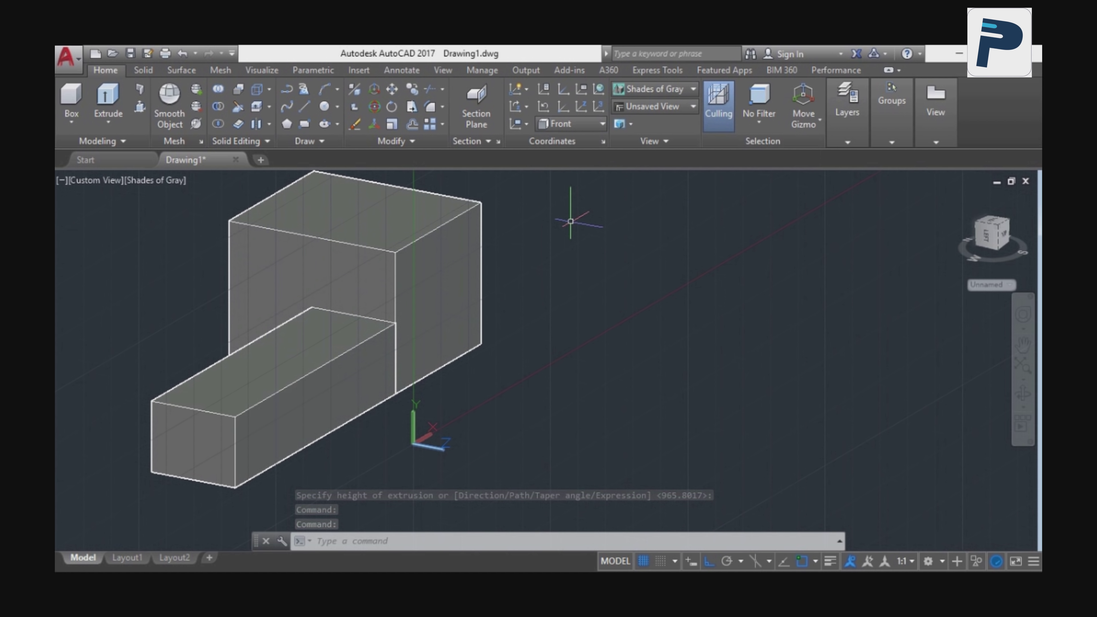
- Draw a rectangle on the cube's right face with REC
{"action": "type", "text": "rec"}
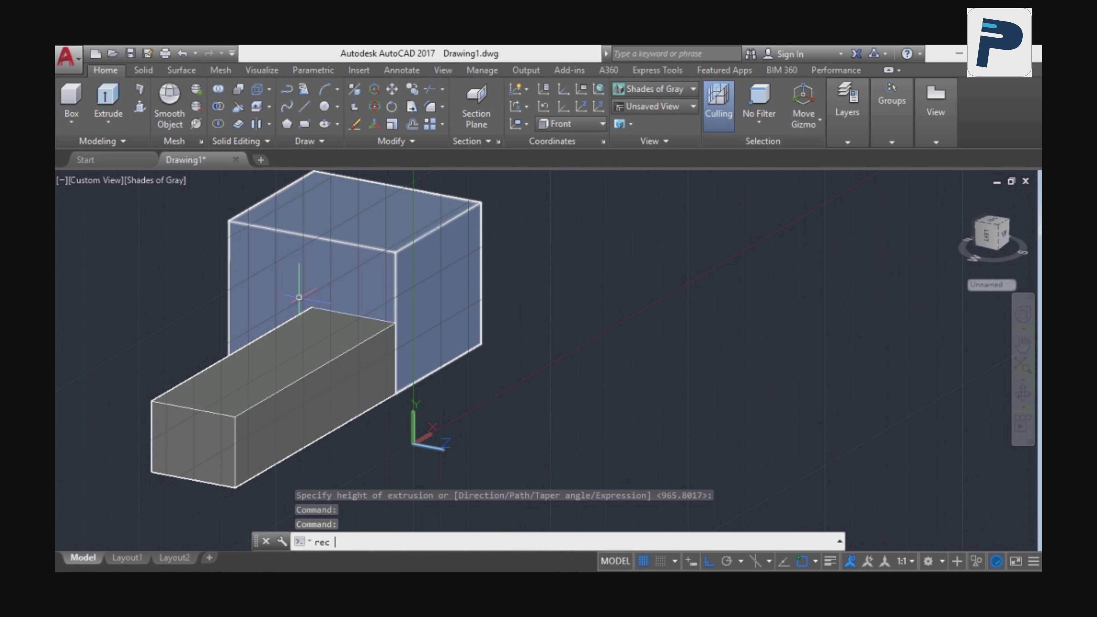
{"action": "key", "text": "Return"}
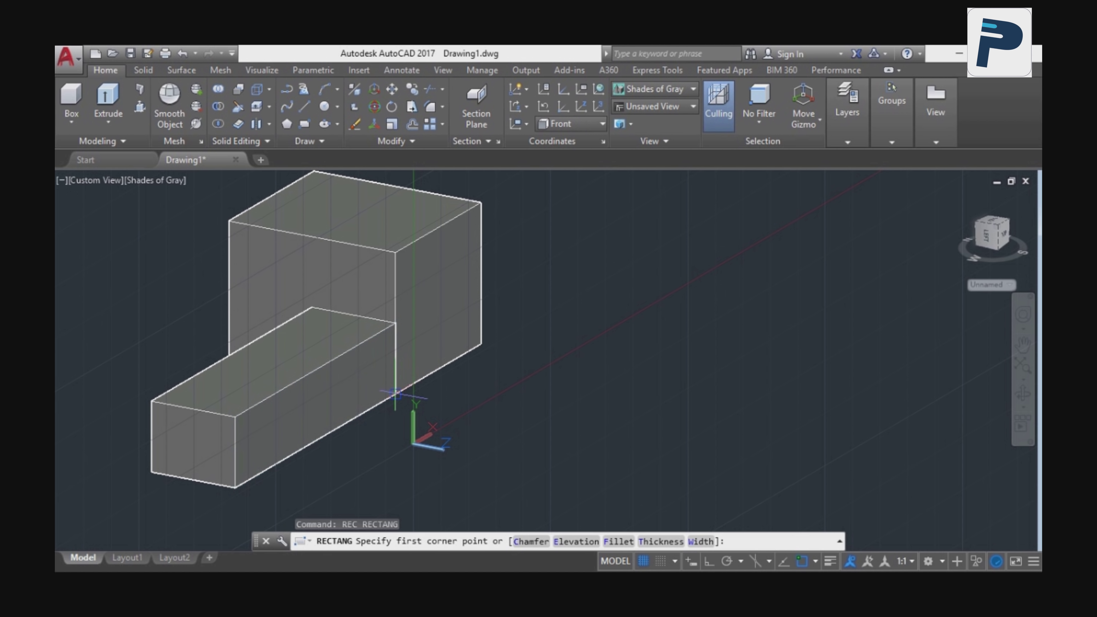
{"action": "left_click", "coordinate": [453, 298]}
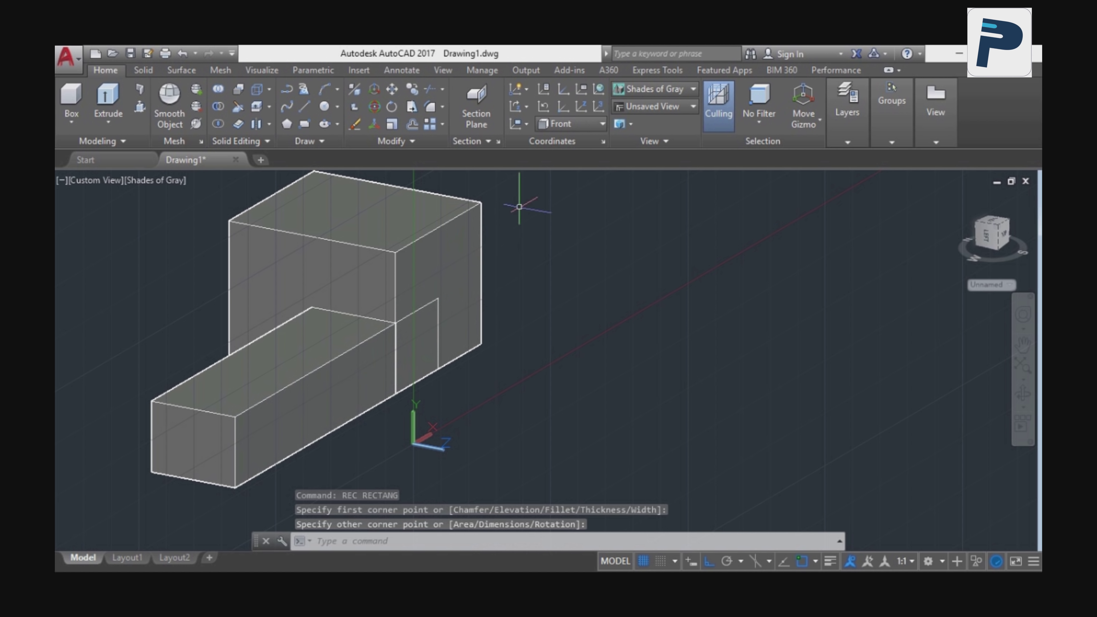
{"action": "left_click", "coordinate": [438, 299]}
- In 2D Wireframe, extrude the rectangle into a long right arm
{"action": "left_click", "coordinate": [630, 96]}
{"action": "left_click", "coordinate": [643, 127]}
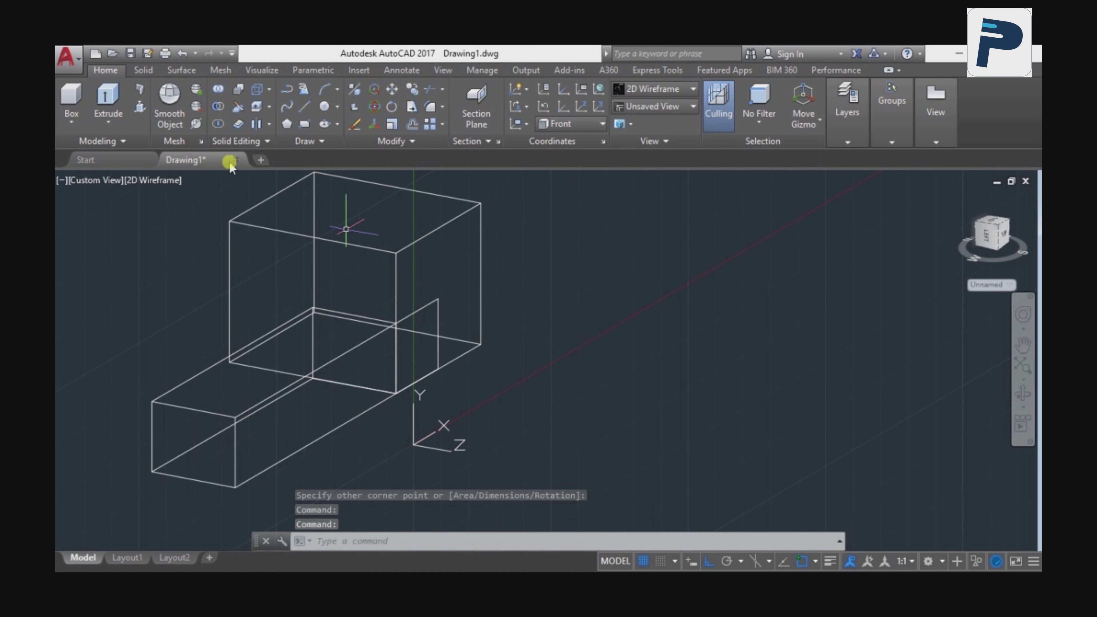
{"action": "left_click", "coordinate": [128, 112]}
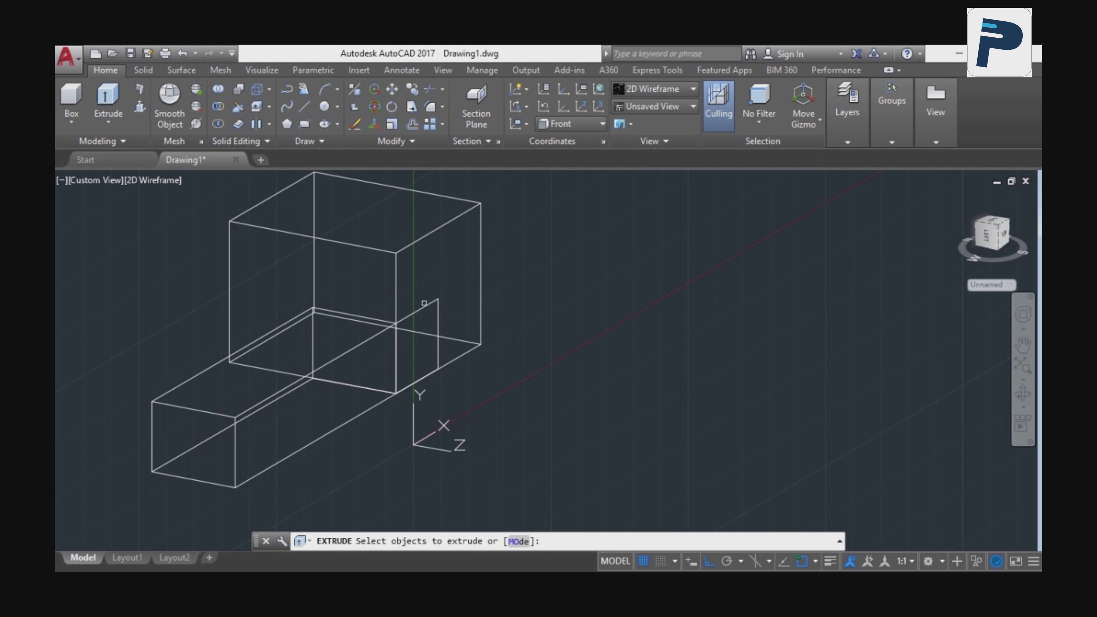
{"action": "left_click", "coordinate": [431, 305]}
{"action": "key", "text": "Return"}
{"action": "left_click", "coordinate": [803, 372]}
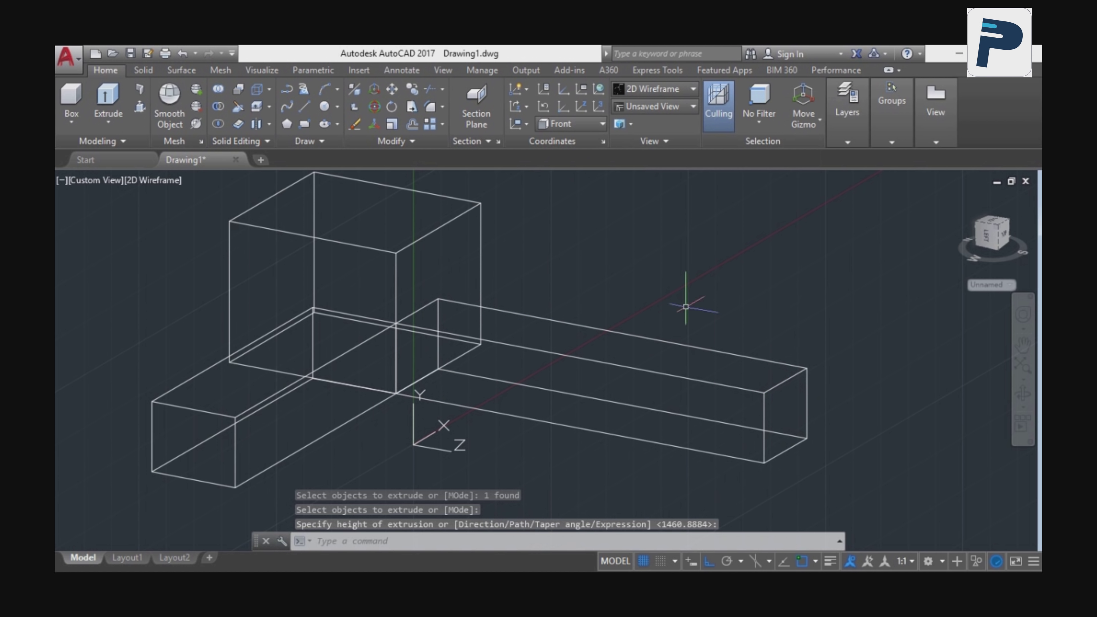
- Shade the model in Shades of Gray, set the UCS to Right, and orbit
{"action": "left_click", "coordinate": [670, 89]}
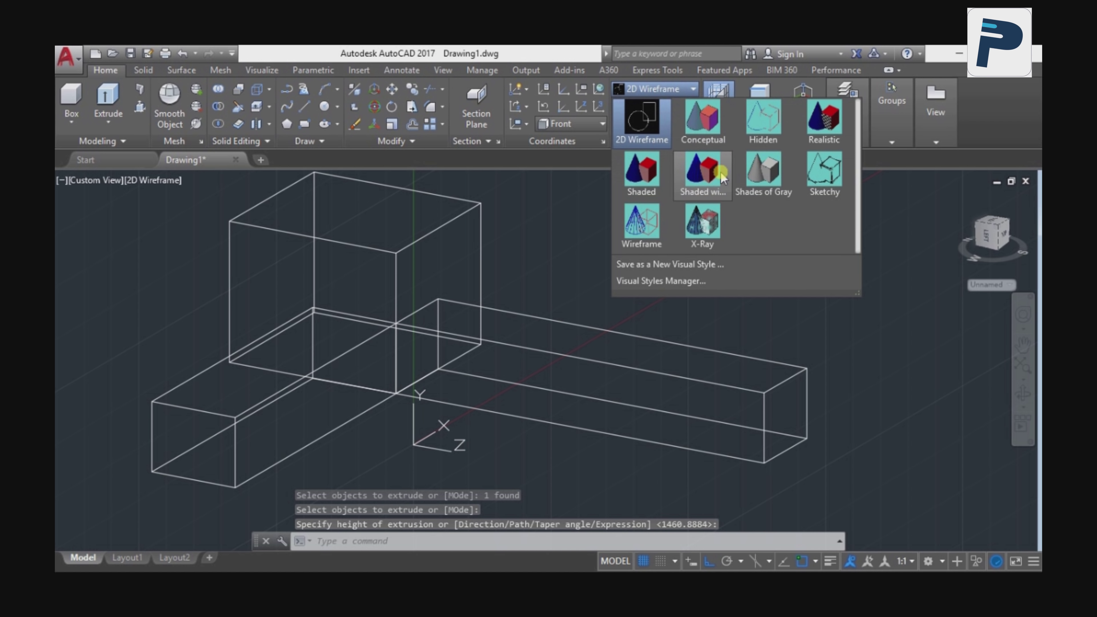
{"action": "left_click", "coordinate": [765, 173]}
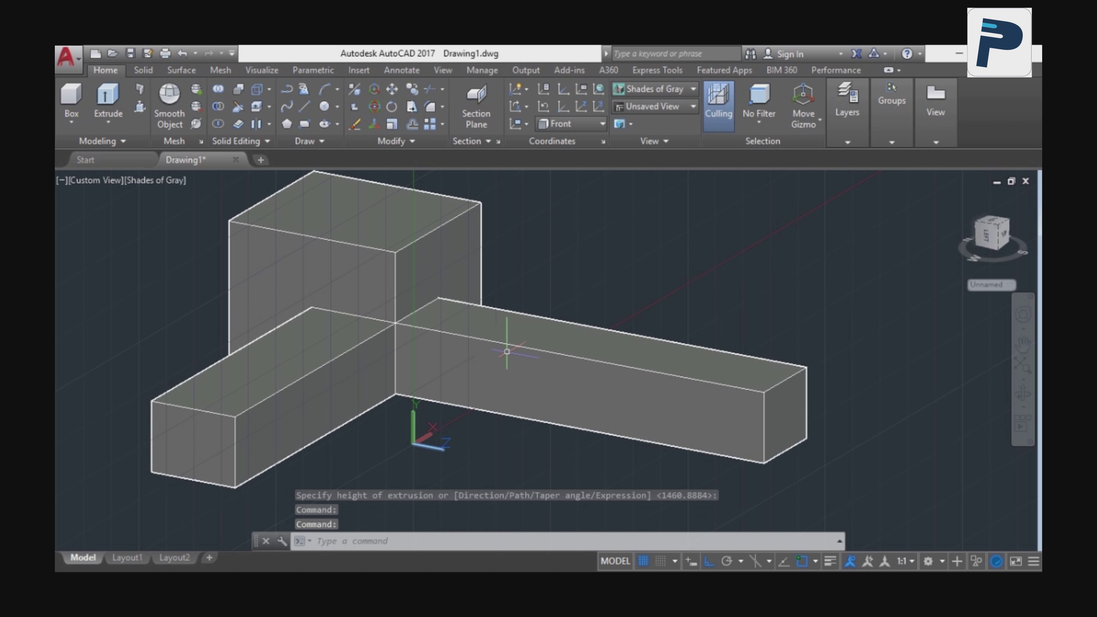
{"action": "left_click", "coordinate": [562, 124]}
{"action": "left_click", "coordinate": [566, 209]}
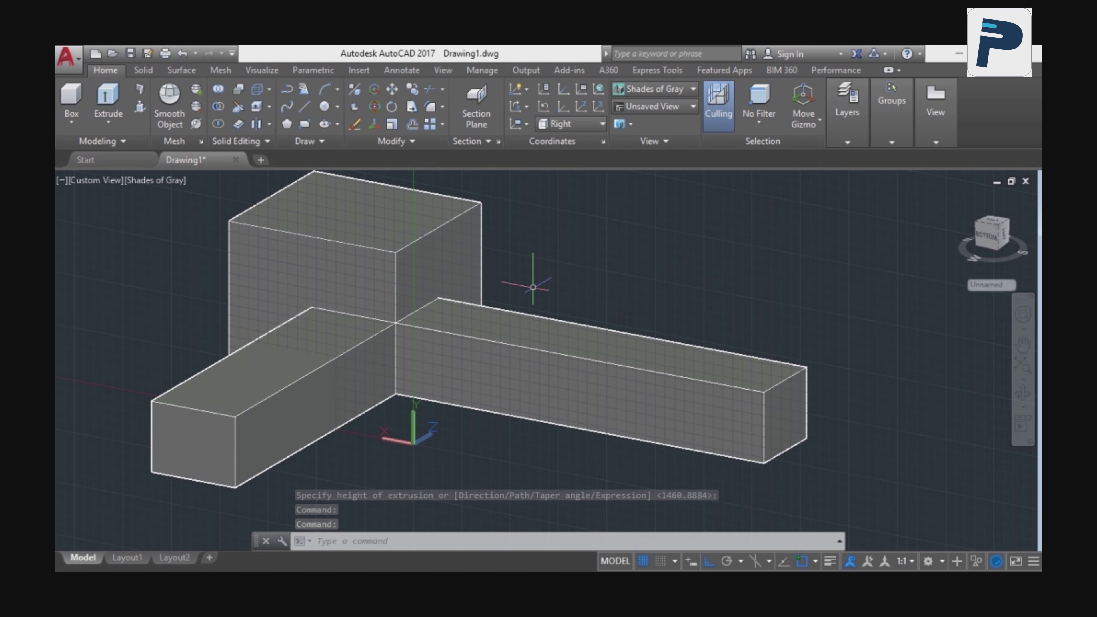
{"action": "mouse_move", "coordinate": [550, 303]}
{"action": "middle_mouse_down", "text": "shift"}
{"action": "mouse_move", "coordinate": [428, 319]}
{"action": "mouse_move", "coordinate": [431, 343]}
{"action": "mouse_move", "coordinate": [501, 367]}
{"action": "middle_mouse_up", "text": "shift"}
- Draw a rectangle on the cube's side face and switch to 2D Wireframe
{"action": "type", "text": "rec"}
{"action": "key", "text": "Return"}
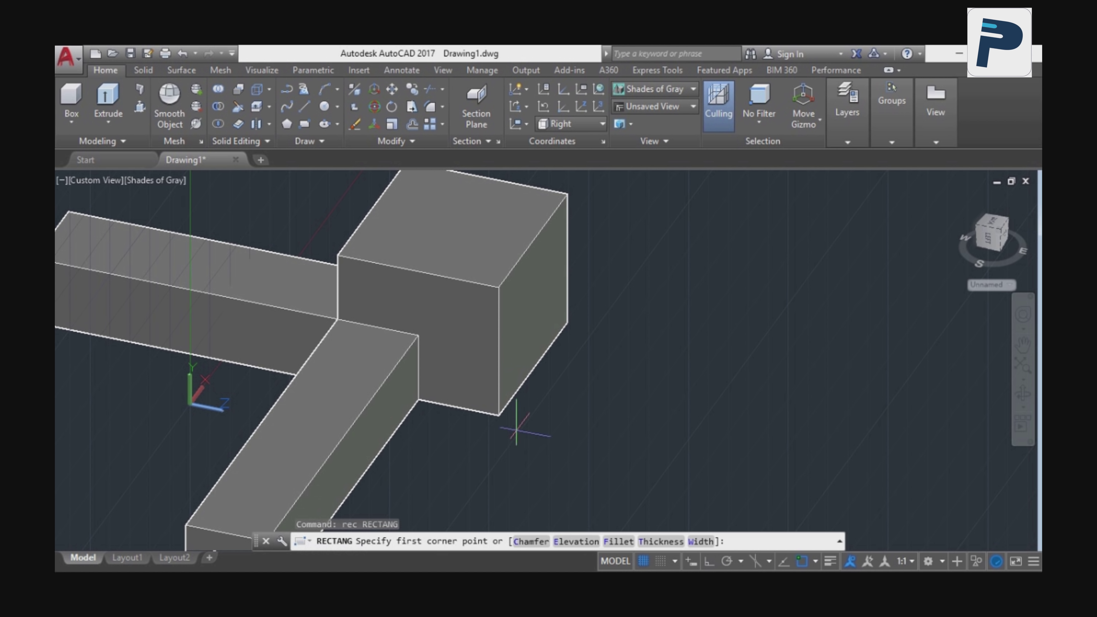
{"action": "left_click", "coordinate": [498, 416]}
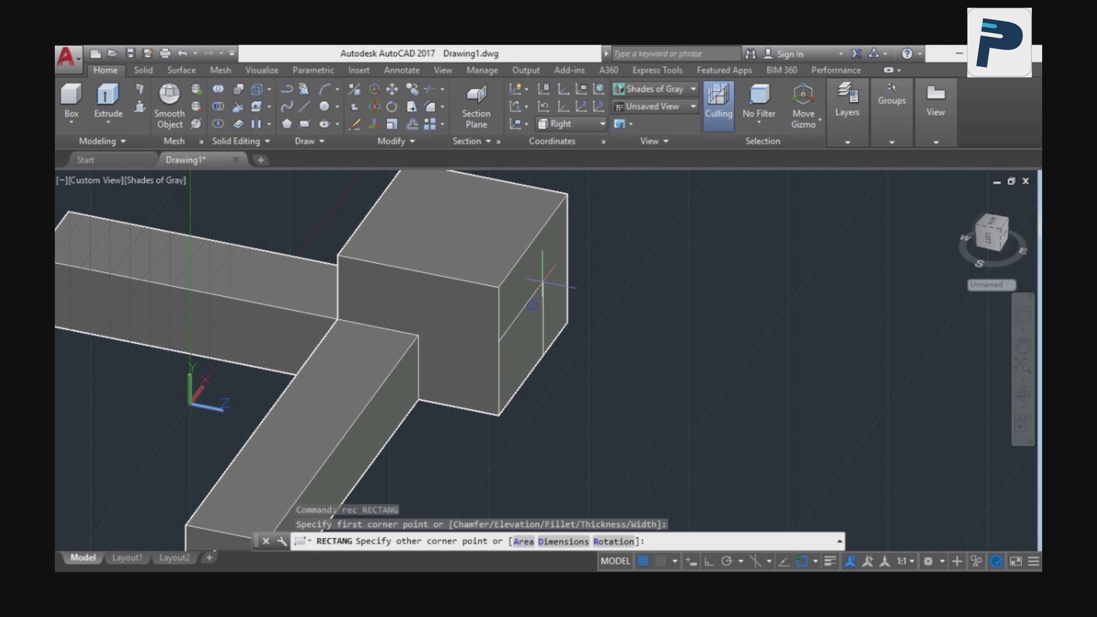
{"action": "key", "text": "Escape"}
{"action": "left_click", "coordinate": [654, 88]}
{"action": "left_click", "coordinate": [643, 125]}
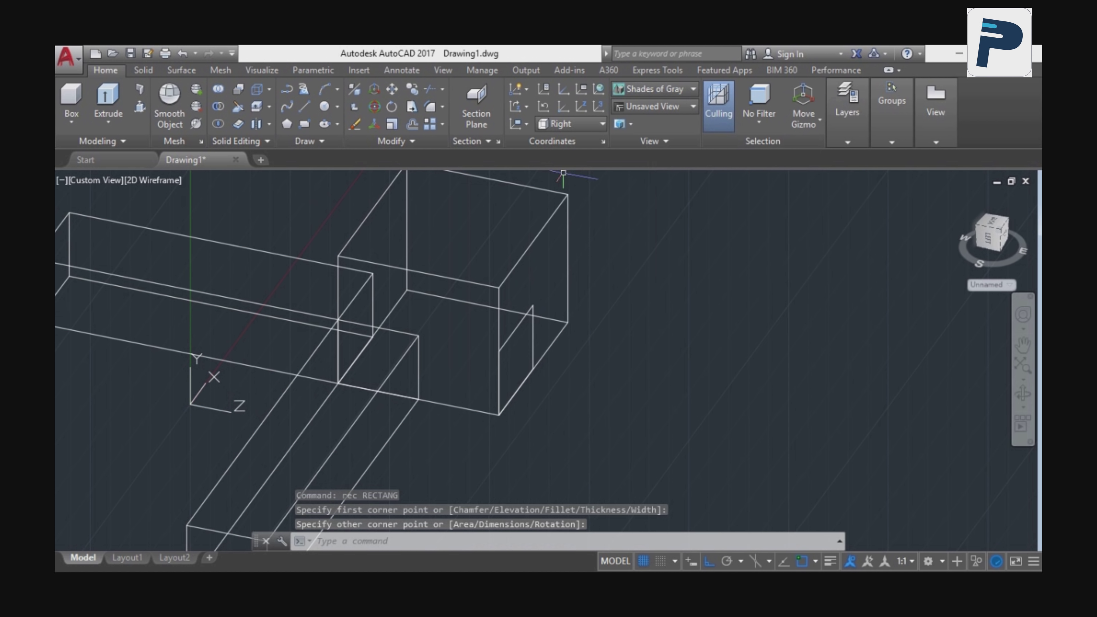
- Extrude the rectangle into a third arm and set the UCS to Top
{"action": "left_click", "coordinate": [108, 101]}
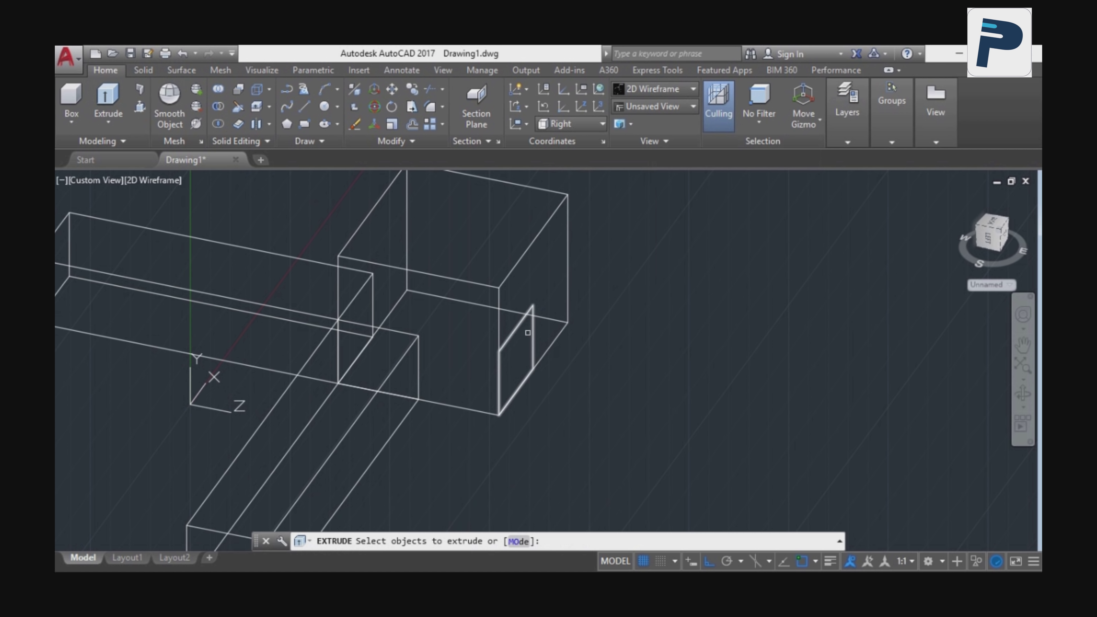
{"action": "left_click", "coordinate": [519, 329]}
{"action": "key", "text": "Return"}
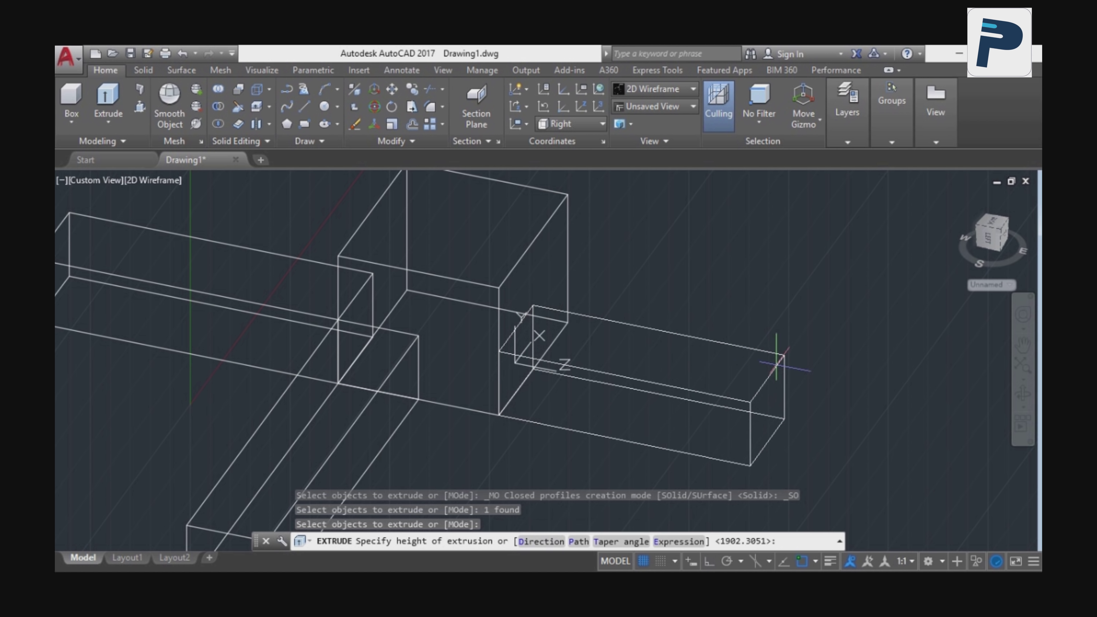
{"action": "left_click", "coordinate": [776, 363]}
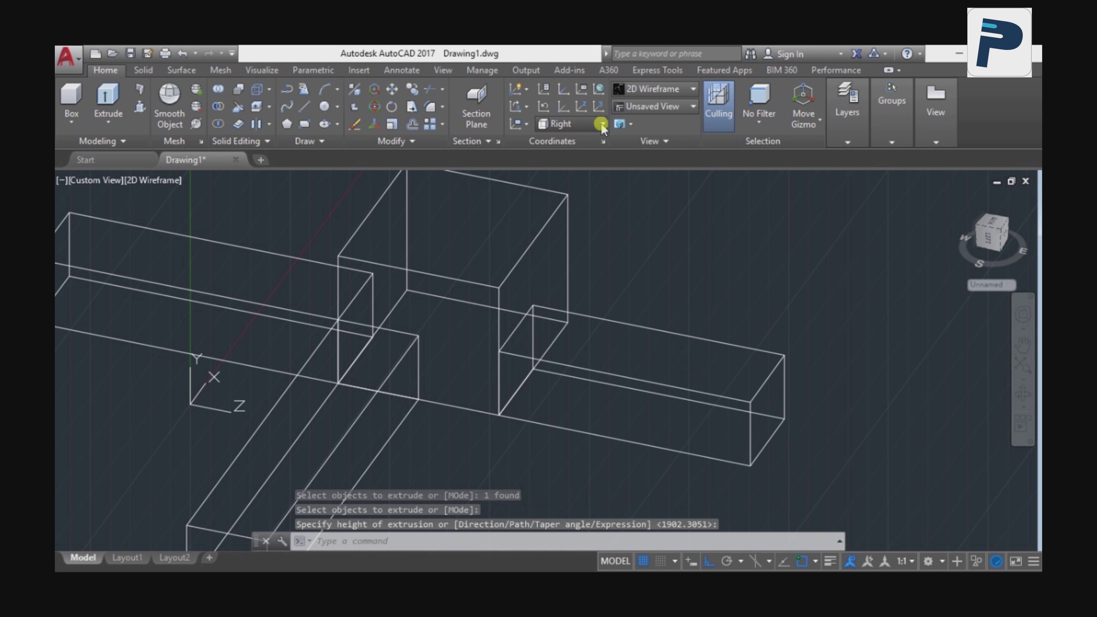
{"action": "left_click", "coordinate": [587, 124]}
{"action": "left_click", "coordinate": [560, 160]}
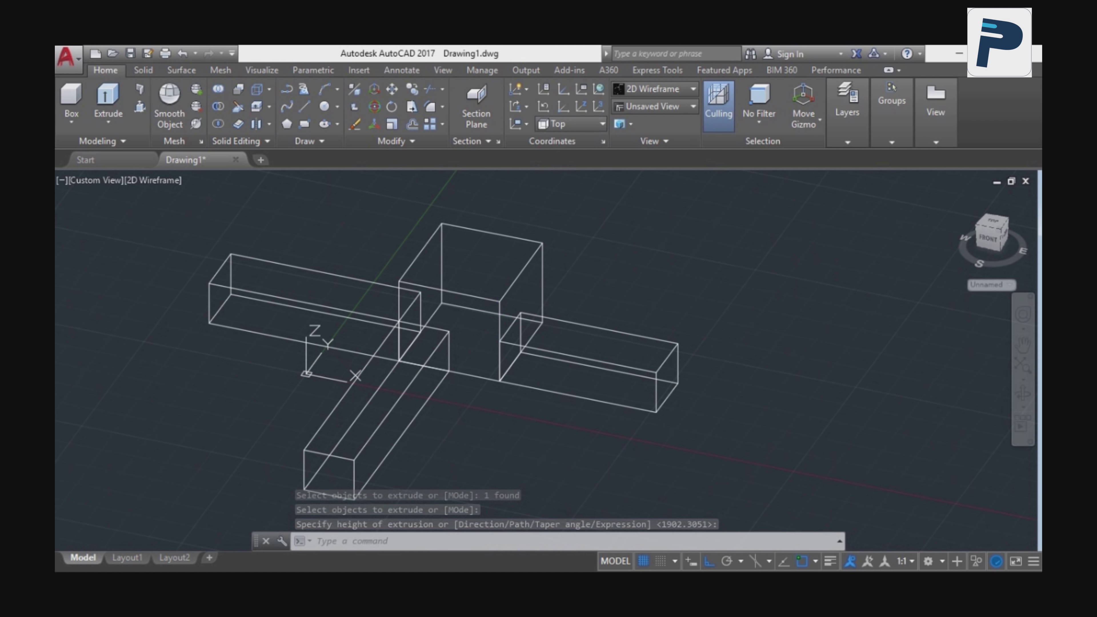
{"action": "scroll", "coordinate": [363, 392], "scroll_direction": "down", "scroll_amount": 4}
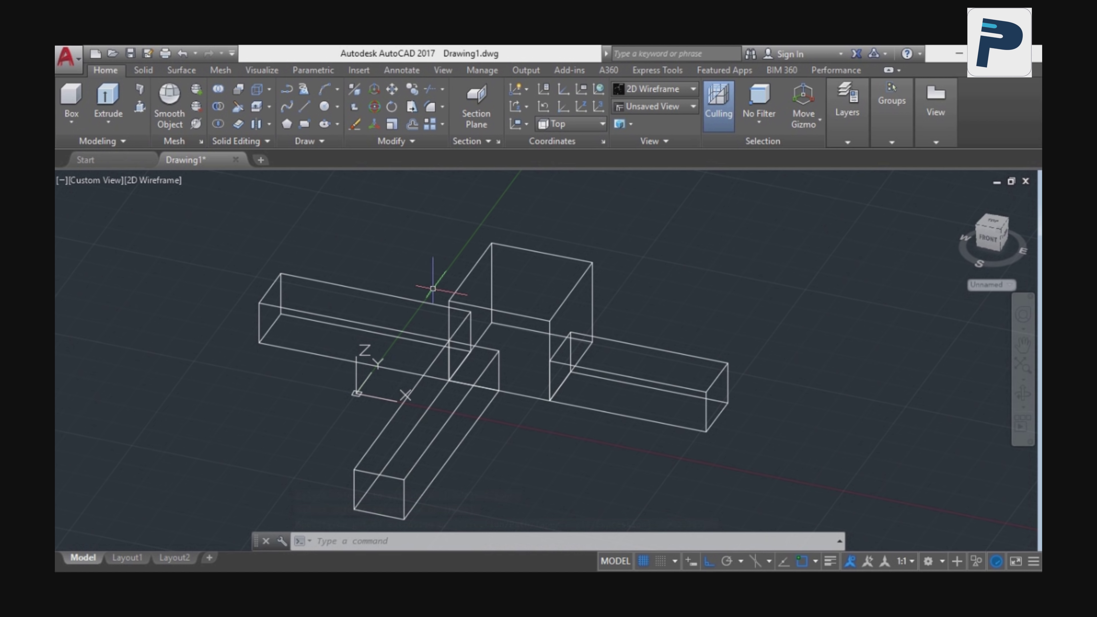
- Draw a rectangle on the cube's top face with REC
{"action": "type", "text": "rec"}
{"action": "key", "text": "Return"}
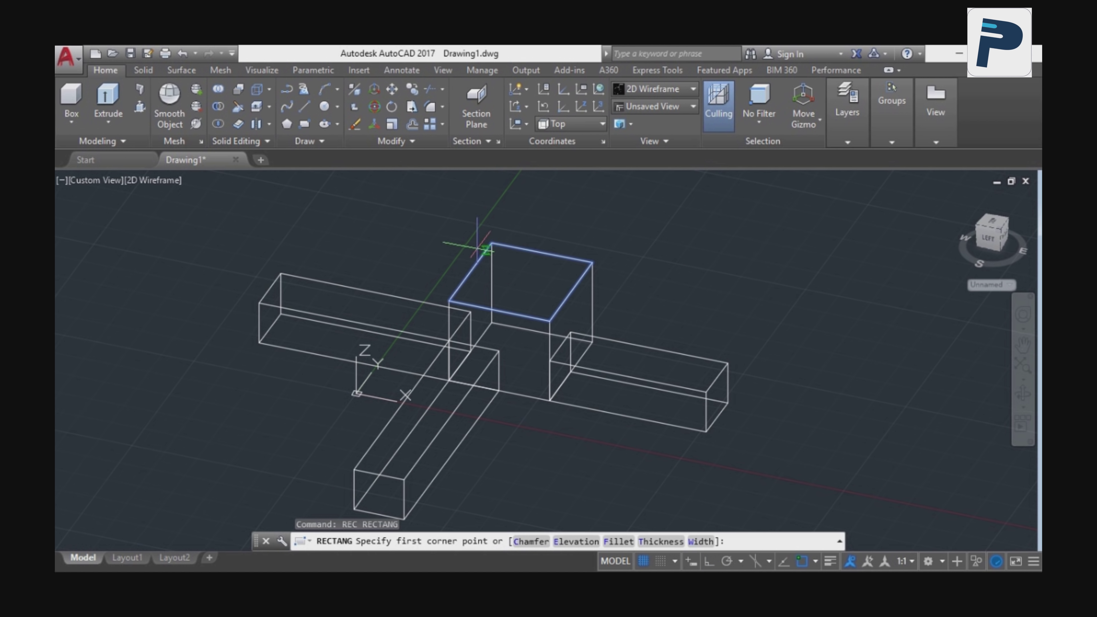
{"action": "left_click", "coordinate": [491, 244]}
{"action": "left_click", "coordinate": [538, 285]}
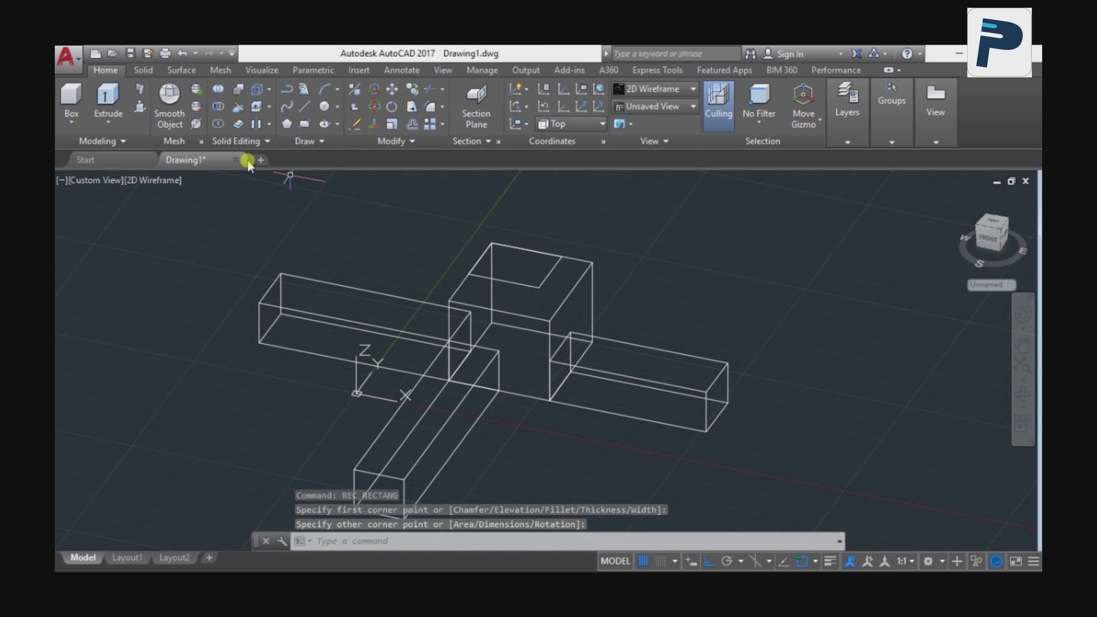
- Extrude the top rectangle upward into a tall vertical arm
{"action": "left_click", "coordinate": [108, 104]}
{"action": "left_click", "coordinate": [539, 285]}
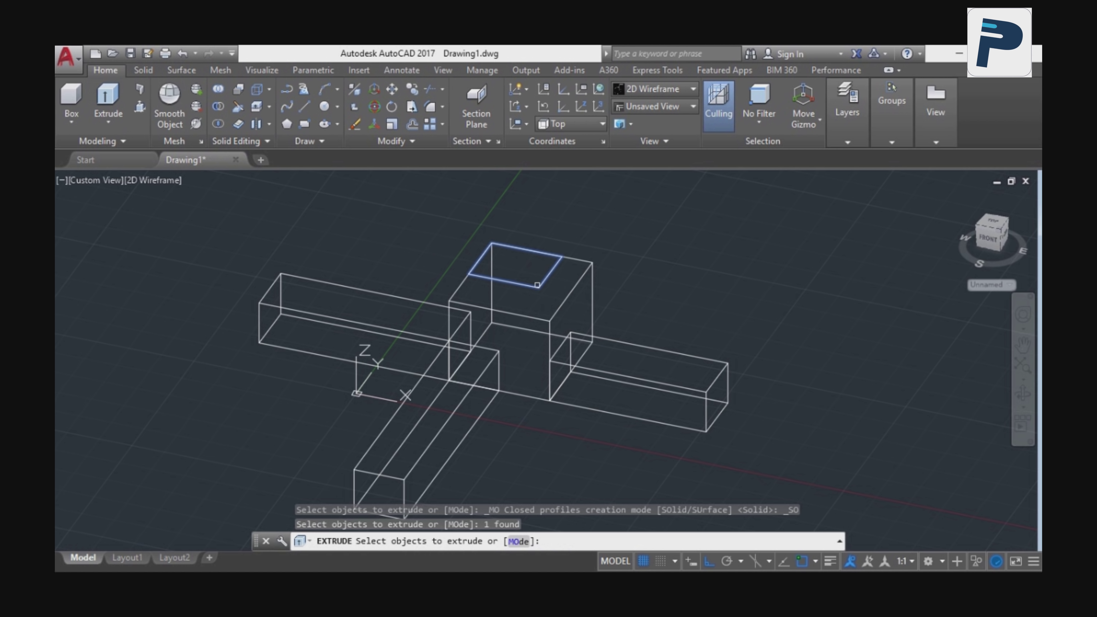
{"action": "key", "text": "Return"}
{"action": "middle_click_drag", "start_coordinate": [536, 173], "coordinate": [488, 257]}
{"action": "left_click", "coordinate": [487, 220]}
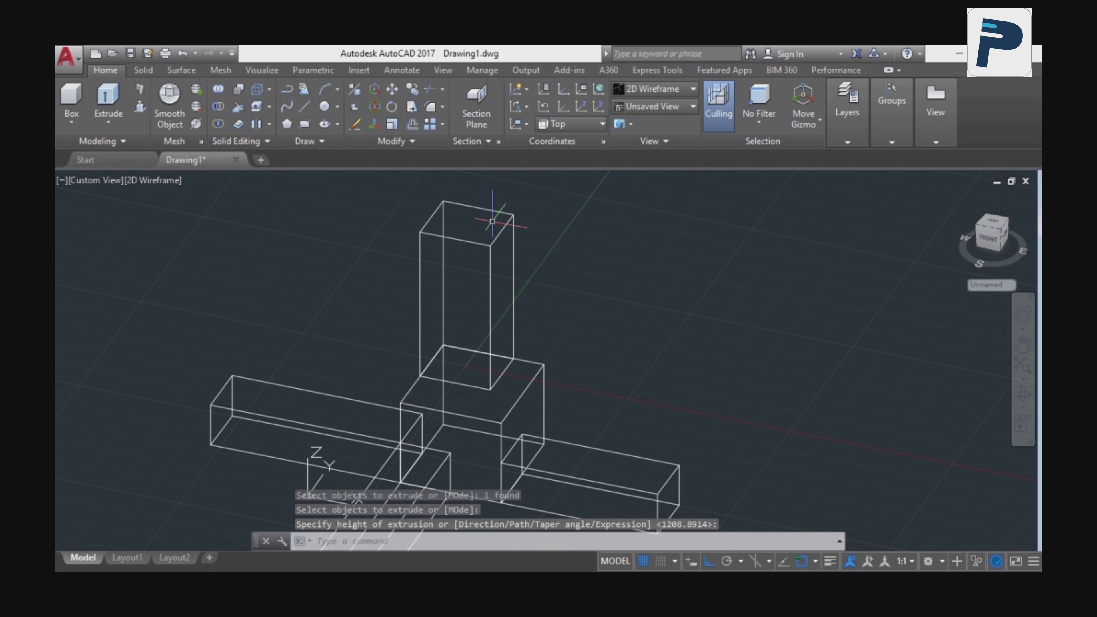
- Shade the model in Shades of Gray and orbit to another angle
{"action": "left_click", "coordinate": [683, 89]}
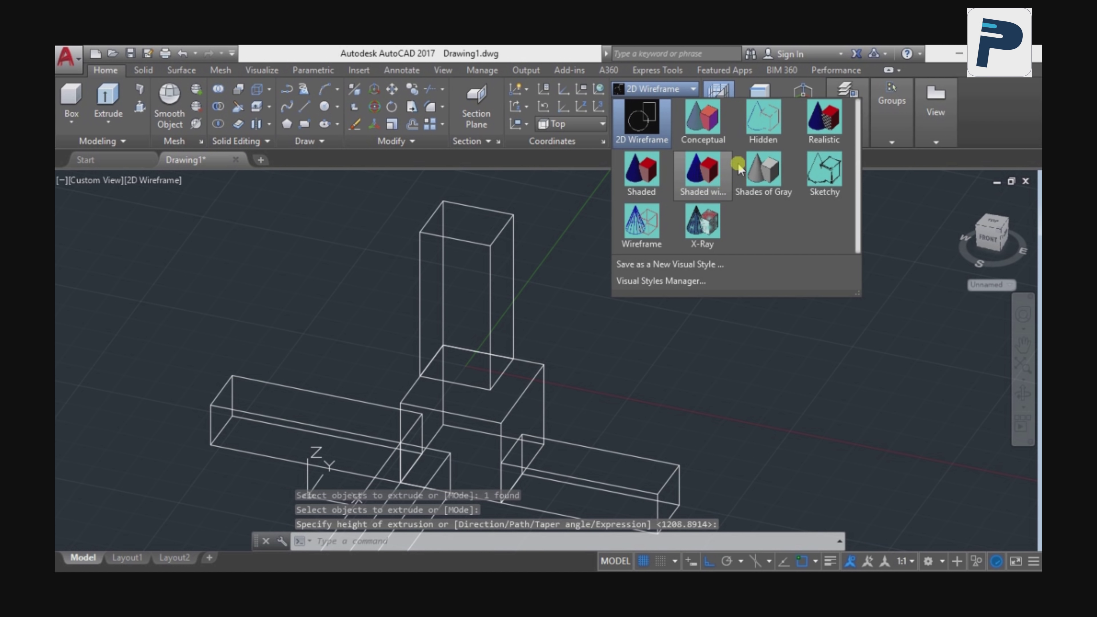
{"action": "left_click", "coordinate": [760, 171]}
{"action": "mouse_move", "coordinate": [587, 367]}
{"action": "middle_mouse_down", "text": "shift"}
{"action": "mouse_move", "coordinate": [680, 354]}
{"action": "mouse_move", "coordinate": [576, 208]}
{"action": "middle_mouse_up", "text": "shift"}
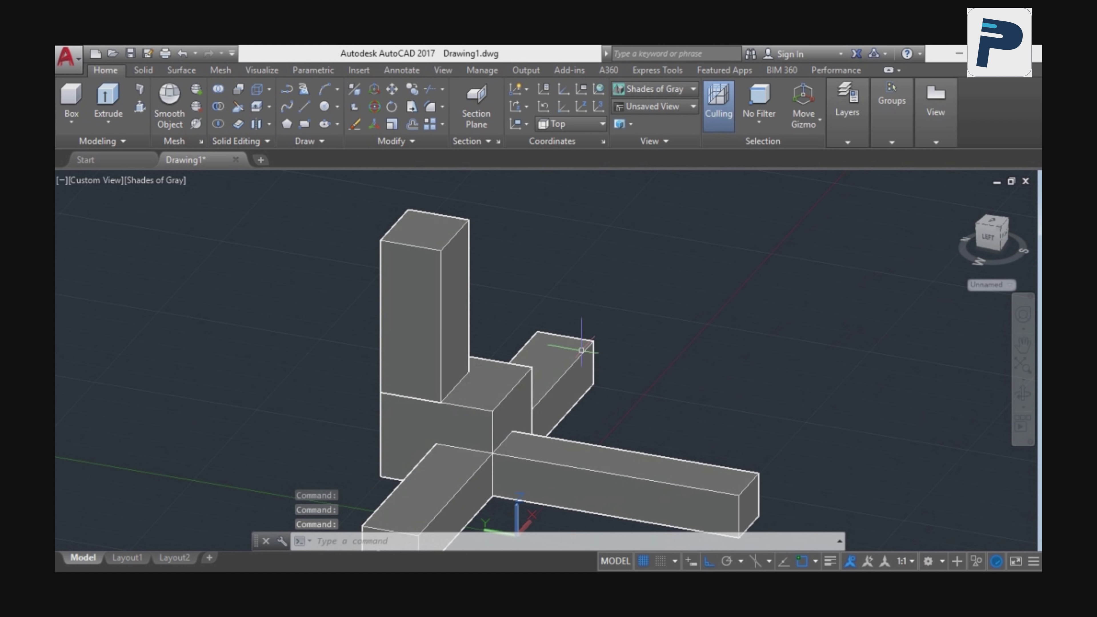
- Reset the UCS to World and show the model in SW Isometric view
{"action": "left_click", "coordinate": [568, 129]}
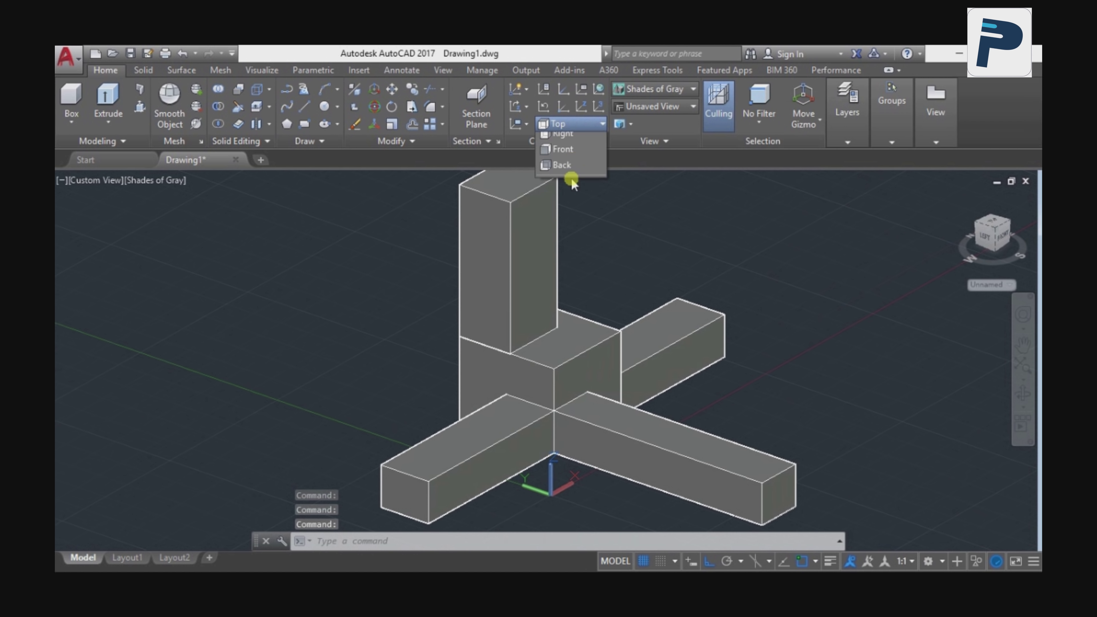
{"action": "left_click", "coordinate": [567, 148]}
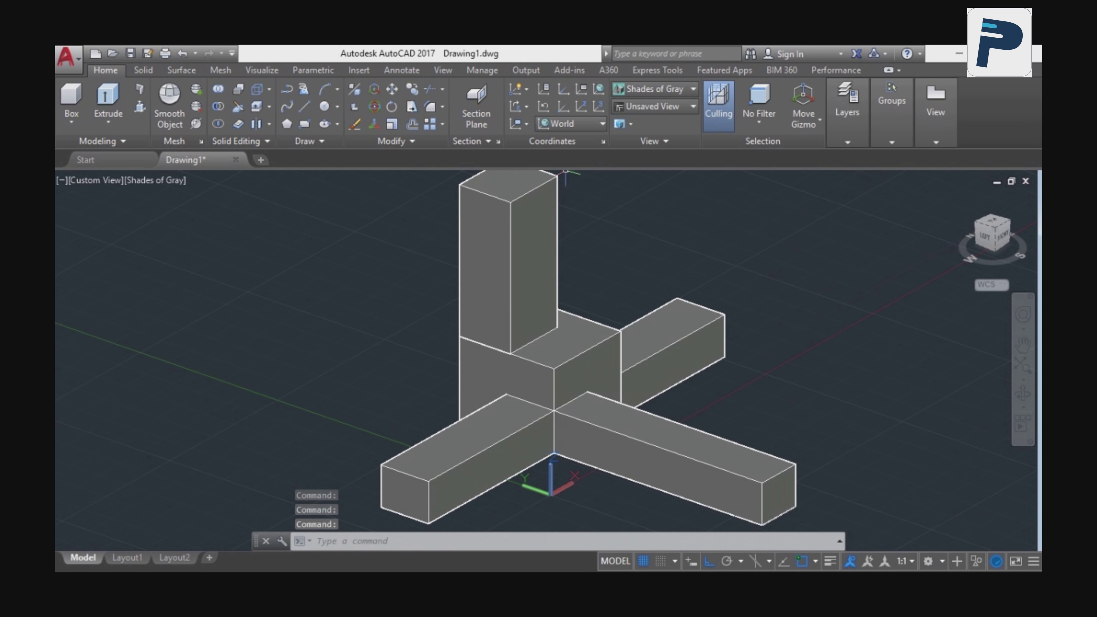
{"action": "scroll", "coordinate": [619, 282], "scroll_direction": "down", "scroll_amount": 3}
{"action": "middle_click_drag", "start_coordinate": [592, 303], "coordinate": [500, 319]}
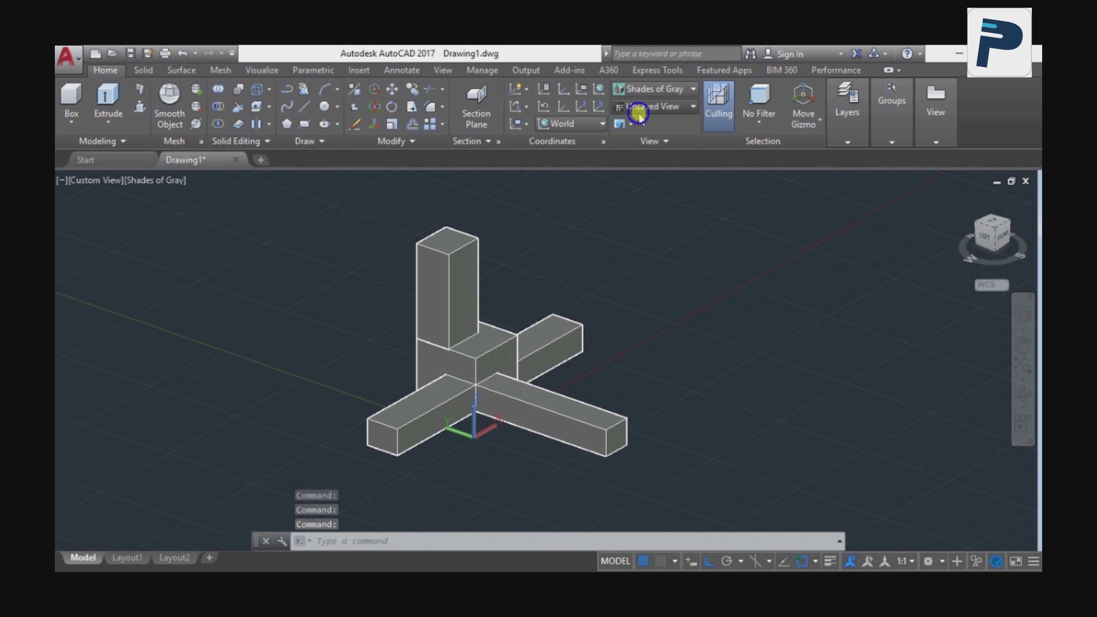
{"action": "left_click", "coordinate": [652, 106]}
{"action": "left_click", "coordinate": [650, 209]}
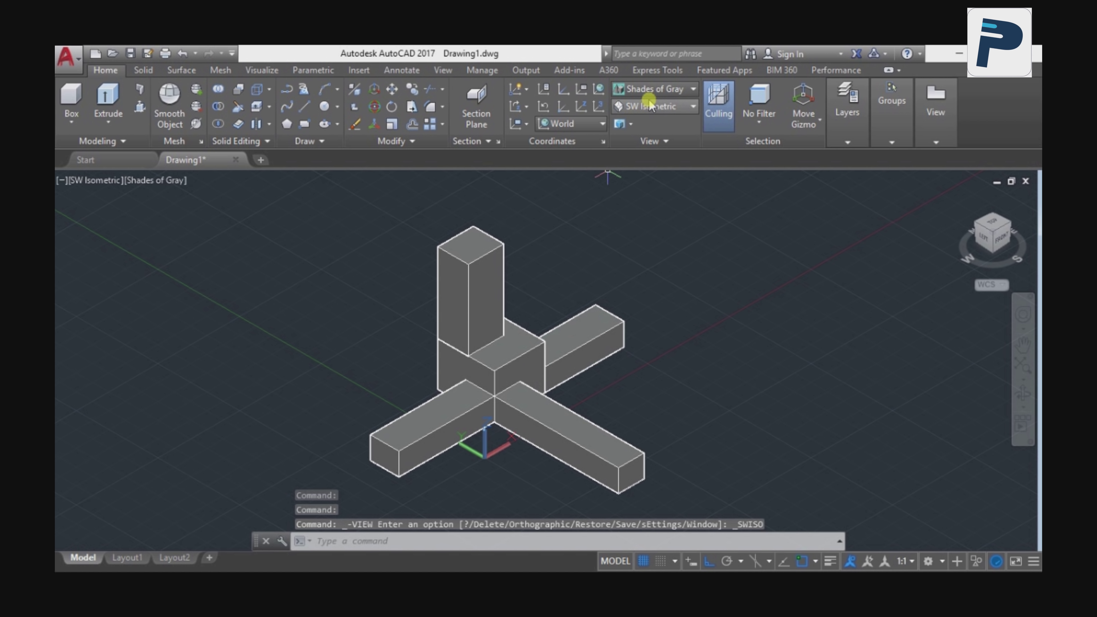
{"action": "left_click", "coordinate": [575, 123]}
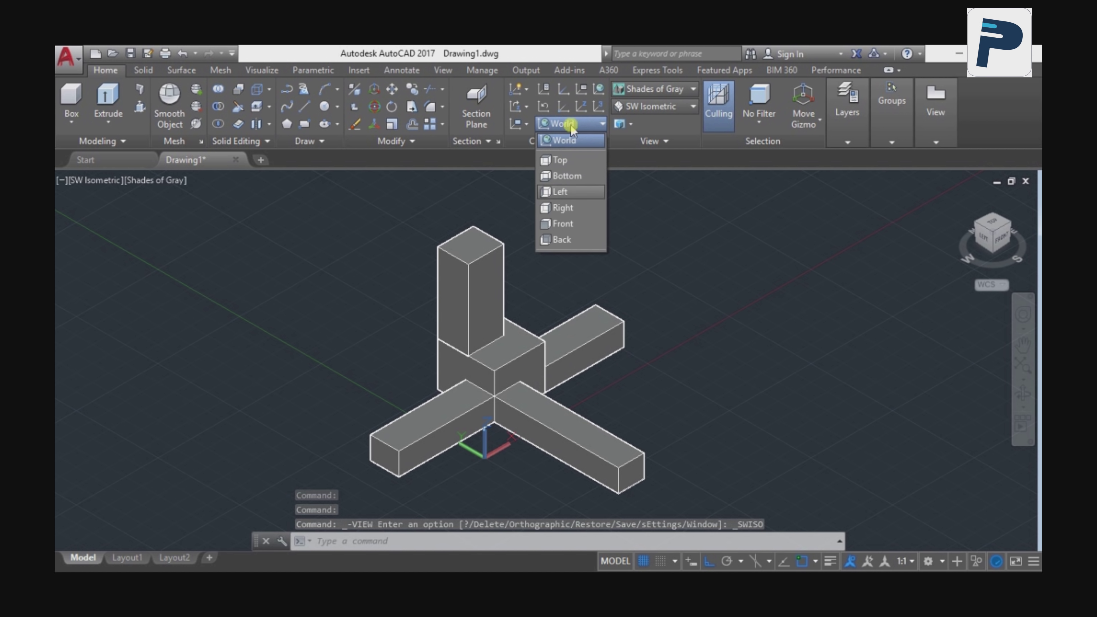
{"action": "left_click", "coordinate": [588, 122]}
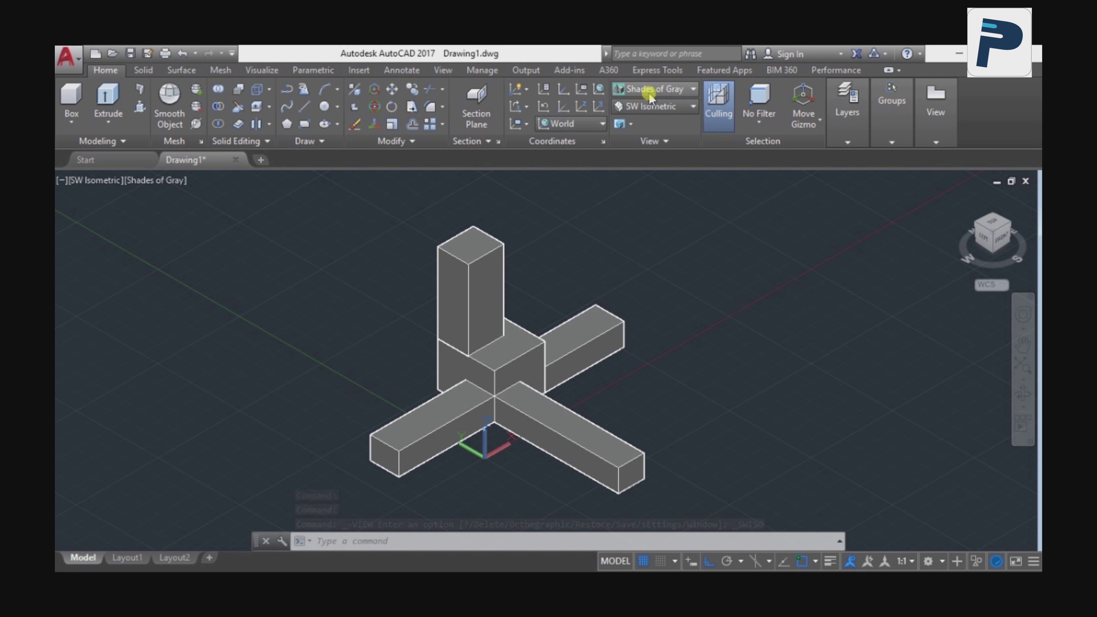
- Preview the 2D Wireframe, Conceptual, Hidden and Realistic visual styles in turn
{"action": "left_click", "coordinate": [650, 98]}
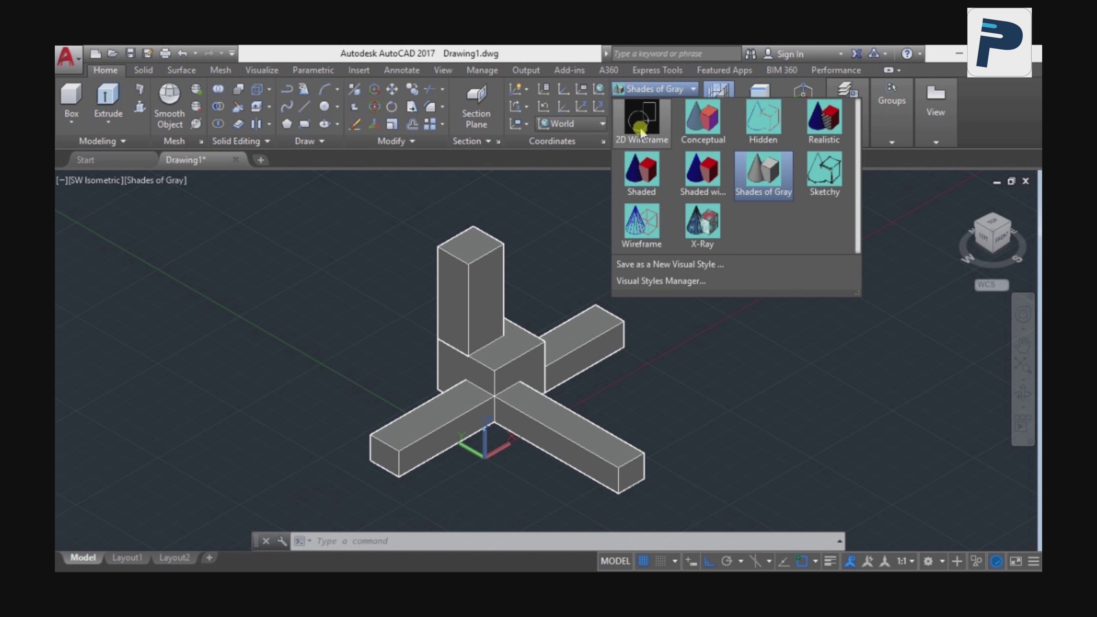
{"action": "left_click", "coordinate": [640, 130]}
{"action": "left_click", "coordinate": [644, 90]}
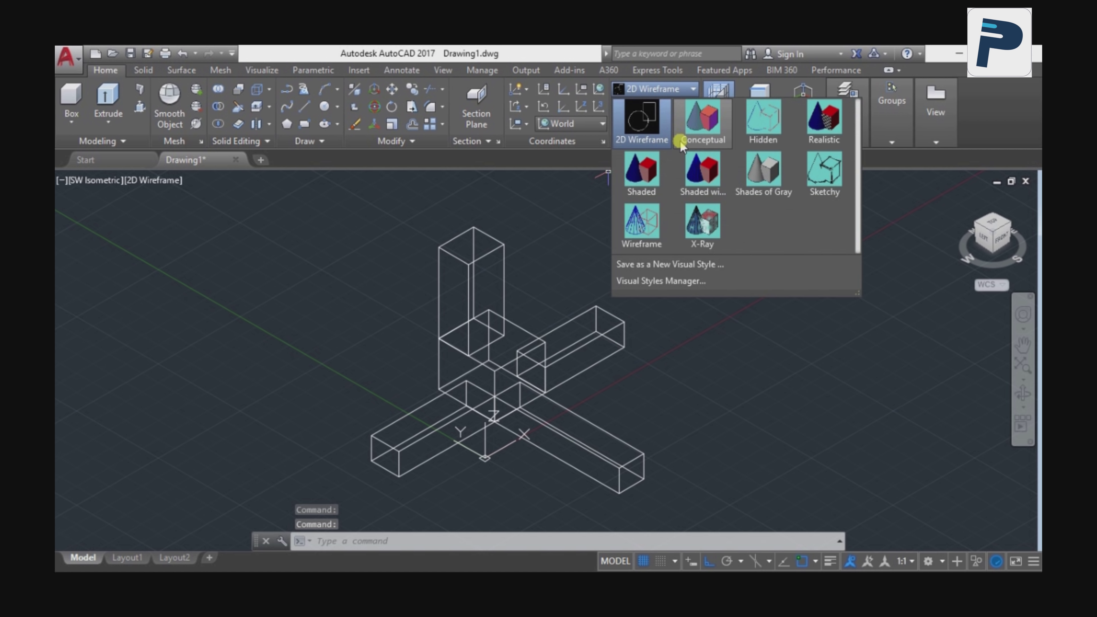
{"action": "left_click", "coordinate": [699, 139]}
{"action": "left_click", "coordinate": [674, 88]}
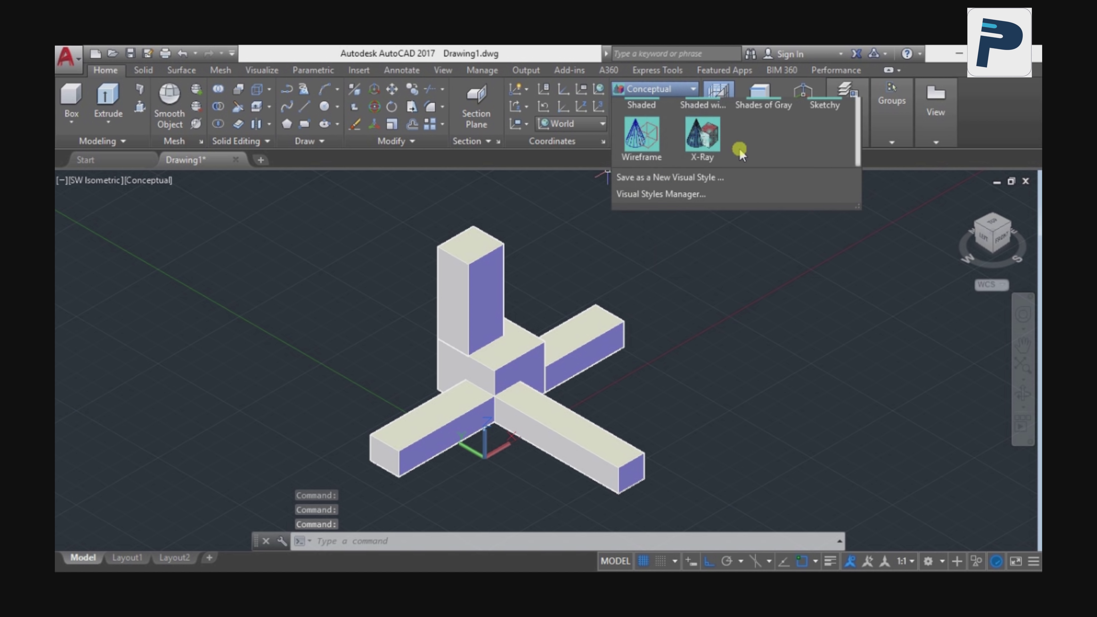
{"action": "left_click", "coordinate": [766, 148]}
{"action": "left_click", "coordinate": [673, 89]}
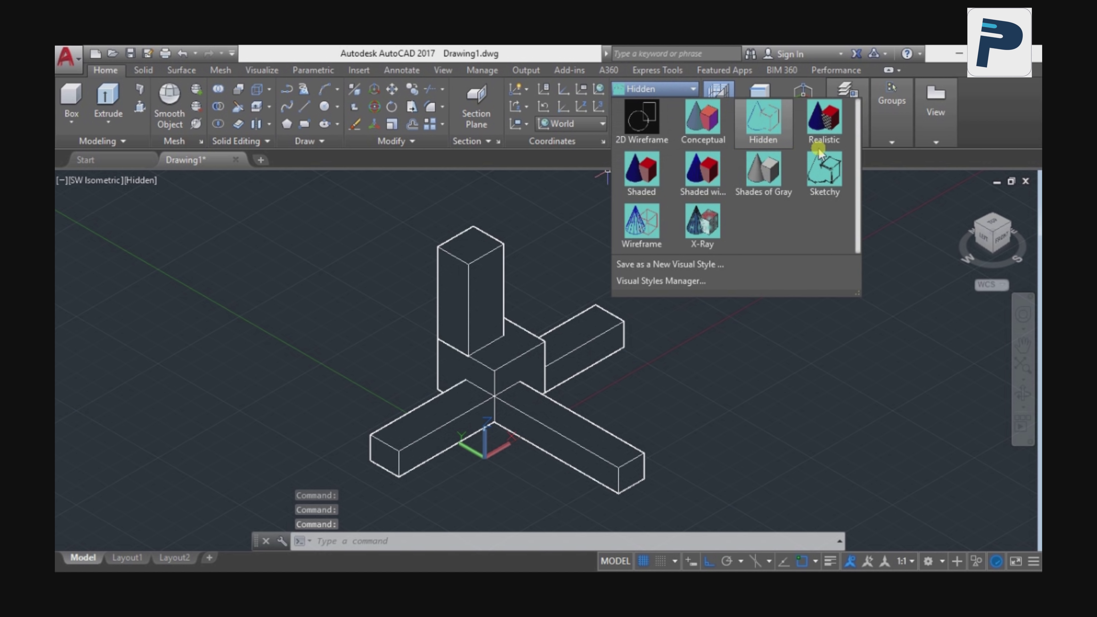
{"action": "left_click", "coordinate": [824, 130]}
- Preview Shaded and Shaded with Edges, finishing in the X-Ray style
{"action": "left_click", "coordinate": [650, 89]}
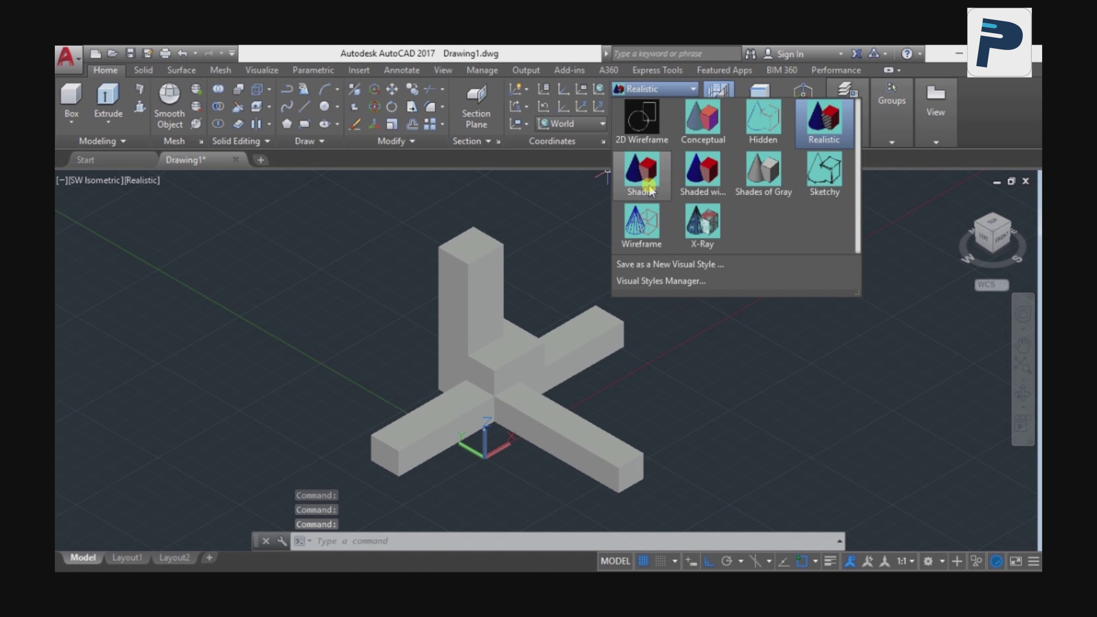
{"action": "left_click", "coordinate": [641, 173]}
{"action": "left_click", "coordinate": [647, 91]}
{"action": "left_click", "coordinate": [703, 171]}
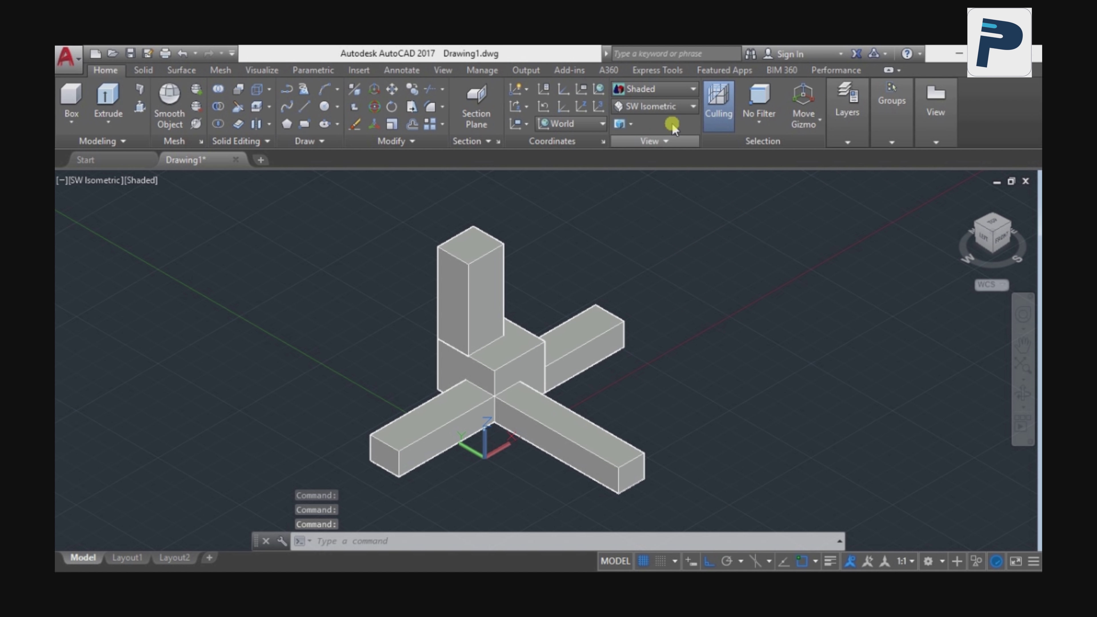
{"action": "left_click", "coordinate": [663, 91]}
{"action": "left_click", "coordinate": [697, 221]}
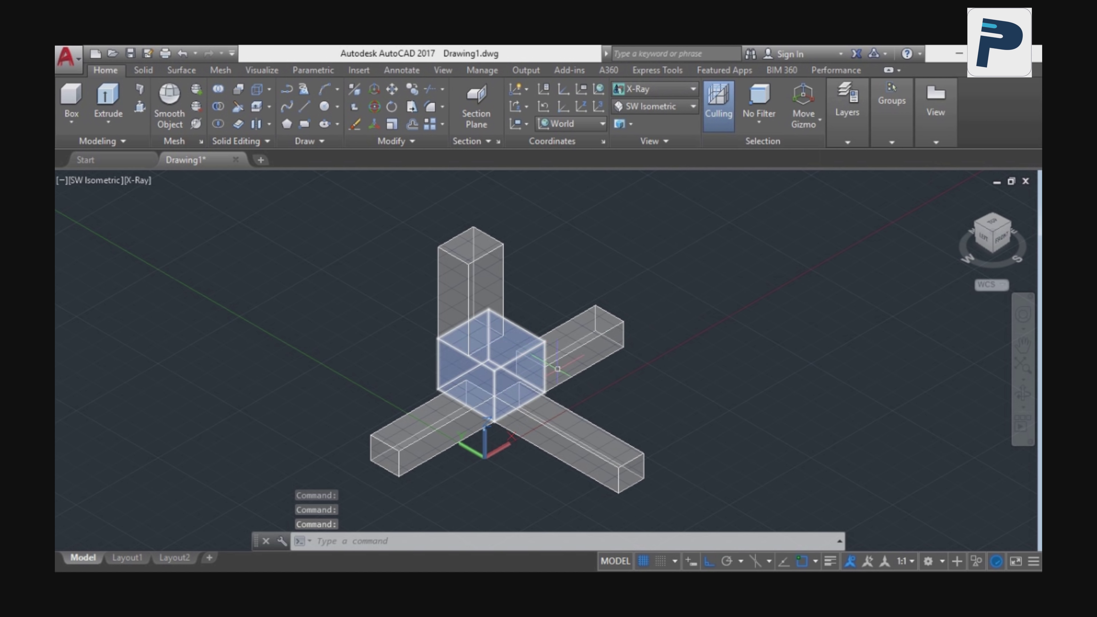
{"action": "middle_click_drag", "start_coordinate": [556, 369], "coordinate": [507, 366]}
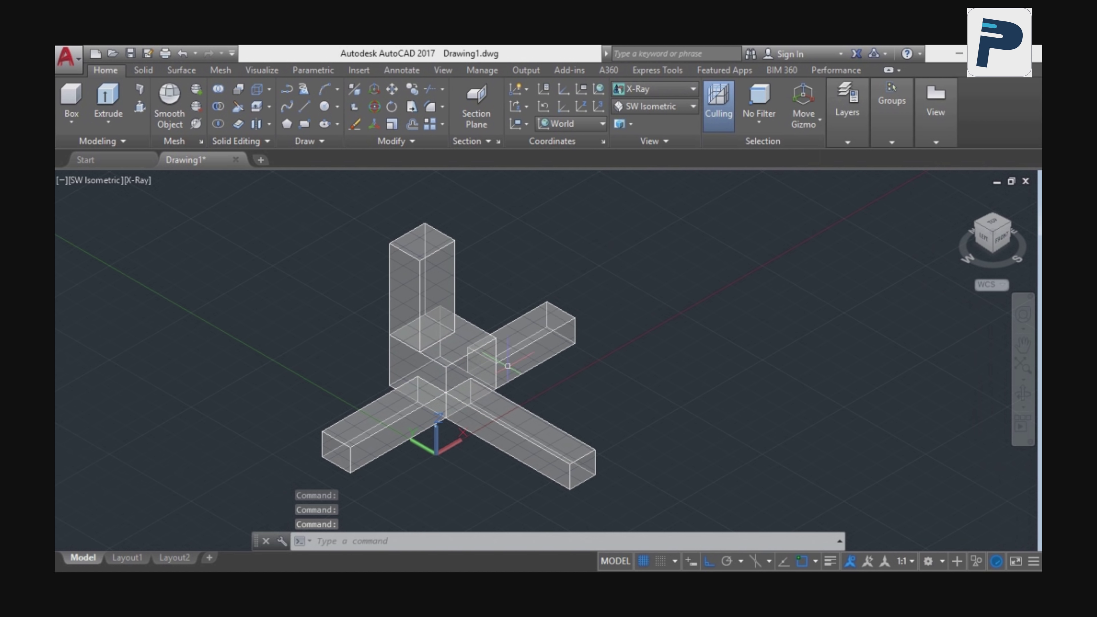
- Change the viewport layout from Single to four viewports and activate the top-left one
{"action": "left_click", "coordinate": [624, 125]}
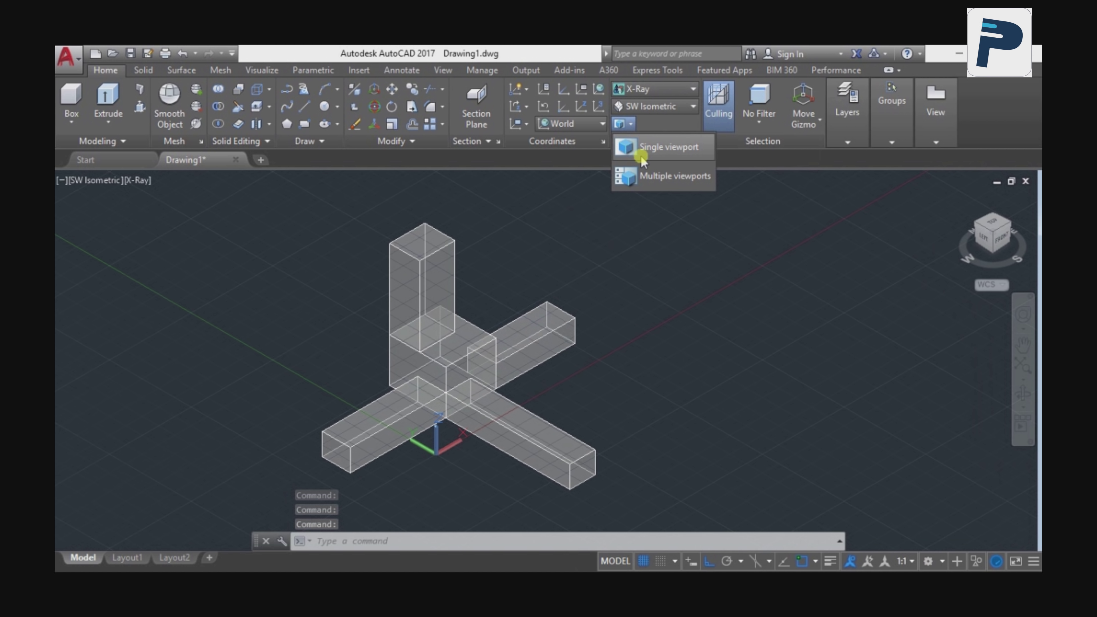
{"action": "left_click", "coordinate": [650, 149]}
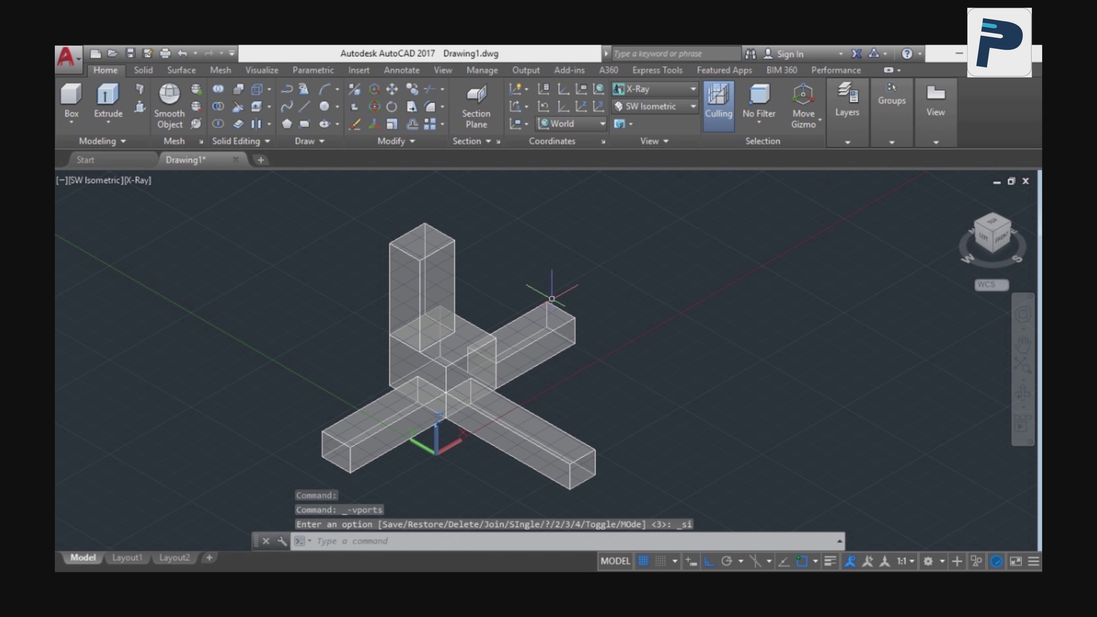
{"action": "left_click", "coordinate": [631, 126]}
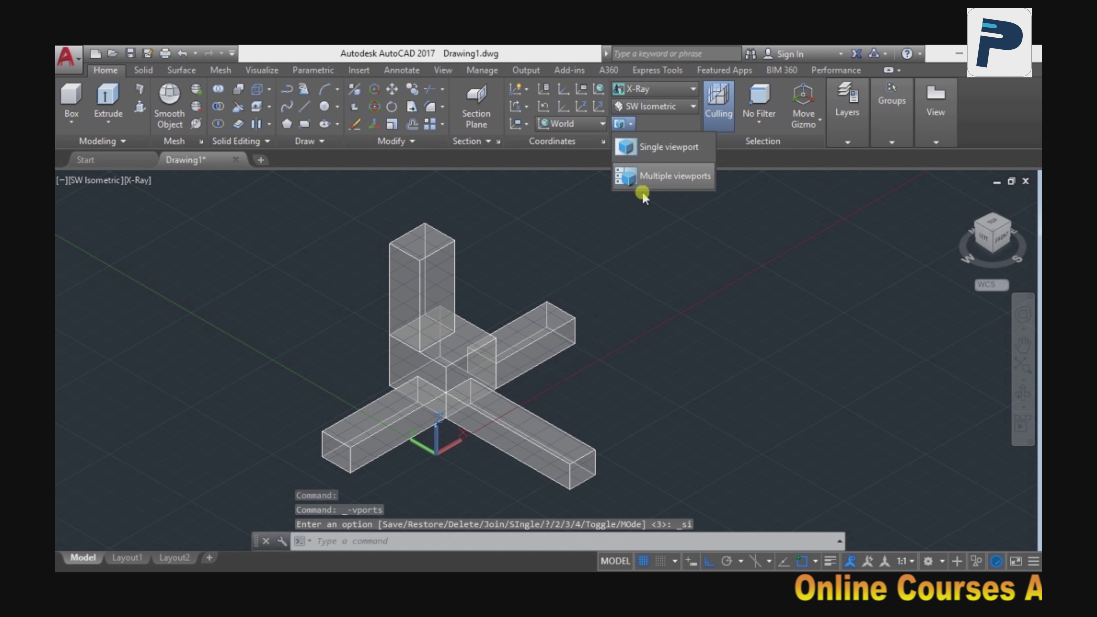
{"action": "left_click", "coordinate": [648, 176]}
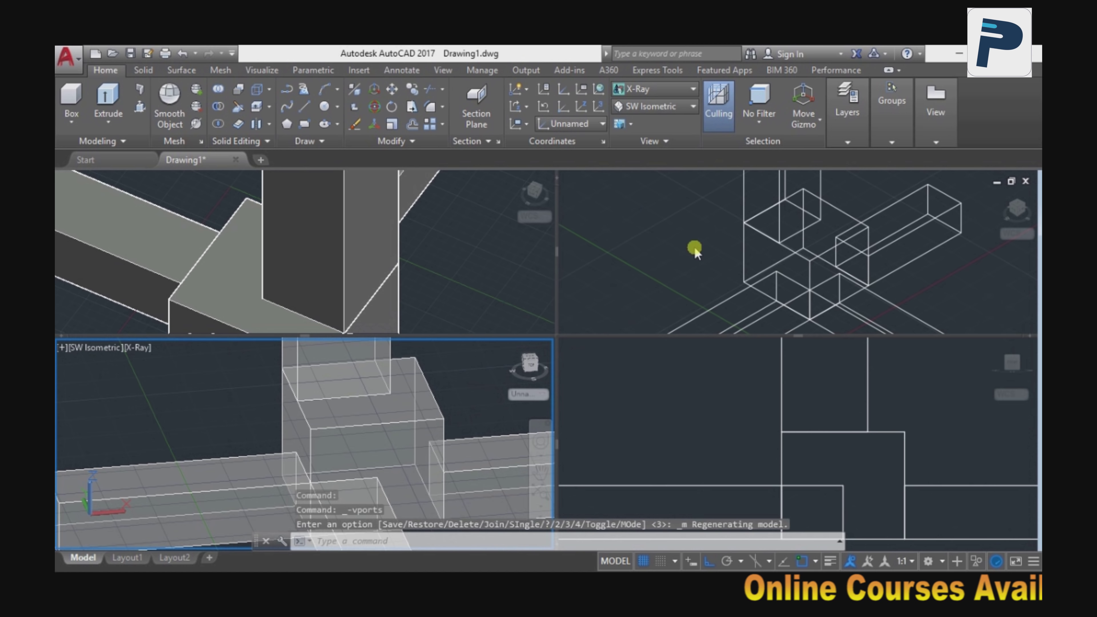
{"action": "key", "text": "ctrl+r"}
{"action": "key", "text": "ctrl+r"}
{"action": "key", "text": "ctrl+r"}
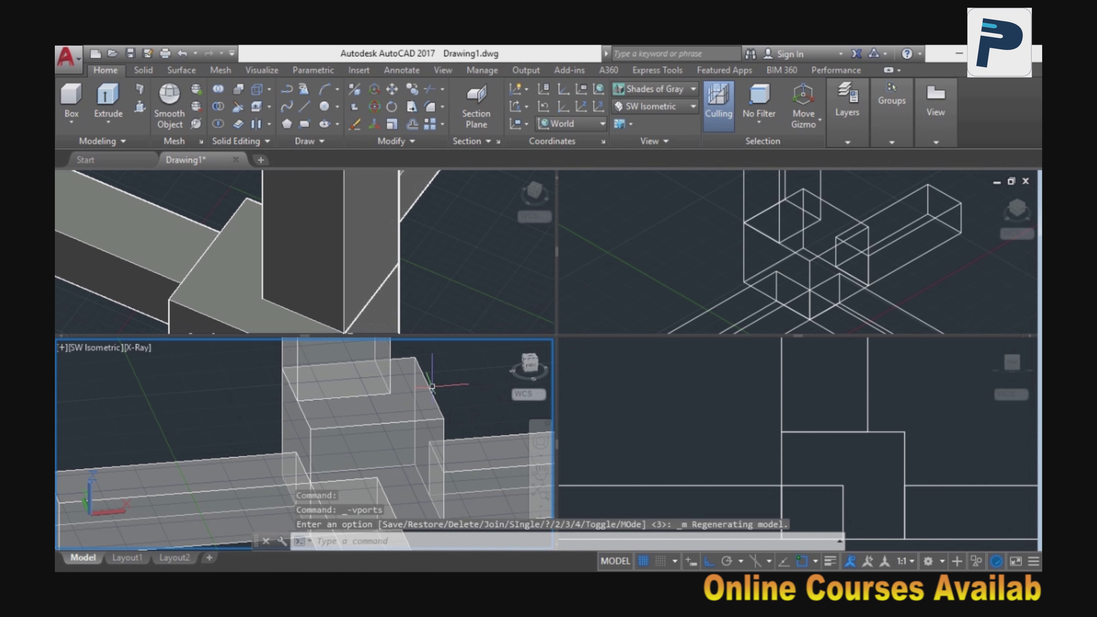
{"action": "key", "text": "ctrl+r"}
{"action": "left_click", "coordinate": [380, 277]}
{"action": "left_click", "coordinate": [294, 245]}
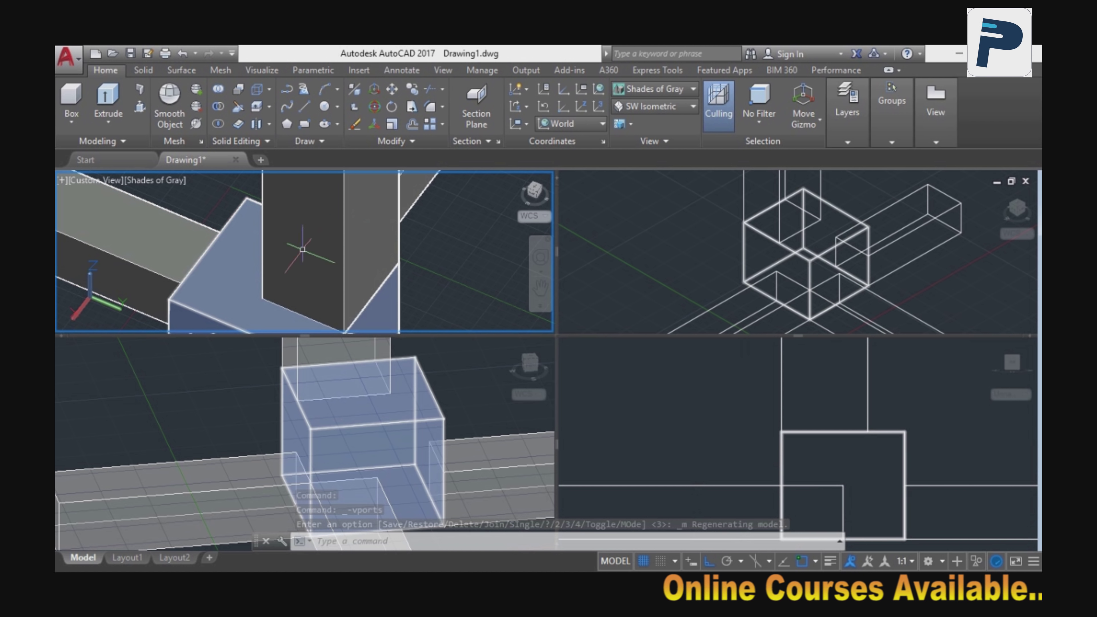
{"action": "left_click", "coordinate": [78, 187]}
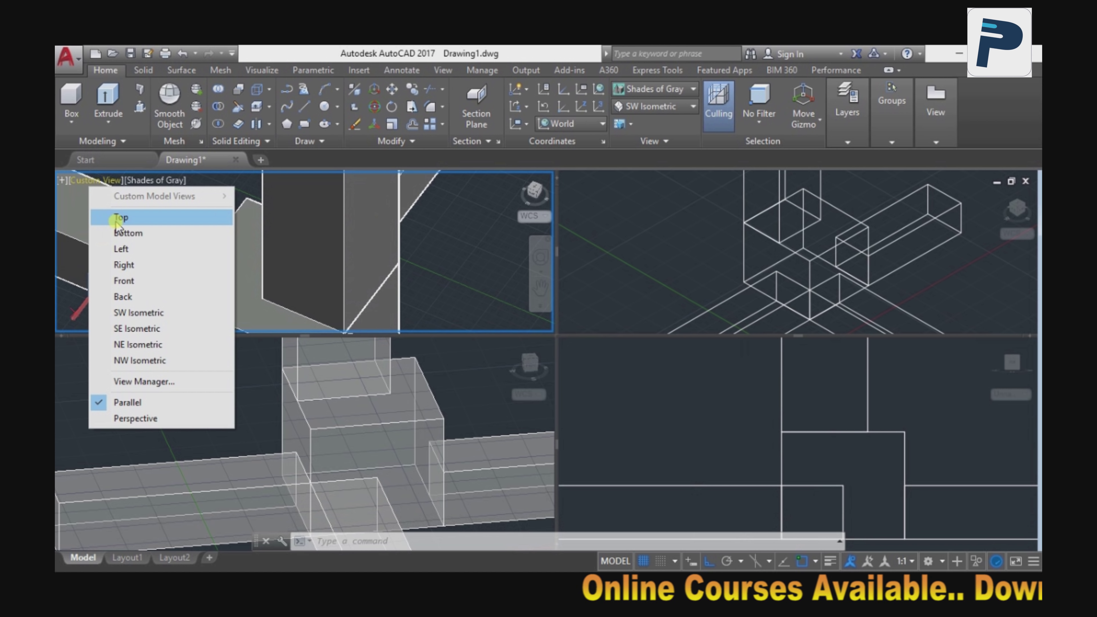
- Set the top-left viewport to the Top view in 2D Wireframe
{"action": "left_click", "coordinate": [117, 218]}
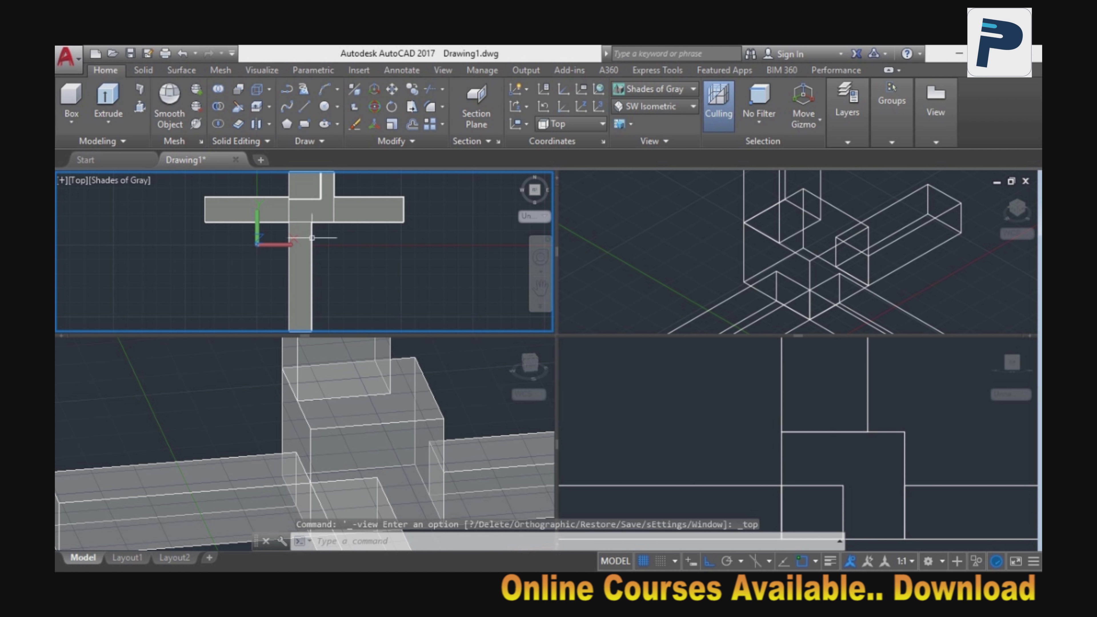
{"action": "left_click", "coordinate": [126, 183]}
{"action": "left_click", "coordinate": [166, 216]}
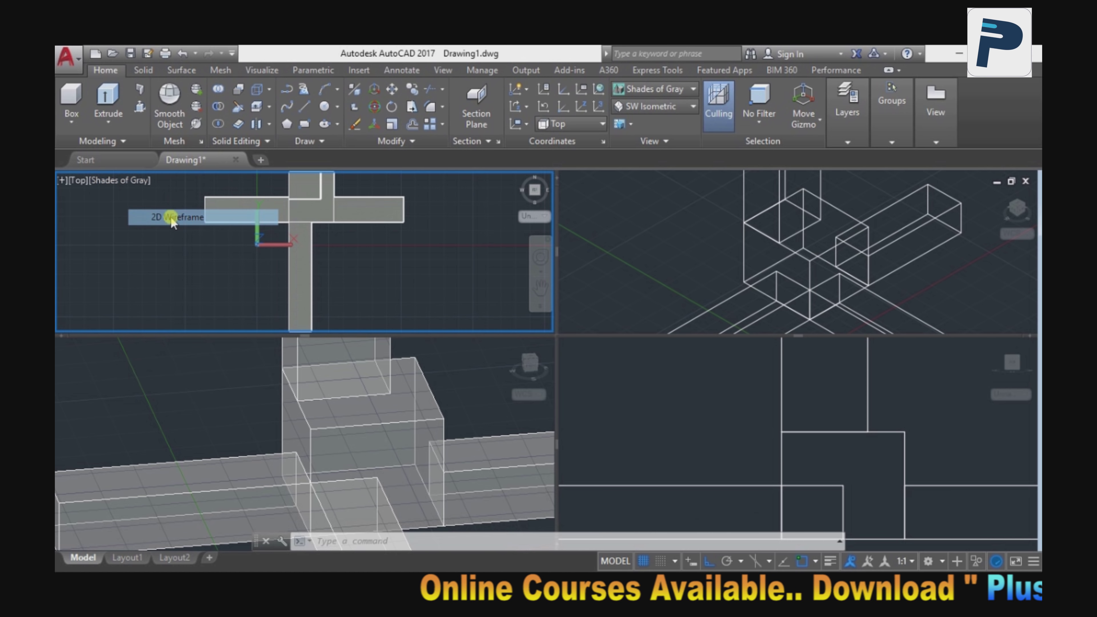
- Set the lower-left viewport to the Right view with the Hidden style
{"action": "left_click", "coordinate": [345, 404]}
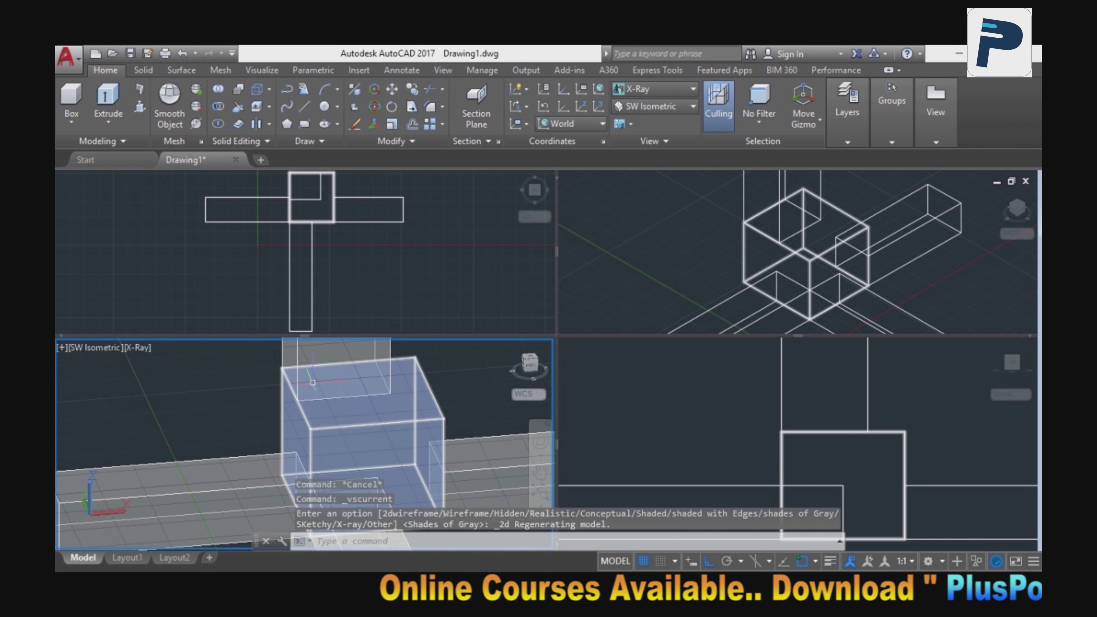
{"action": "left_click", "coordinate": [138, 347]}
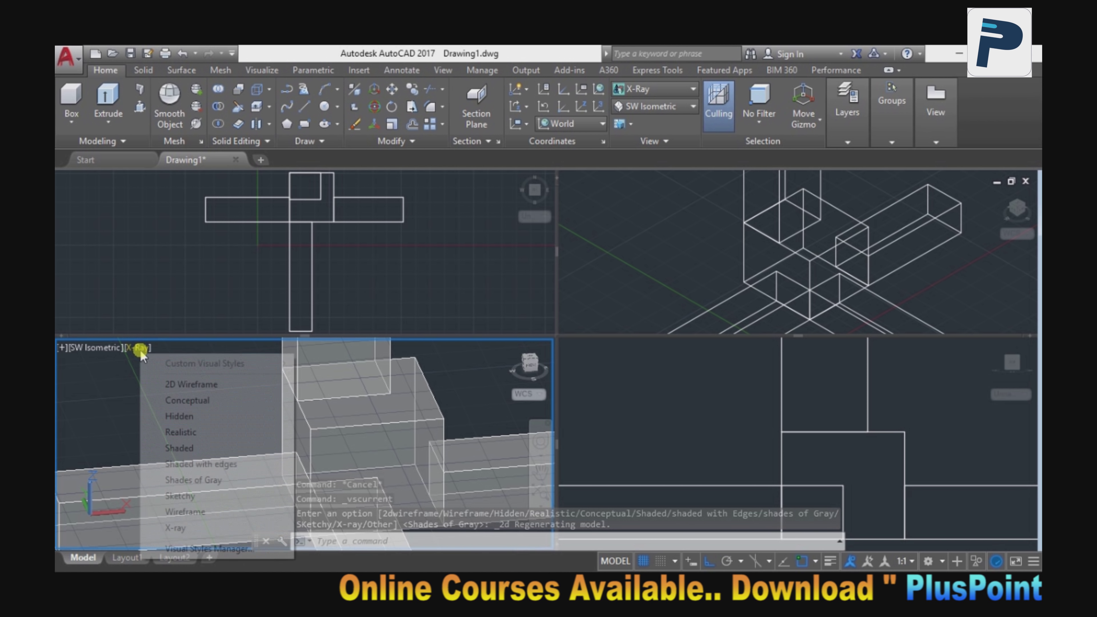
{"action": "left_click", "coordinate": [178, 417]}
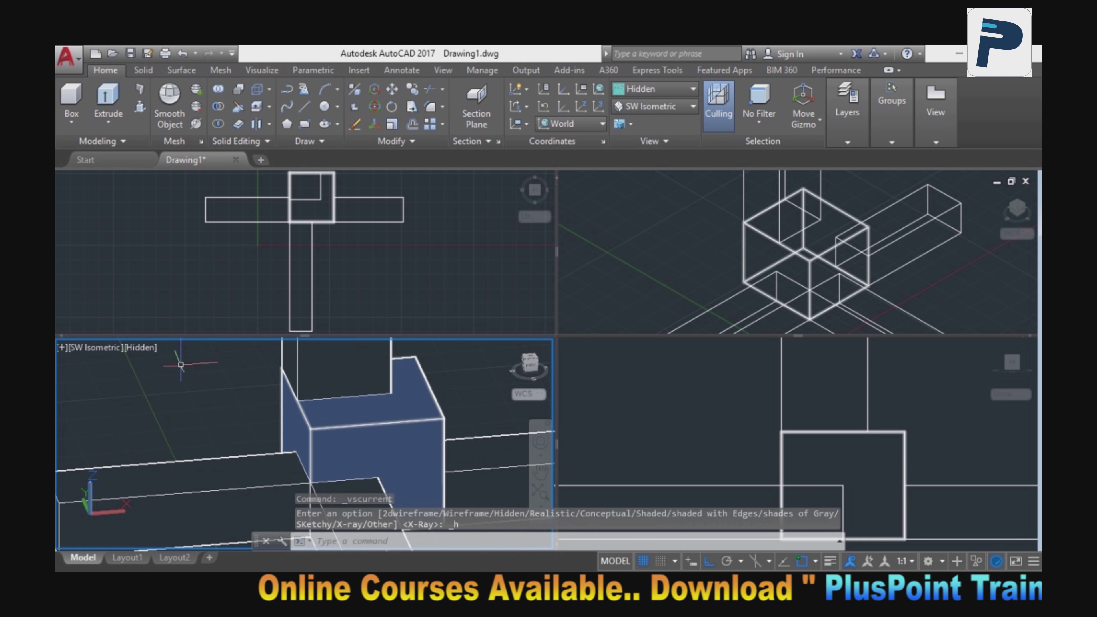
{"action": "left_click", "coordinate": [92, 349]}
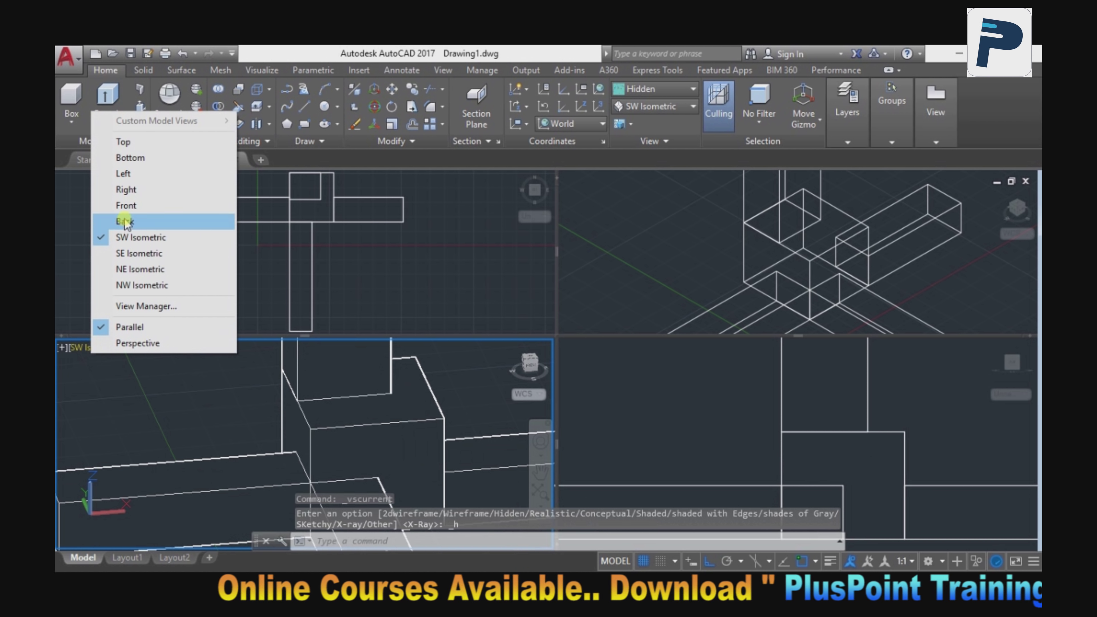
{"action": "left_click", "coordinate": [128, 189]}
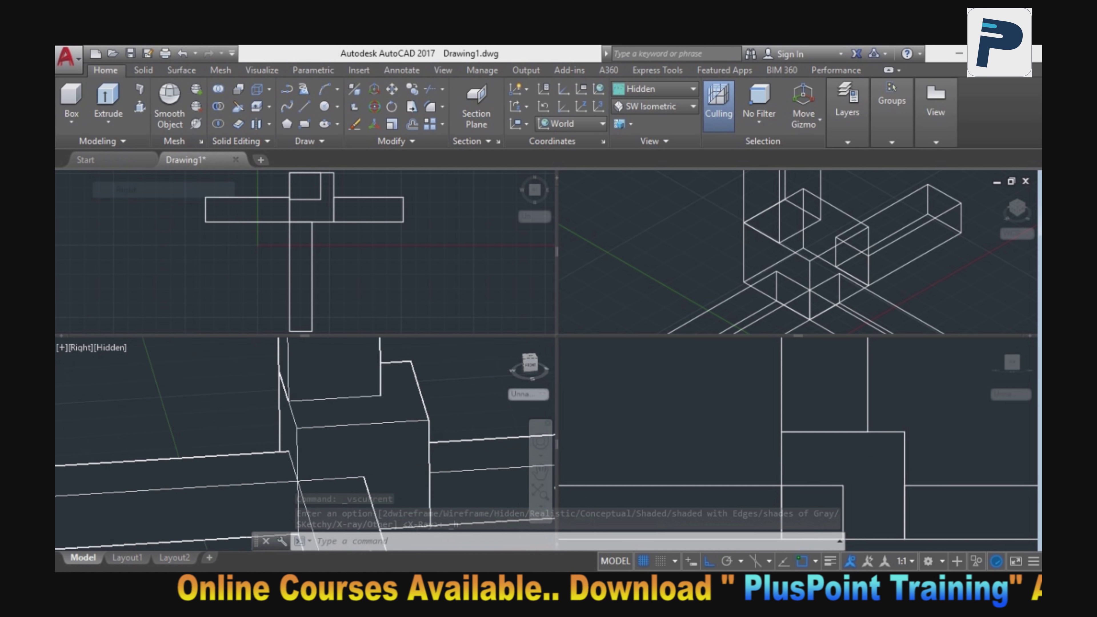
- Set the upper-right viewport to the Left view in Realistic style
{"action": "left_click", "coordinate": [777, 255]}
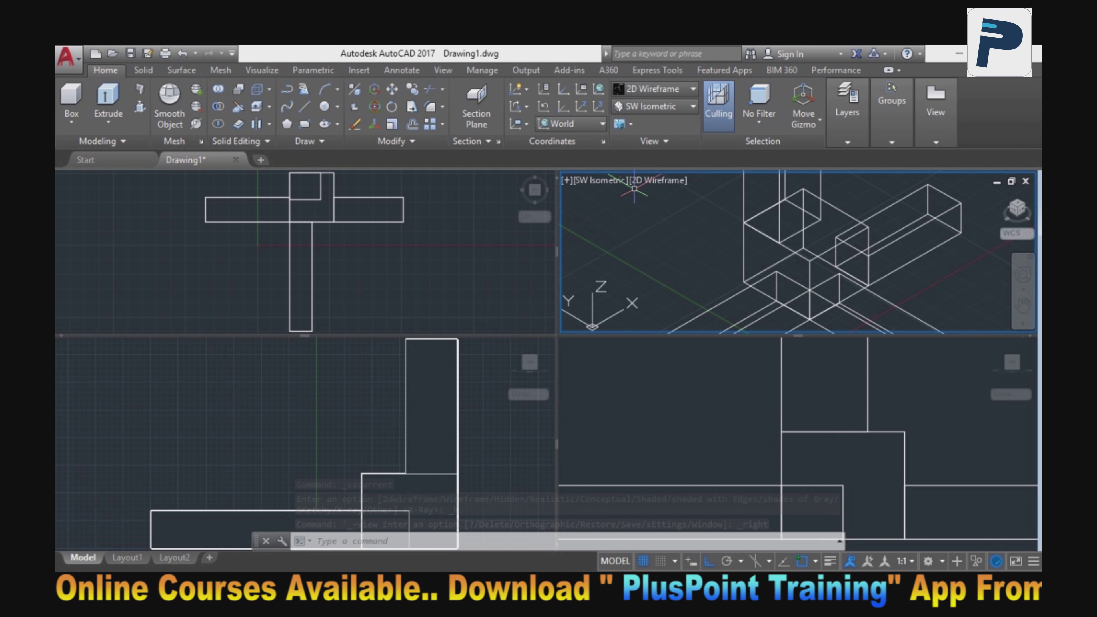
{"action": "left_click", "coordinate": [615, 182]}
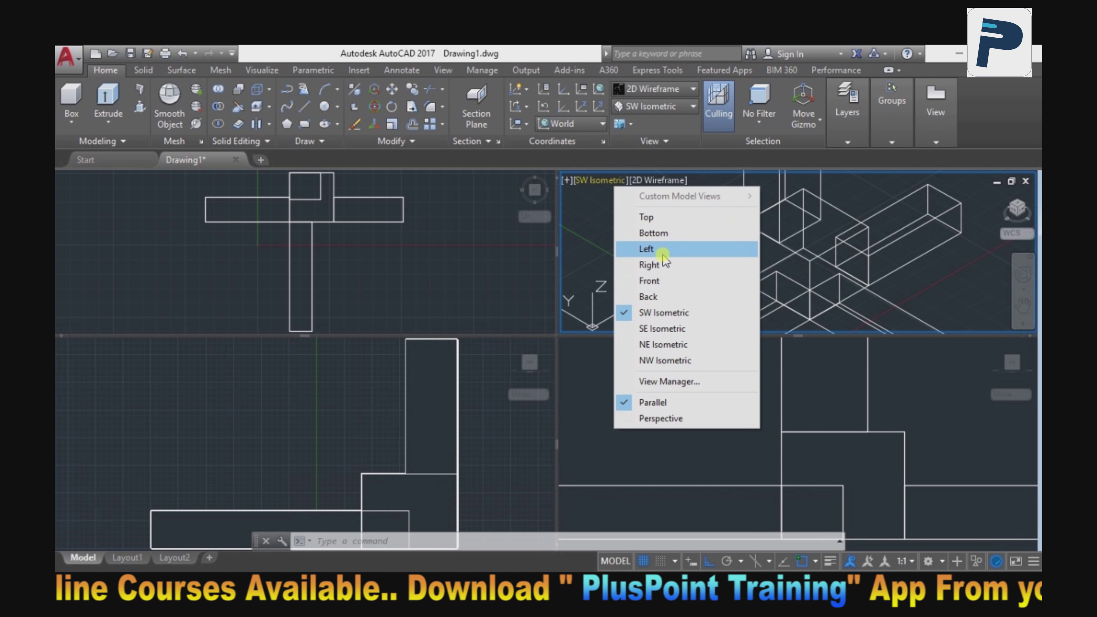
{"action": "left_click", "coordinate": [660, 248]}
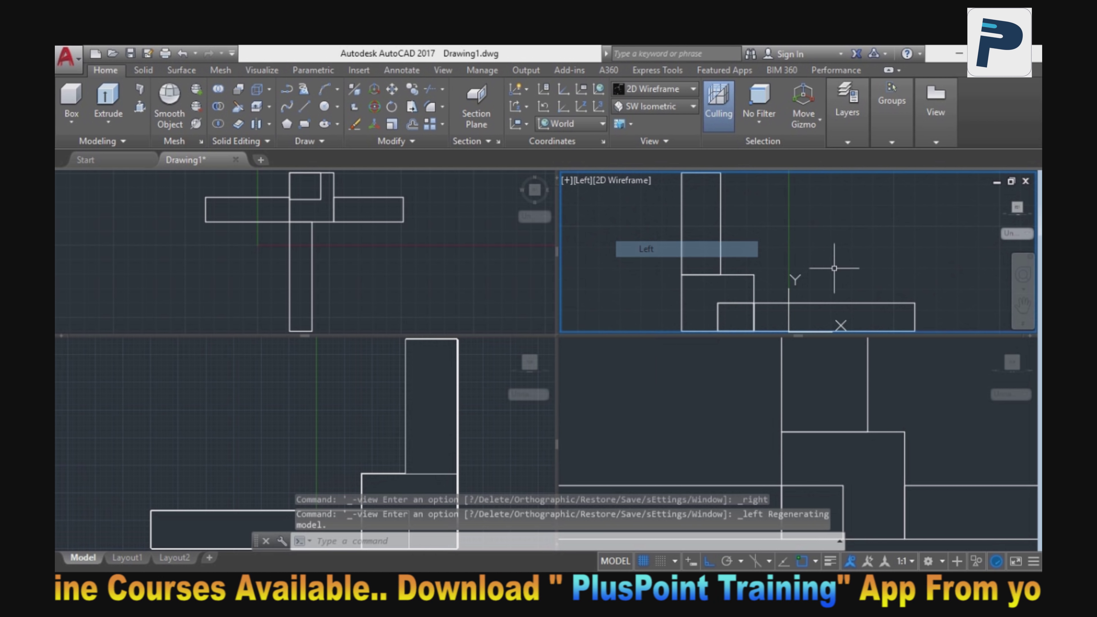
{"action": "left_click", "coordinate": [617, 181]}
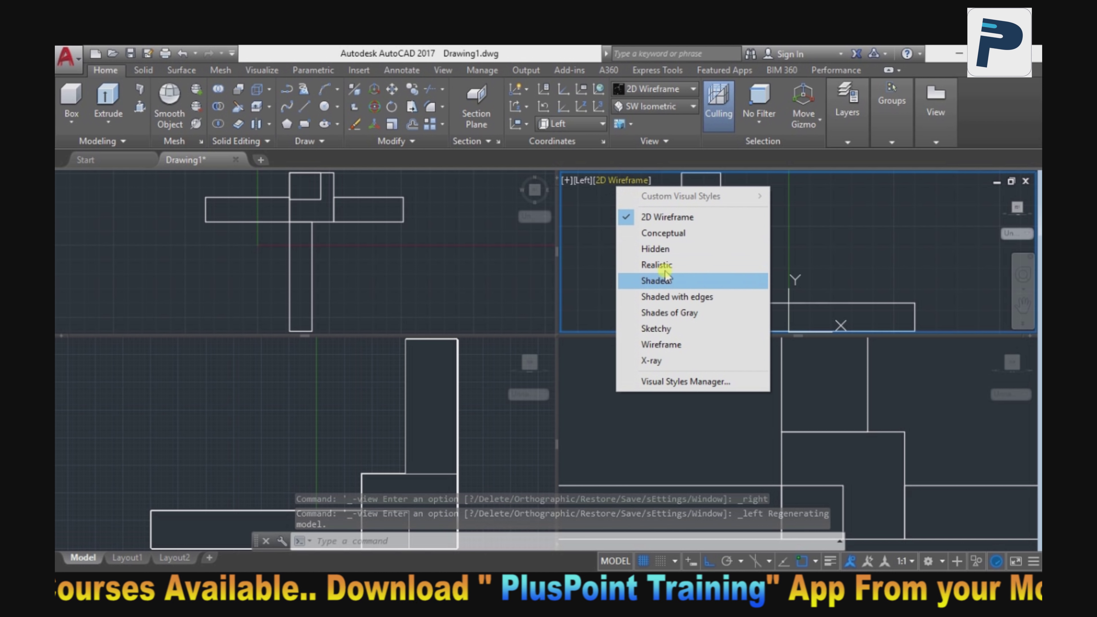
{"action": "left_click", "coordinate": [652, 264]}
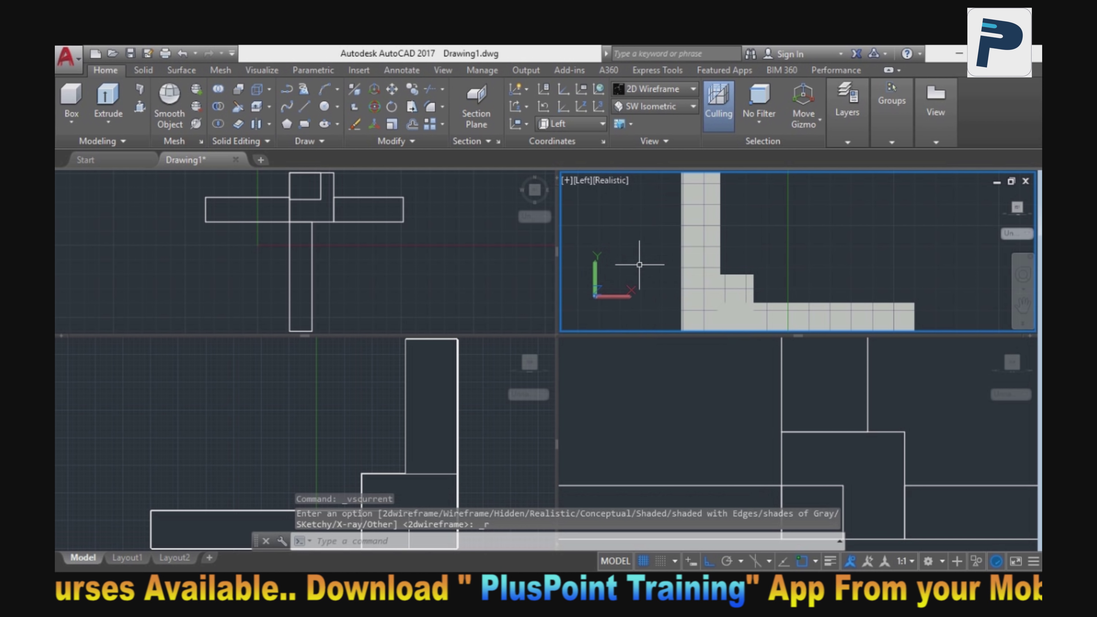
- Set the bottom-right viewport to NE Isometric with the Shaded style
{"action": "left_click", "coordinate": [797, 424]}
{"action": "left_click", "coordinate": [588, 348]}
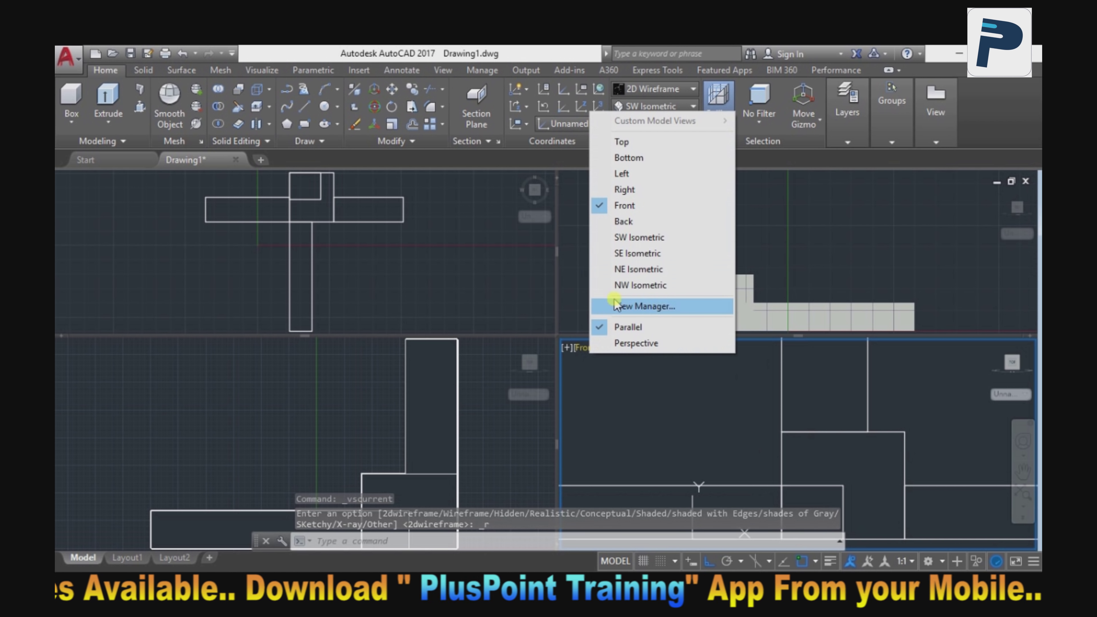
{"action": "left_click", "coordinate": [627, 270]}
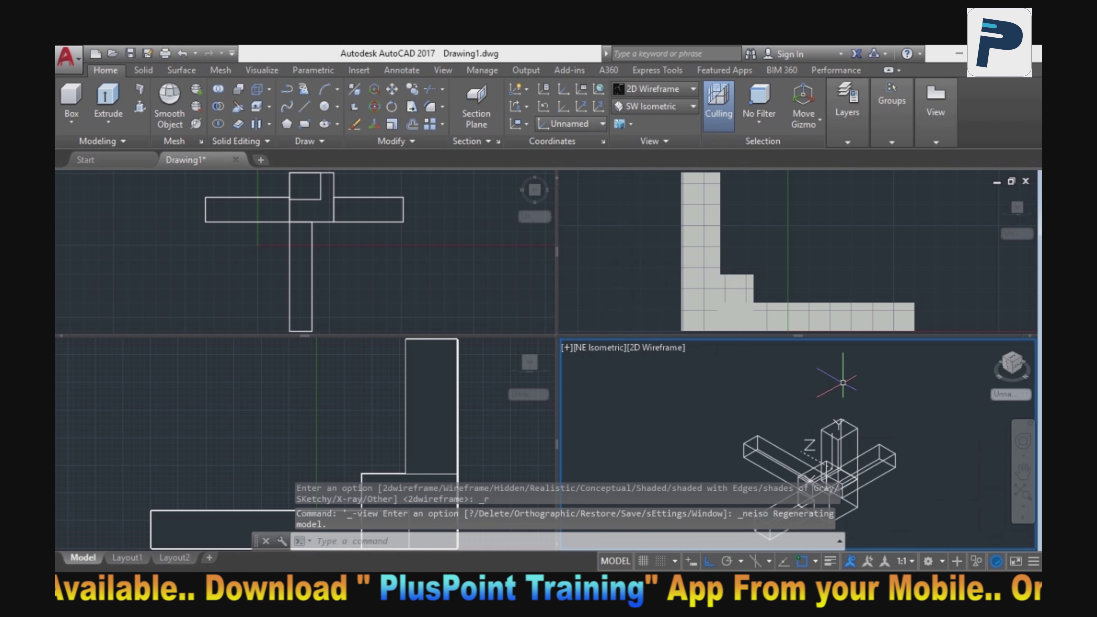
{"action": "left_click", "coordinate": [650, 348]}
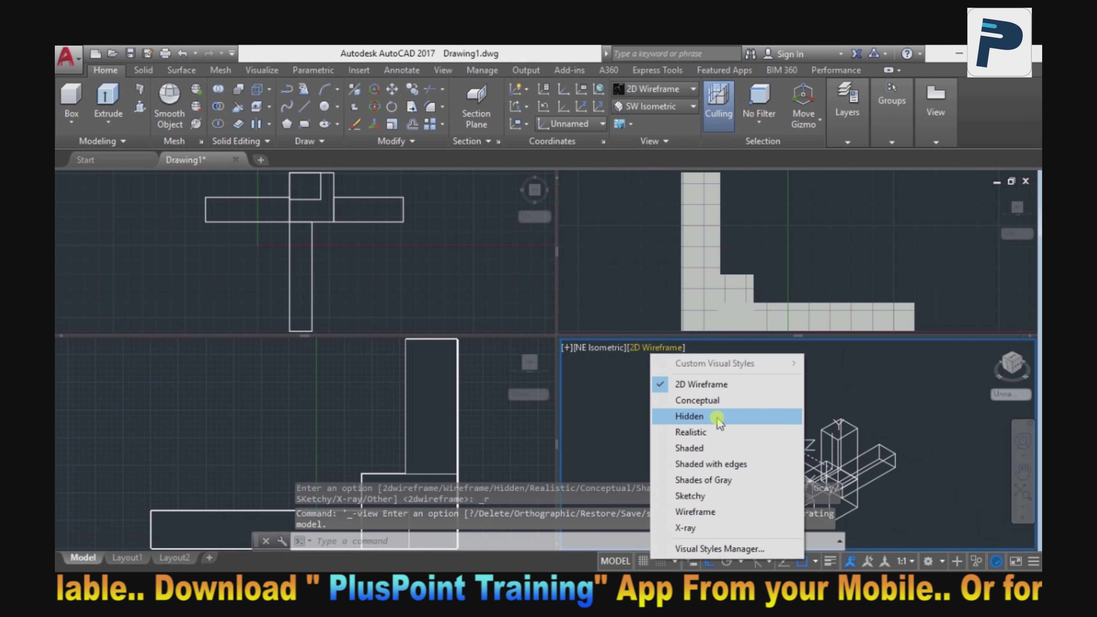
{"action": "left_click", "coordinate": [701, 448]}
- Pan and zoom to reposition the model in the NE Isometric viewport
{"action": "scroll", "coordinate": [881, 404], "scroll_direction": "down", "scroll_amount": 3}
{"action": "middle_click_drag", "start_coordinate": [881, 404], "coordinate": [805, 391]}
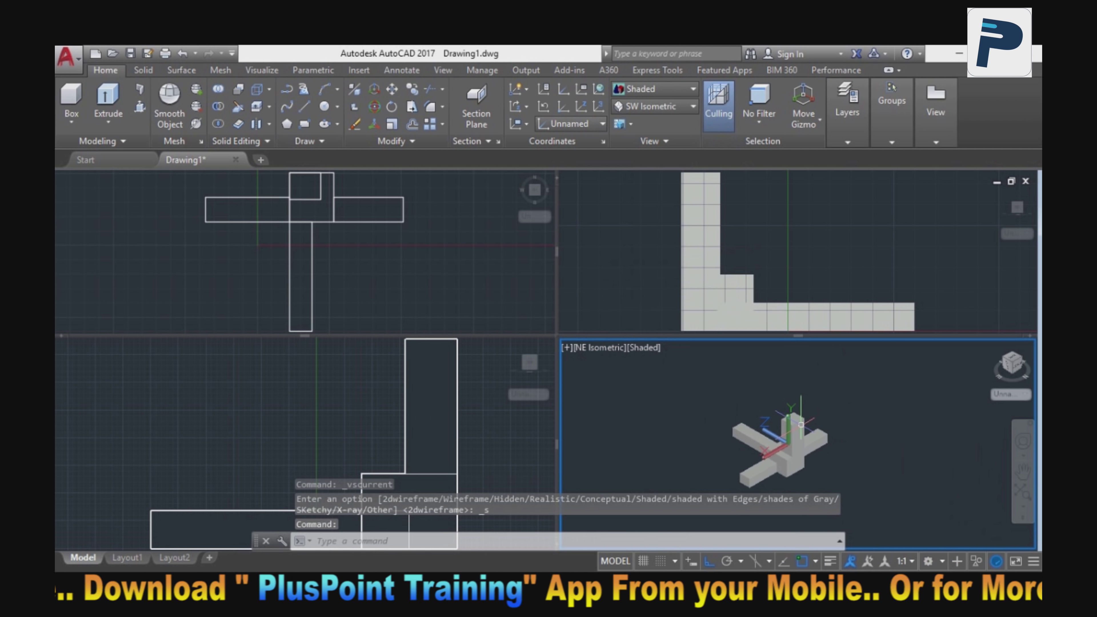
{"action": "key", "text": "Escape"}
{"action": "scroll", "coordinate": [806, 391], "scroll_direction": "up", "scroll_amount": 3}
{"action": "scroll", "coordinate": [805, 391], "scroll_direction": "up", "scroll_amount": 2}
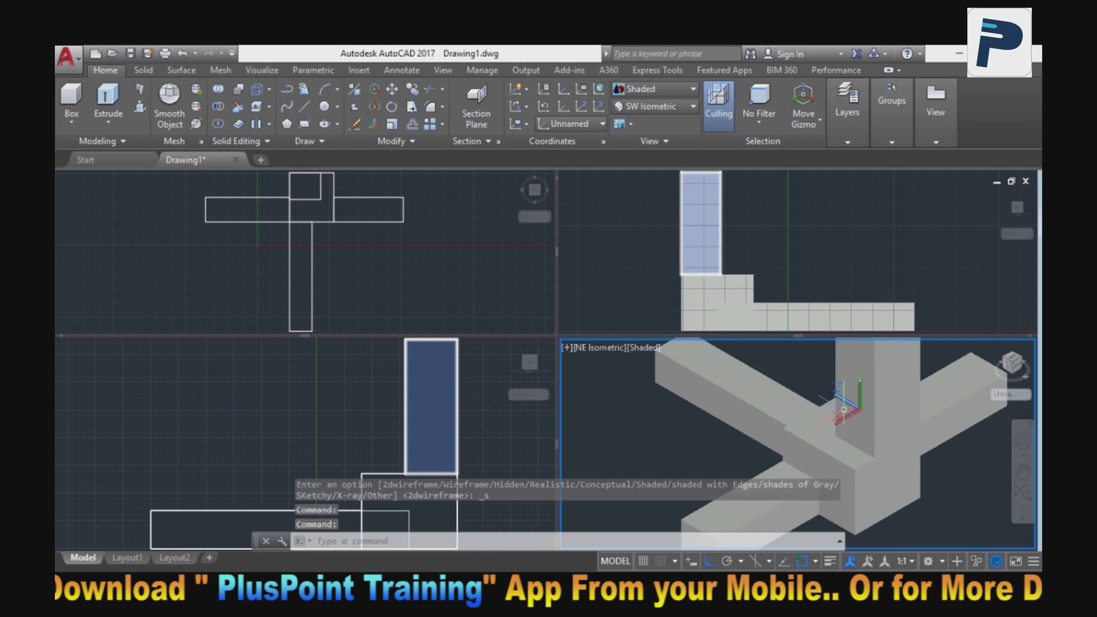
{"action": "scroll", "coordinate": [806, 391], "scroll_direction": "down", "scroll_amount": 5}
{"action": "middle_click_drag", "start_coordinate": [837, 410], "coordinate": [752, 488]}
- Turn the grid off with F7 in the Left, Top and Right viewports
{"action": "left_click", "coordinate": [815, 261]}
{"action": "scroll", "coordinate": [816, 261], "scroll_direction": "down", "scroll_amount": 1}
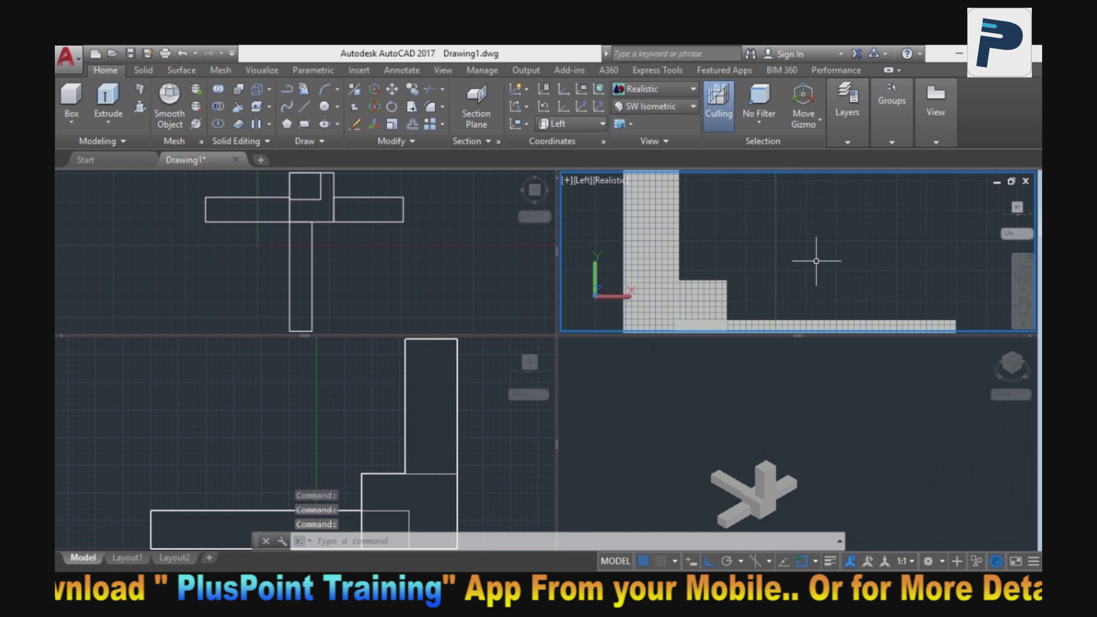
{"action": "scroll", "coordinate": [815, 261], "scroll_direction": "down", "scroll_amount": 3}
{"action": "scroll", "coordinate": [815, 261], "scroll_direction": "up", "scroll_amount": 2}
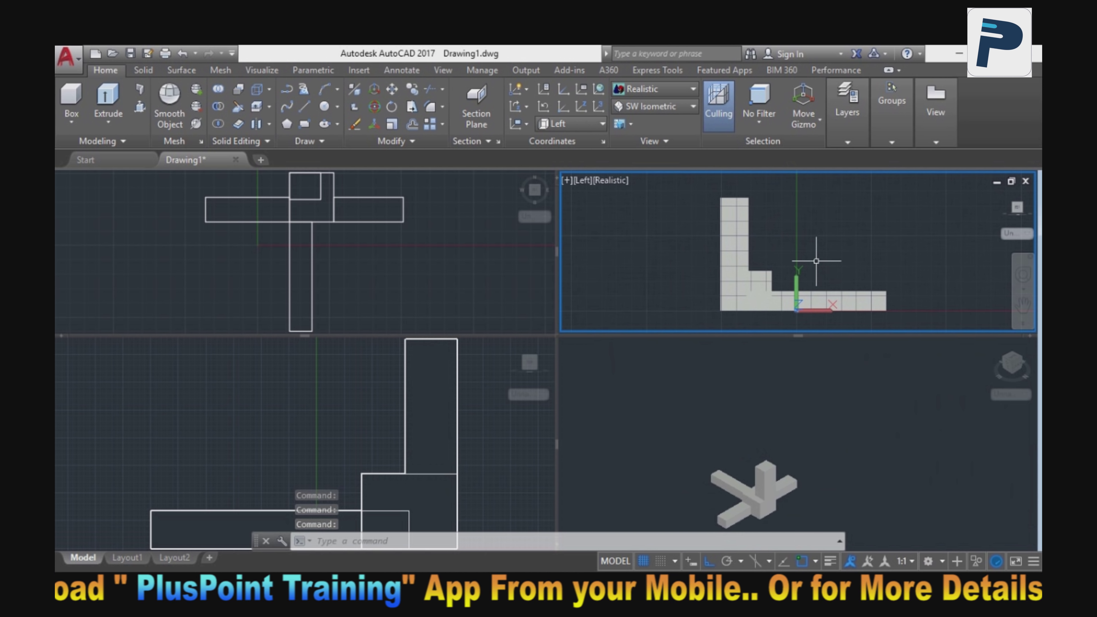
{"action": "key", "text": "F7"}
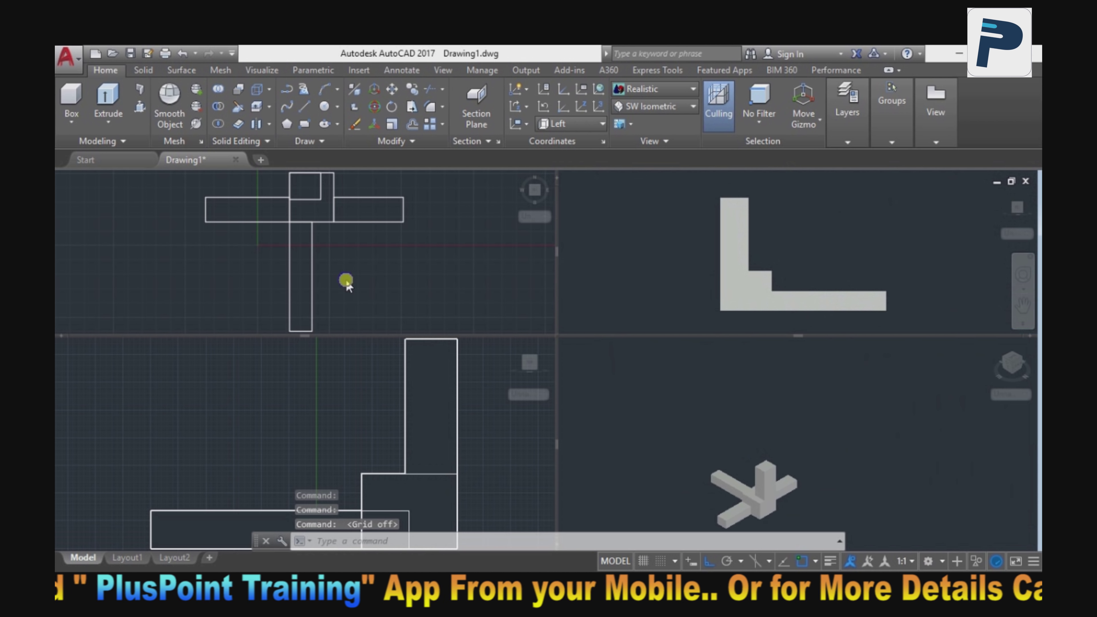
{"action": "left_click", "coordinate": [346, 281]}
{"action": "key", "text": "F7"}
{"action": "left_click", "coordinate": [346, 448]}
{"action": "key", "text": "F7"}
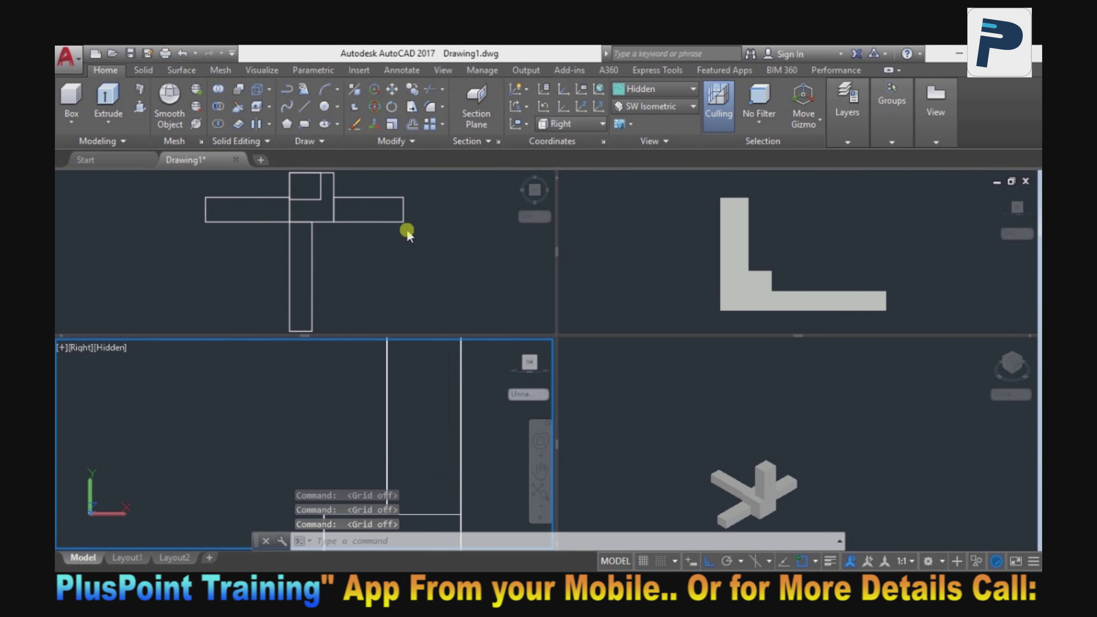
{"action": "left_click", "coordinate": [406, 240]}
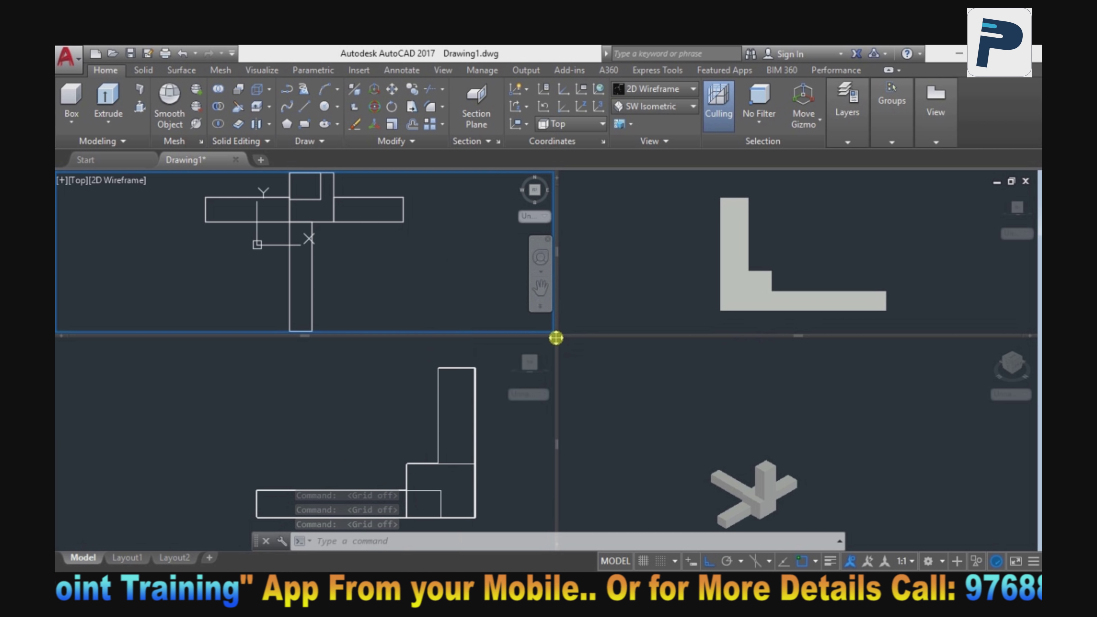
- Drag the row and column dividers so the four viewports become roughly equal quarters
{"action": "left_click_drag", "start_coordinate": [555, 336], "coordinate": [558, 336]}
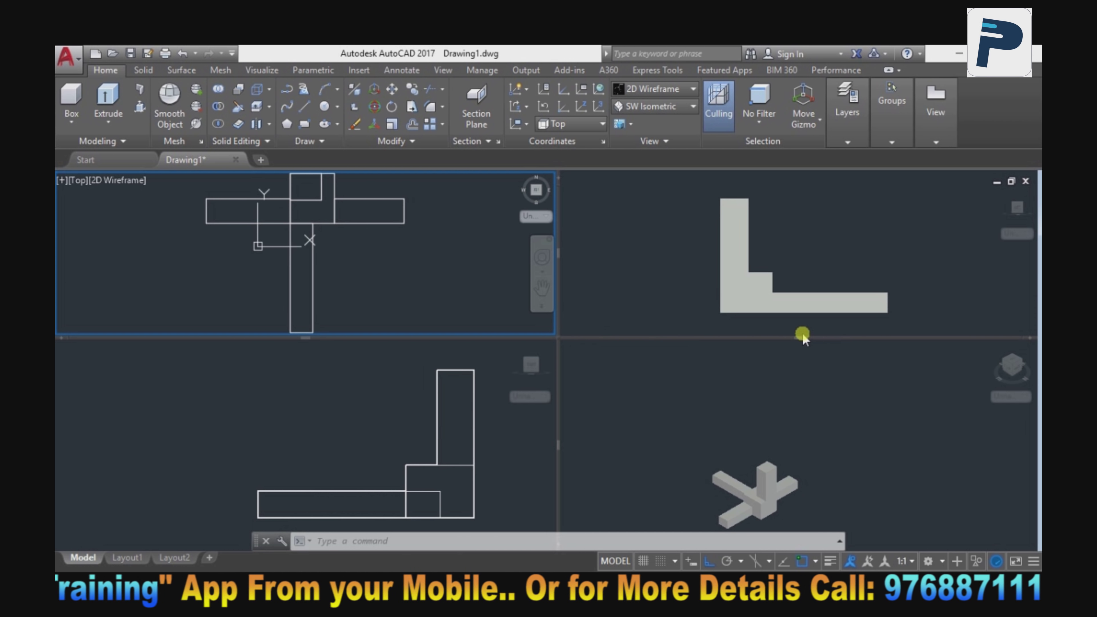
{"action": "mouse_move", "coordinate": [798, 336]}
{"action": "left_mouse_down"}
{"action": "mouse_move", "coordinate": [797, 261]}
{"action": "mouse_move", "coordinate": [795, 412]}
{"action": "mouse_move", "coordinate": [712, 363]}
{"action": "left_mouse_up"}
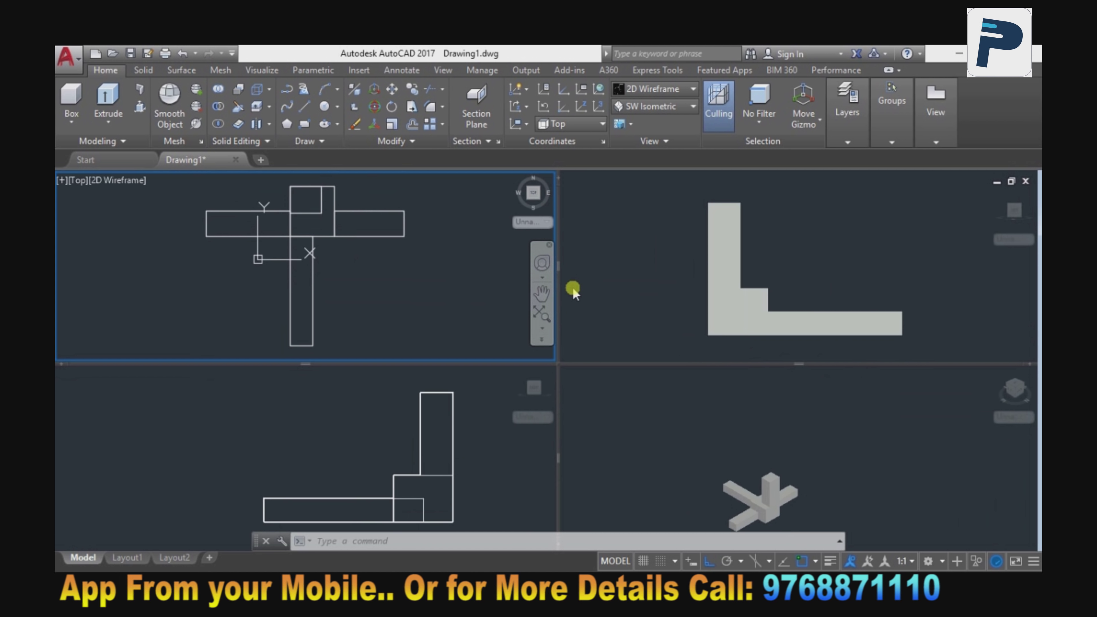
{"action": "left_click_drag", "start_coordinate": [559, 271], "coordinate": [643, 271]}
{"action": "left_click", "coordinate": [661, 272]}
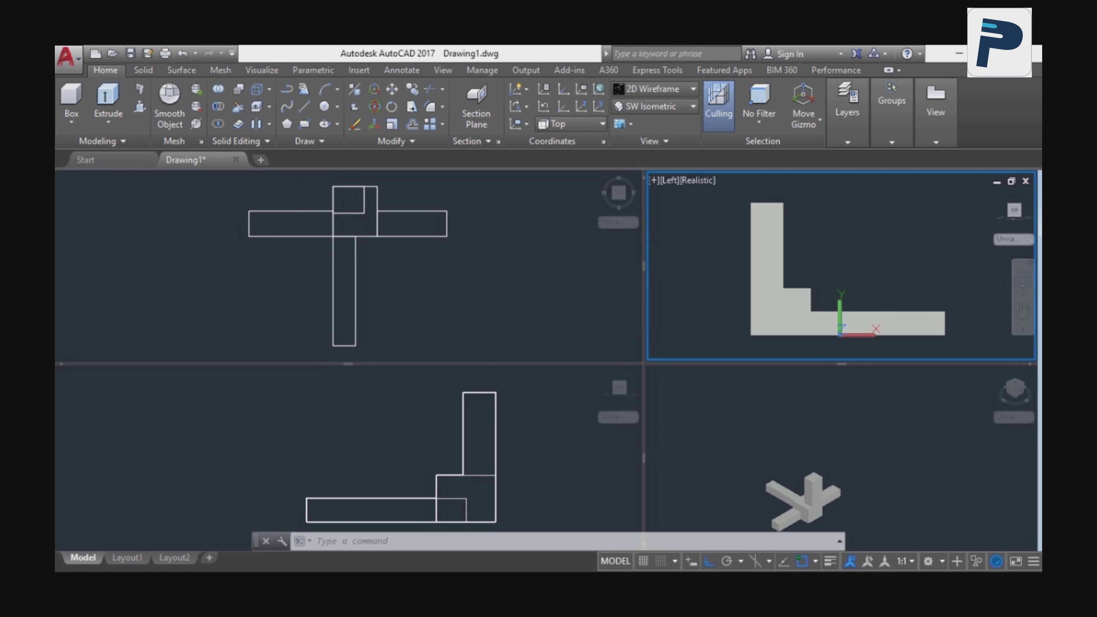
{"action": "mouse_move", "coordinate": [643, 268]}
{"action": "left_mouse_down"}
{"action": "mouse_move", "coordinate": [536, 267]}
{"action": "mouse_move", "coordinate": [545, 273]}
{"action": "left_mouse_up"}
{"action": "left_click", "coordinate": [682, 452]}
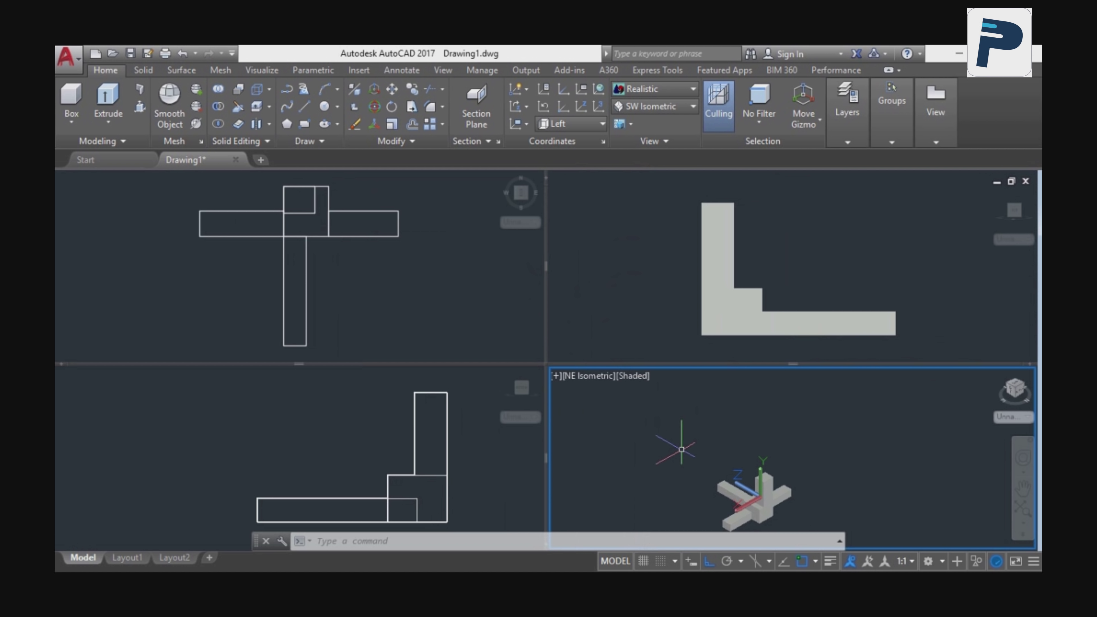
{"action": "left_click", "coordinate": [714, 301]}
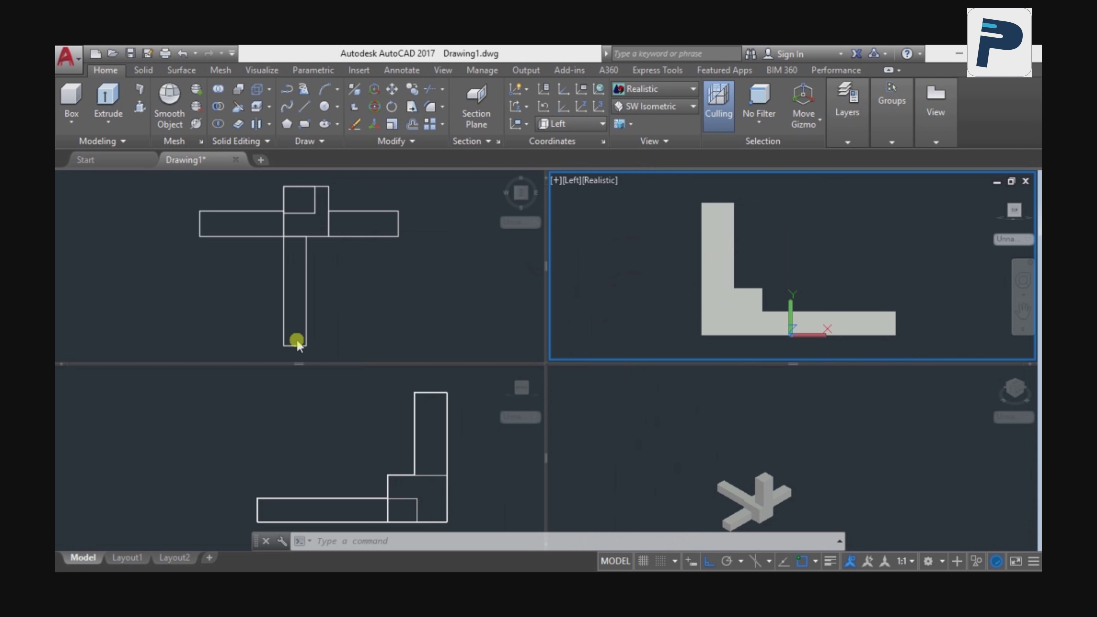
{"action": "left_click", "coordinate": [304, 303]}
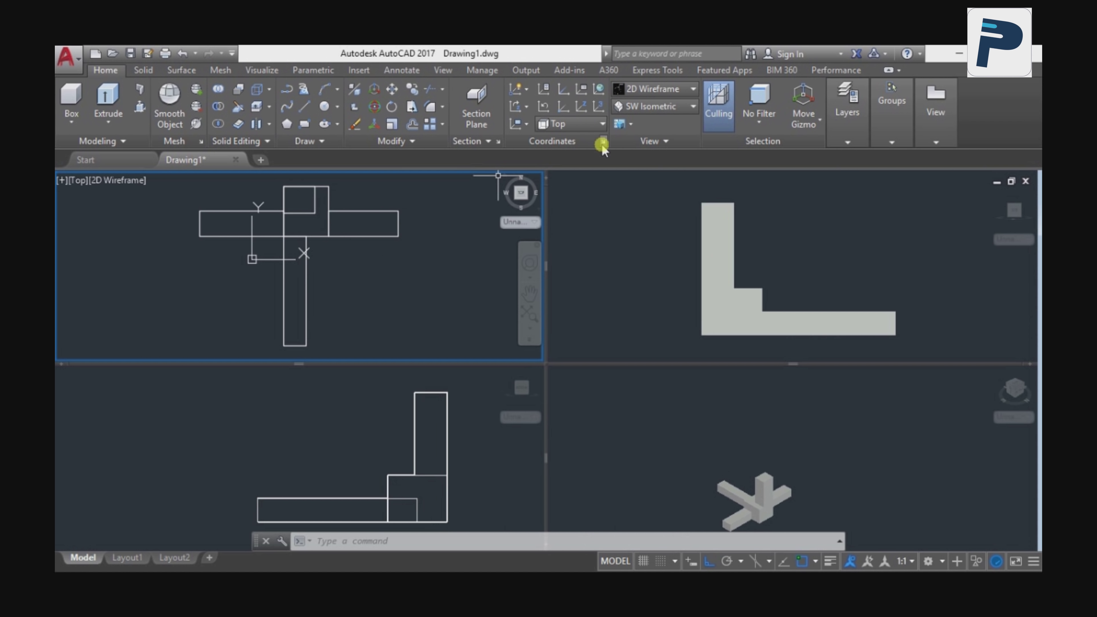
{"action": "left_click", "coordinate": [620, 125]}
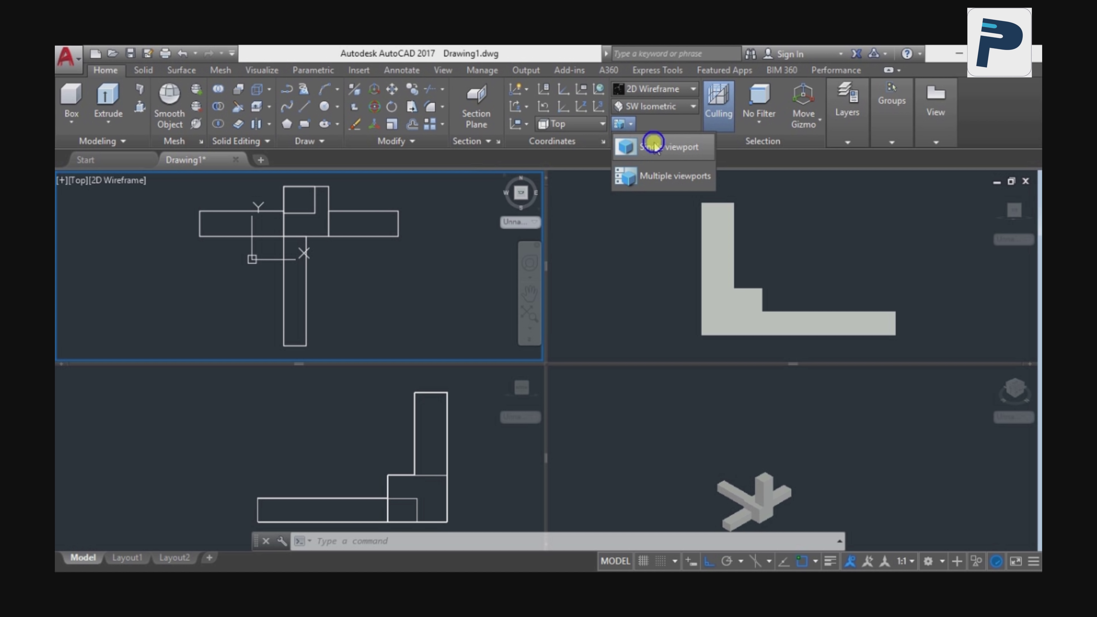
{"action": "left_click", "coordinate": [653, 145]}
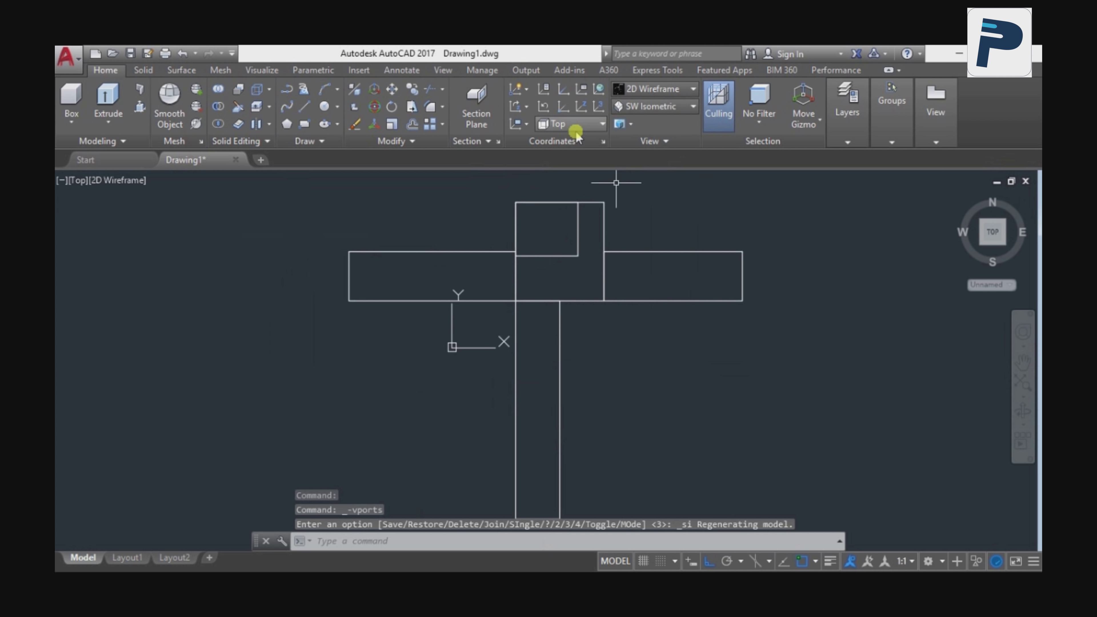
{"action": "left_click", "coordinate": [622, 124]}
{"action": "left_click", "coordinate": [658, 185]}
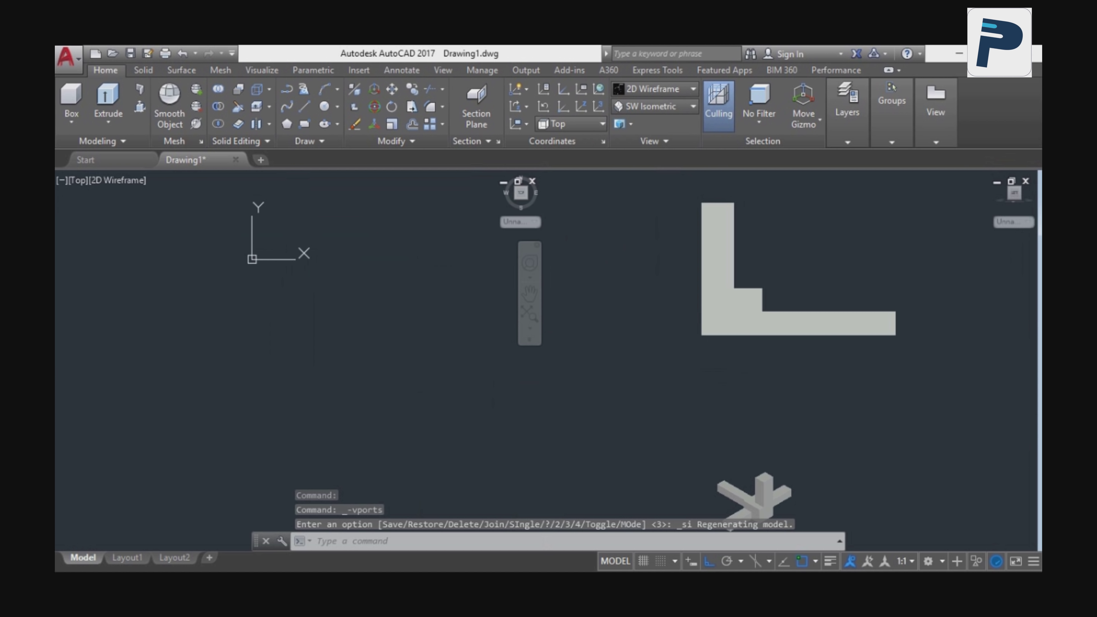
{"action": "left_click", "coordinate": [728, 419]}
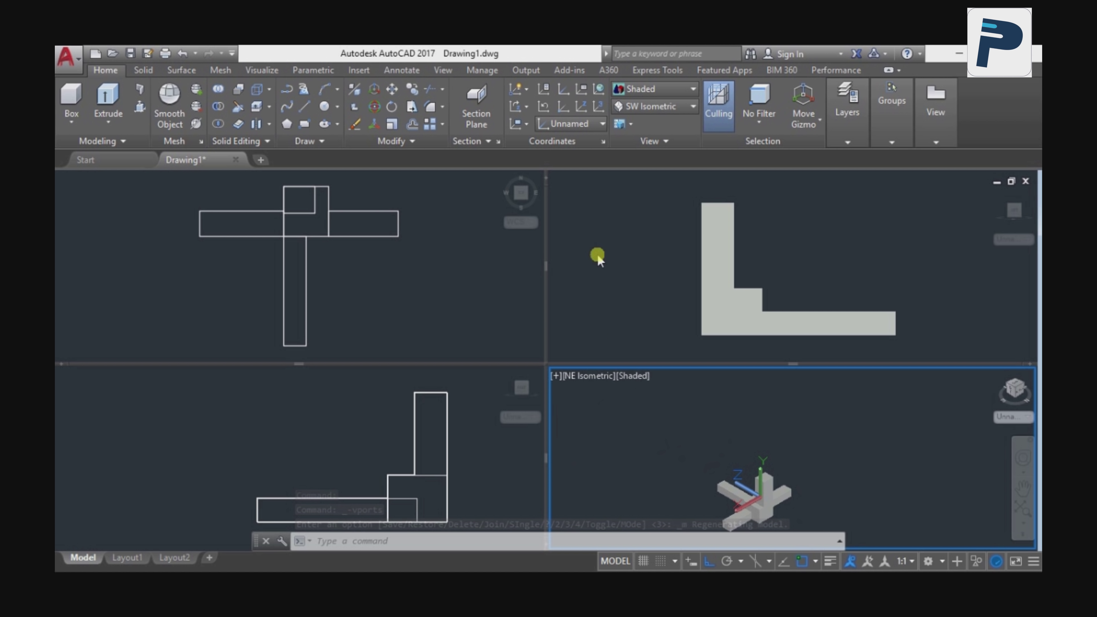
{"action": "left_click", "coordinate": [622, 123]}
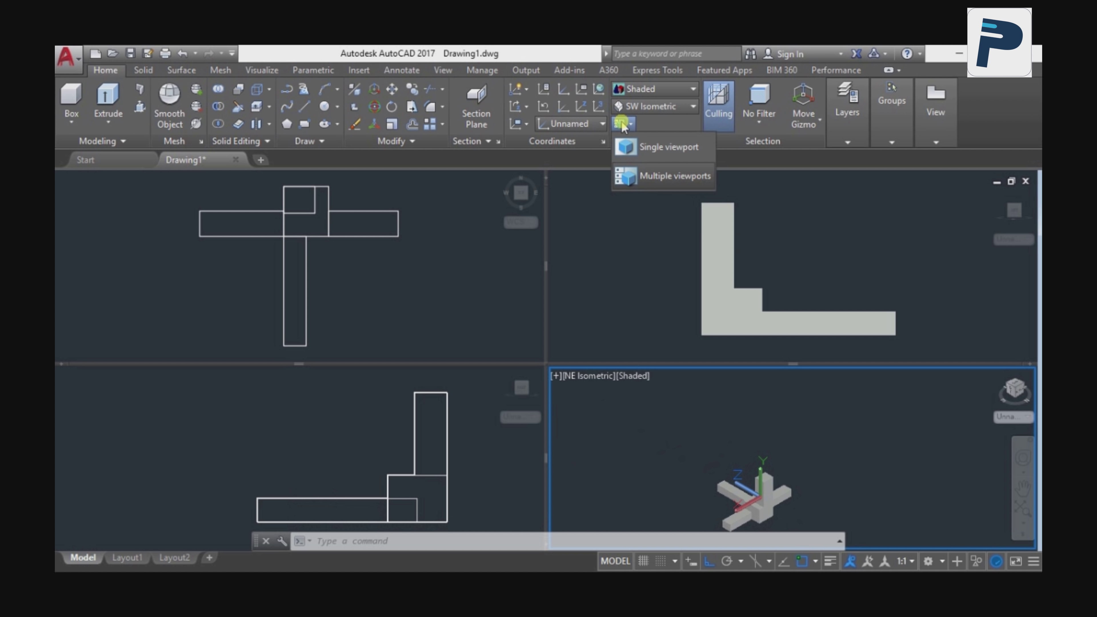
{"action": "left_click", "coordinate": [641, 152]}
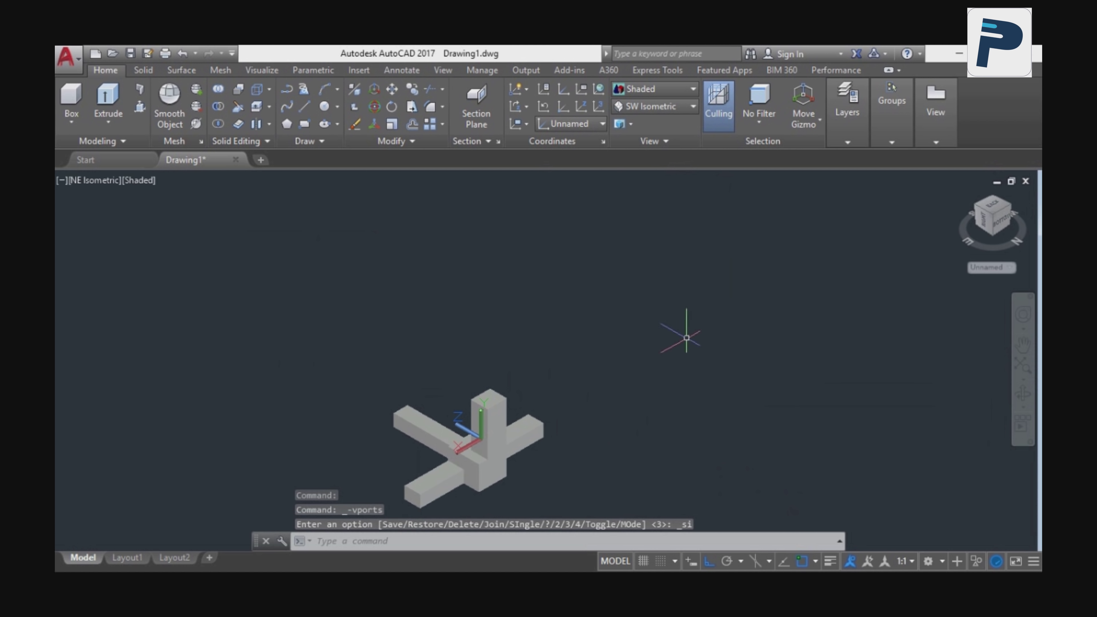
{"action": "left_click", "coordinate": [630, 125]}
{"action": "left_click", "coordinate": [648, 177]}
{"action": "left_click", "coordinate": [761, 230]}
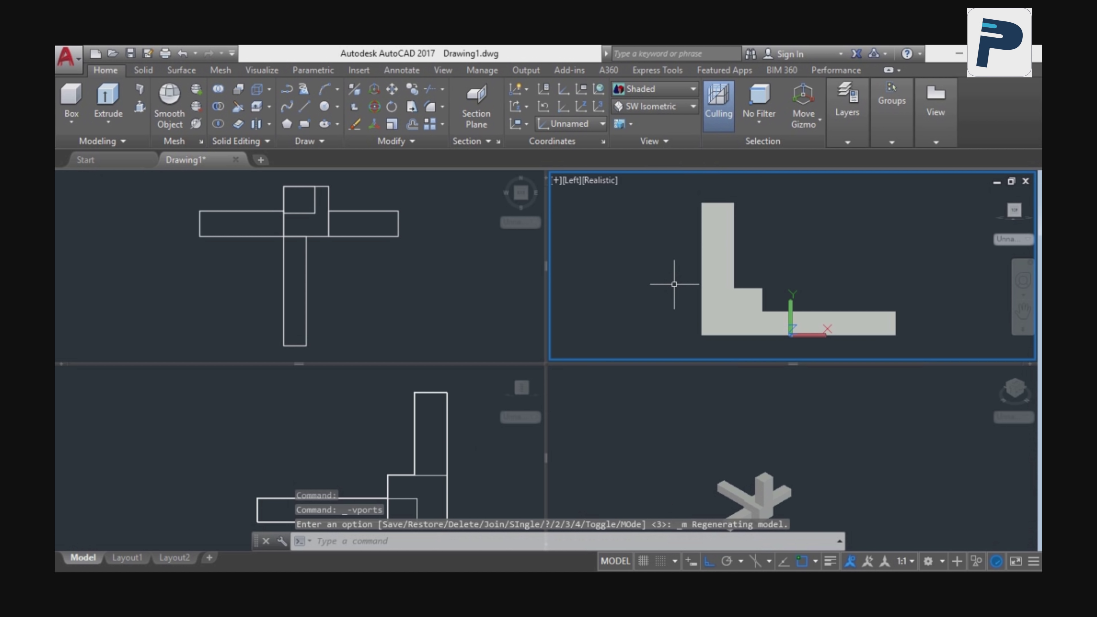
{"action": "left_click", "coordinate": [619, 125]}
{"action": "left_click", "coordinate": [627, 147]}
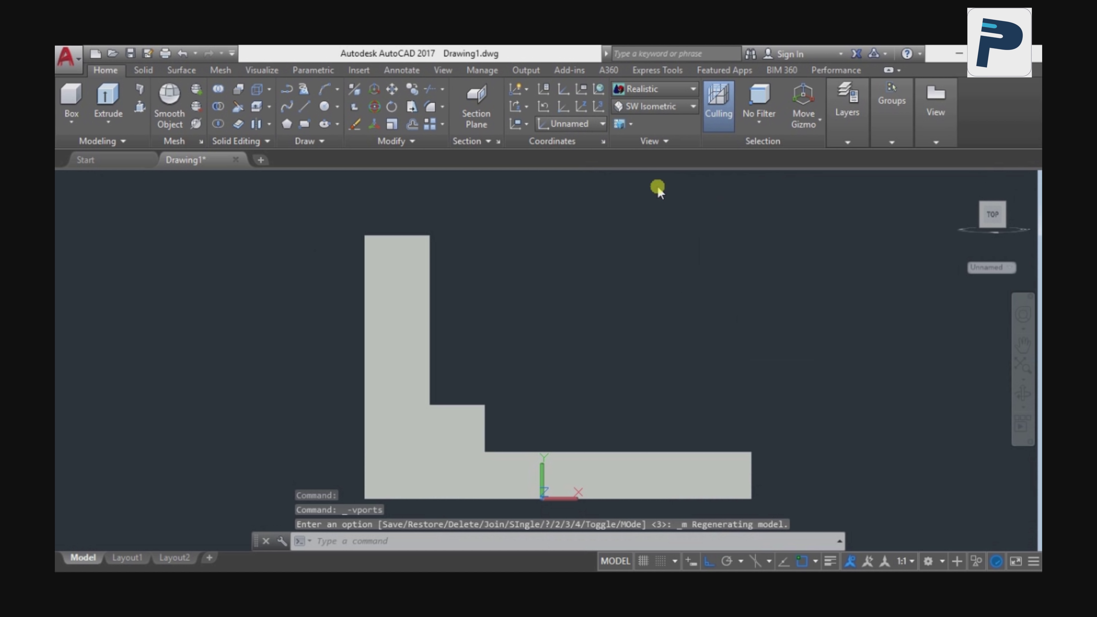
{"action": "left_click", "coordinate": [633, 123]}
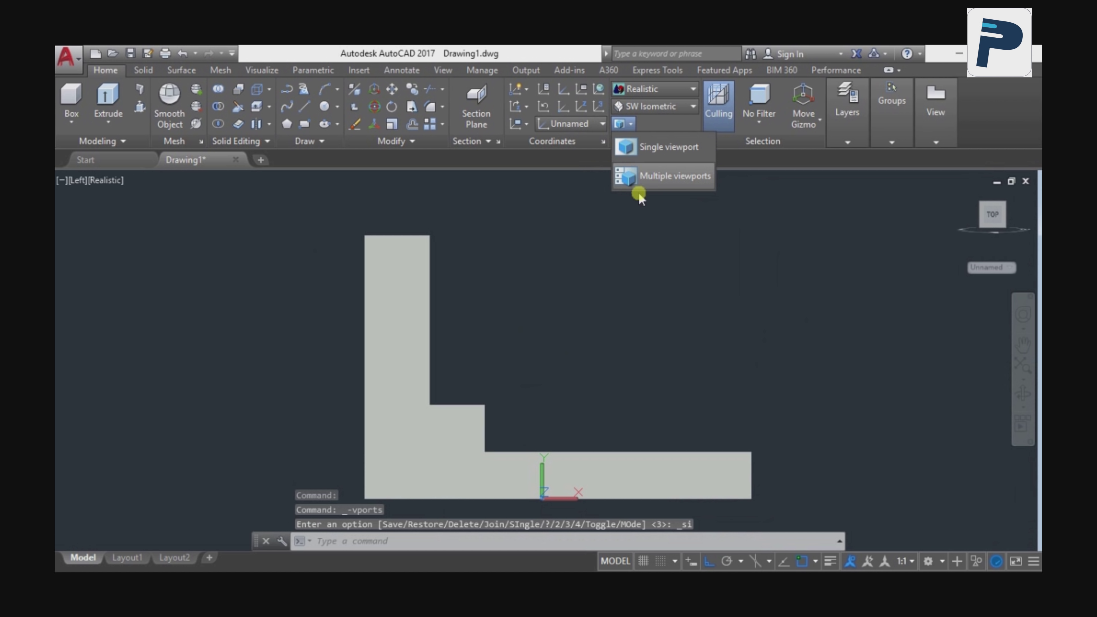
{"action": "left_click", "coordinate": [675, 176]}
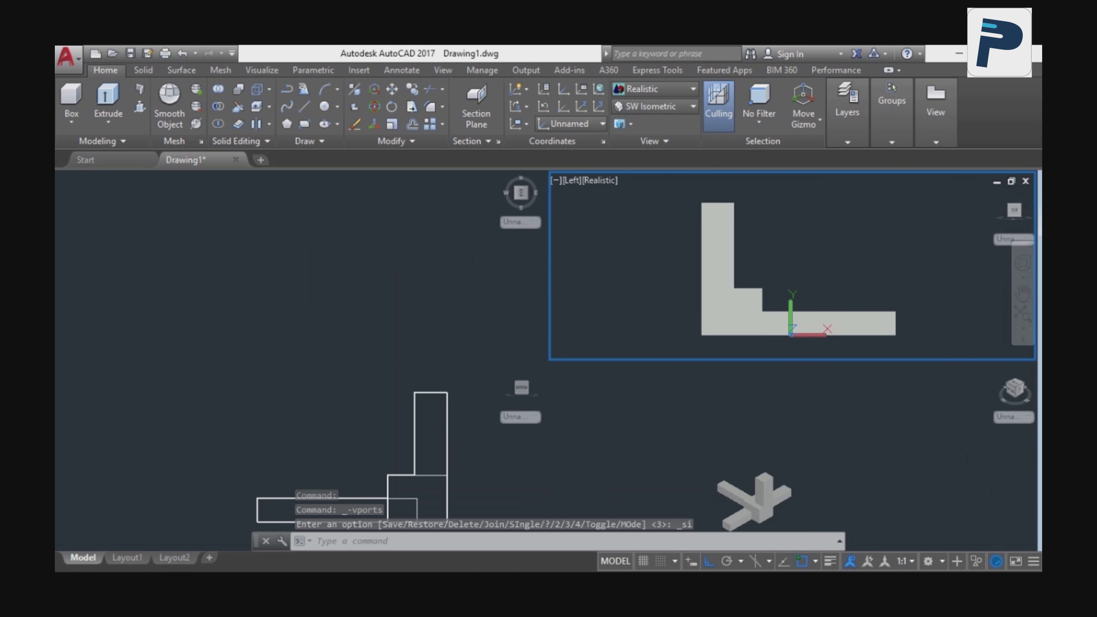
- Orbit the Left viewport into a custom 3D angle of the cube and arms
{"action": "middle_click_drag", "start_coordinate": [730, 301], "coordinate": [798, 269], "text": "shift"}
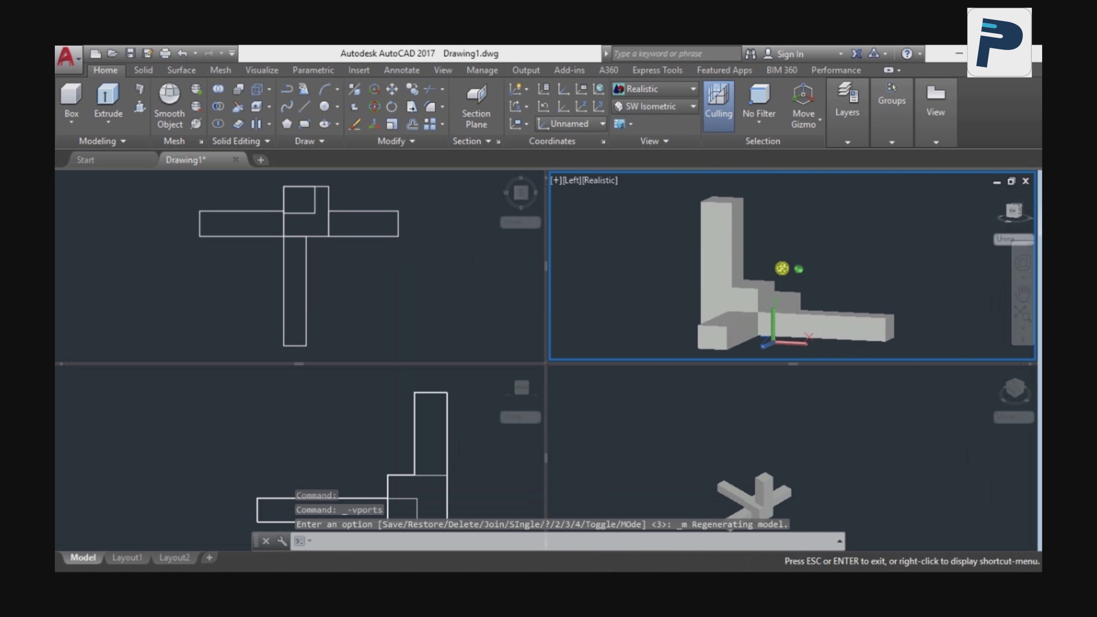
{"action": "mouse_move", "coordinate": [698, 276]}
{"action": "middle_mouse_down", "text": "shift"}
{"action": "mouse_move", "coordinate": [815, 279]}
{"action": "mouse_move", "coordinate": [644, 286]}
{"action": "mouse_move", "coordinate": [769, 282]}
{"action": "middle_mouse_up", "text": "shift"}
{"action": "left_click", "coordinate": [408, 298]}
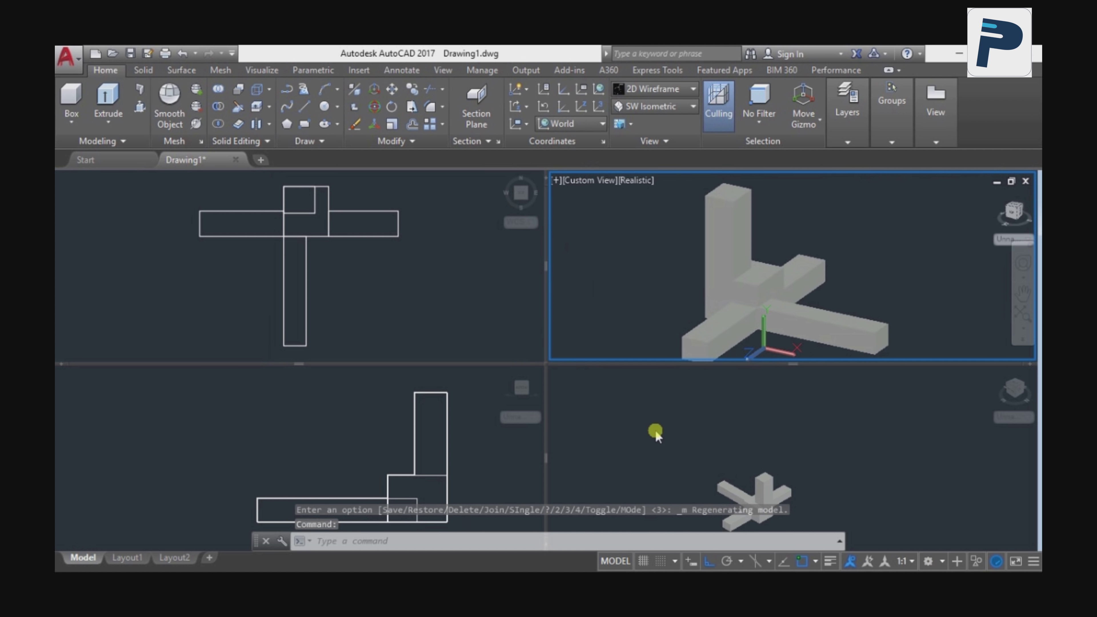
{"action": "key", "text": "ctrl+r"}
{"action": "key", "text": "ctrl+r"}
{"action": "key", "text": "ctrl+r"}
{"action": "key", "text": "ctrl+r"}
- Activate each viewport in turn: NE Isometric, Top, Right and the custom 3D view
{"action": "left_click", "coordinate": [734, 378]}
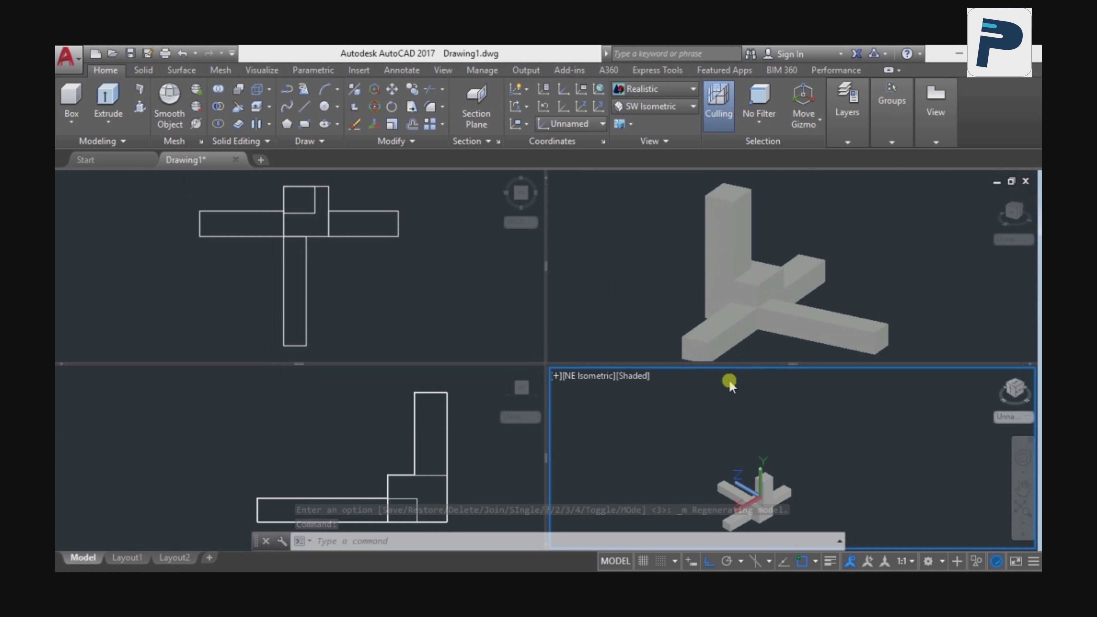
{"action": "left_click", "coordinate": [488, 306]}
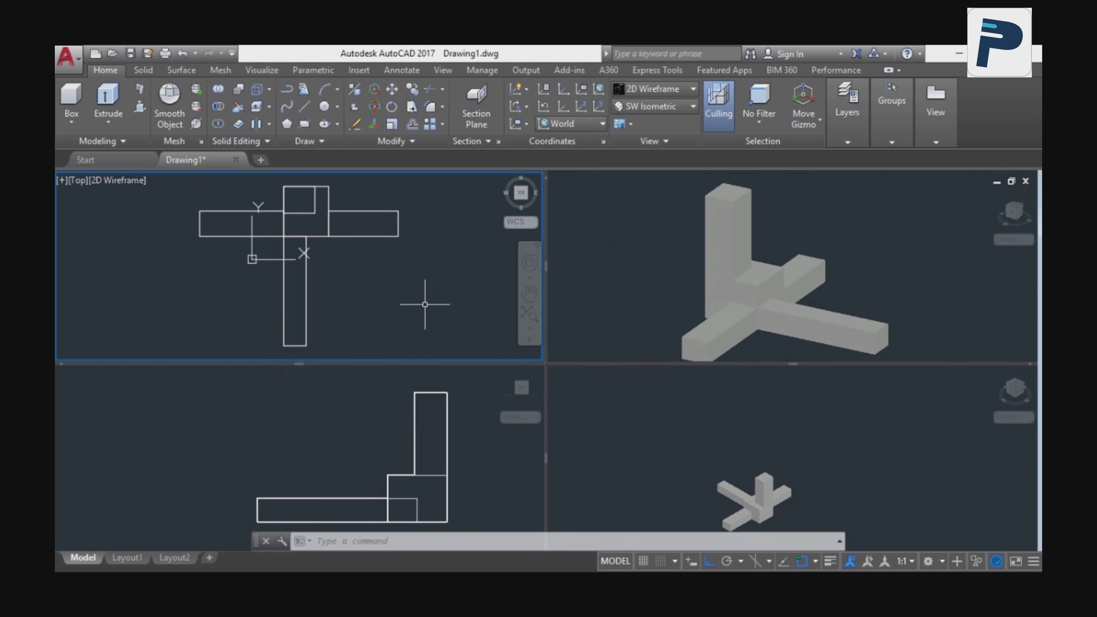
{"action": "left_click", "coordinate": [347, 416]}
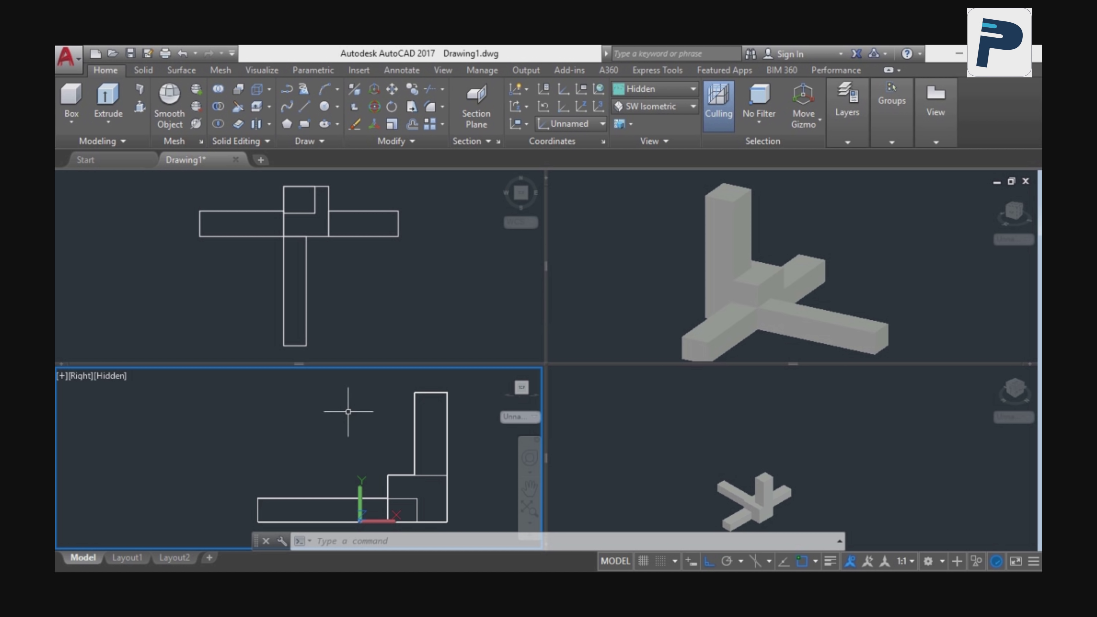
{"action": "left_click", "coordinate": [761, 285]}
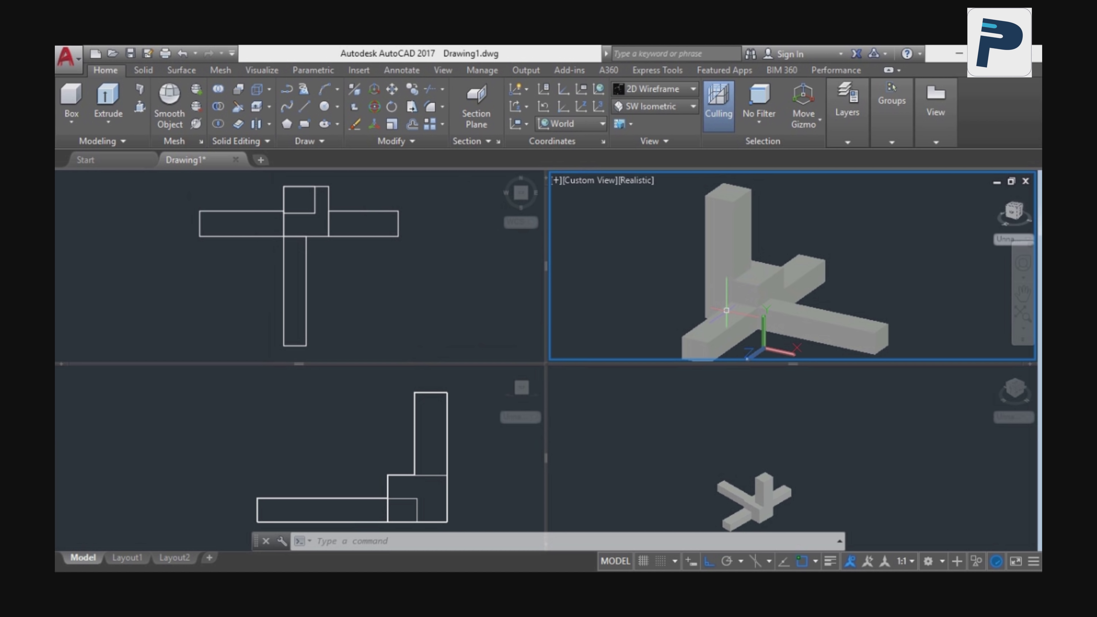
- Make the Top view the only viewport, shown full-size
{"action": "left_click", "coordinate": [756, 432]}
{"action": "left_click", "coordinate": [338, 304]}
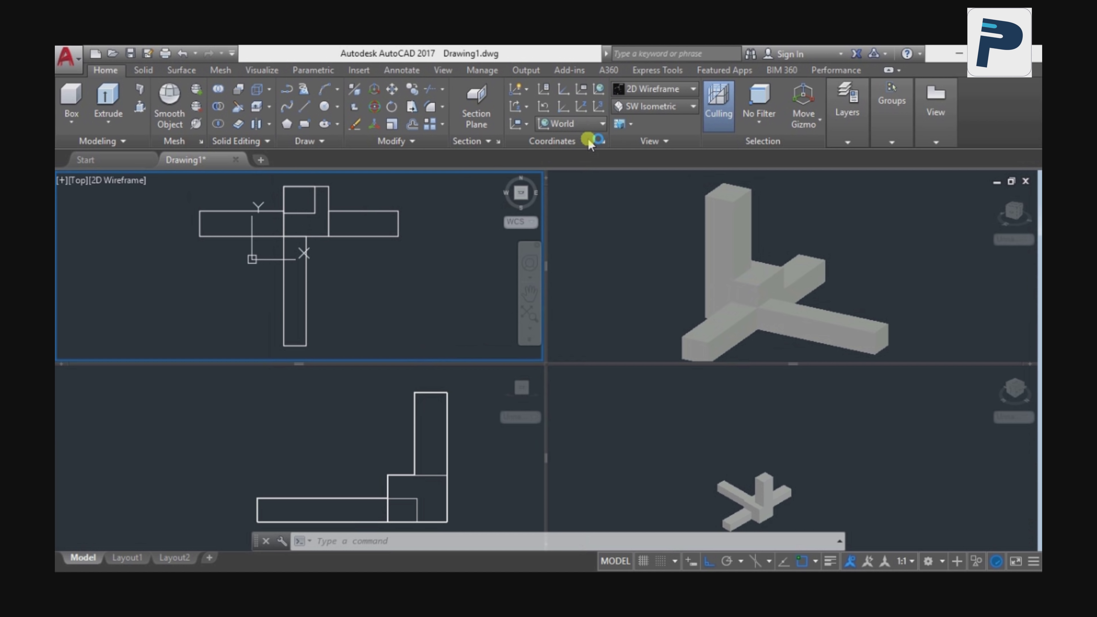
{"action": "left_click", "coordinate": [617, 130]}
{"action": "left_click", "coordinate": [643, 142]}
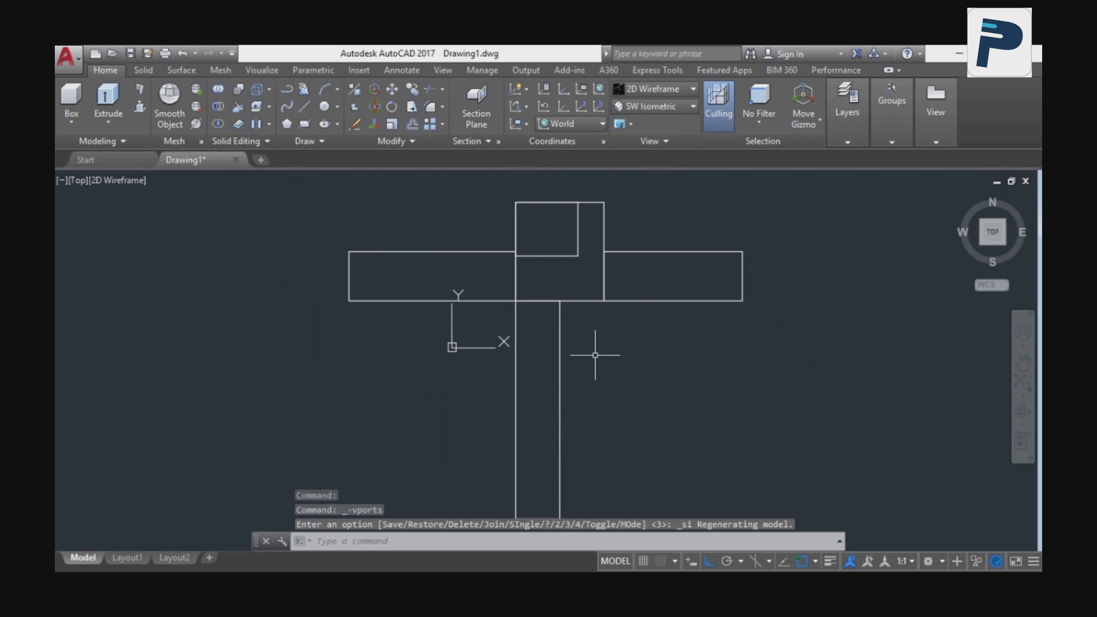